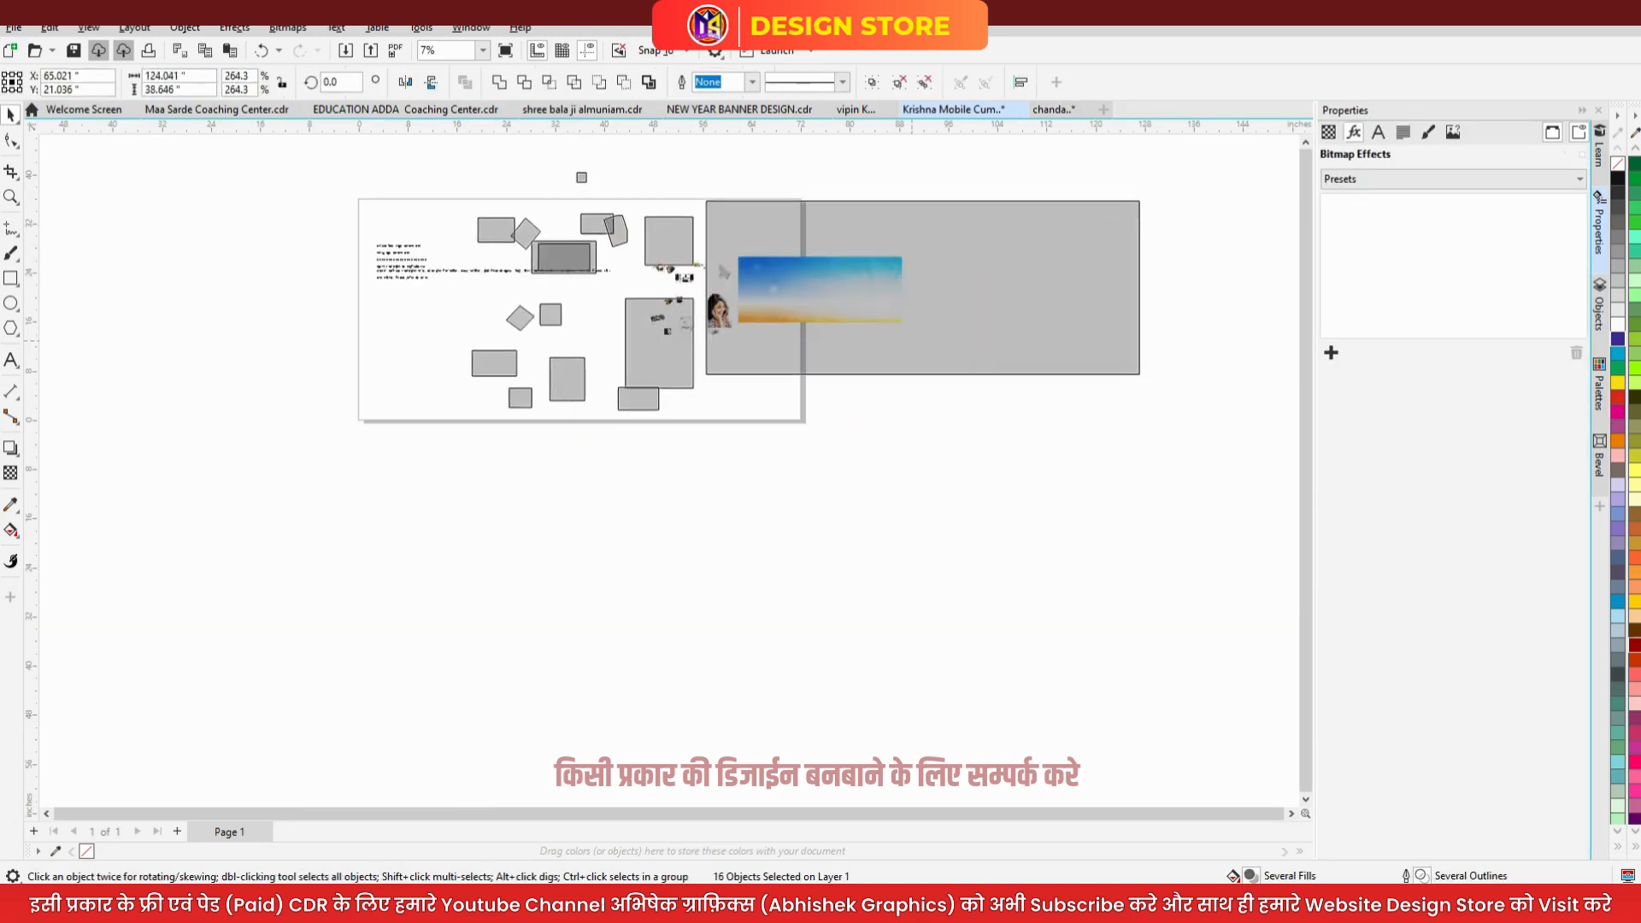
- Move the artwork beside the page and add a page-sized blue rectangle without outline
left_click_drag(758, 286, 1195, 291)
left_click(1014, 180)
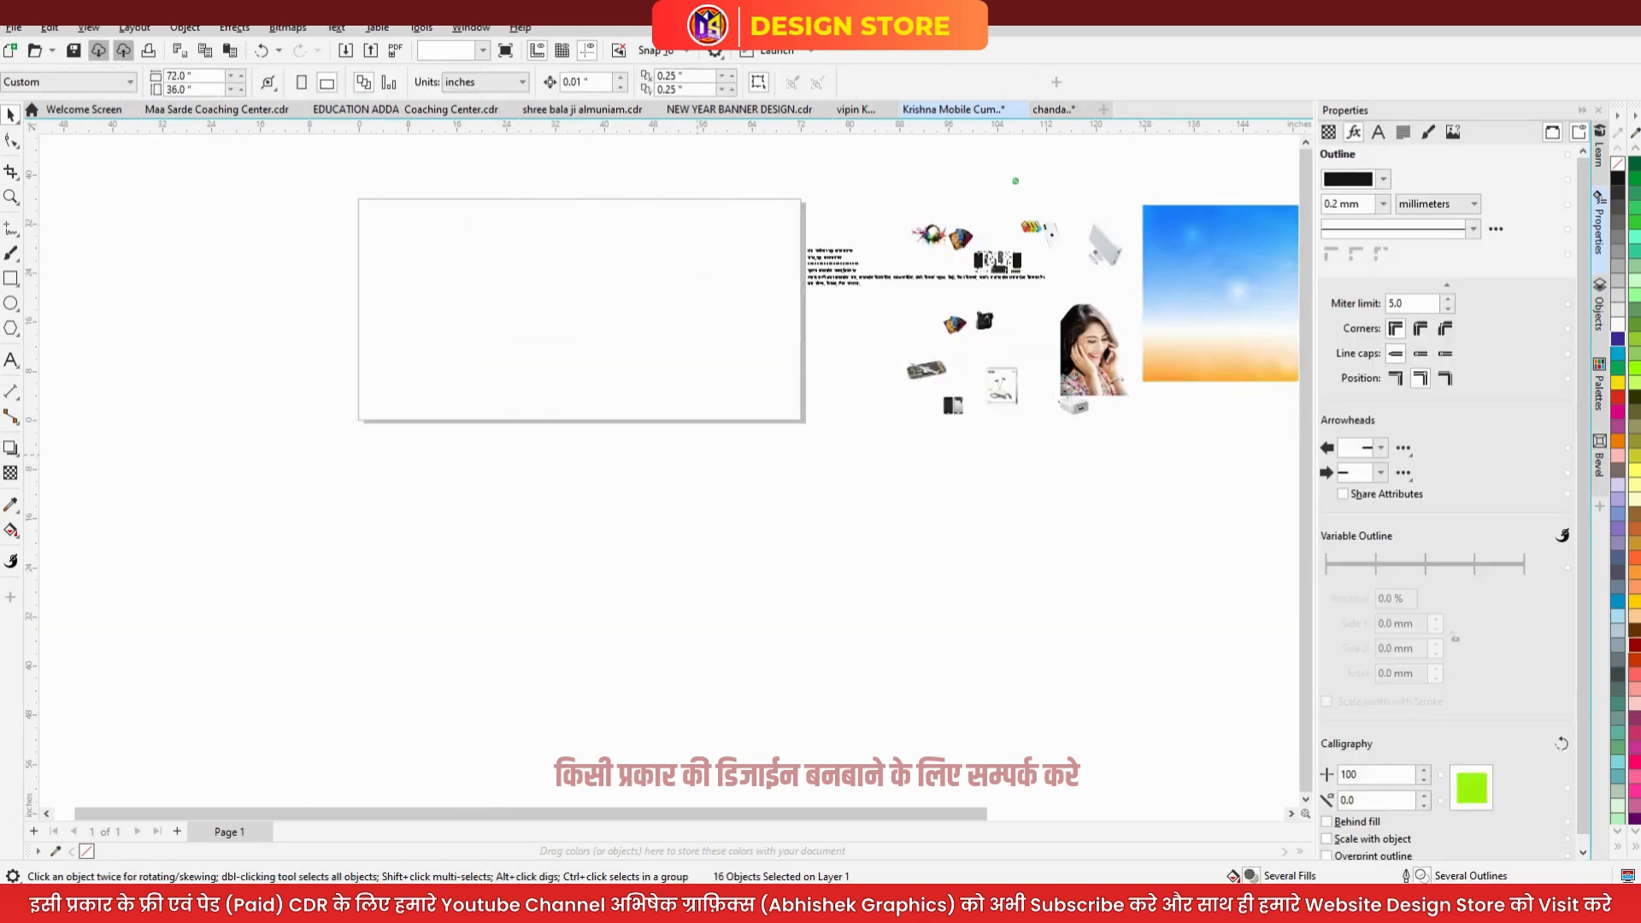
double_click(10, 278)
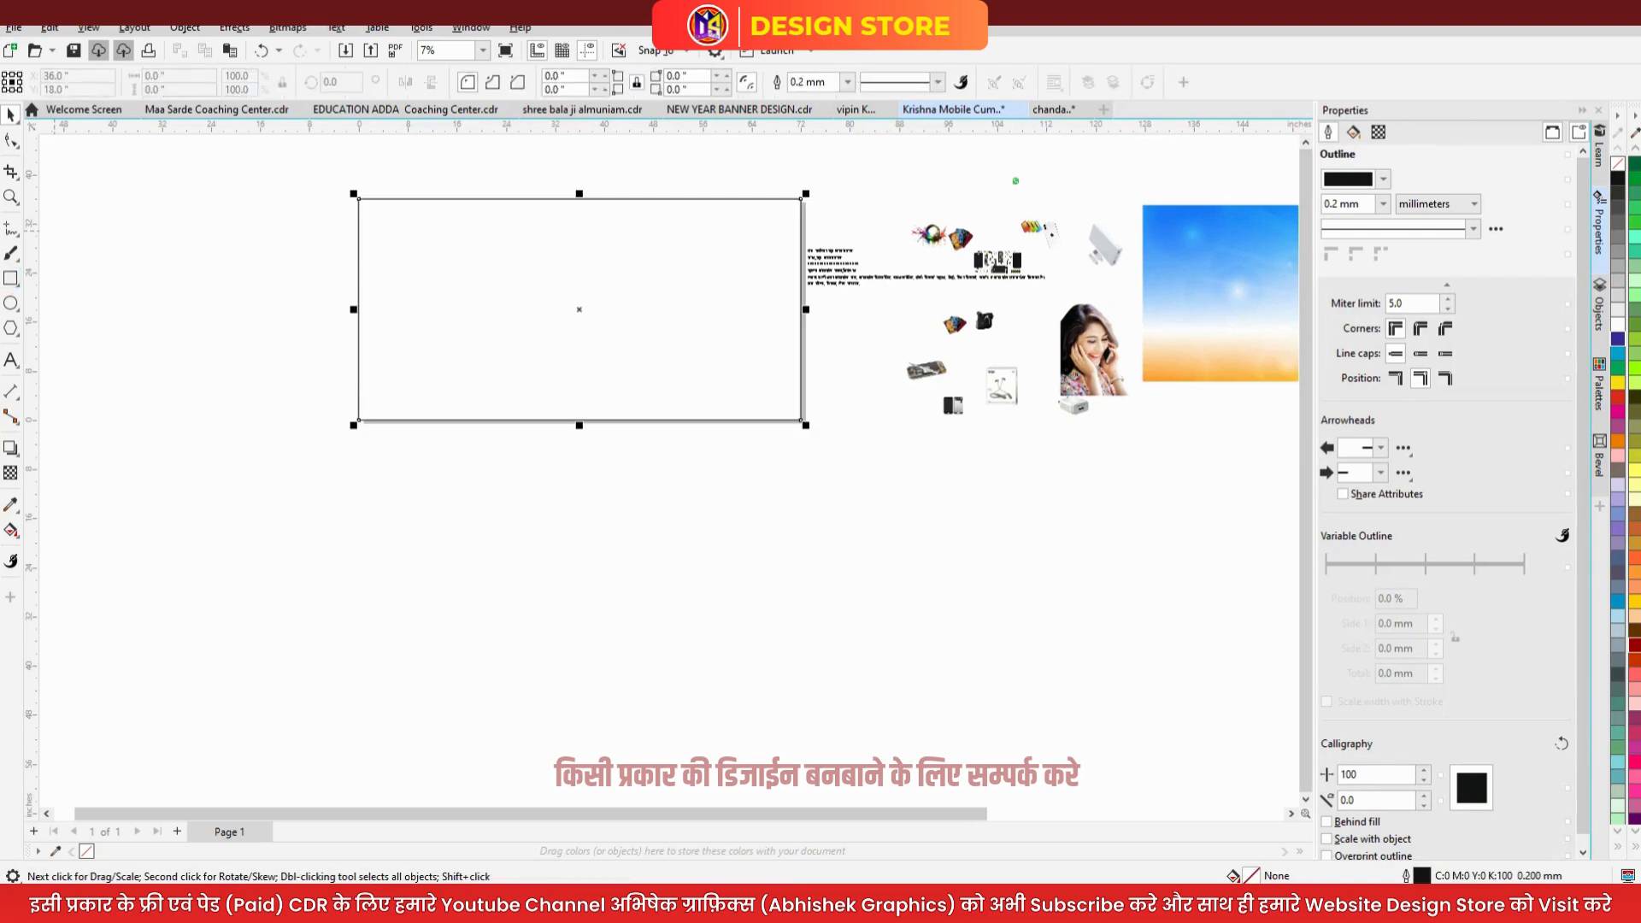
left_click(10, 114)
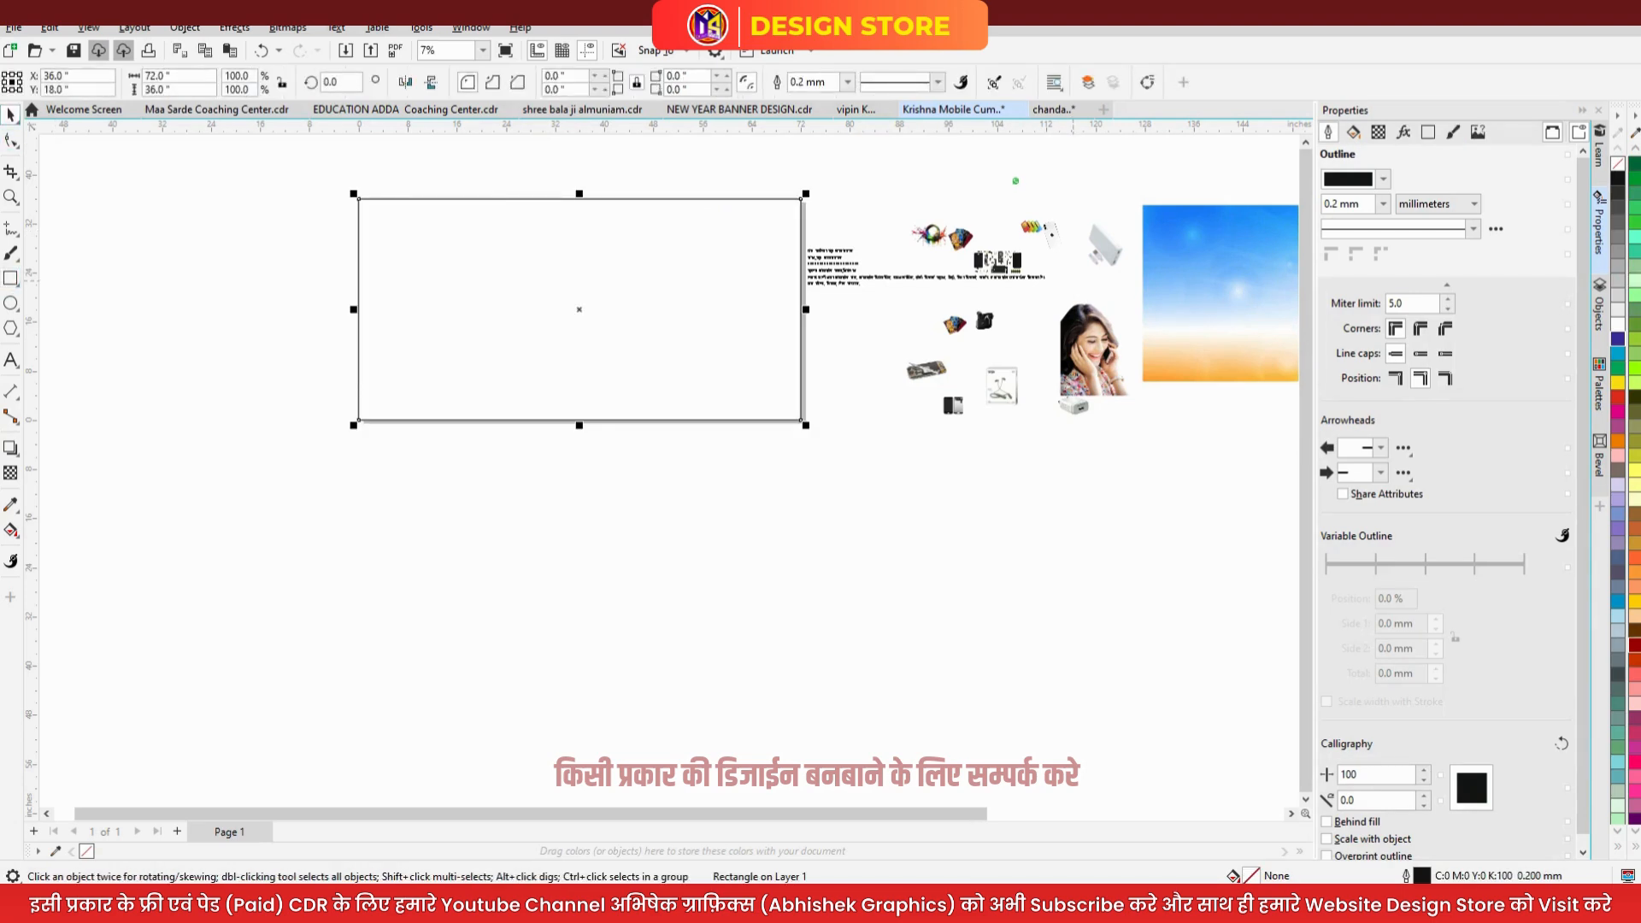
left_click(1616, 338)
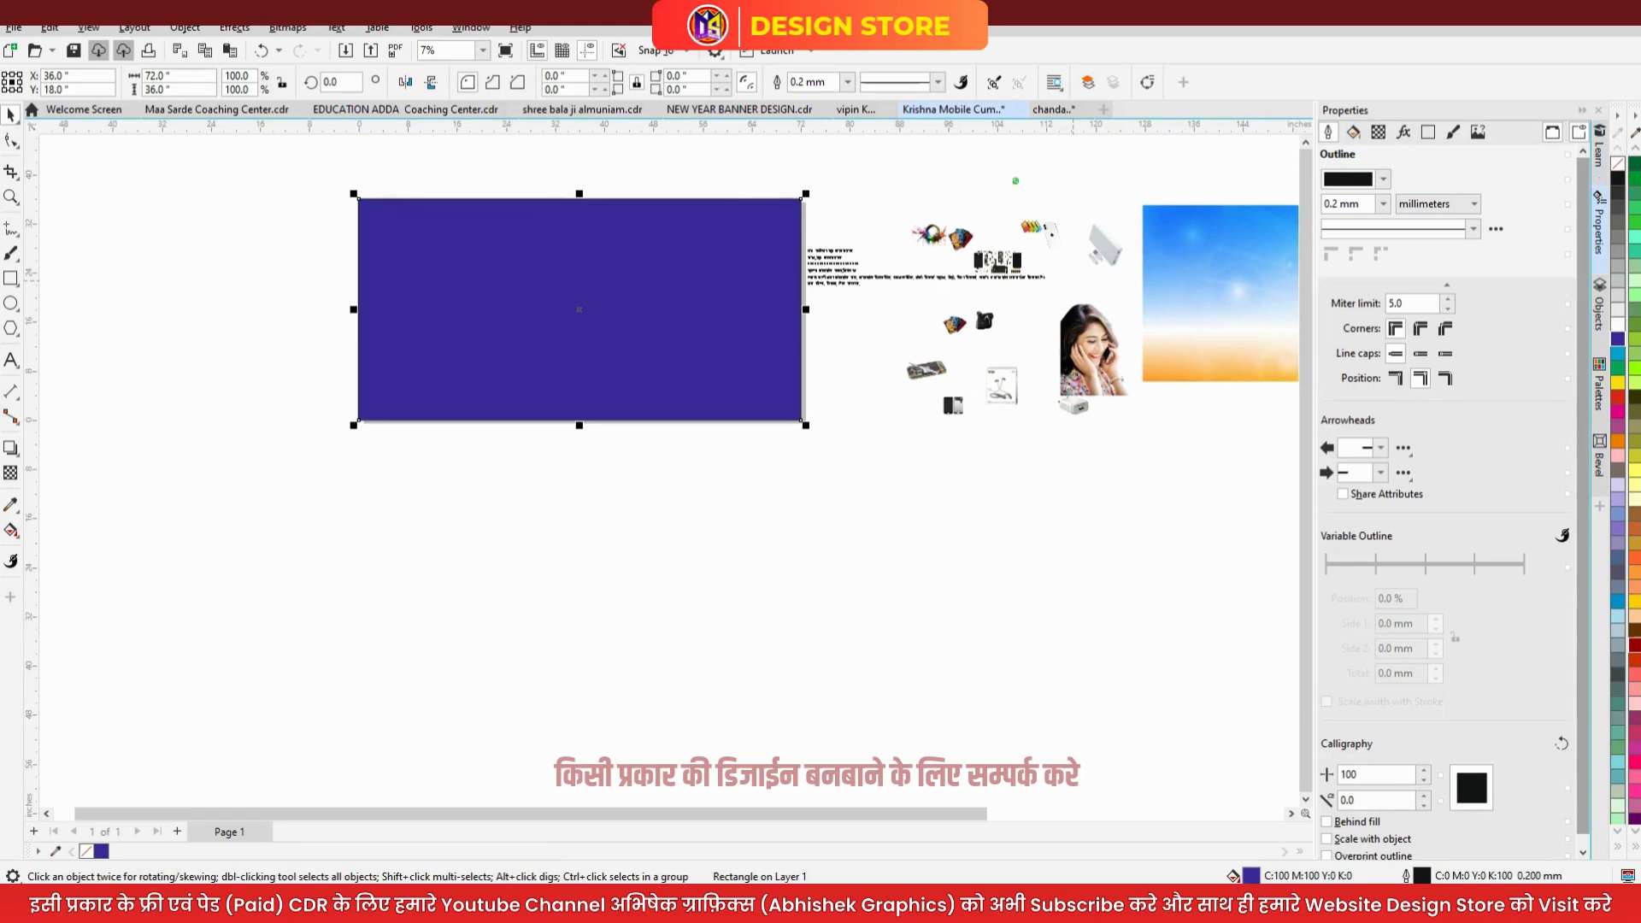
right_click(1616, 163)
- Make a 71 × 35 inch white inset copy of the rectangle to form a thin border
scroll(374, 230, "up", 1)
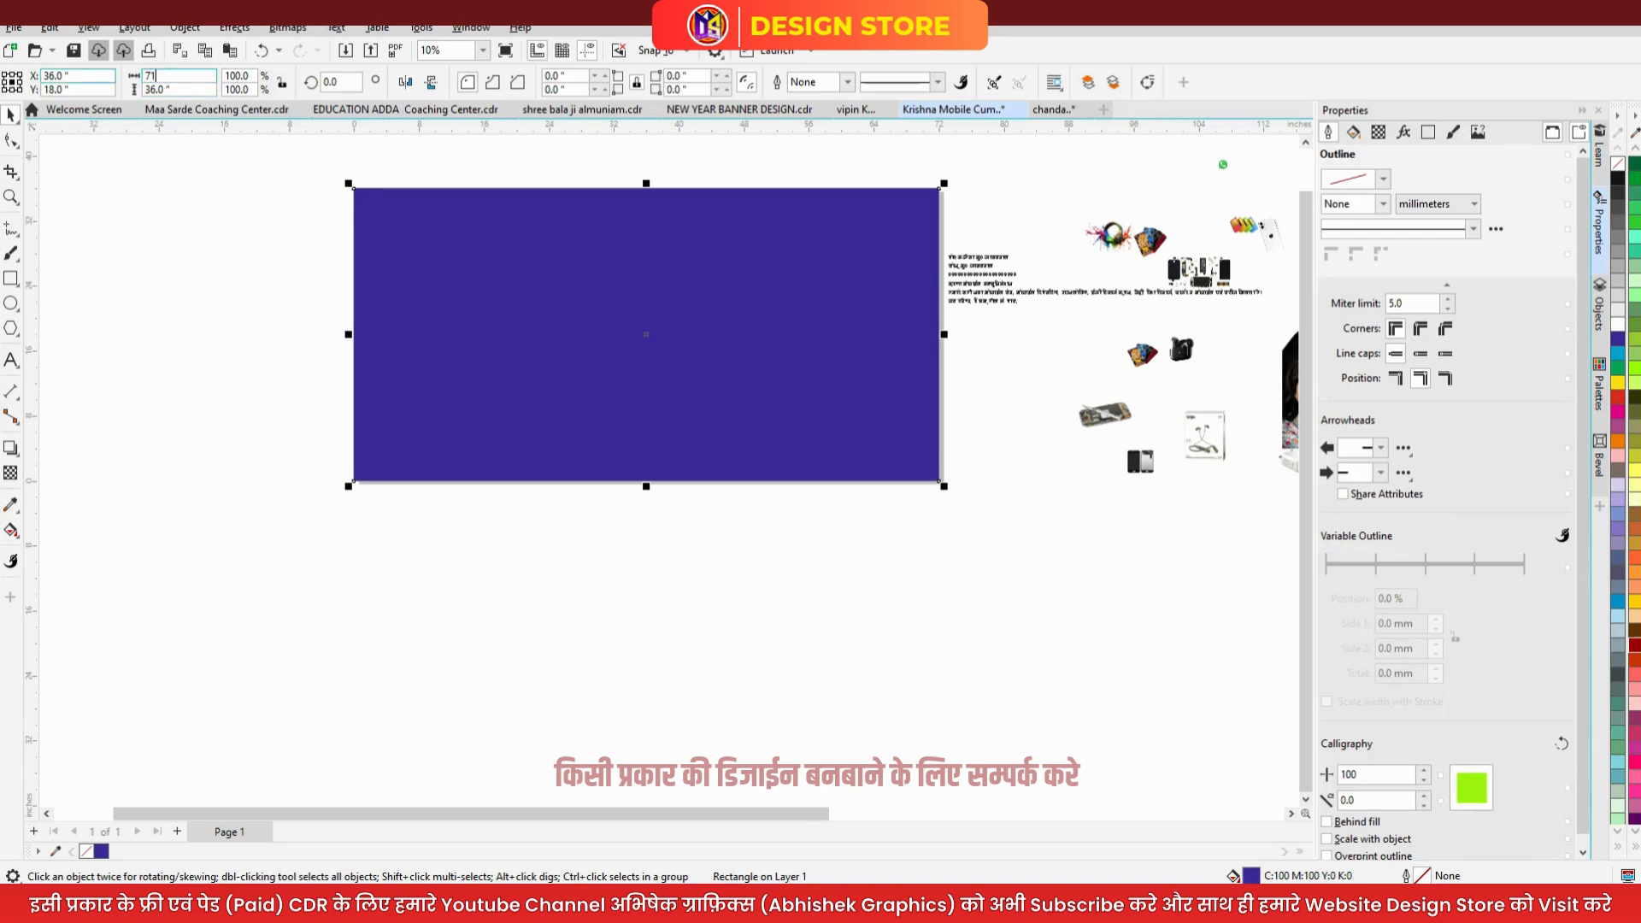
type("35")
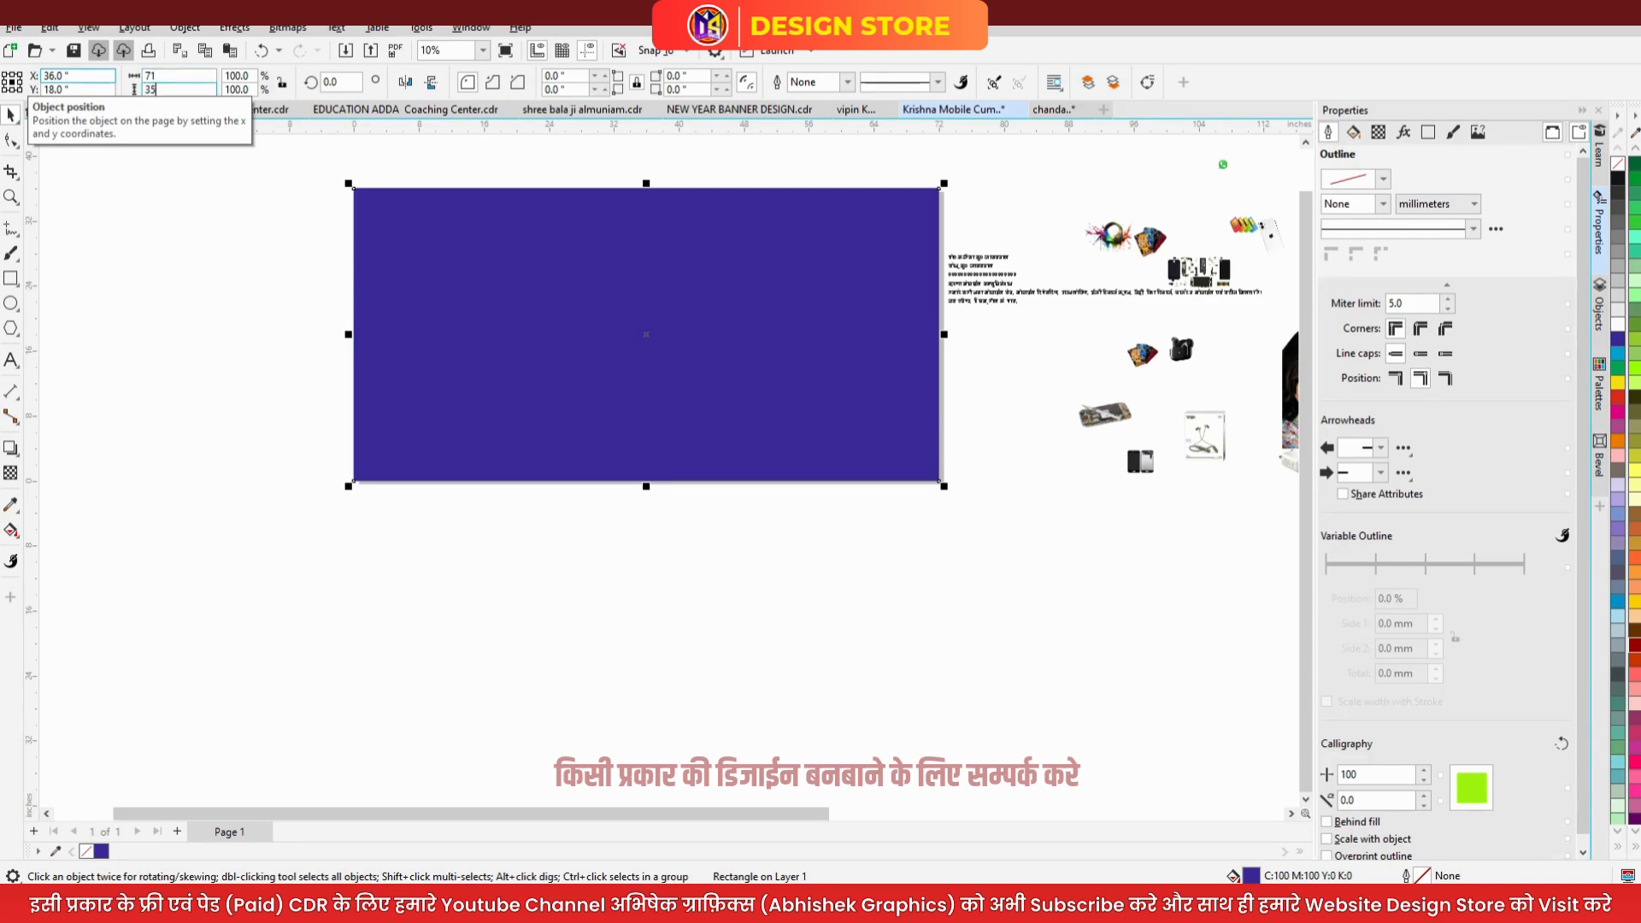
key("Return")
left_click_drag(935, 478, 929, 472)
key("ctrl+z")
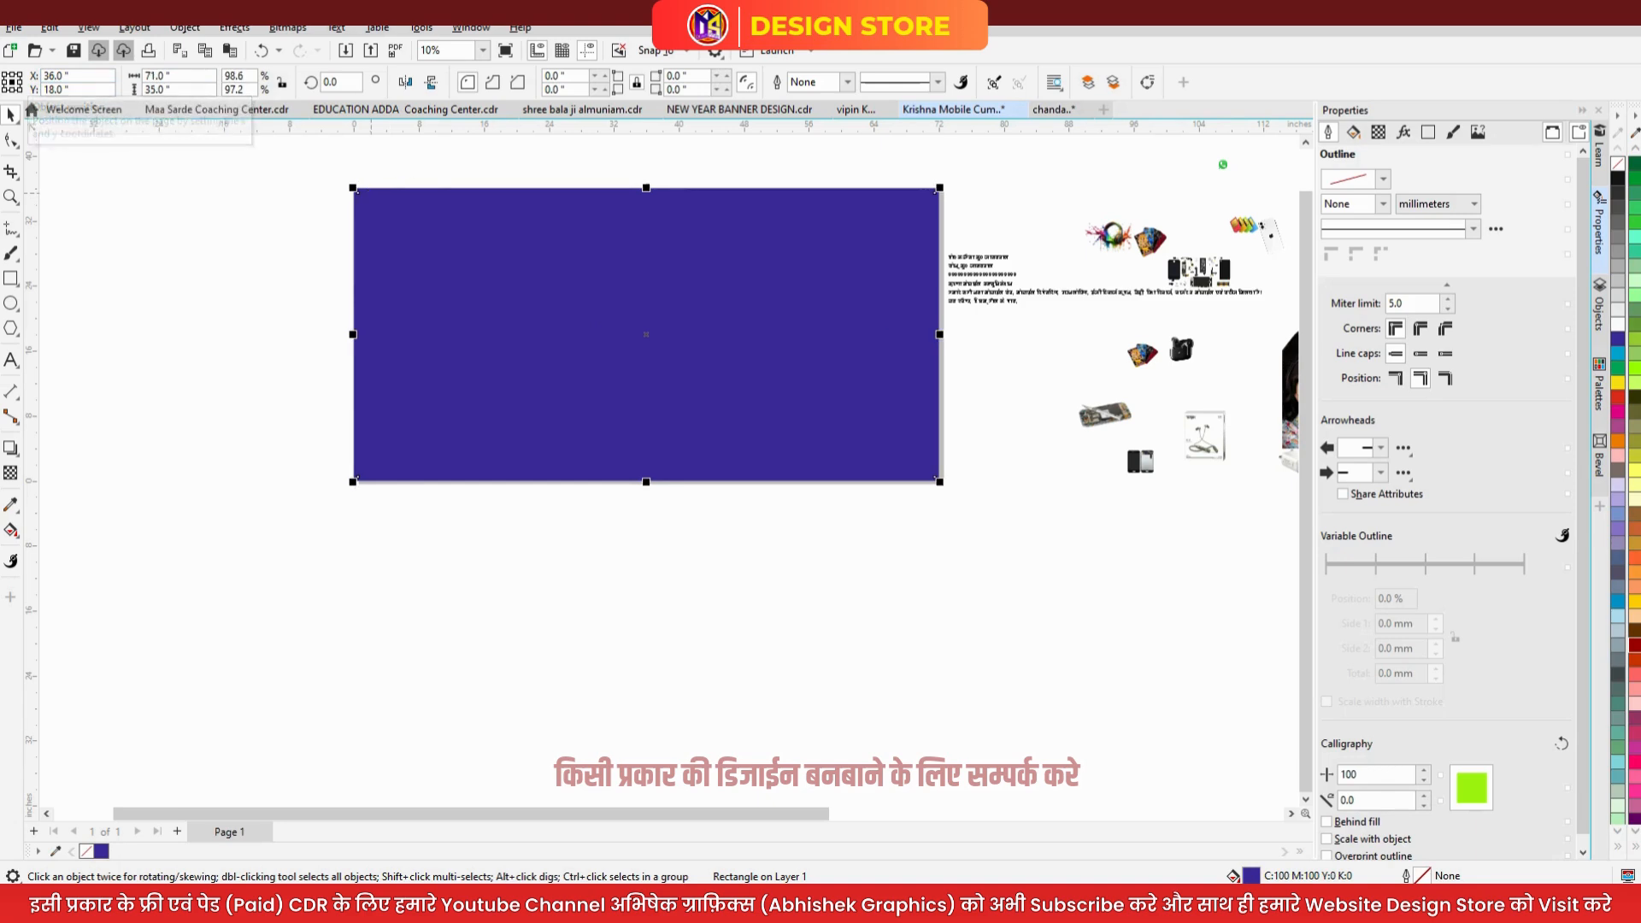
left_click(1617, 323)
left_click(732, 621)
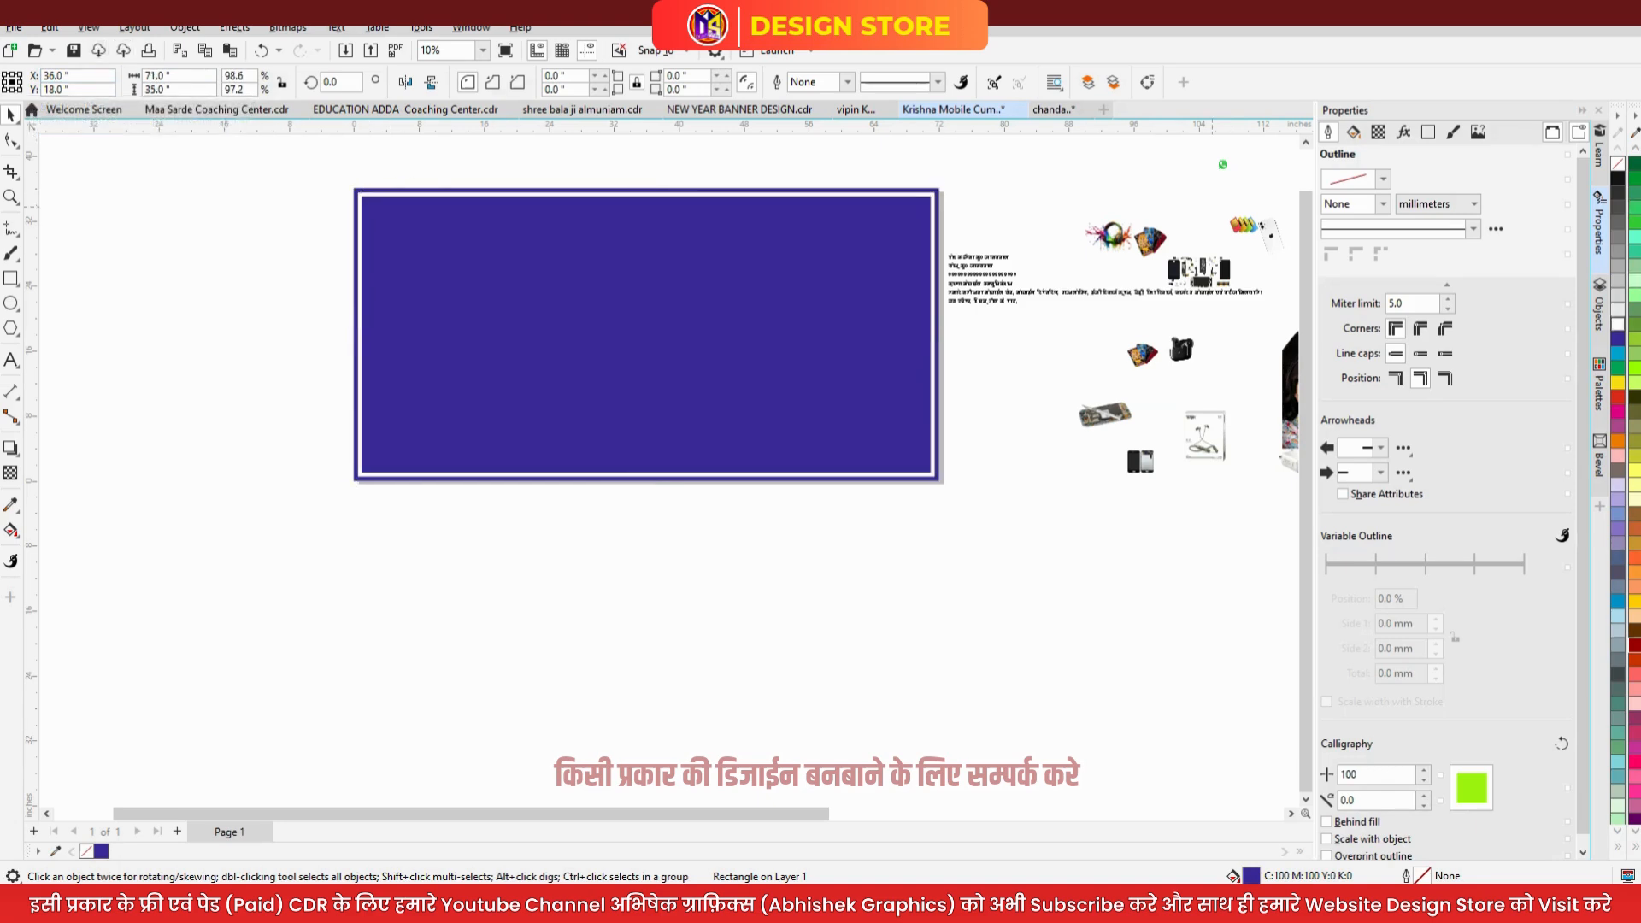
key("F4")
- PowerClip the sky image inside the blue rectangle
left_click(983, 470)
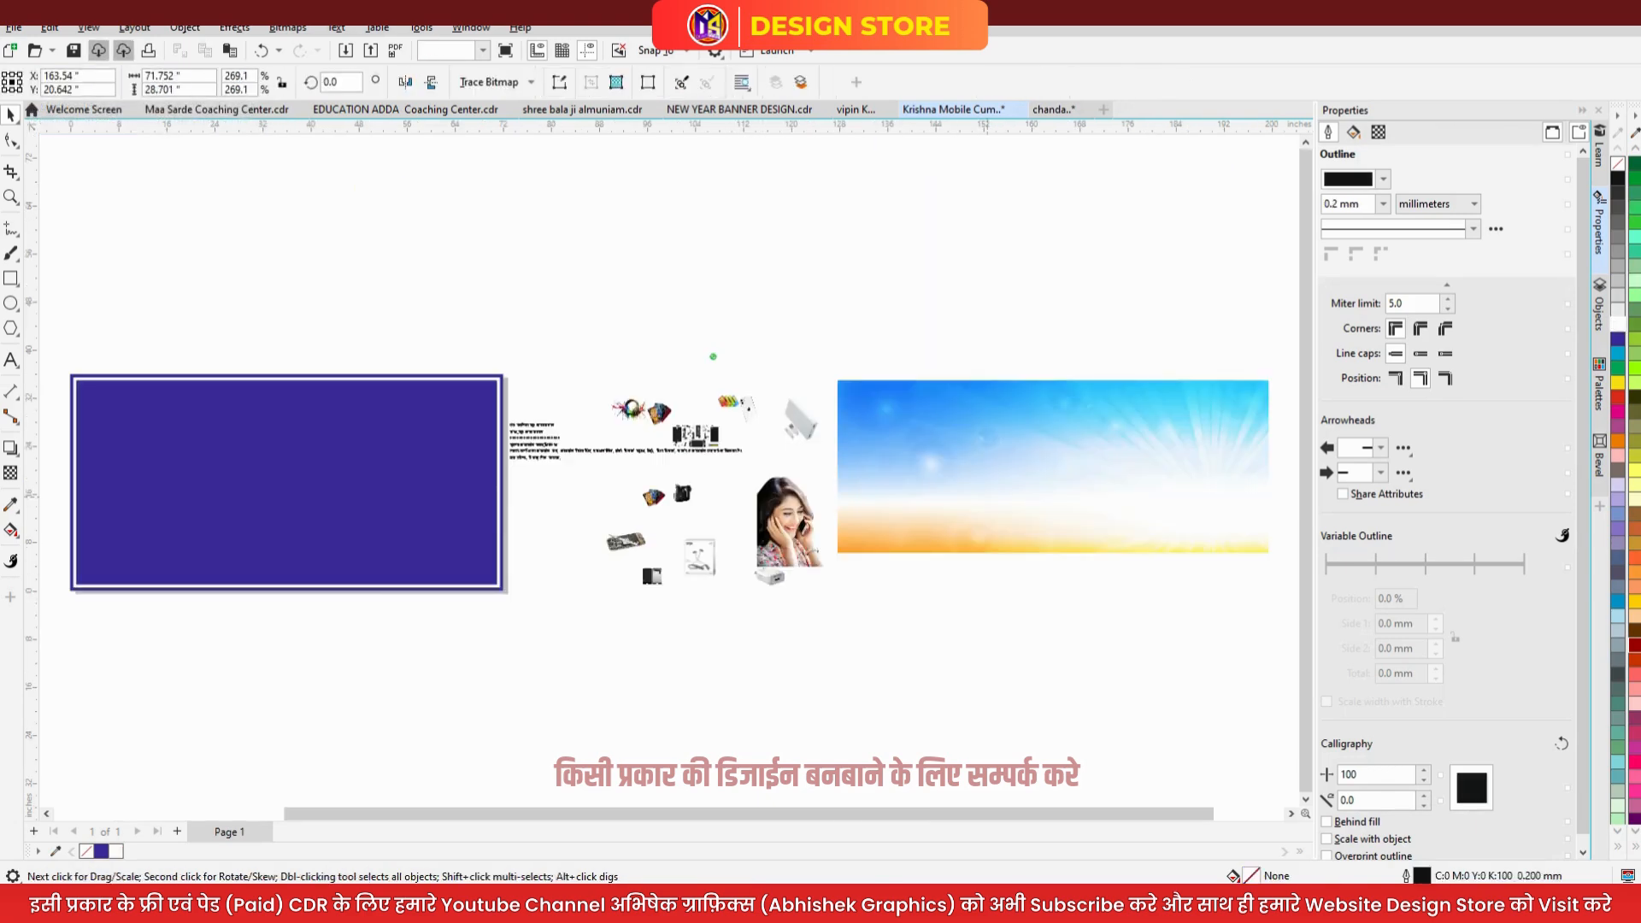
right_click(988, 479)
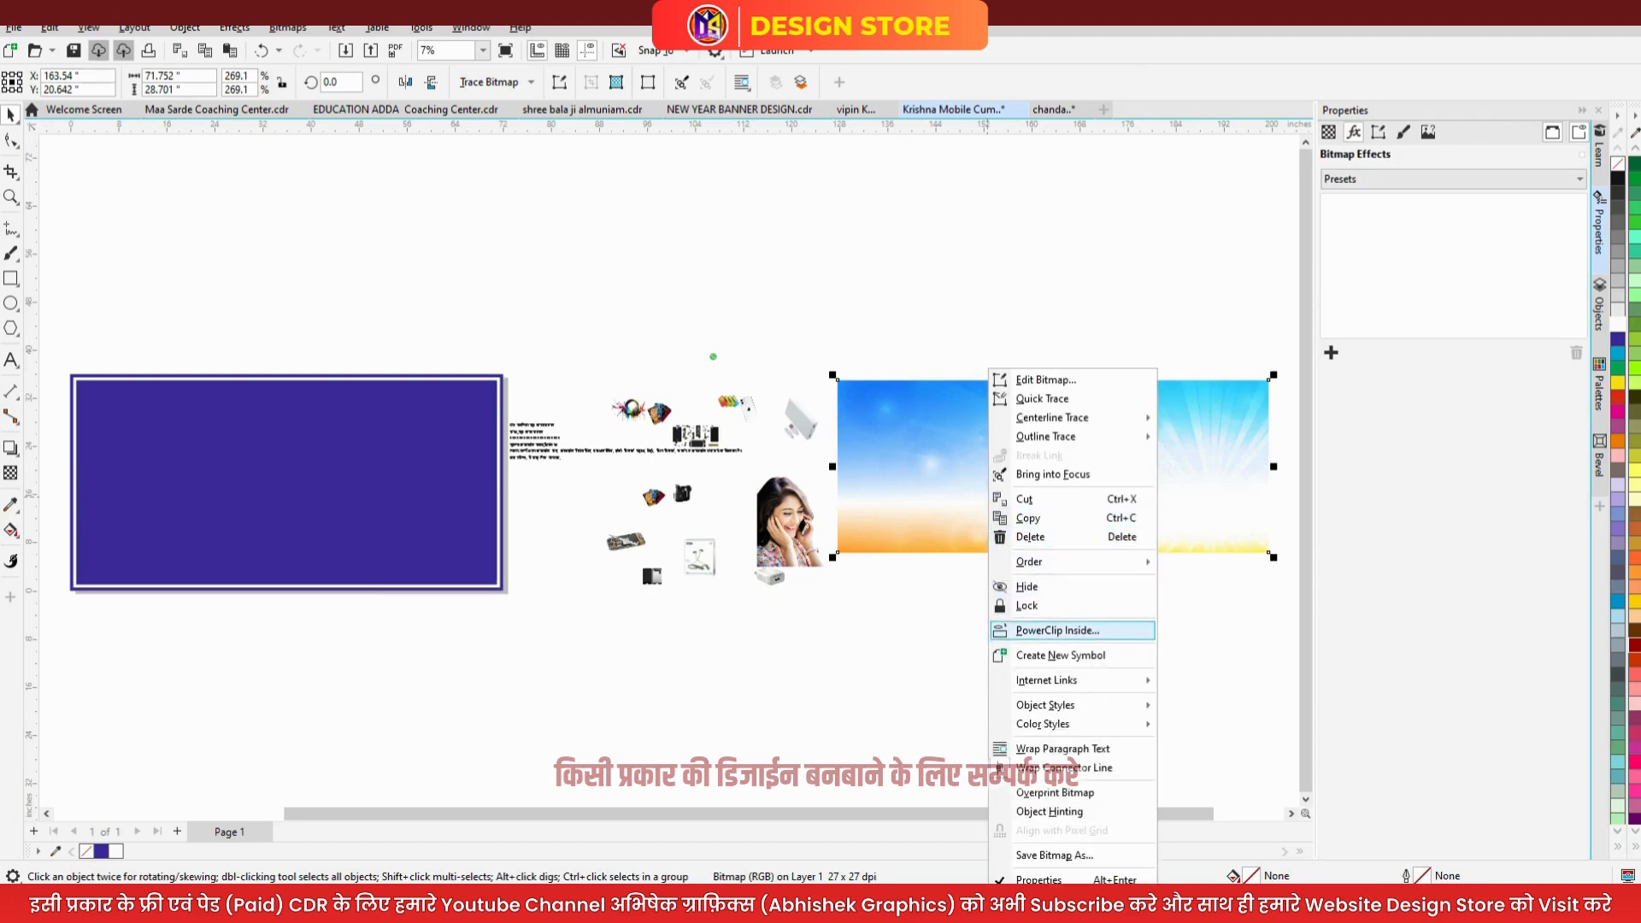
left_click(1057, 630)
left_click(287, 381)
scroll(1053, 508, "down", 1)
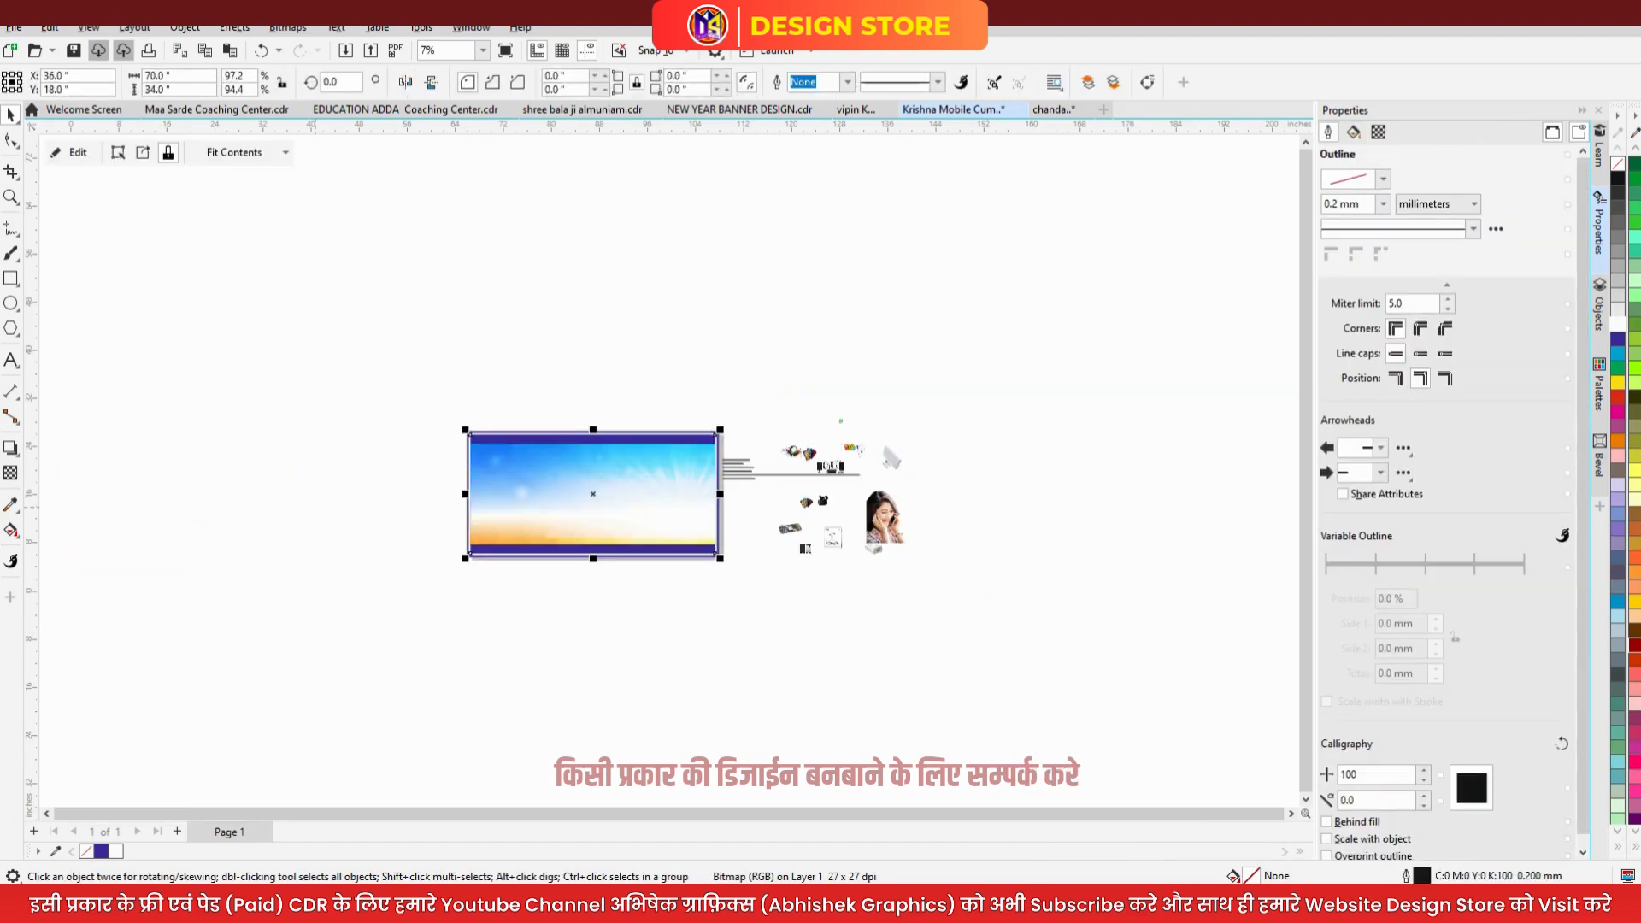
scroll(610, 510, "up", 1)
- Resize and reposition the clipped sky photo so it fills the area inside the border
left_click(118, 152)
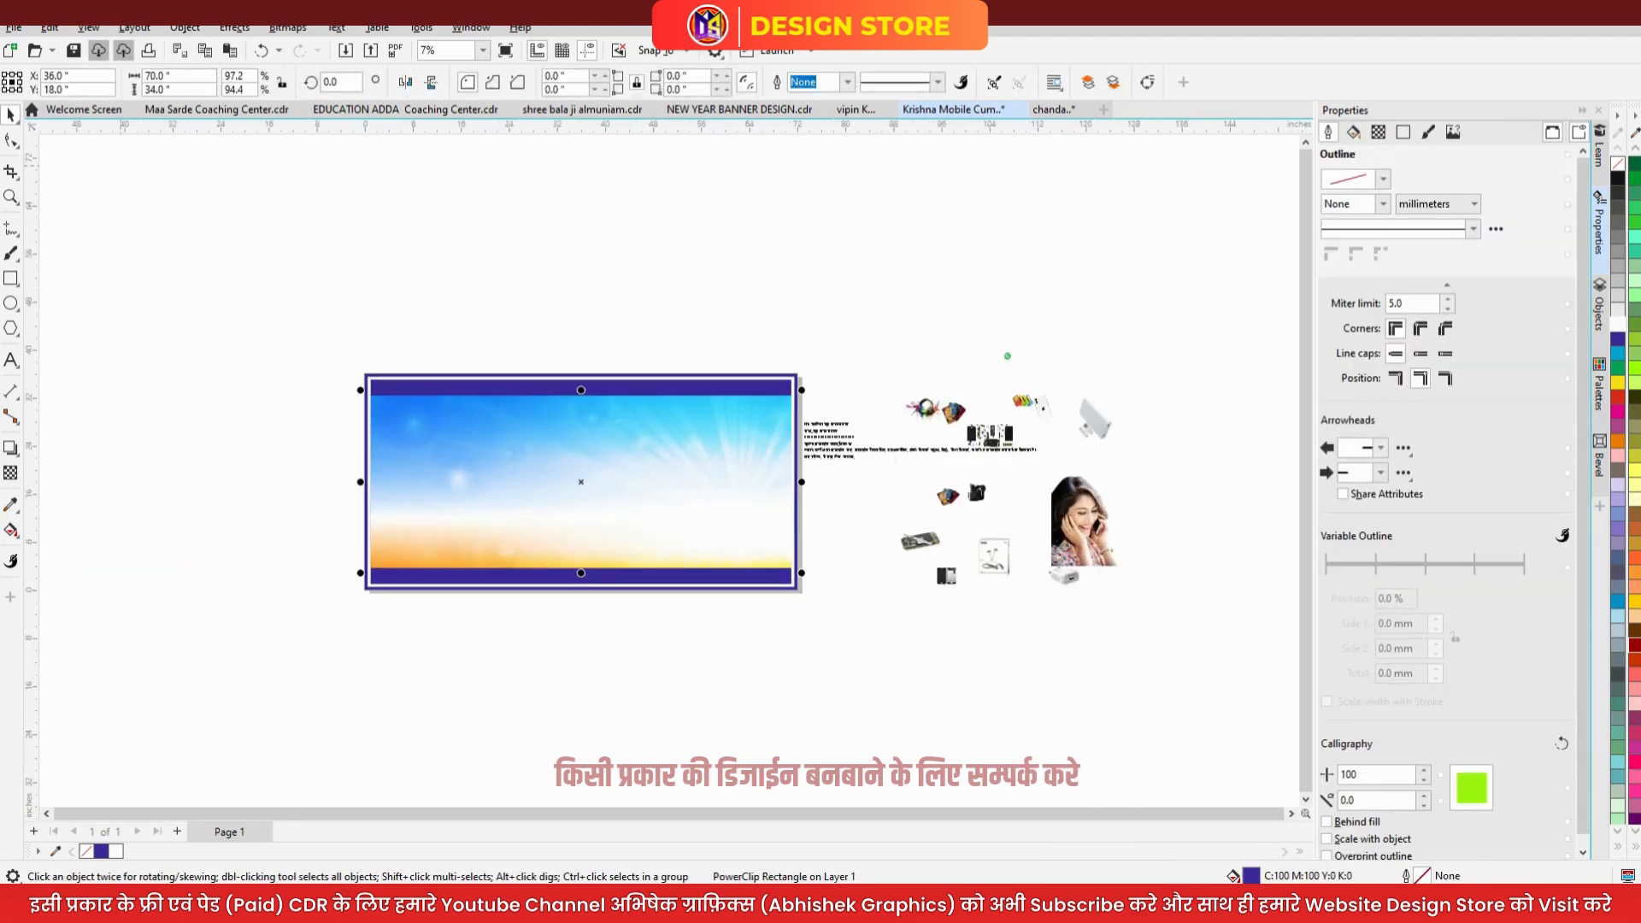
left_click_drag(797, 395, 910, 346)
left_click_drag(754, 534, 651, 491)
scroll(653, 521, "up", 2)
left_click_drag(379, 252, 379, 300)
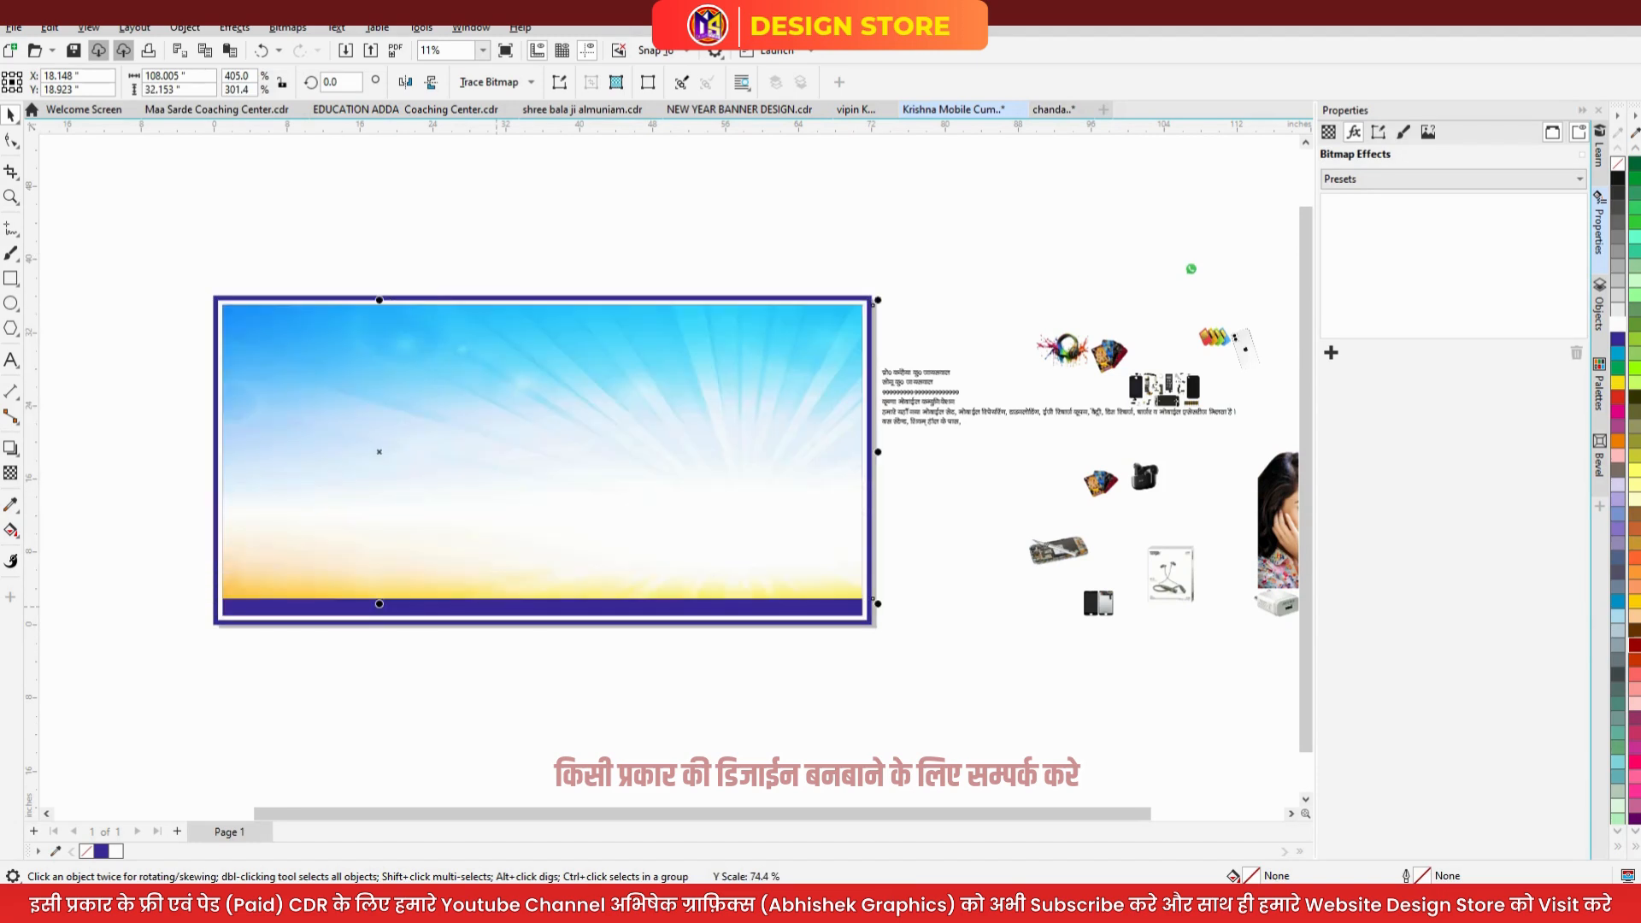
left_click_drag(379, 603, 382, 616)
left_click_drag(877, 460, 868, 460)
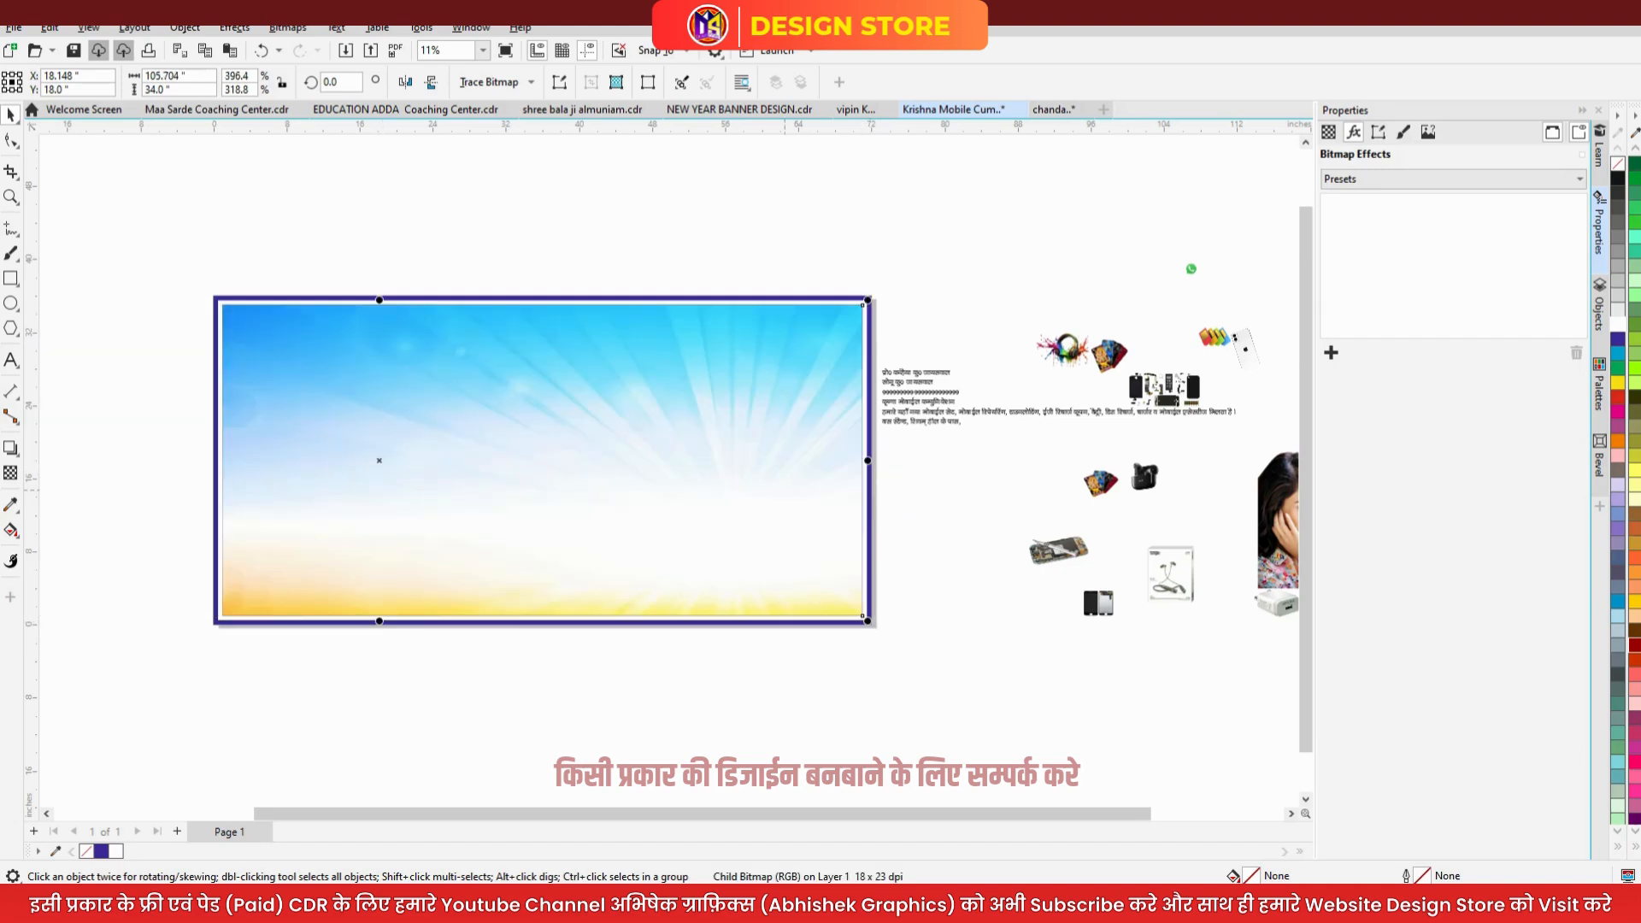
key("Escape")
scroll(717, 374, "down", 1)
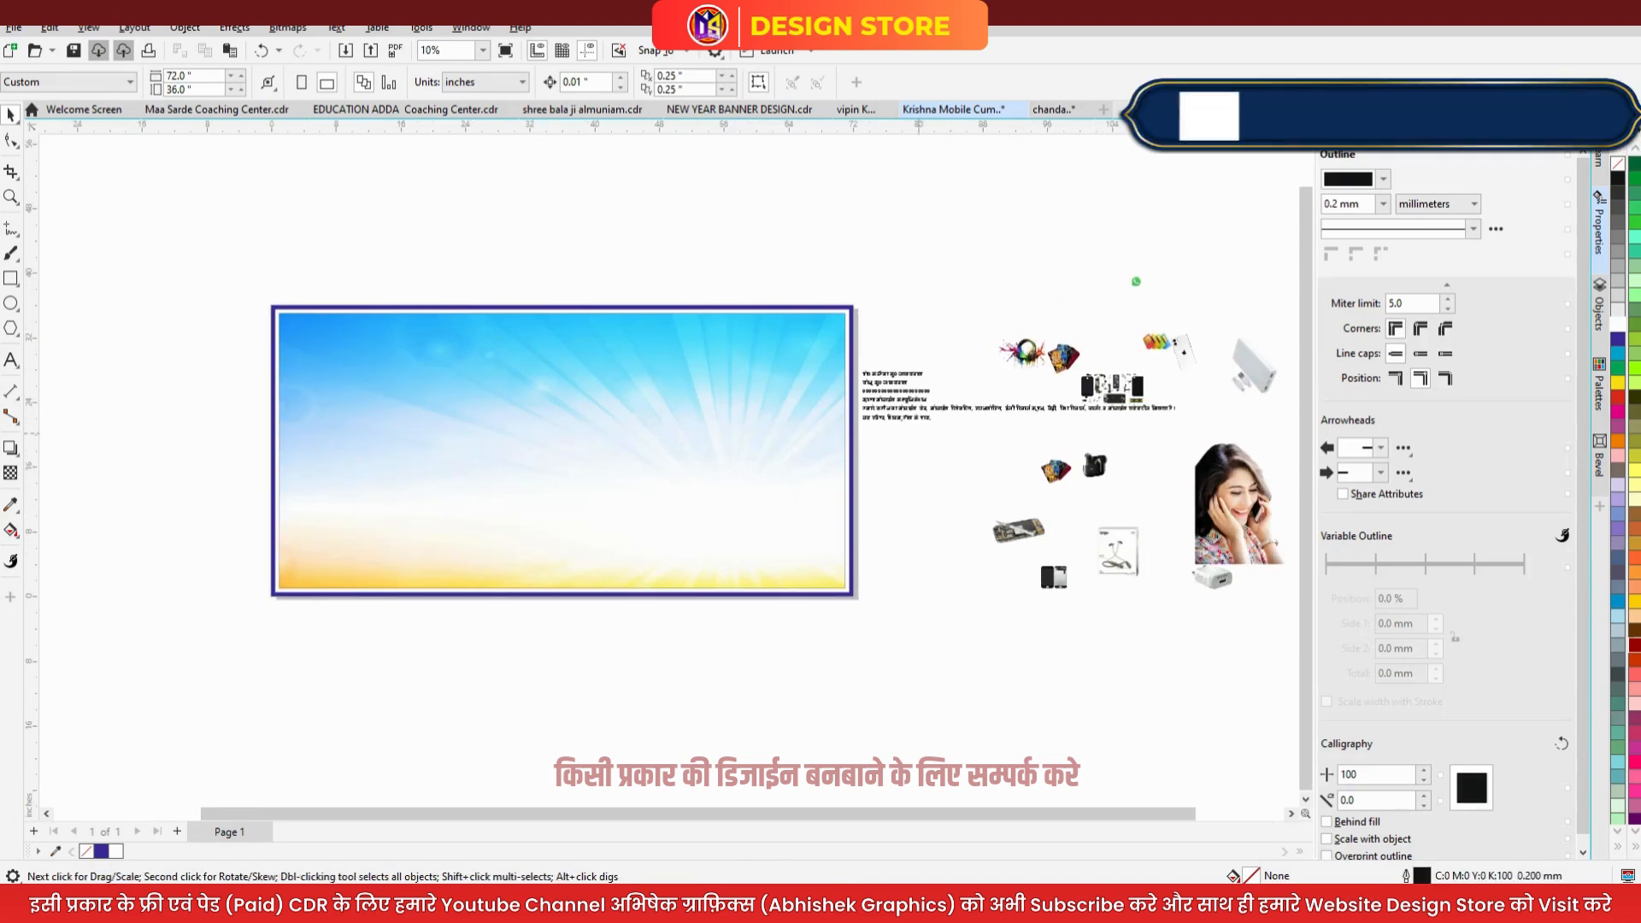
- Scale up the Hindi shop-details text beside the banner to roughly 181 pt
left_click(897, 409)
left_click_drag(1179, 425, 1367, 428)
left_click_drag(1367, 487, 1511, 511)
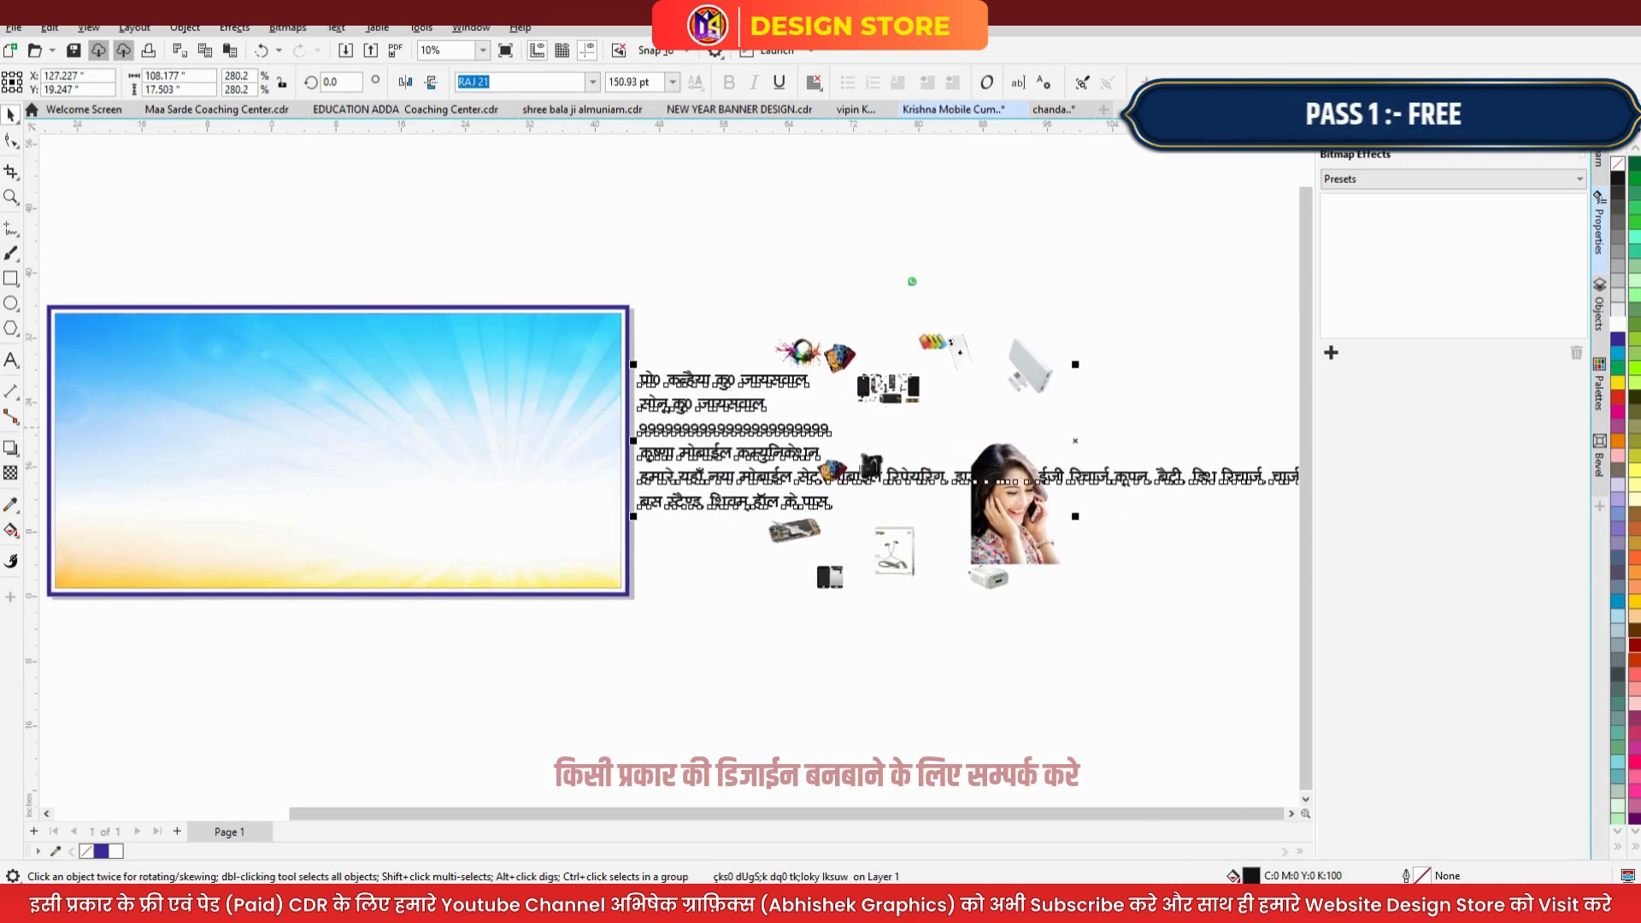
scroll(962, 506, "down", 2)
scroll(540, 436, "up", 2)
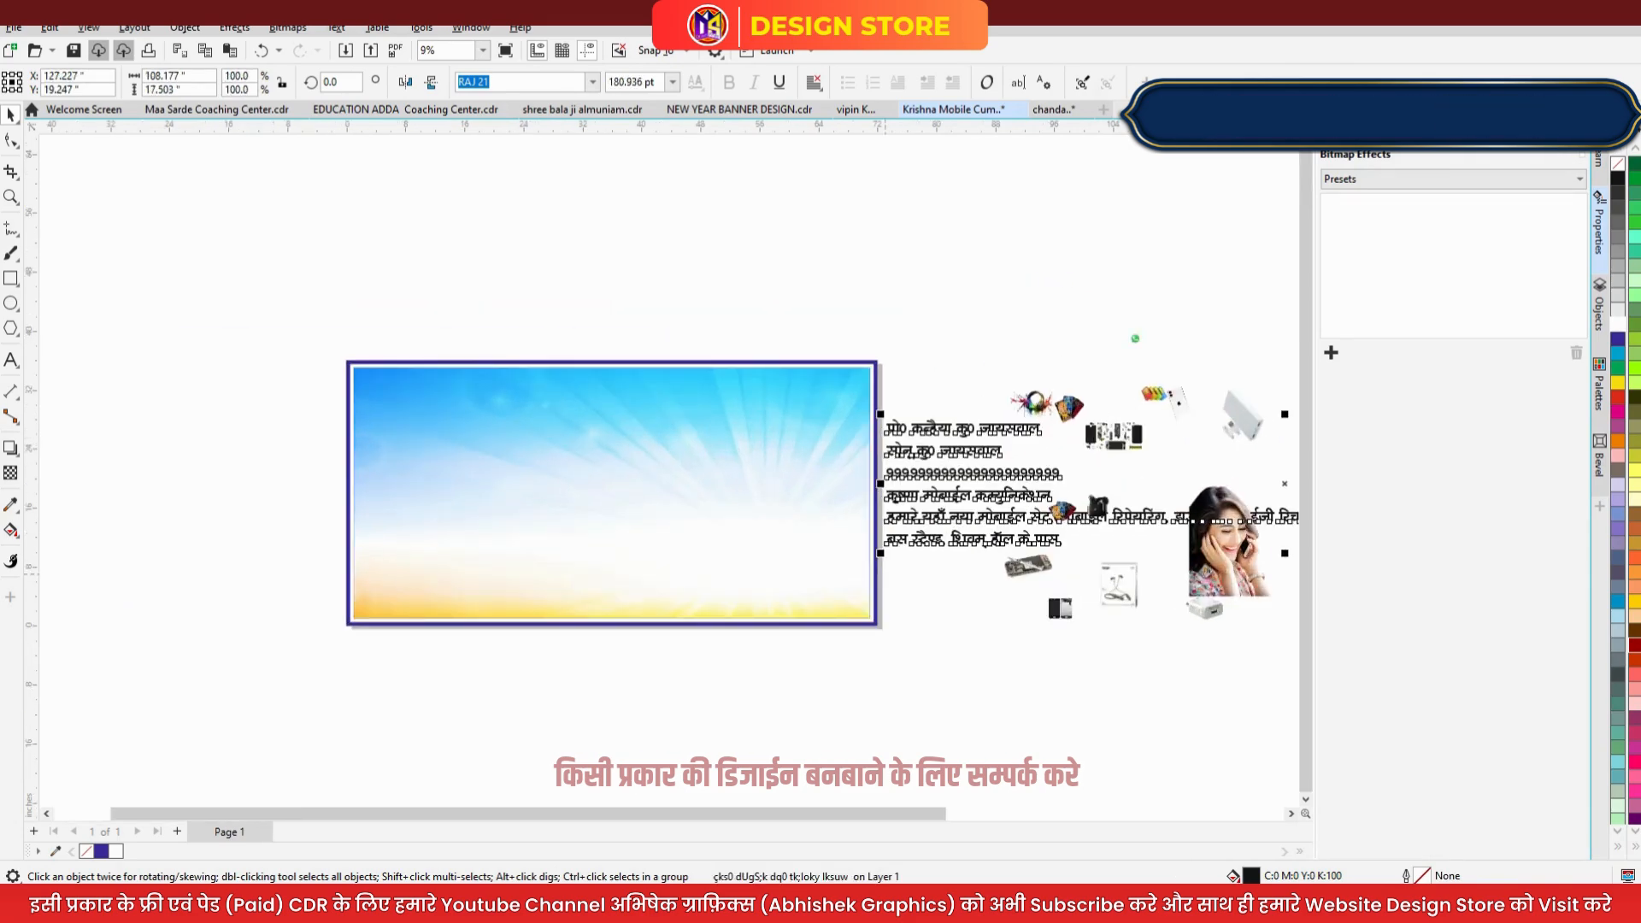
key("Escape")
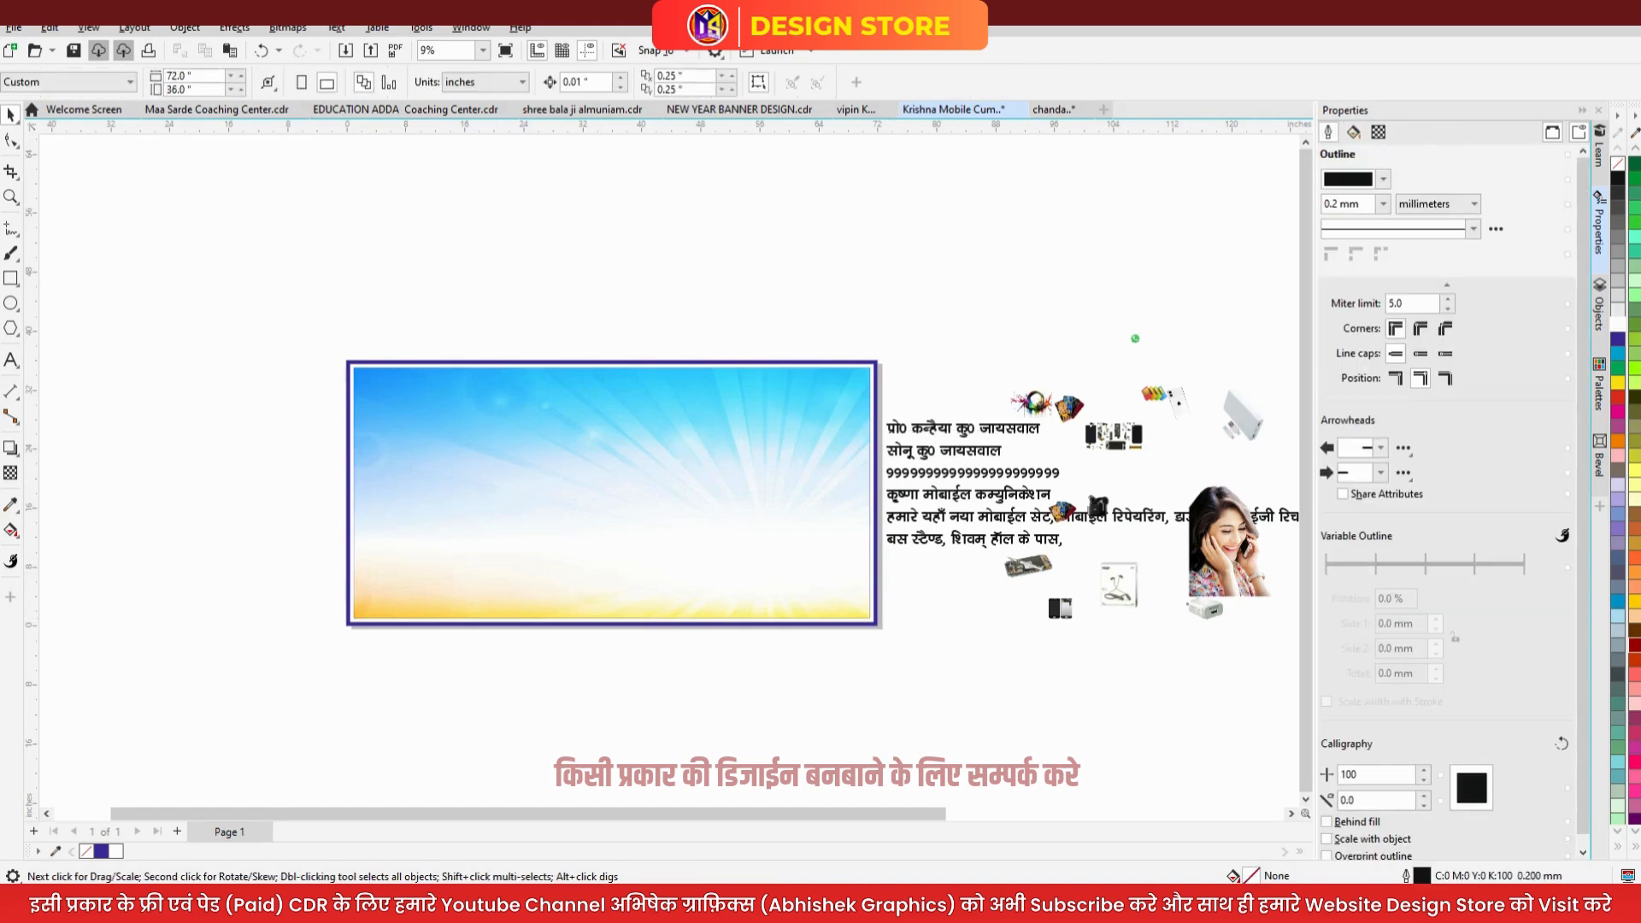
left_click(10, 278)
scroll(388, 675, "up", 2)
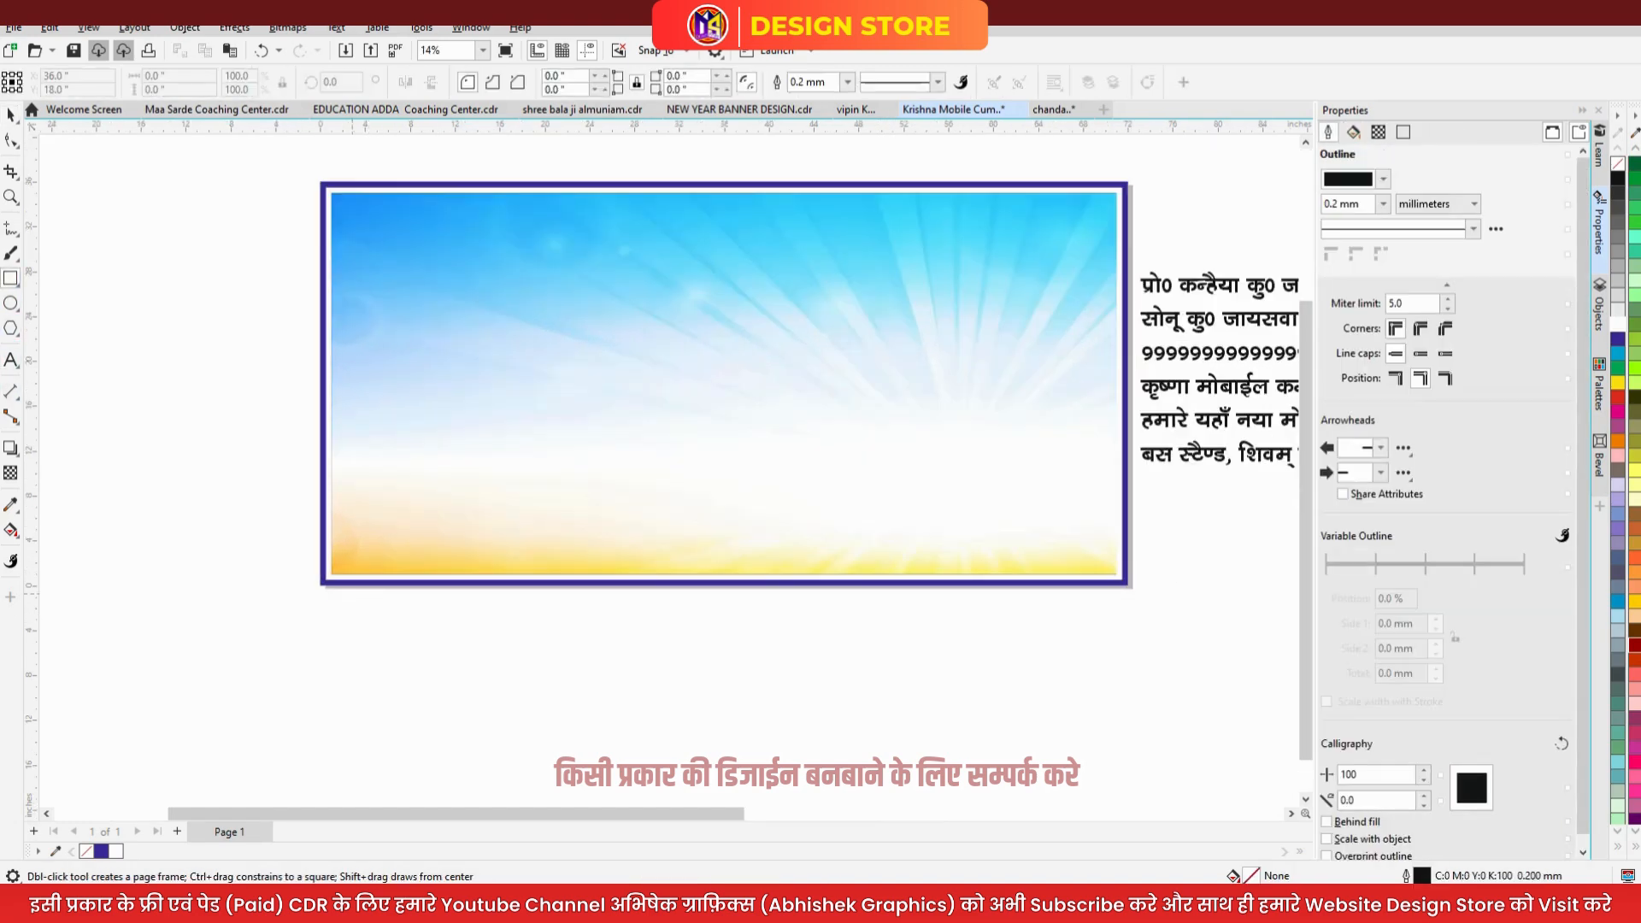
- Draw a red strip without outline across the banner's bottom
left_click_drag(326, 569, 1141, 531)
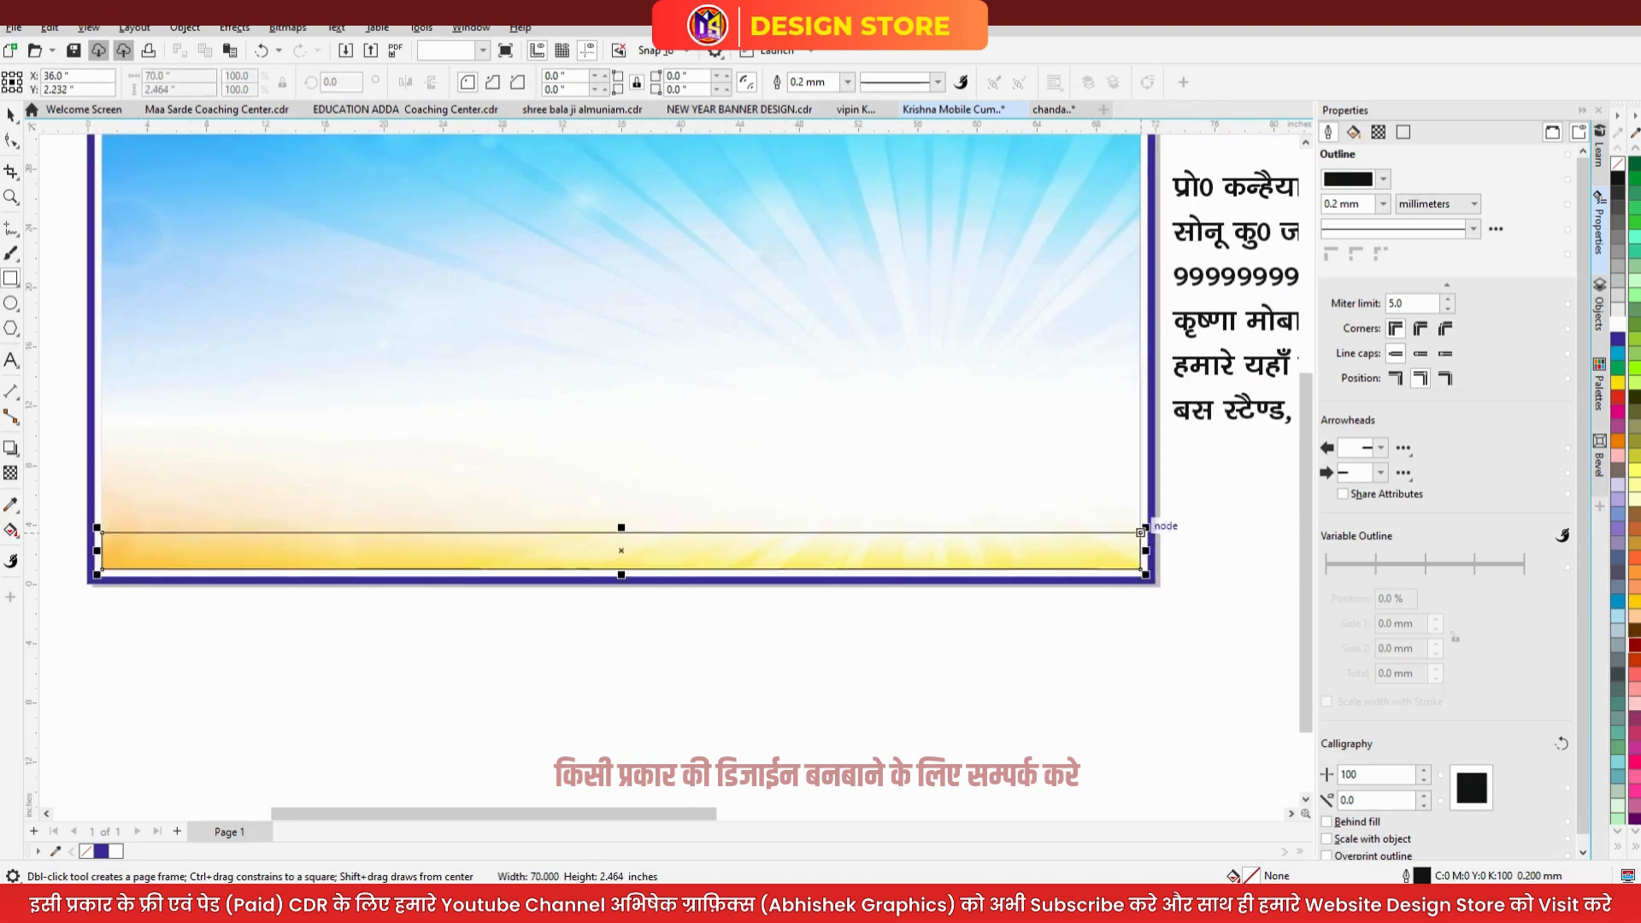
key("space")
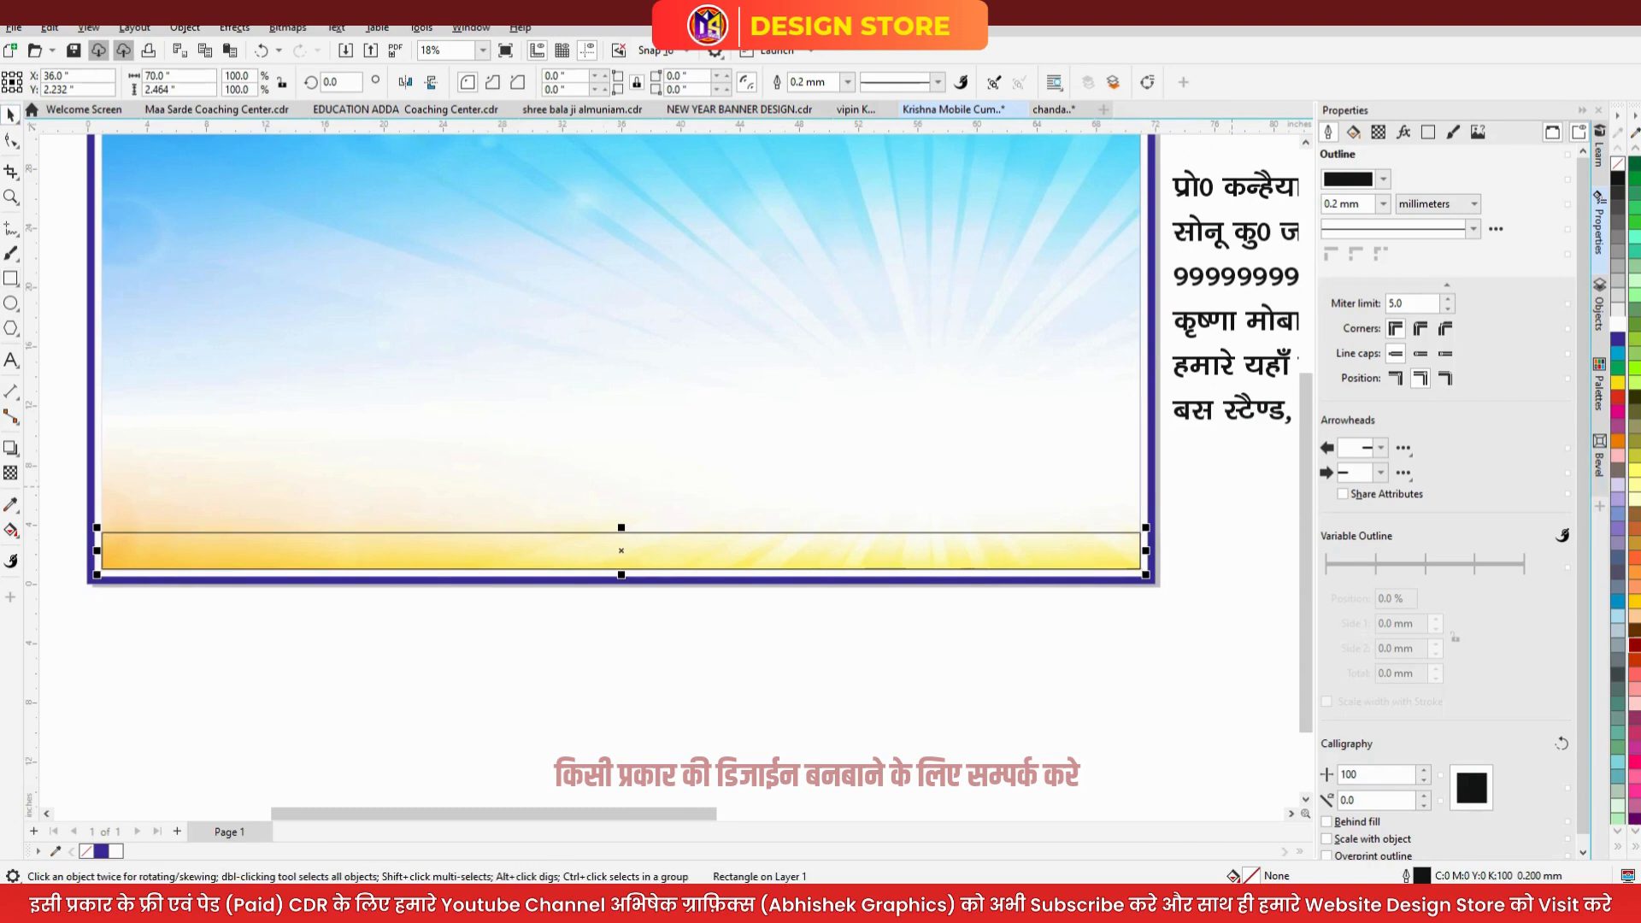
left_click(1617, 397)
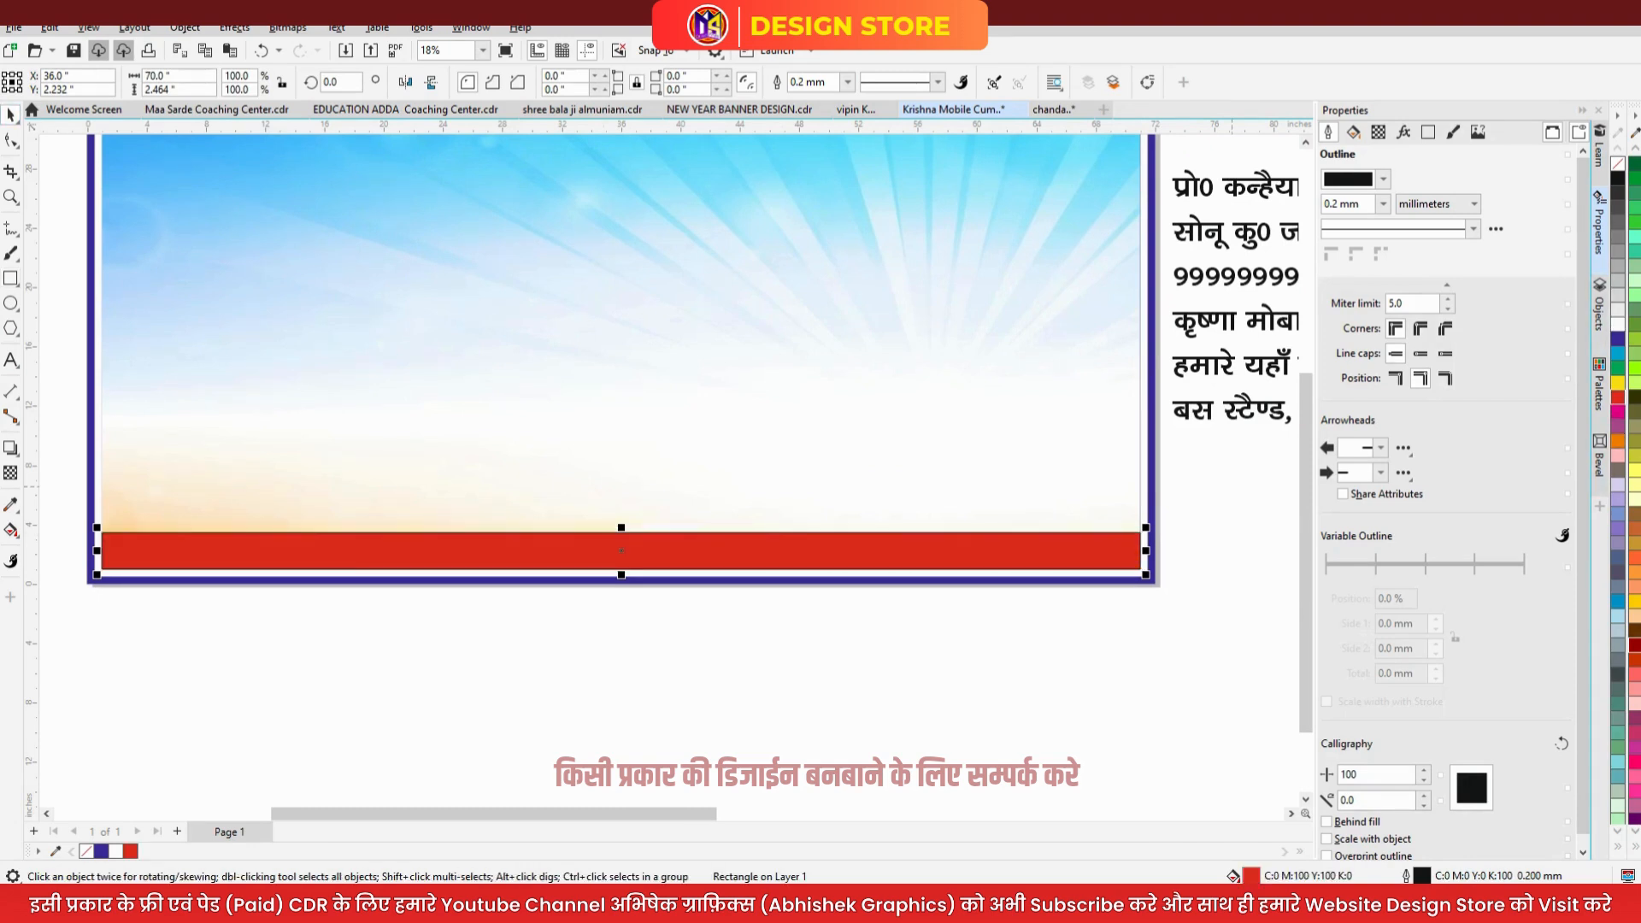
right_click(1616, 163)
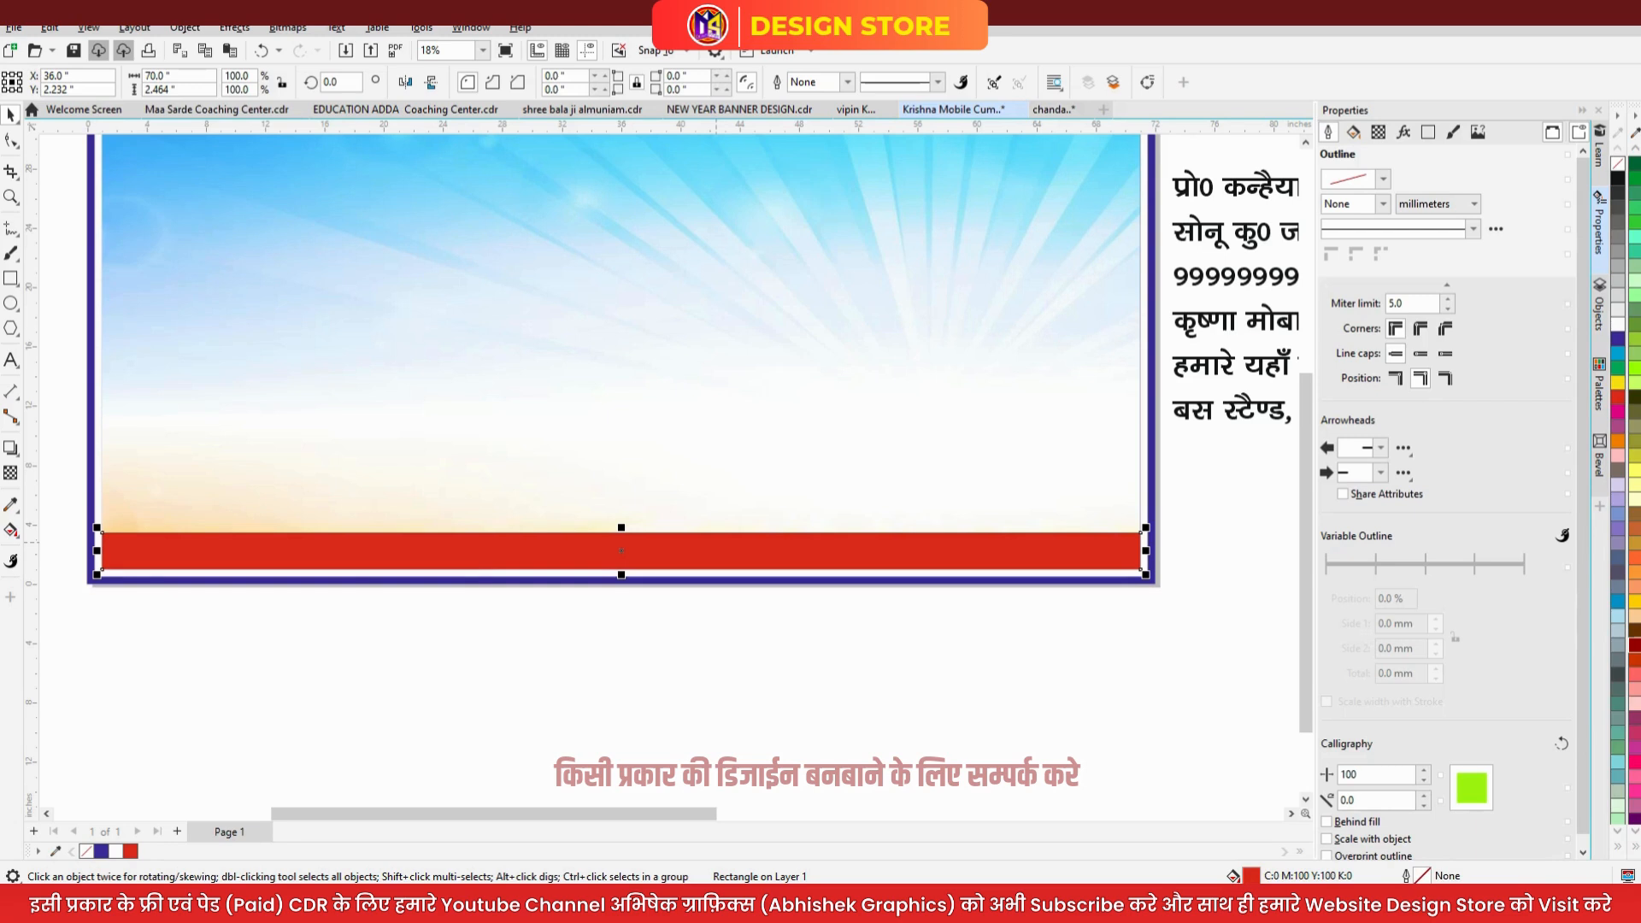
scroll(608, 579, "up", 1)
- Add thin blue strips along the top edge of the red bar, duplicating and thinning them
left_click_drag(624, 570, 665, 517)
left_click(1617, 339)
scroll(800, 487, "down", 3)
scroll(613, 518, "up", 2)
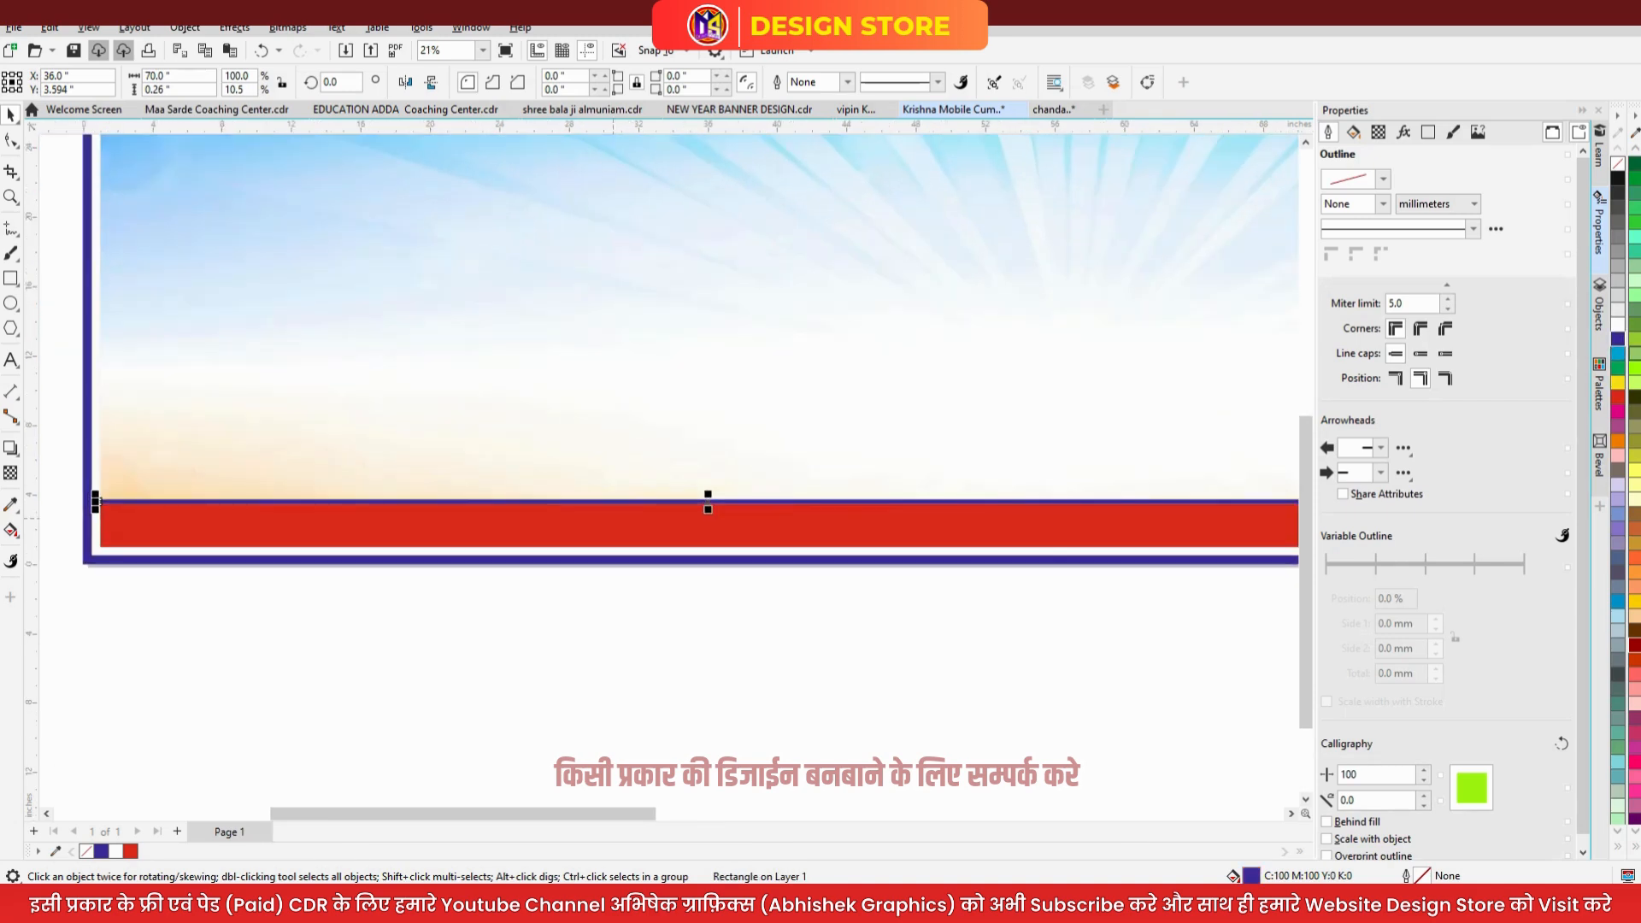
scroll(619, 512, "up", 2)
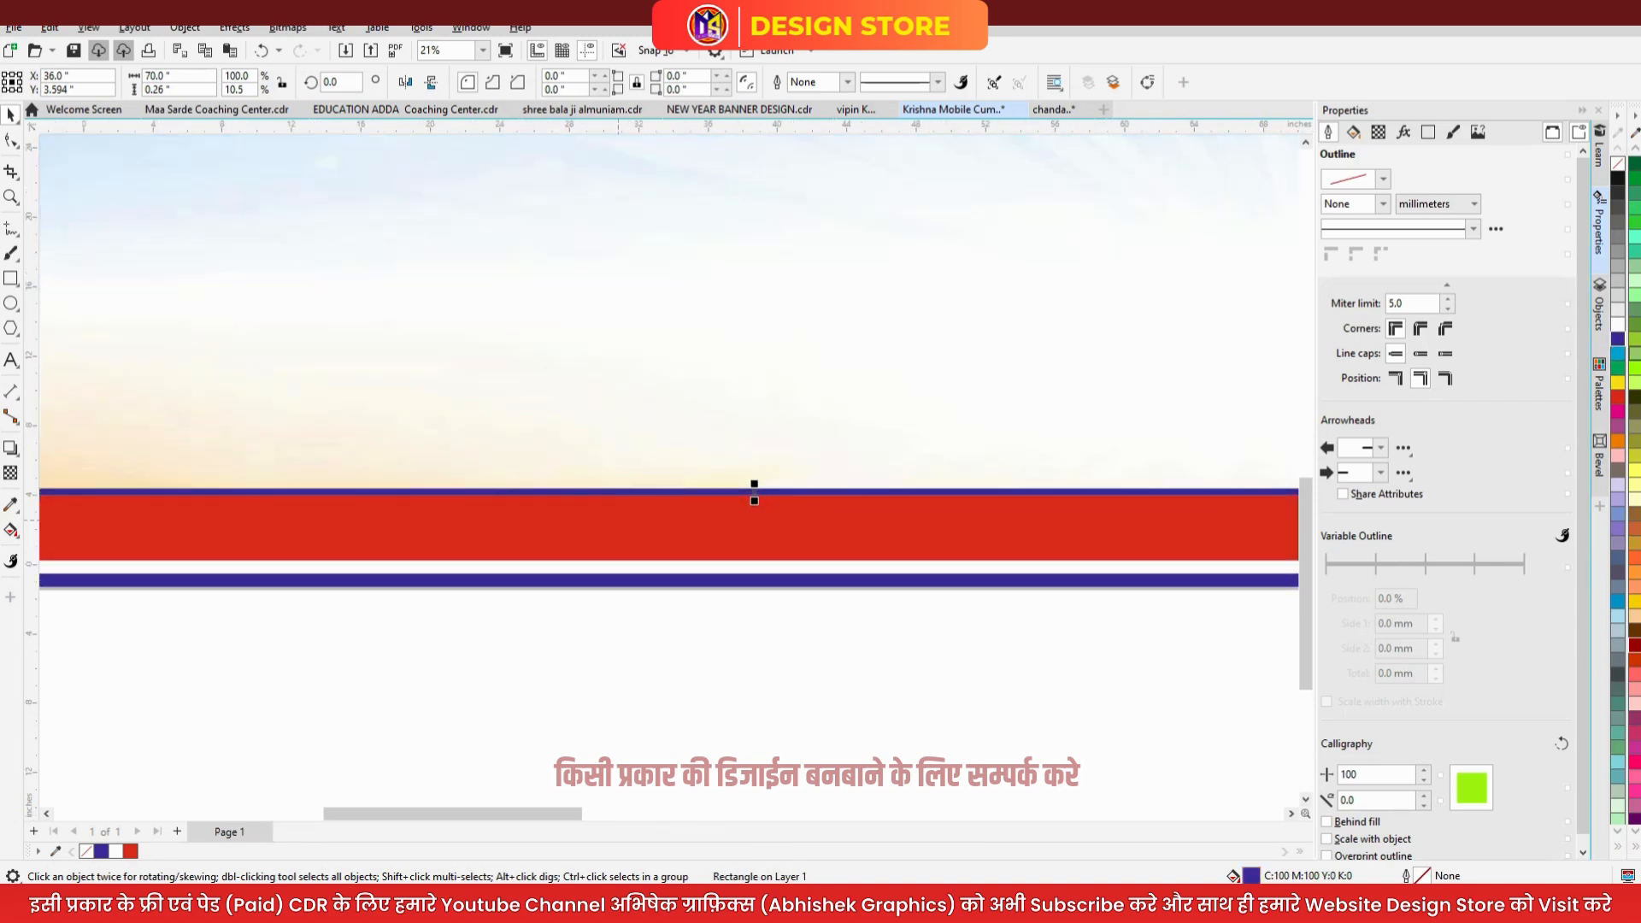
scroll(645, 495, "up", 2)
mouse_move(645, 489)
left_mouse_down()
mouse_move(645, 461)
mouse_move(645, 476)
left_mouse_up()
right_click(645, 476)
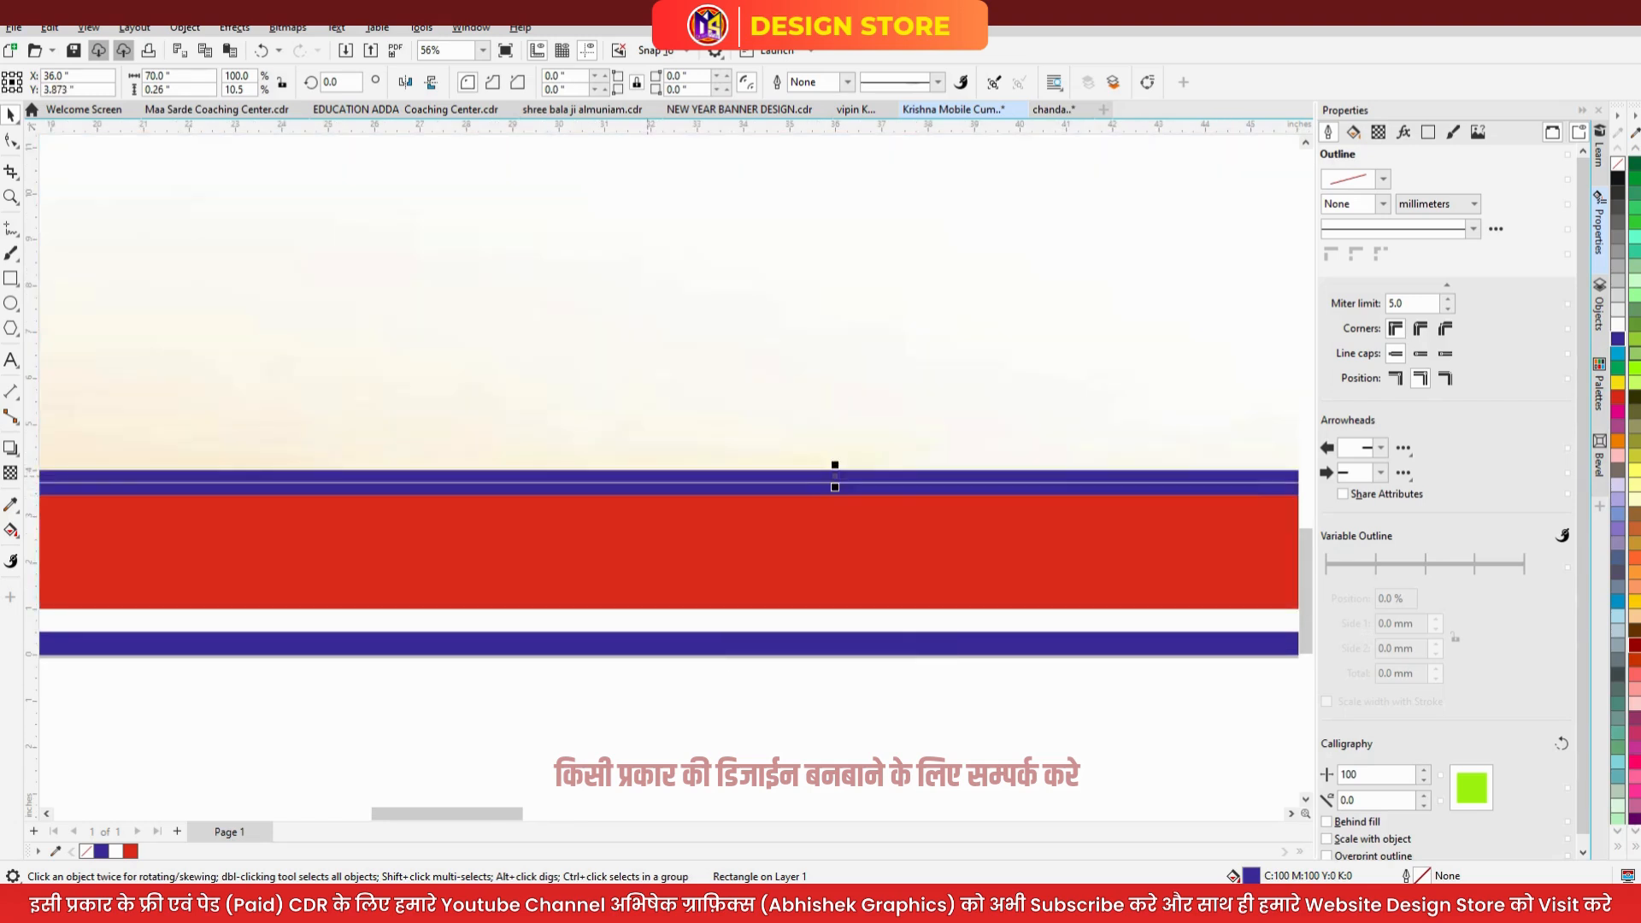
scroll(843, 475, "up", 6)
left_click_drag(842, 475, 836, 495)
scroll(811, 490, "up", 1)
left_click(837, 598, "shift")
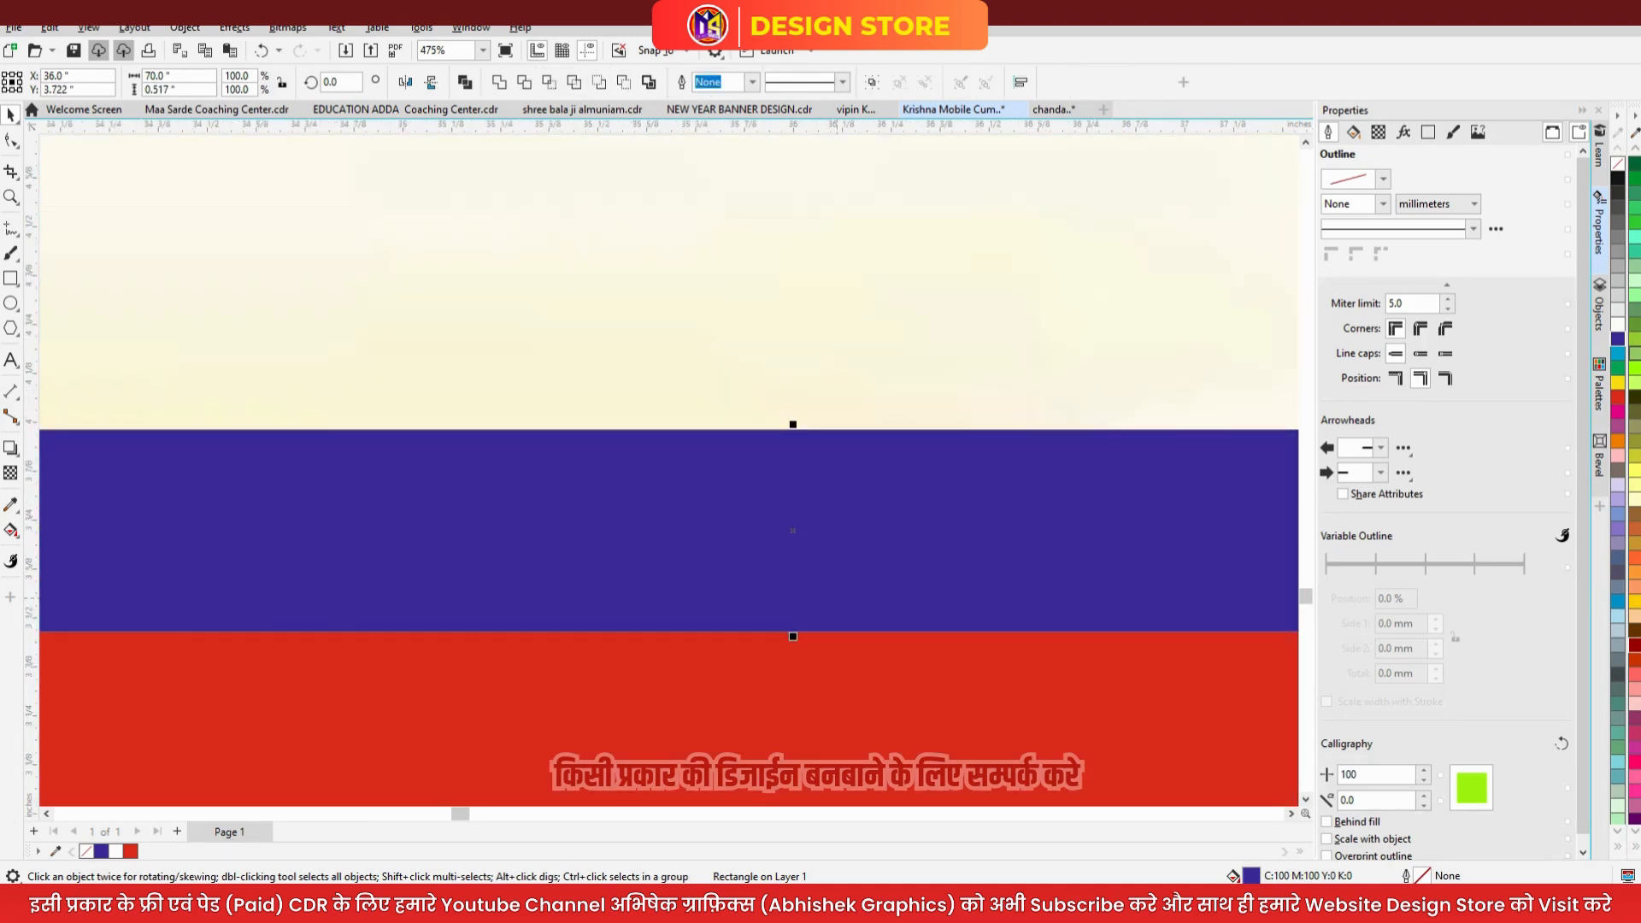
left_click_drag(799, 425, 799, 549)
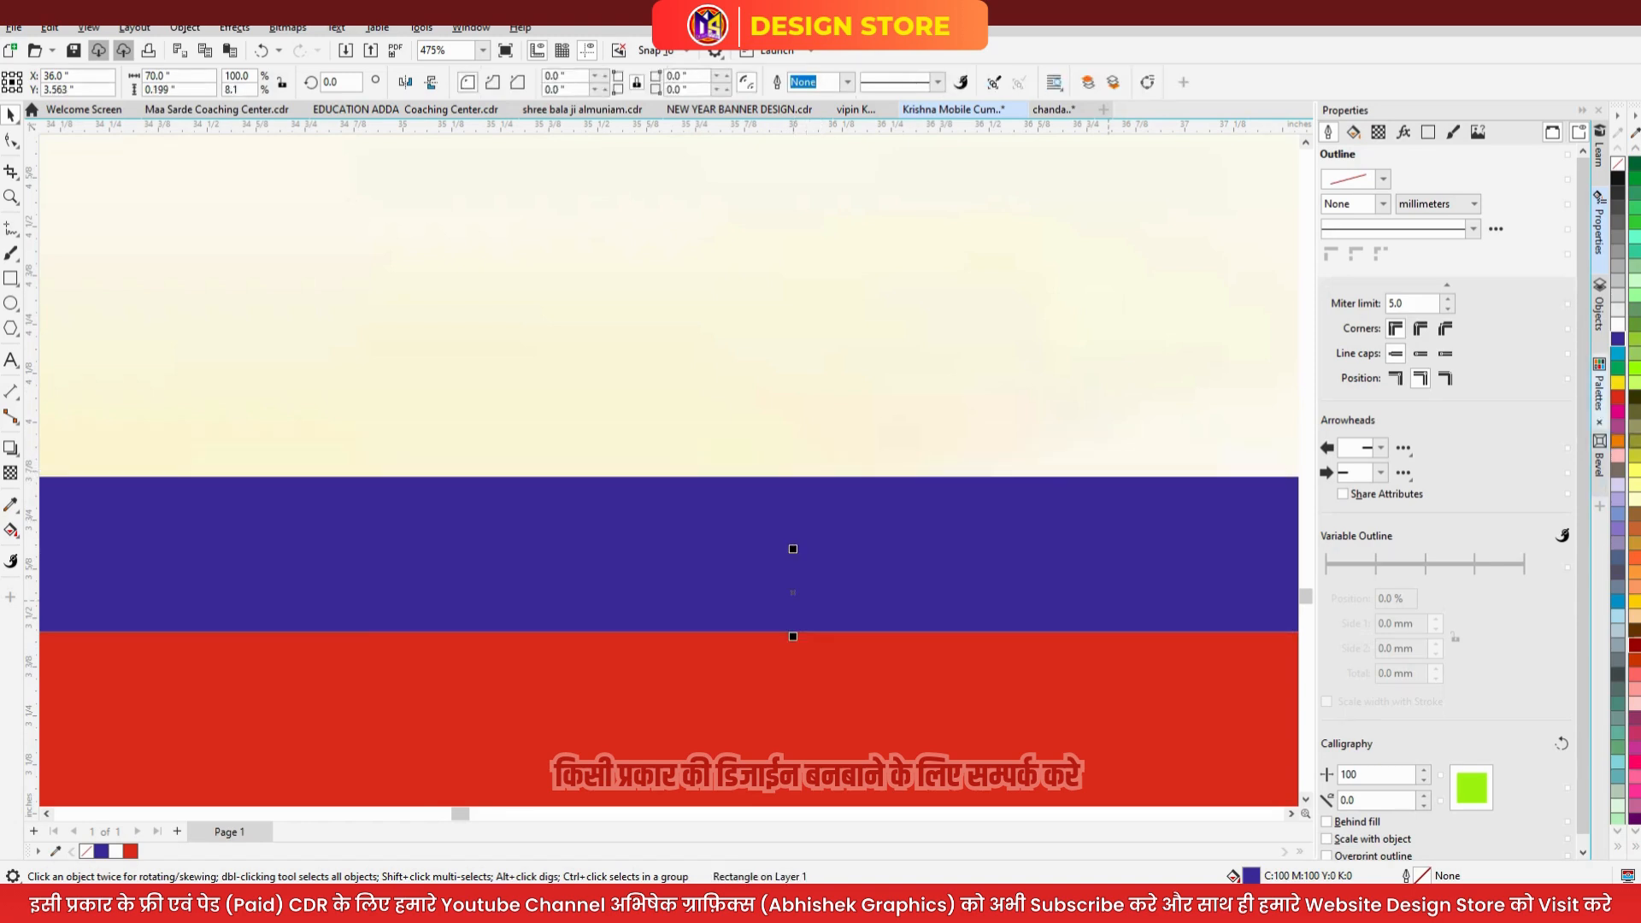
scroll(992, 505, "down", 5)
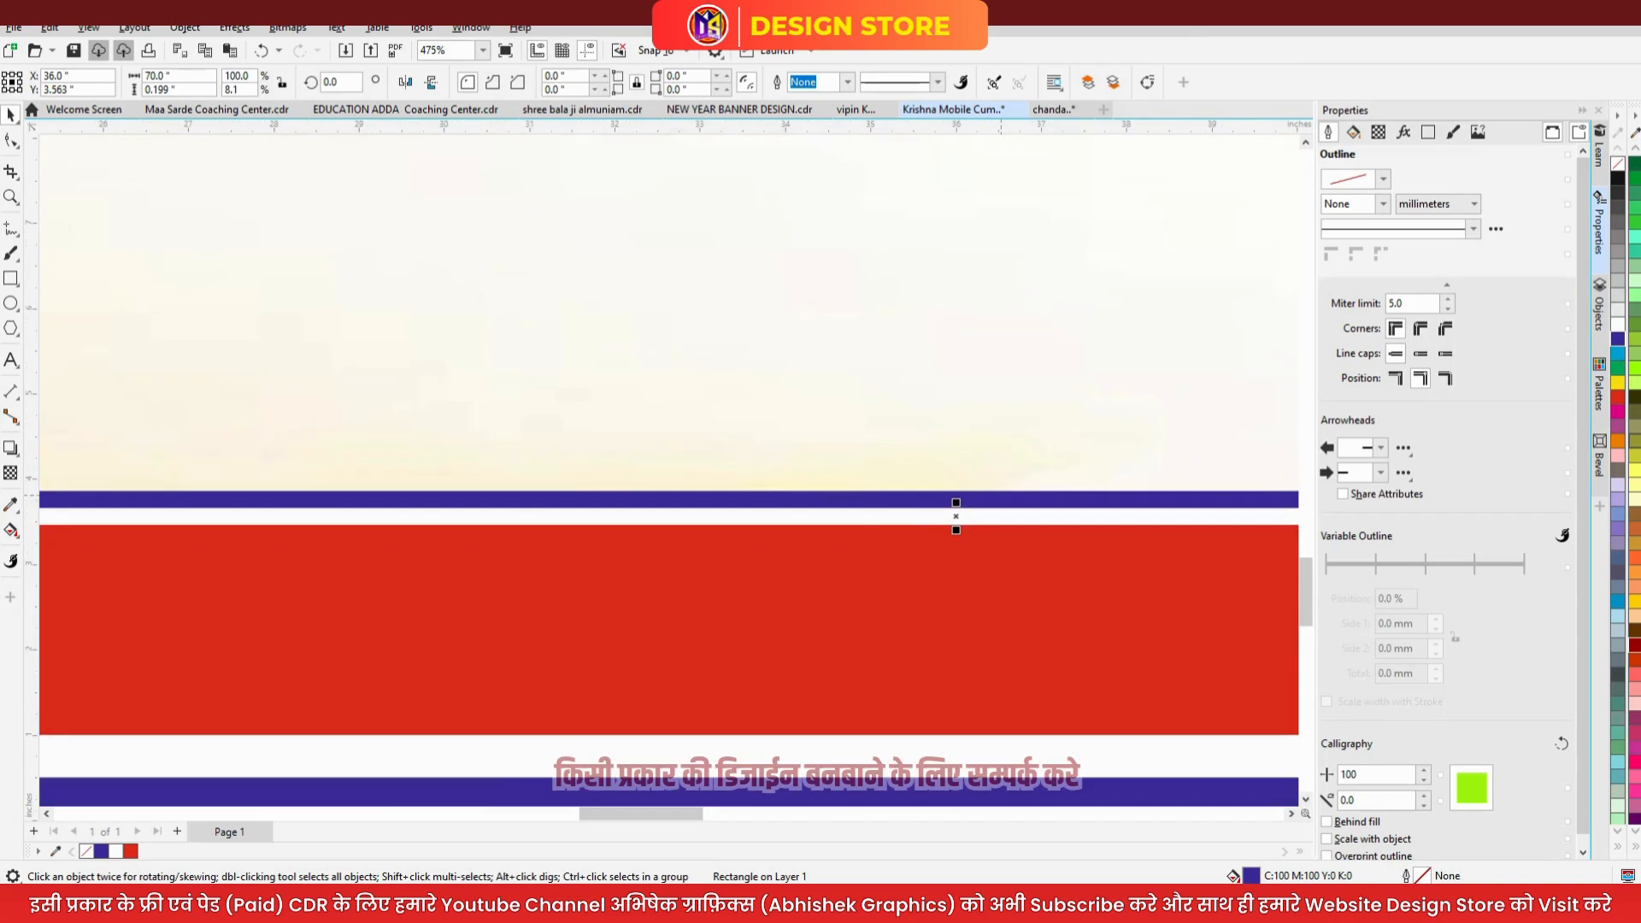
- Fill the red bar with a gradient ending in dark red, then zoom to all objects
left_click(991, 525)
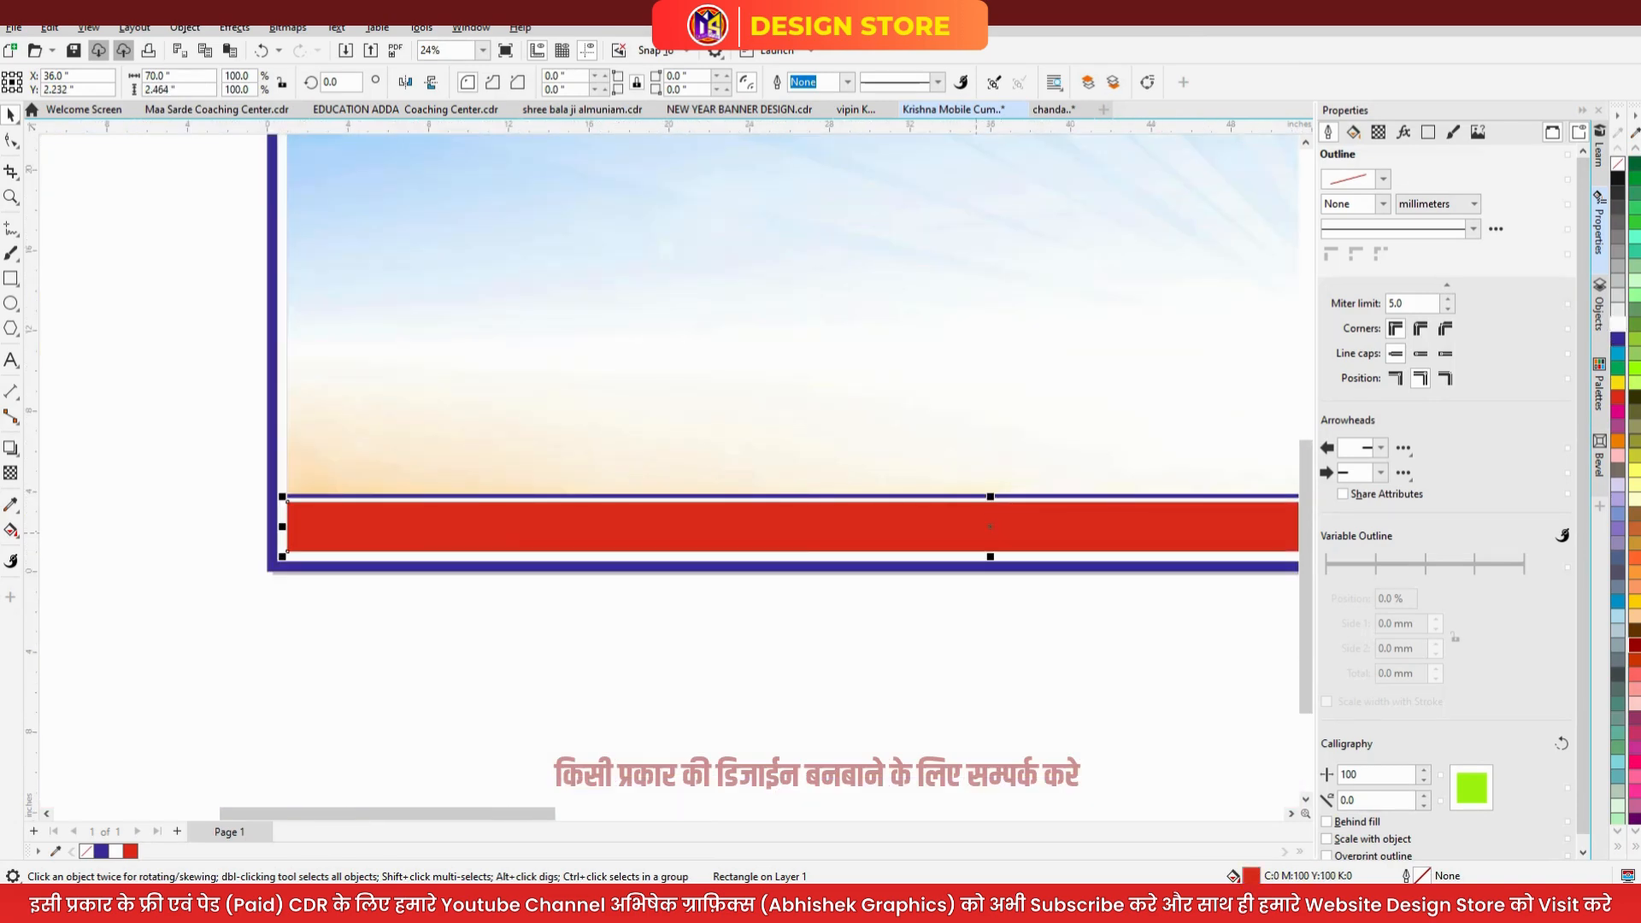
scroll(993, 529, "up", 2)
key("g")
left_click_drag(989, 487, 989, 562)
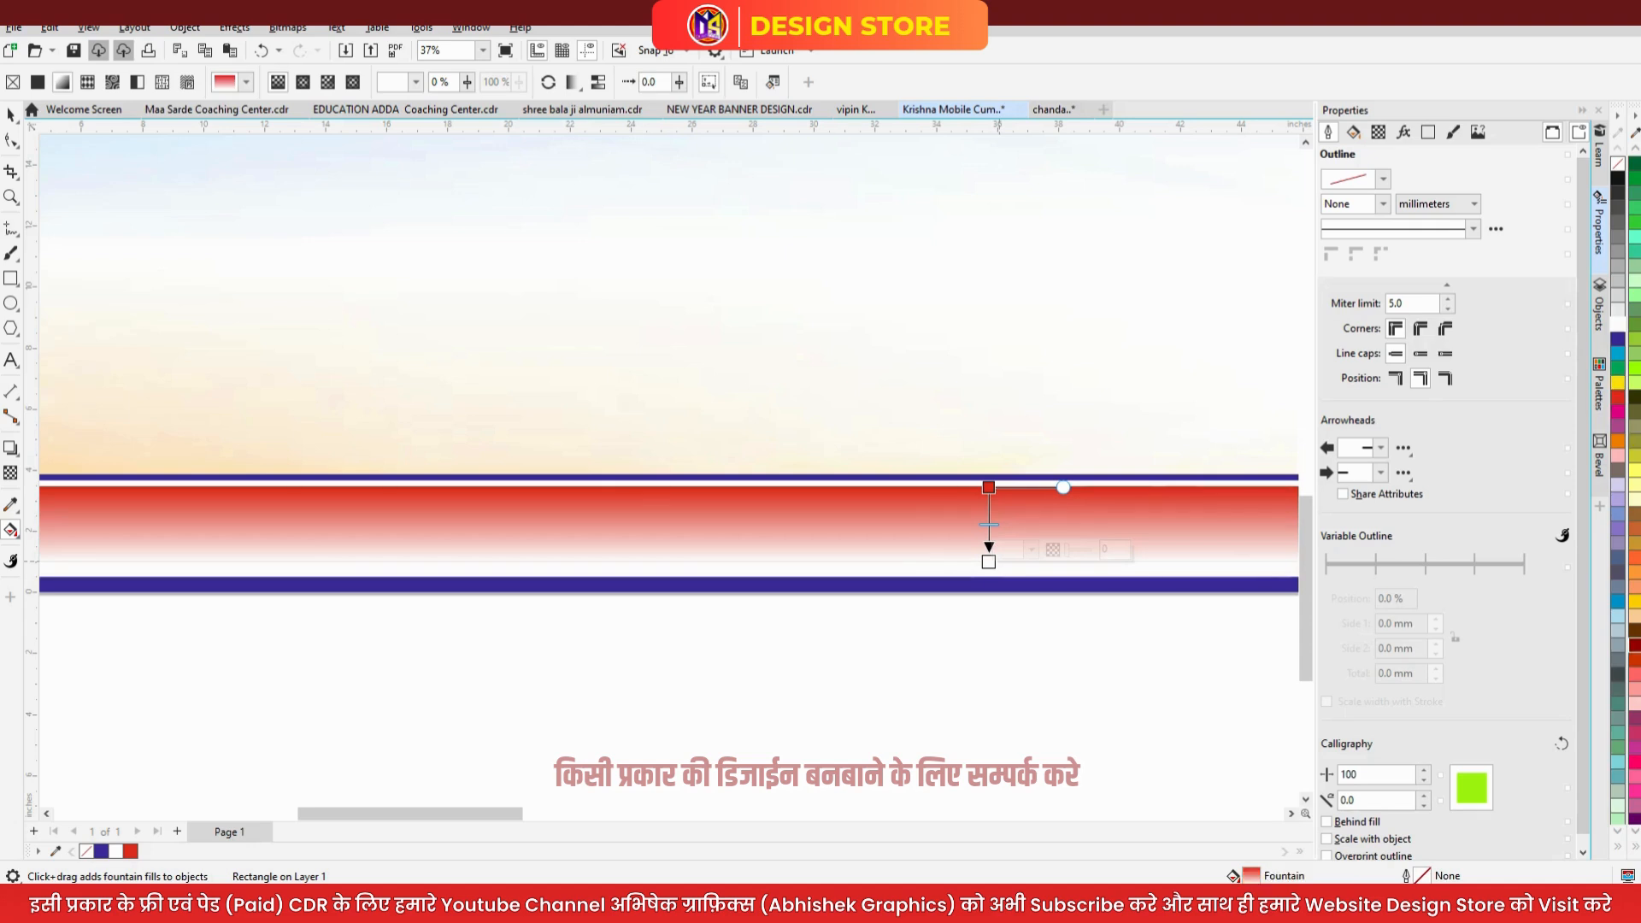
left_click(1633, 645)
left_click(10, 115)
key("Escape")
key("F4")
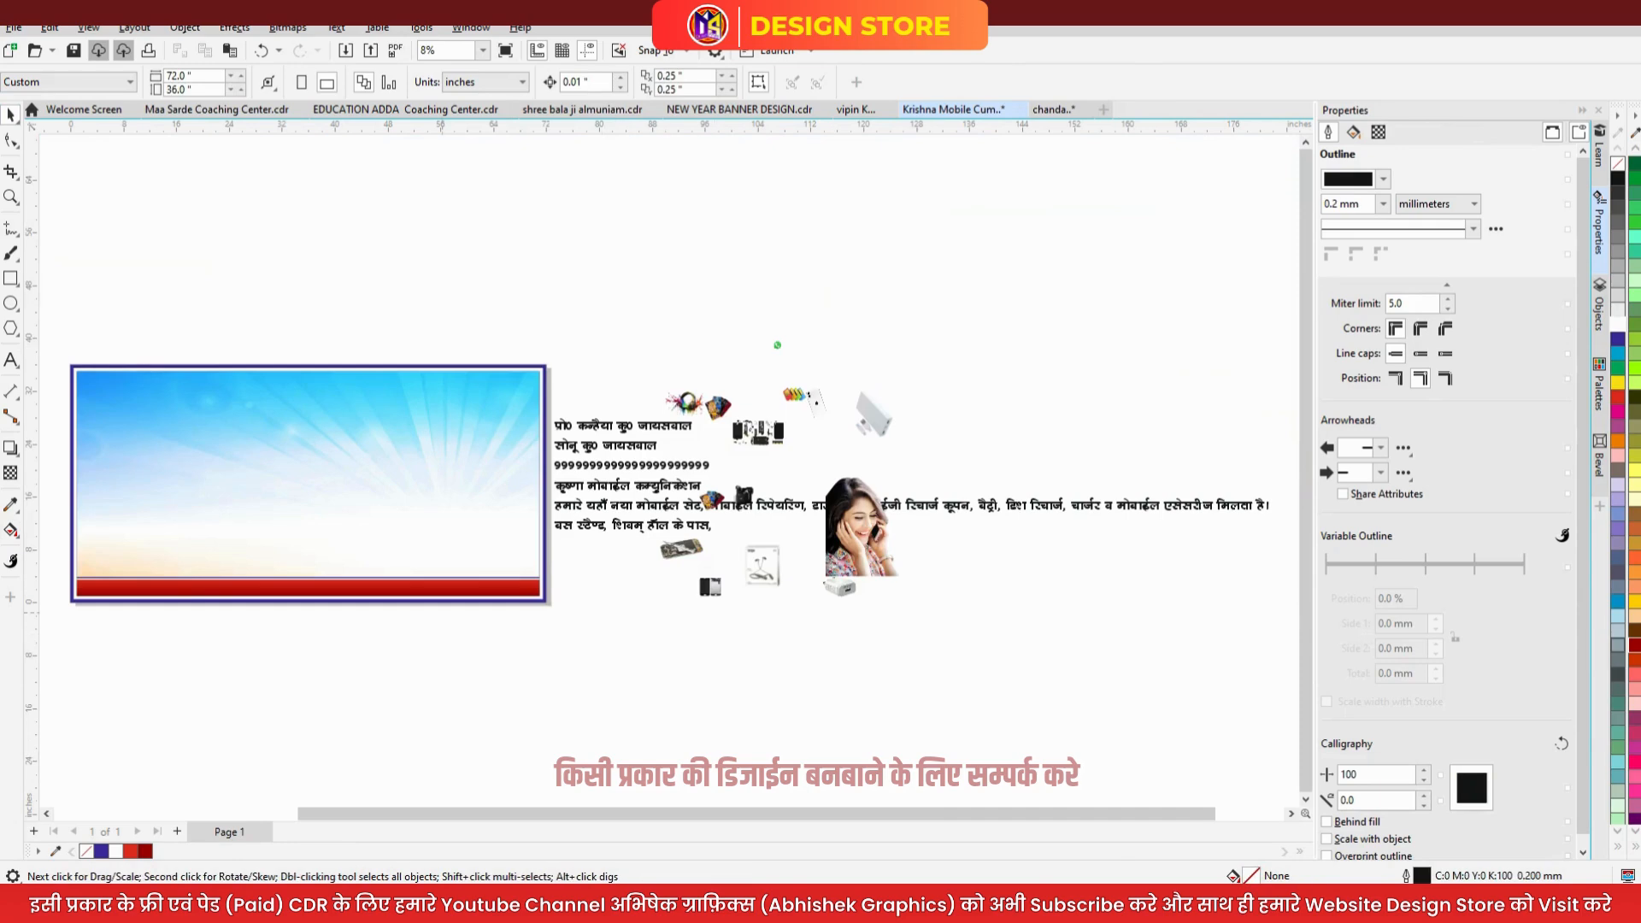
- Move the Hindi services line under the banner, shrink it, and centre it on the red band
scroll(631, 596, "down", 1)
scroll(392, 576, "up", 3)
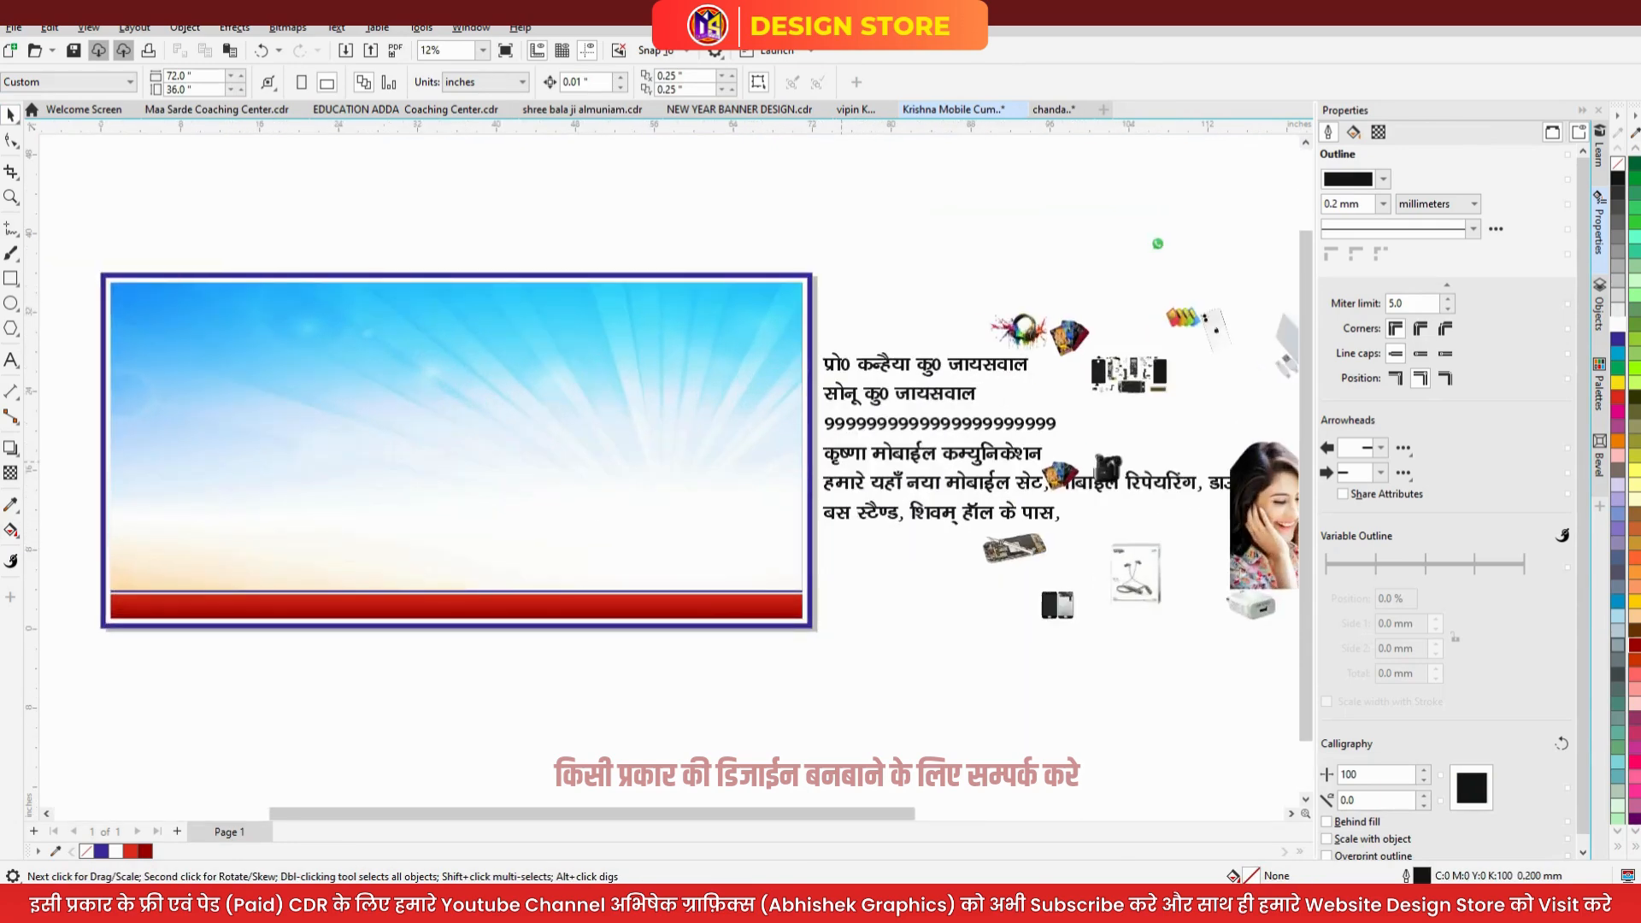
left_click_drag(895, 483, 337, 676)
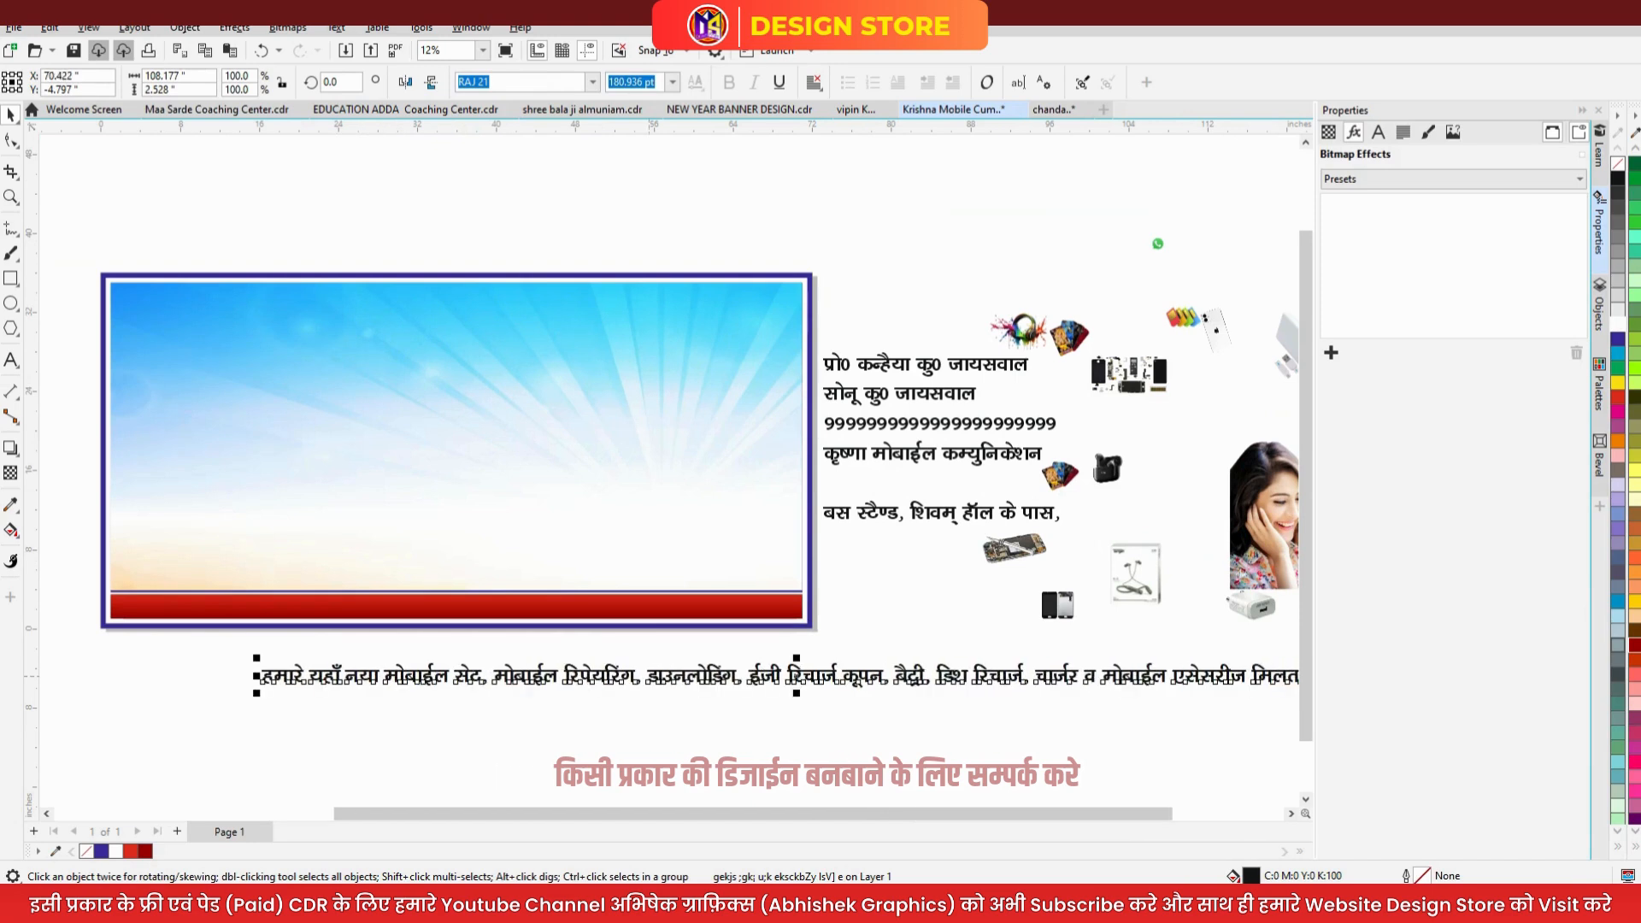
left_click_drag(706, 675, 439, 654)
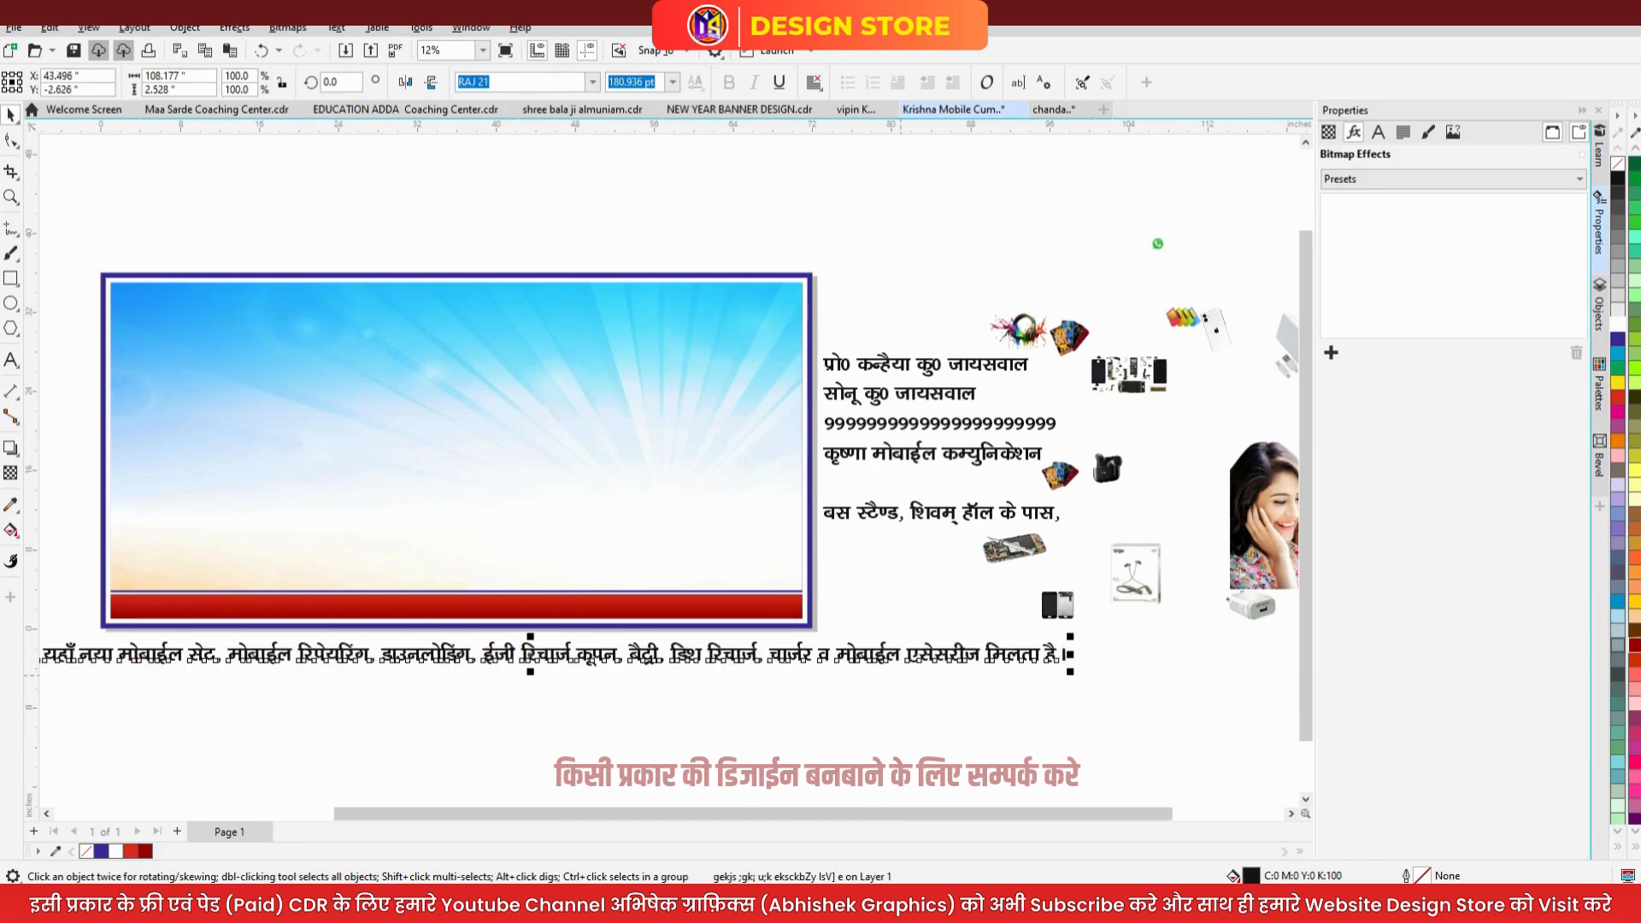
left_click_drag(1075, 675, 540, 659)
left_click(606, 612, "shift")
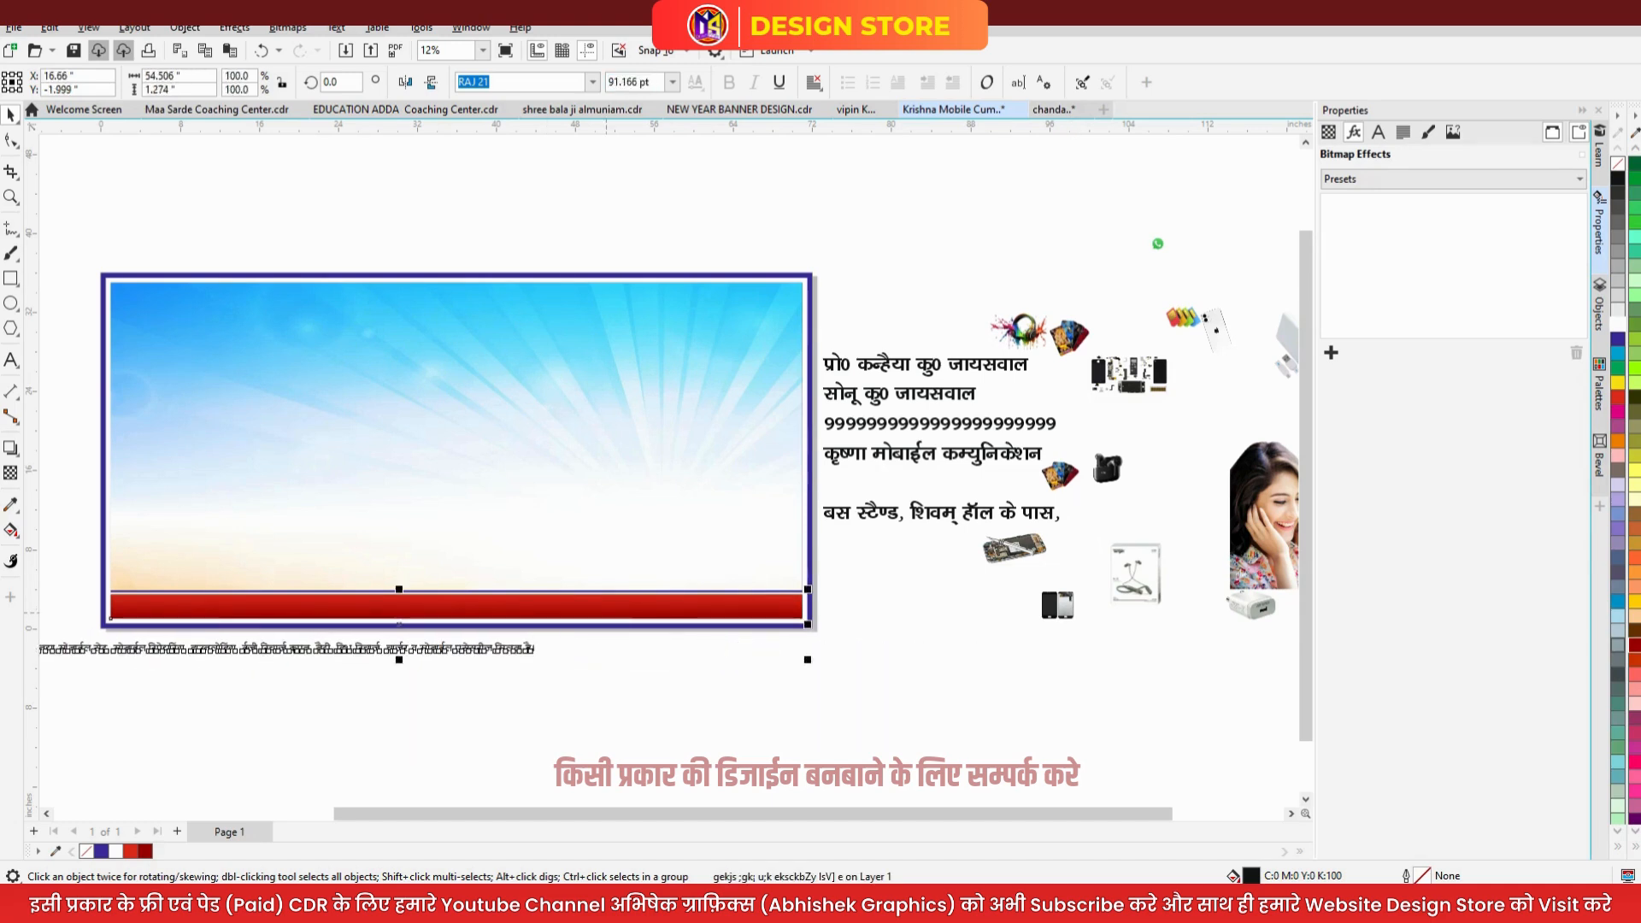
key("e")
key("c")
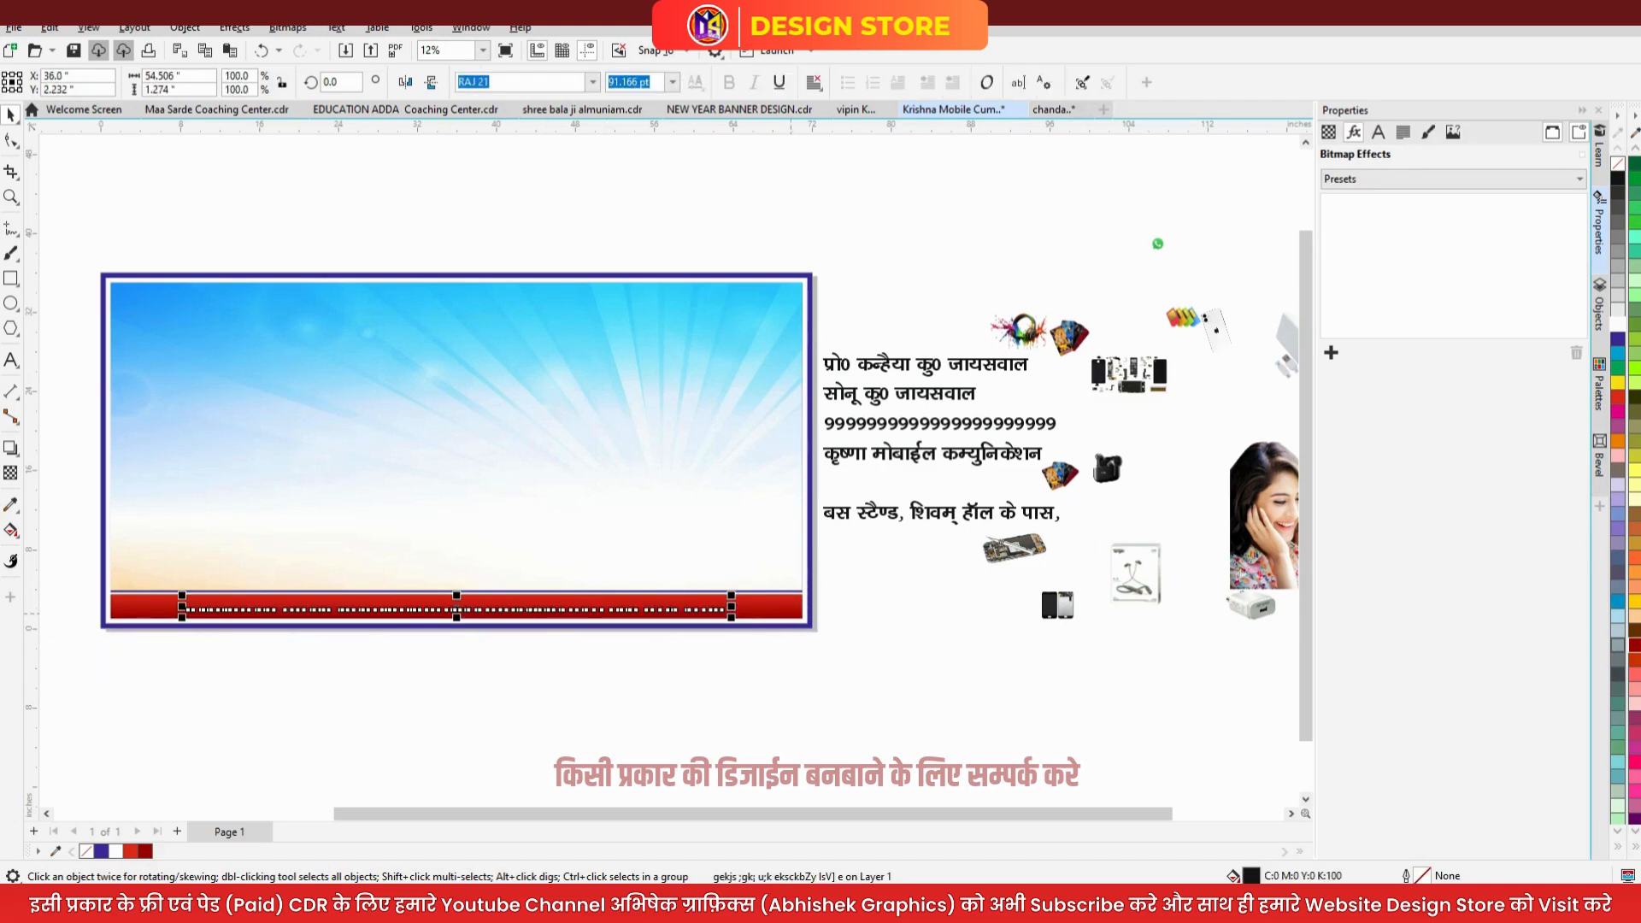
- Enlarge the services line and stretch it taller to fill the band
left_click_drag(731, 617, 793, 618)
scroll(487, 614, "up", 2)
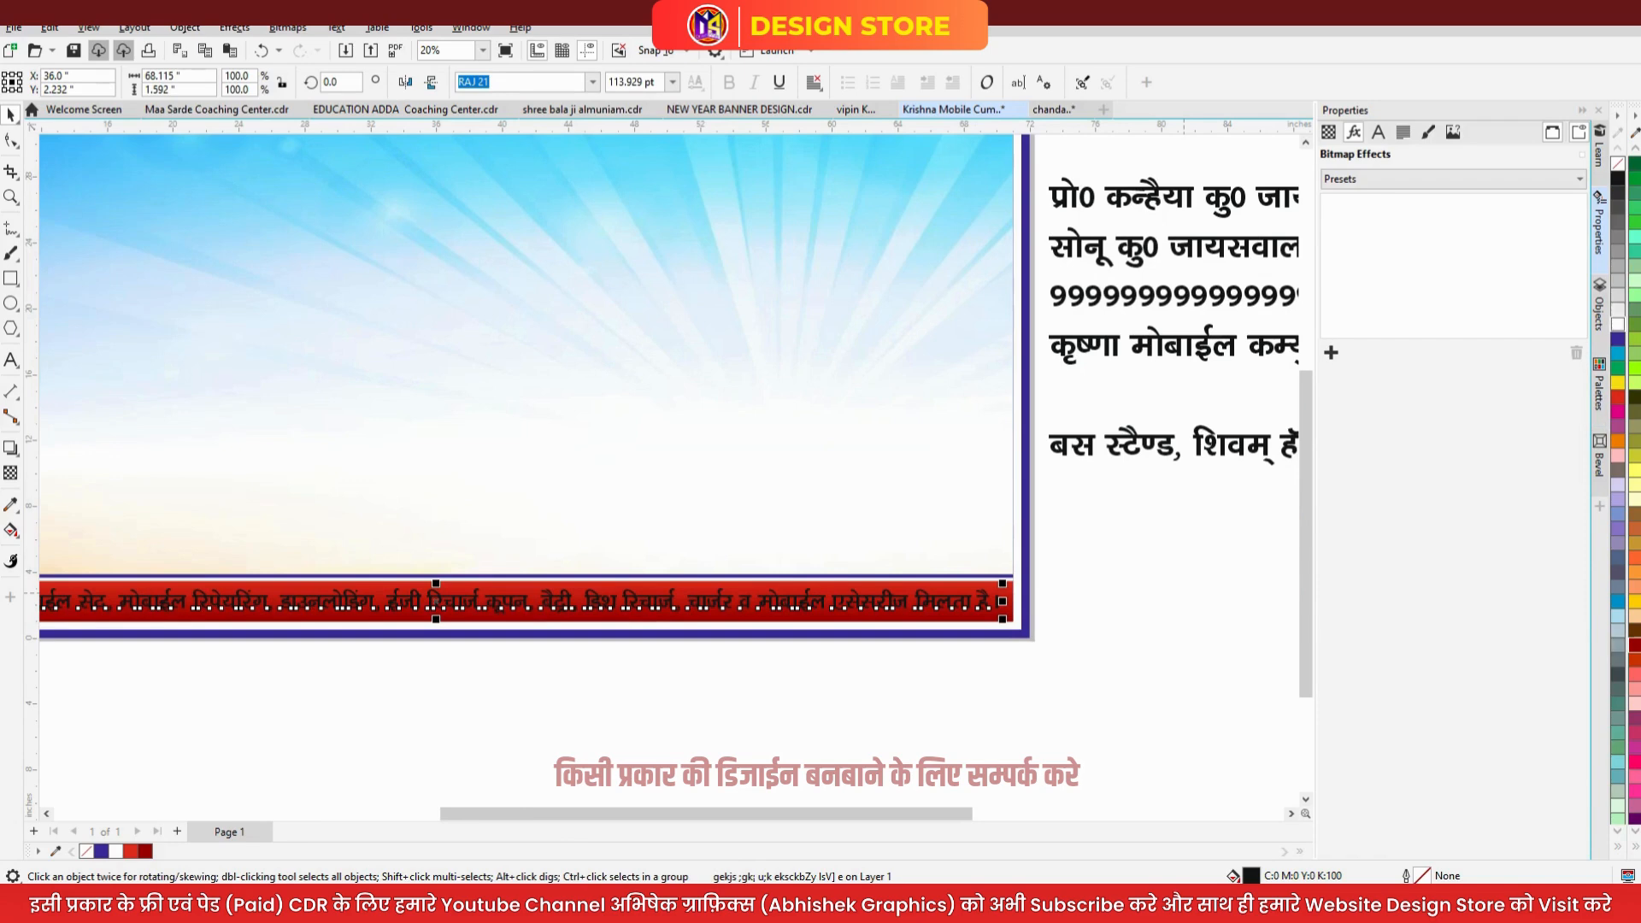
scroll(307, 624, "up", 1)
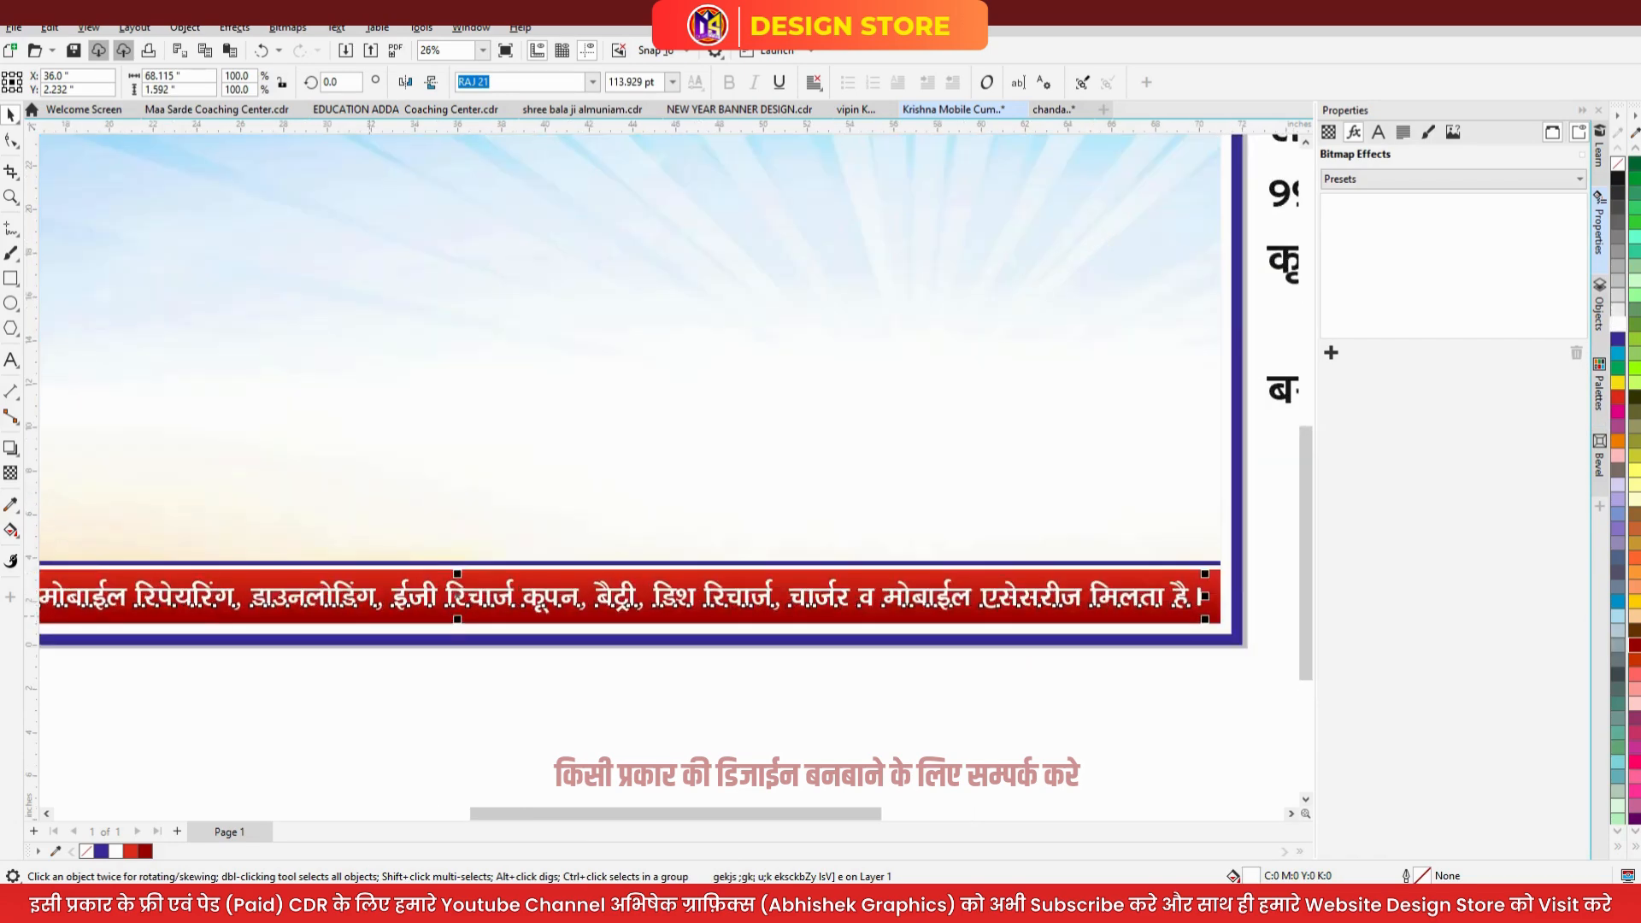
scroll(427, 583, "up", 1)
left_click_drag(469, 573, 470, 569)
scroll(473, 569, "down", 2)
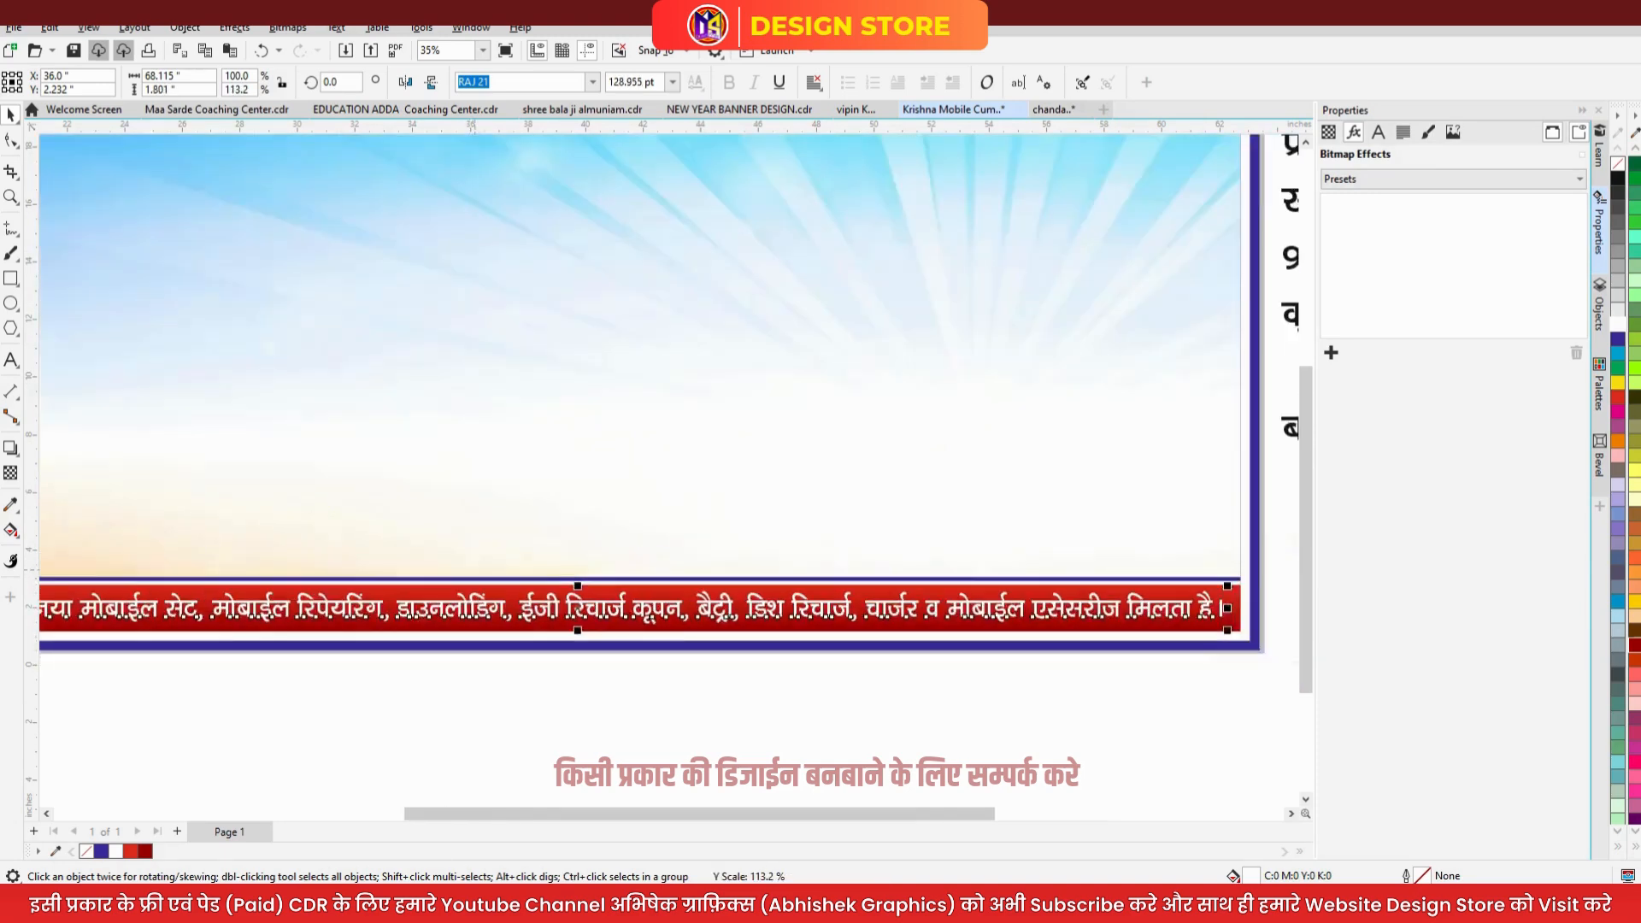
scroll(673, 615, "down", 2)
scroll(356, 609, "up", 2)
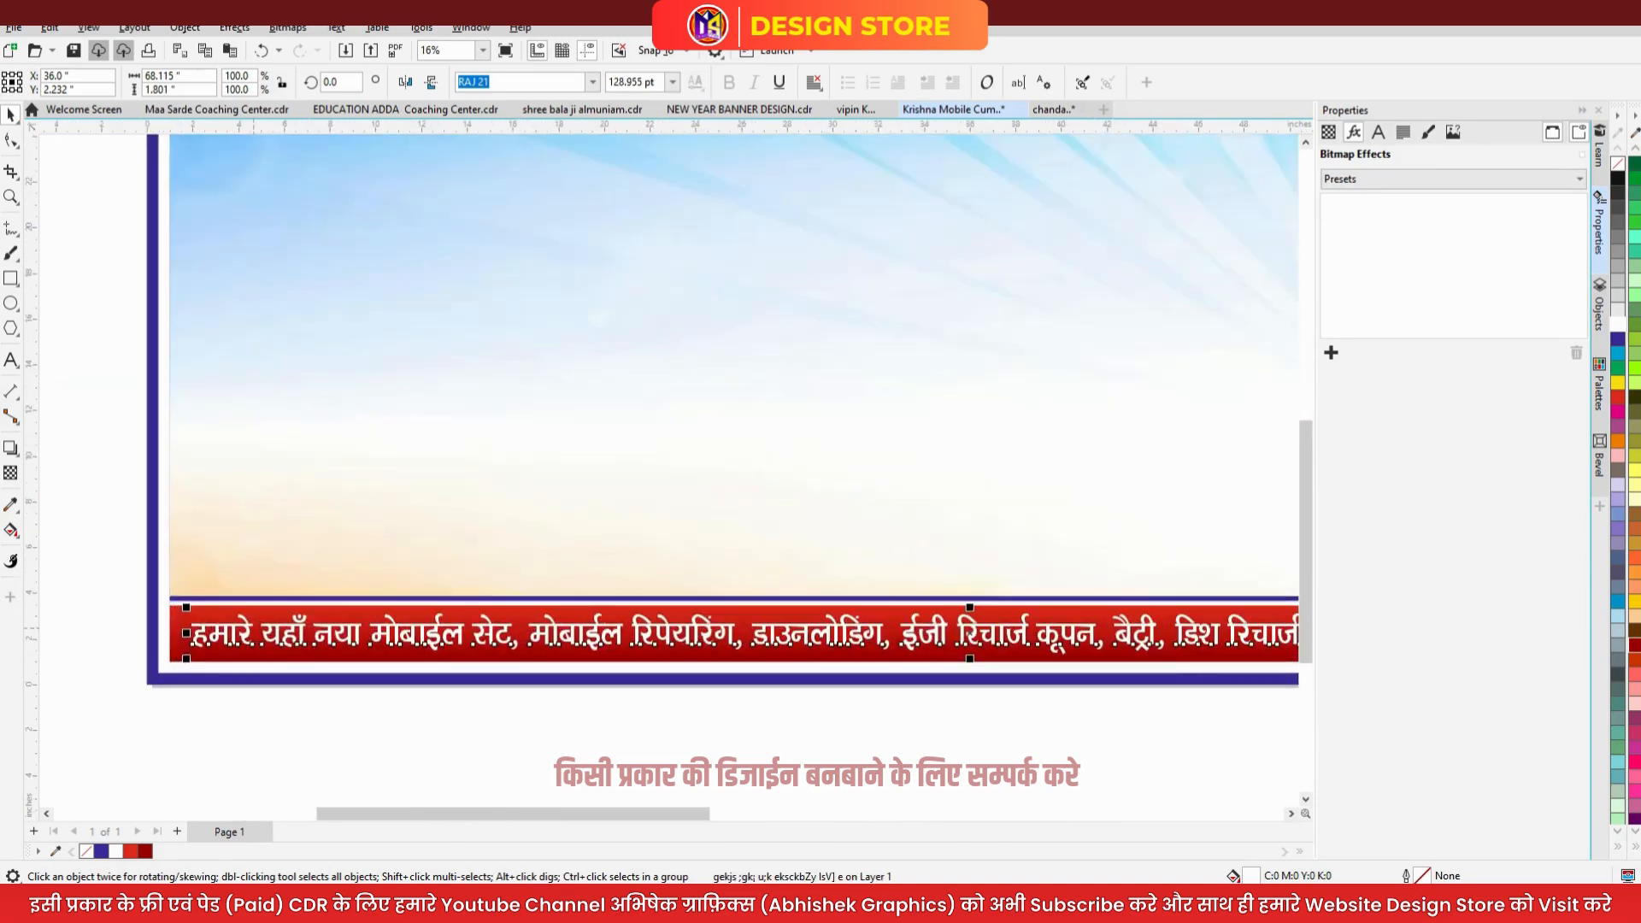
- Give the shop-name heading a 10.0 mm round-cornered outline, behind fill, scaling with the object
scroll(245, 624, "up", 1)
key("F4")
left_click(440, 398)
key("F12")
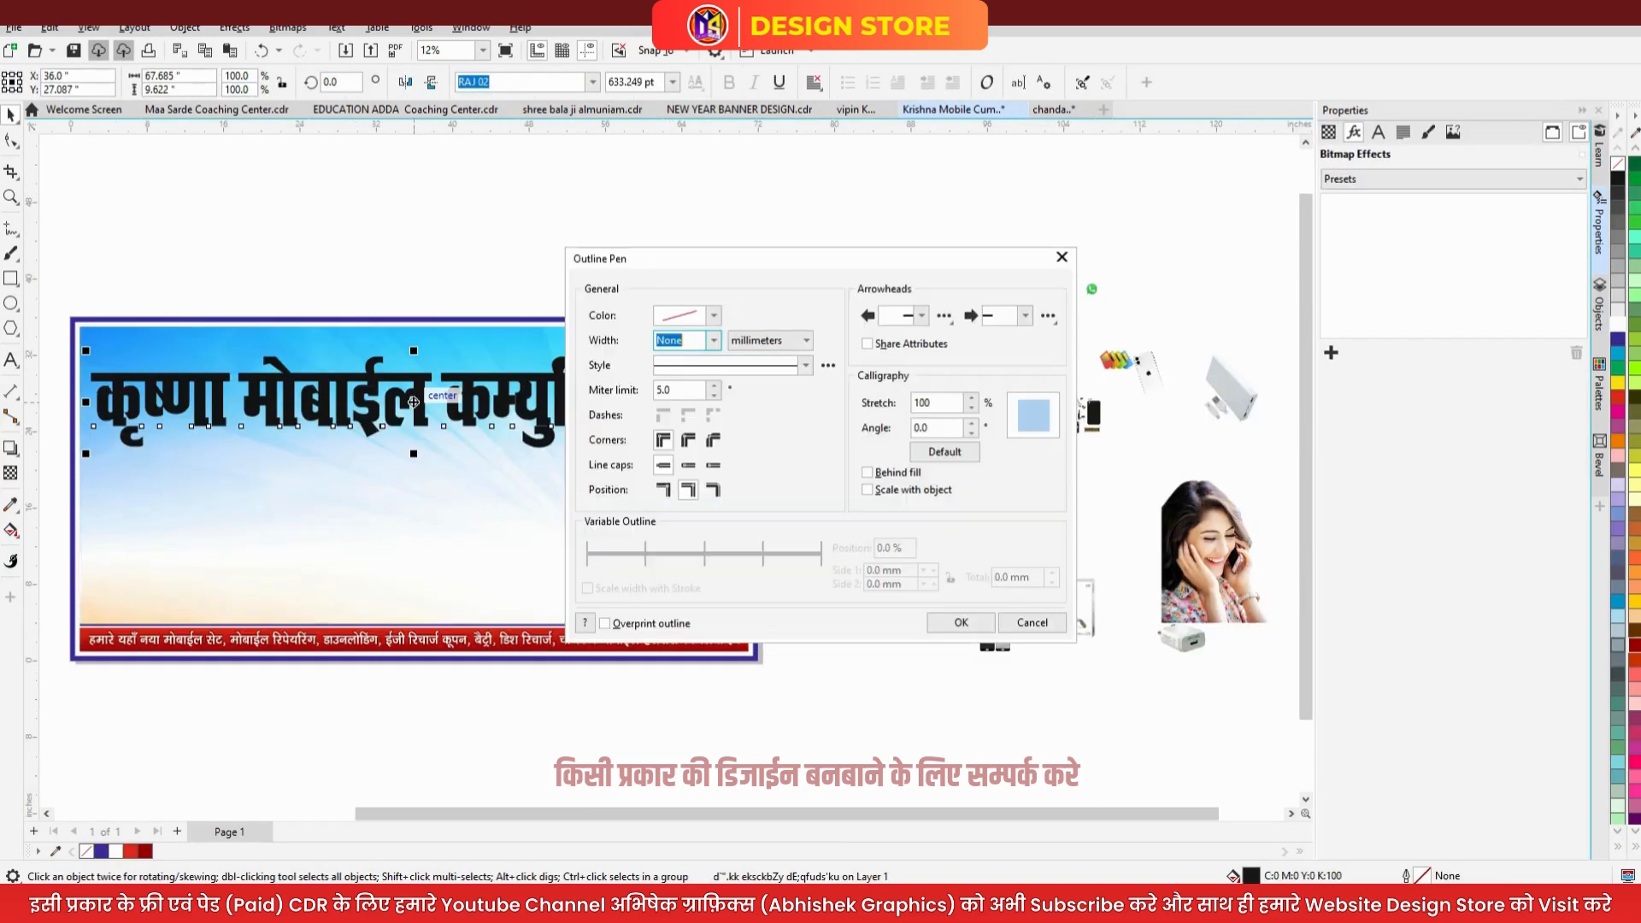
left_click(713, 340)
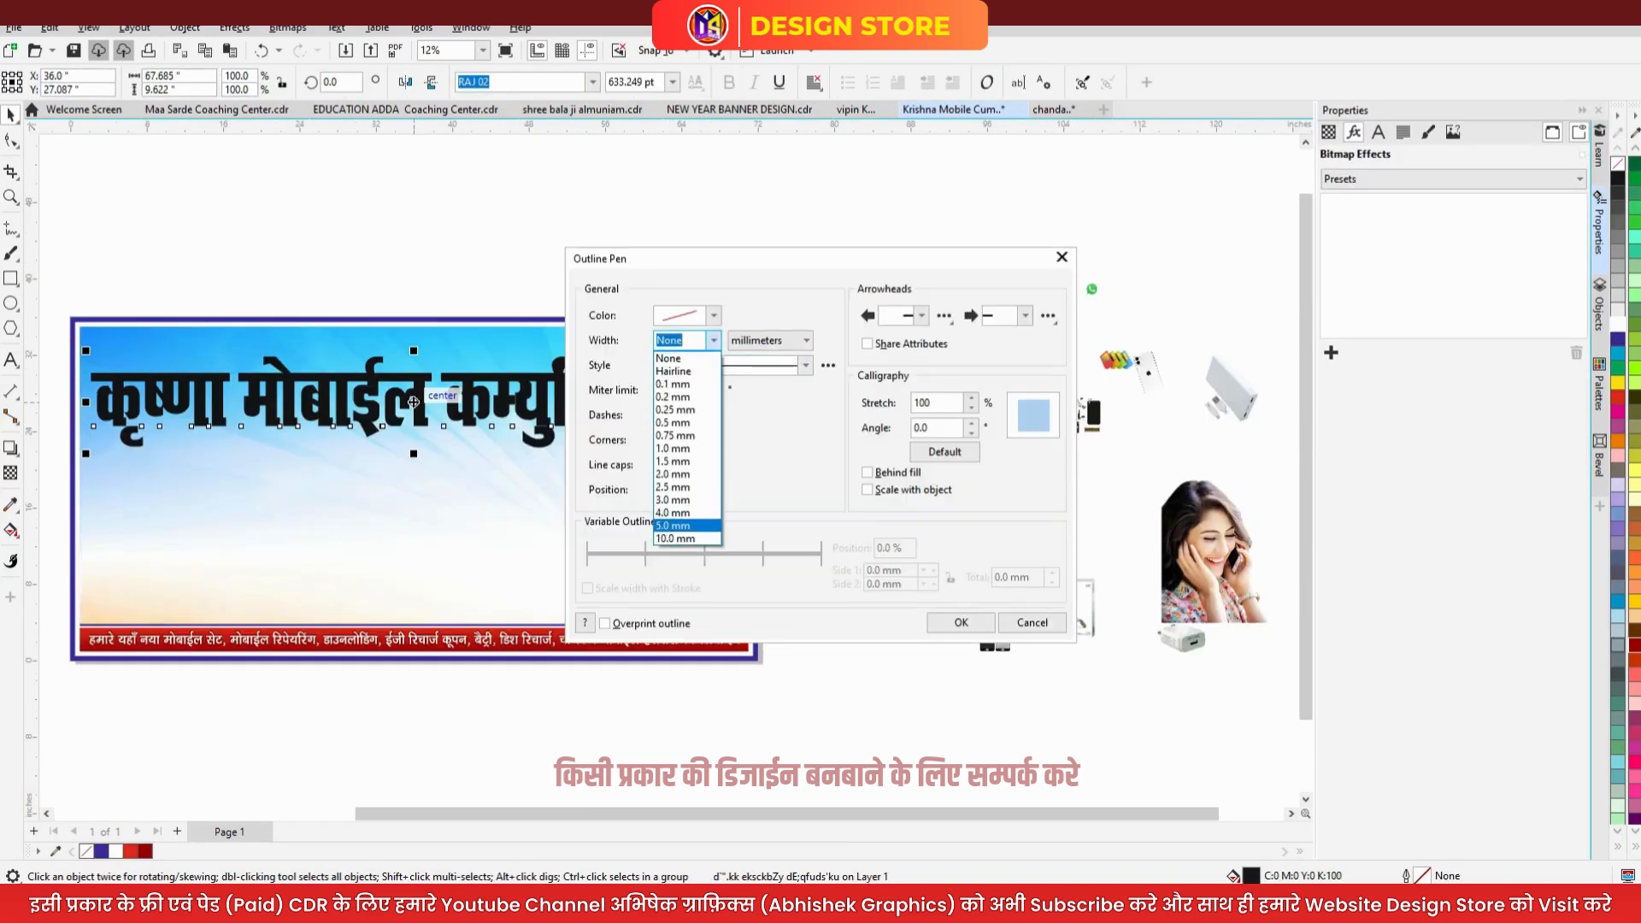
key("Return")
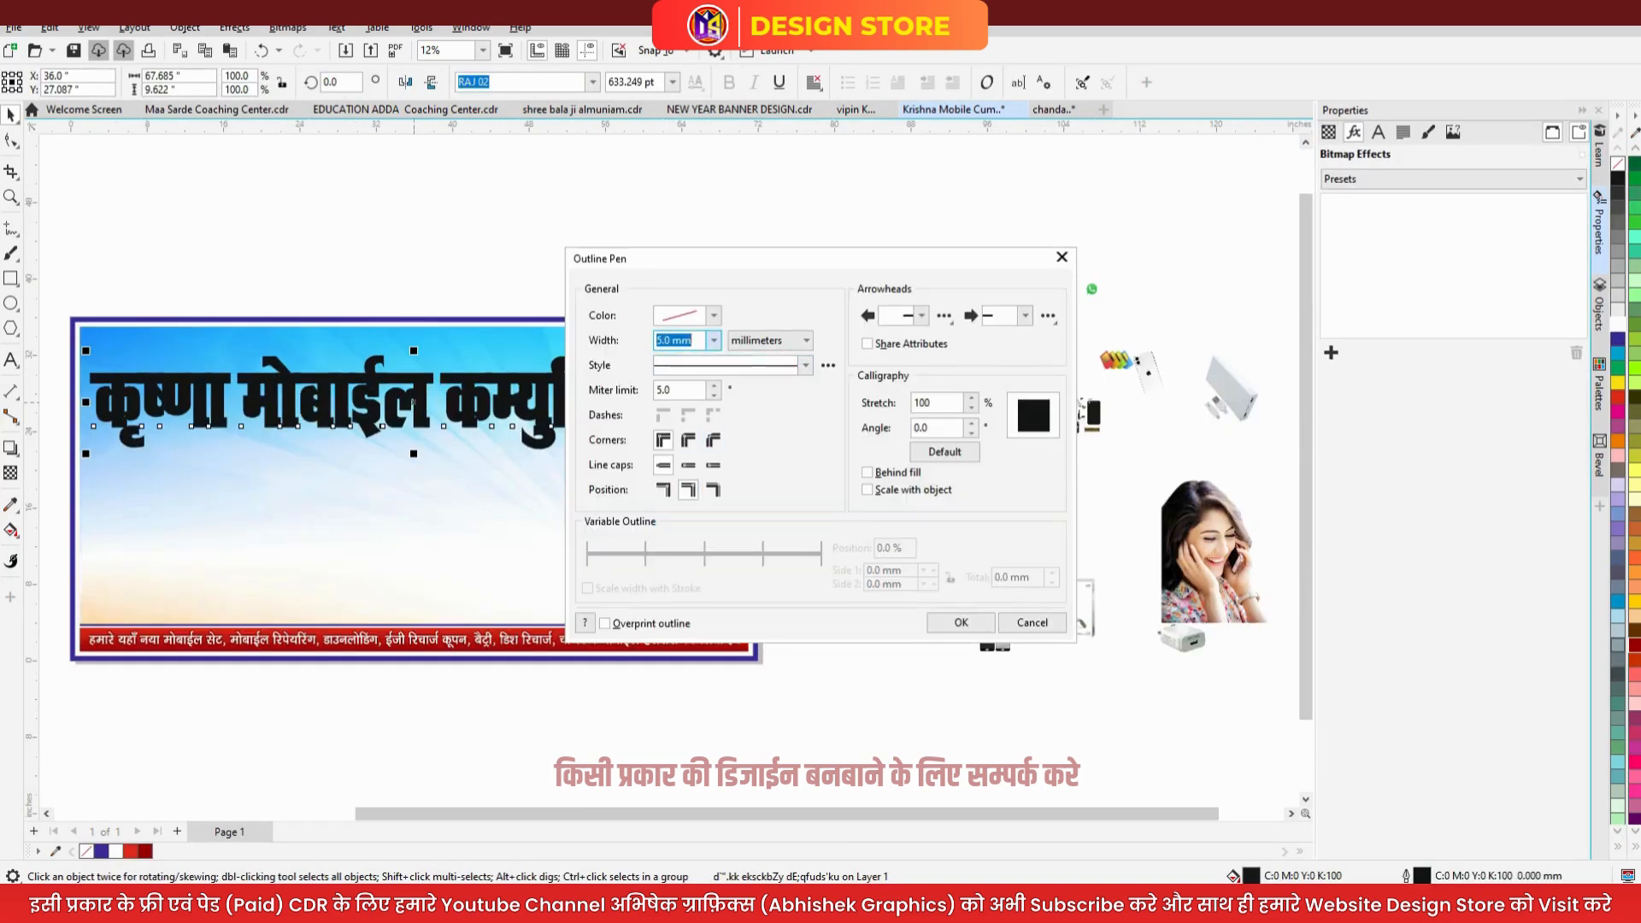
left_click(713, 340)
left_click(688, 539)
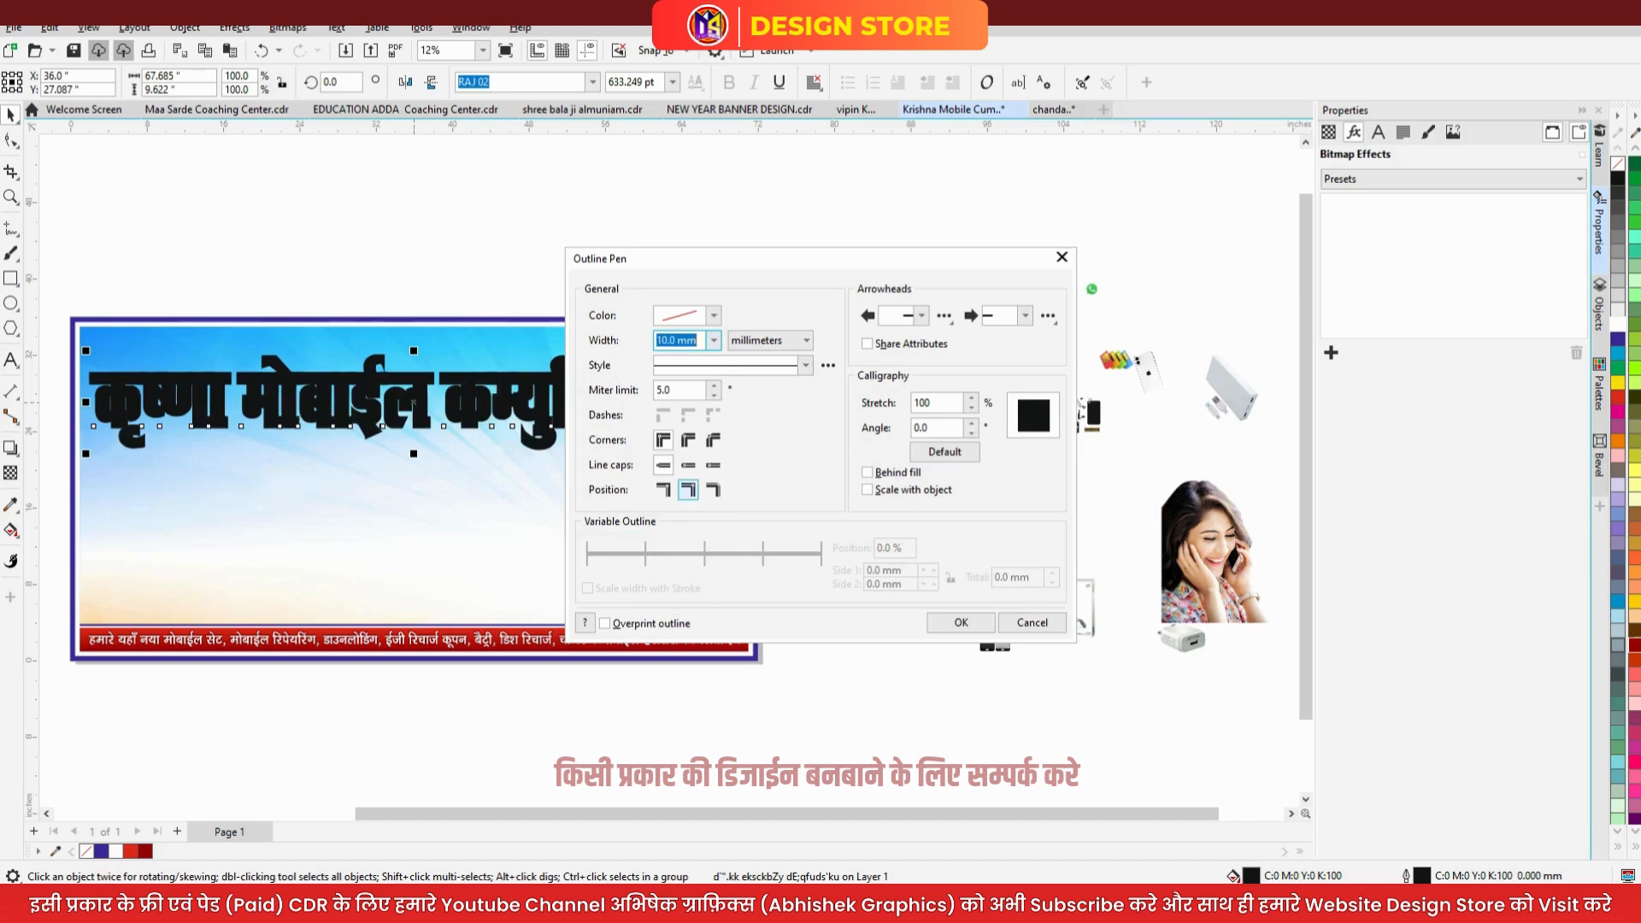
left_click(688, 440)
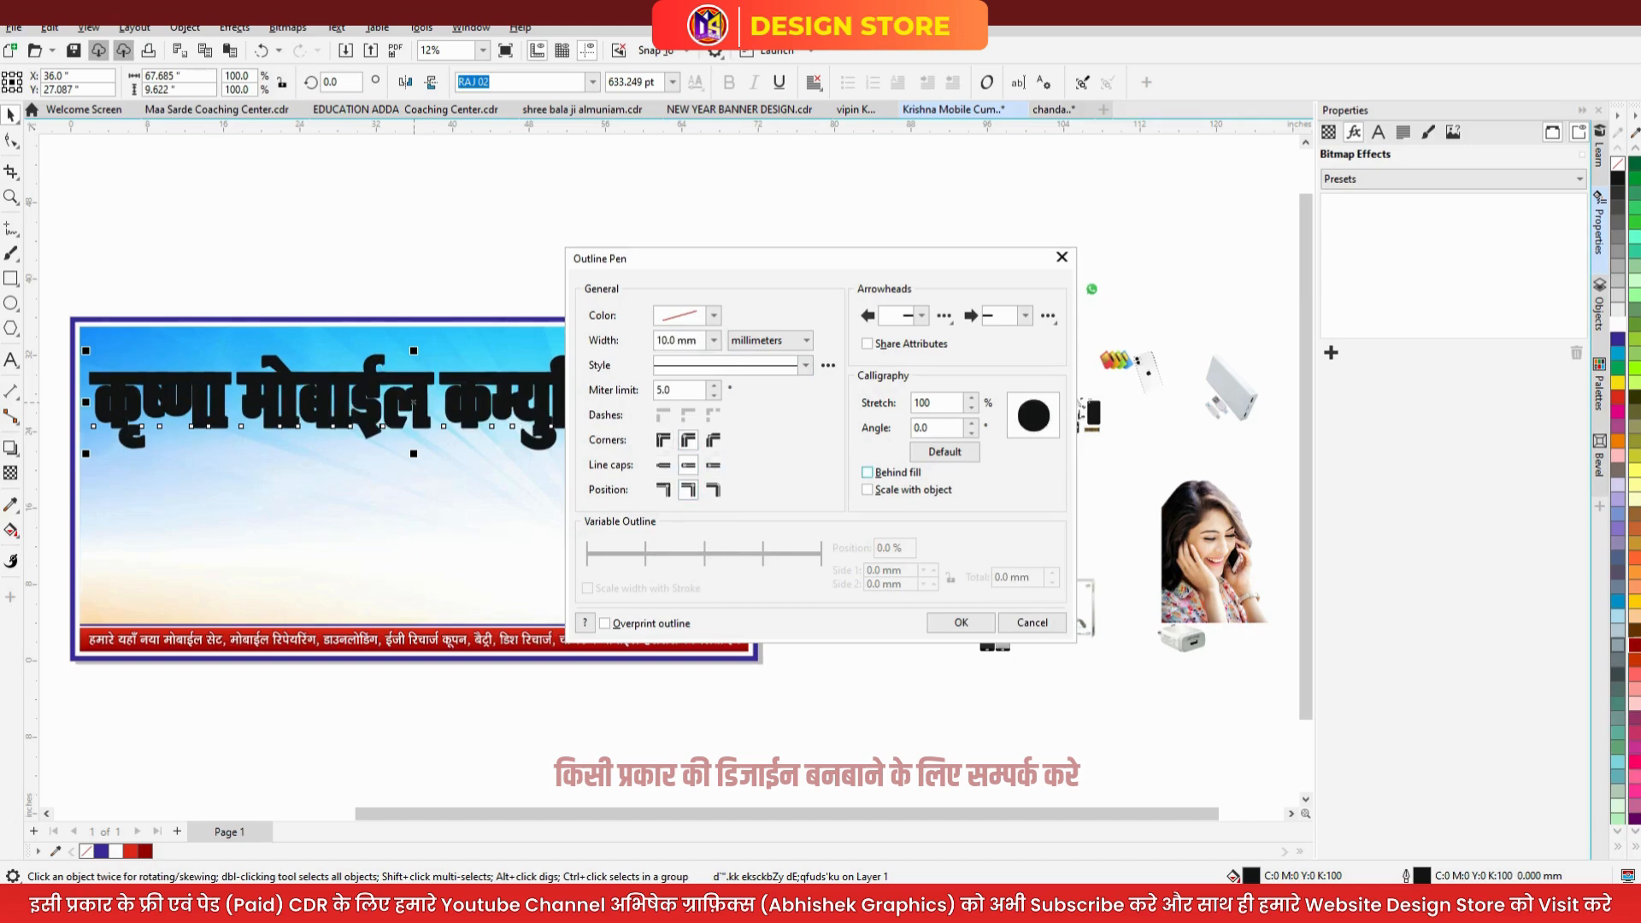
left_click(866, 490)
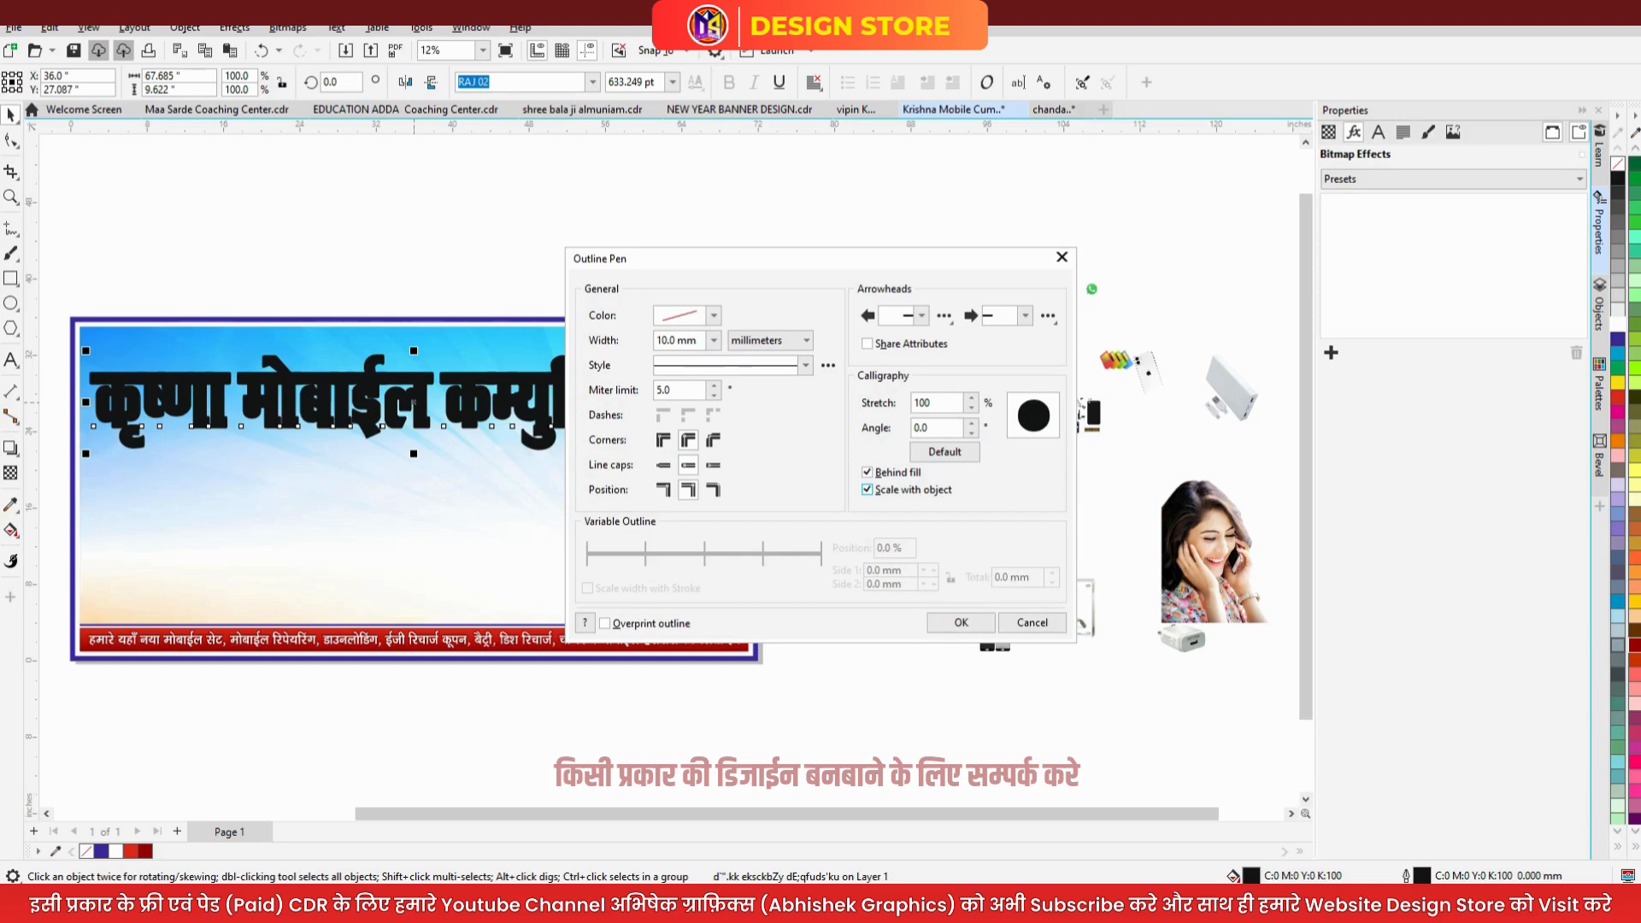
key("Return")
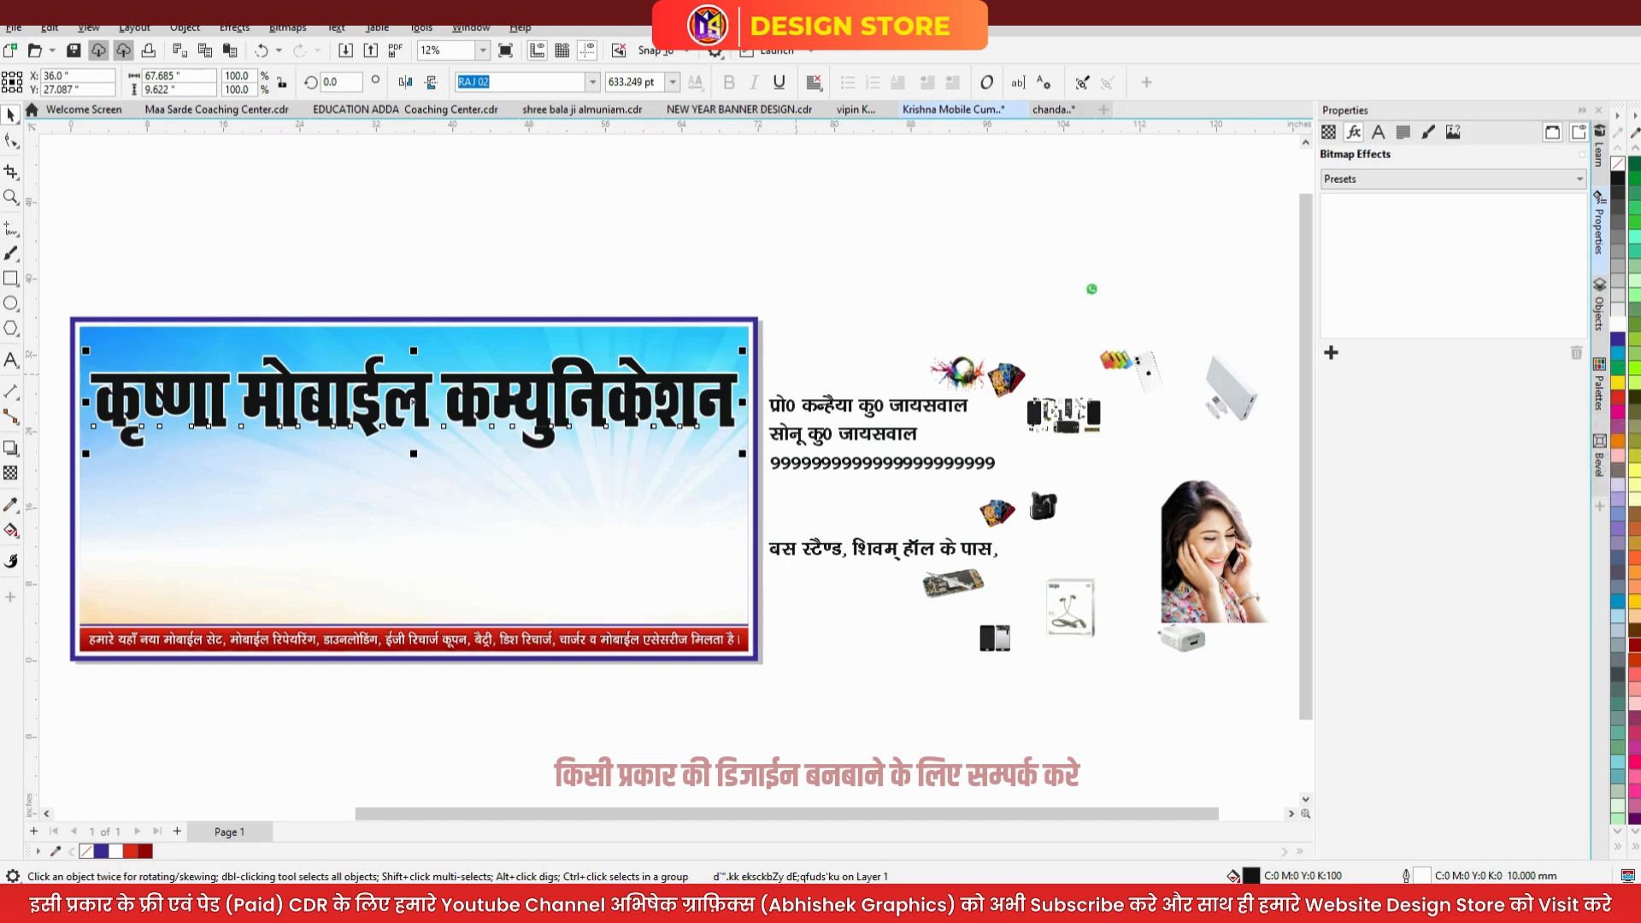
- Duplicate the heading, colour the top copy red and the back copy light blue
left_click_drag(719, 392, 708, 376)
right_click(708, 375)
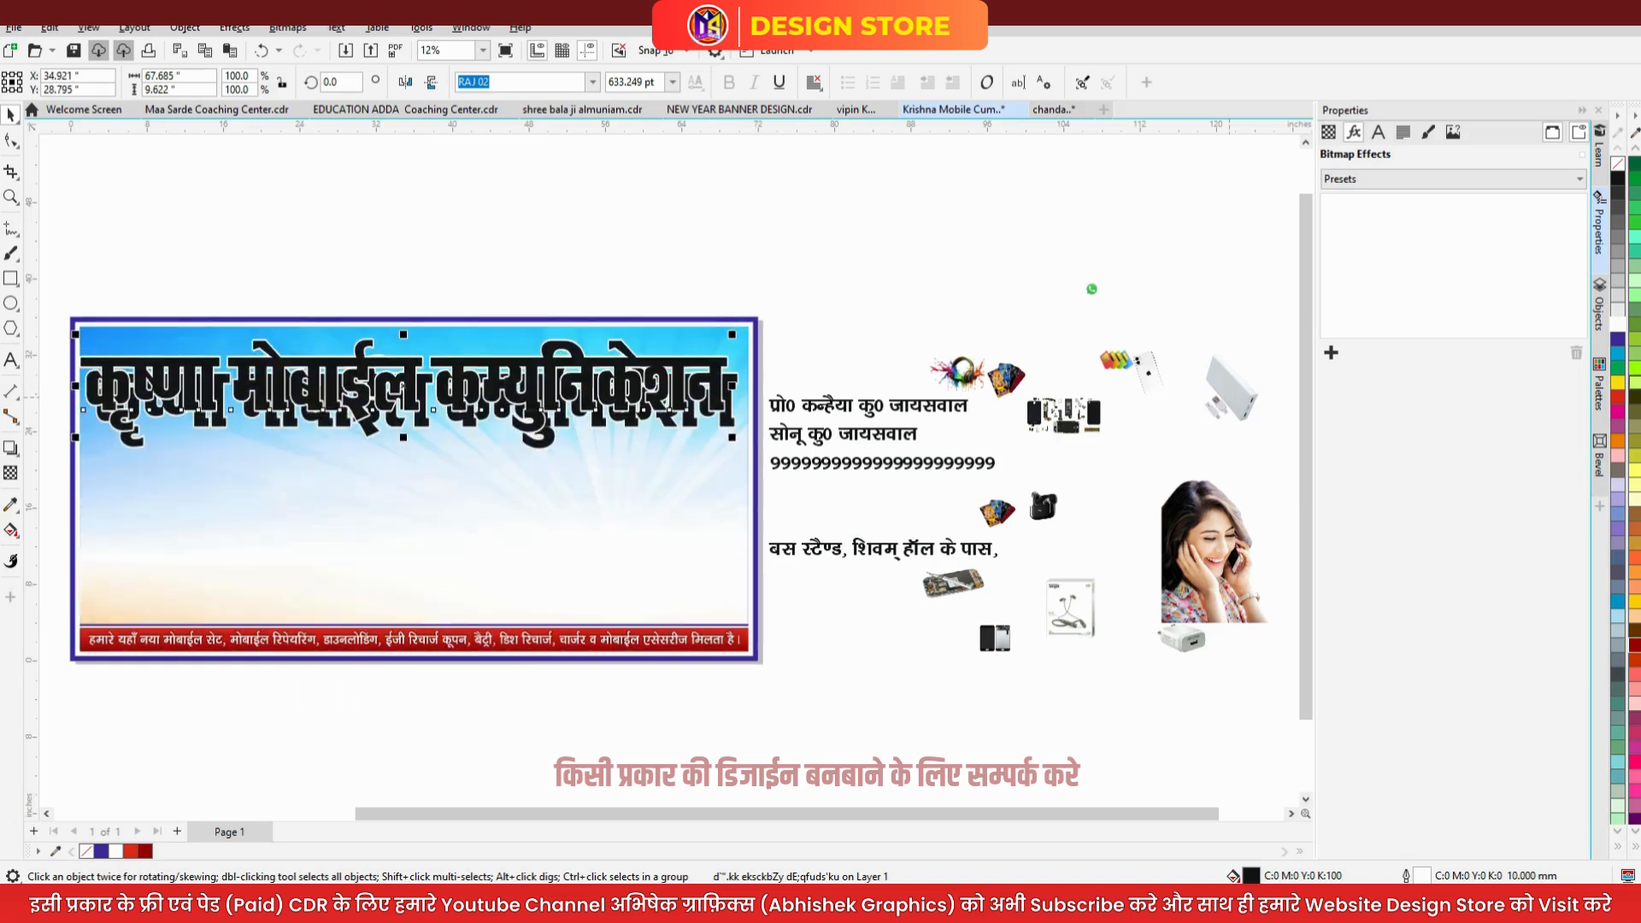
left_click(1616, 396)
left_click(727, 417)
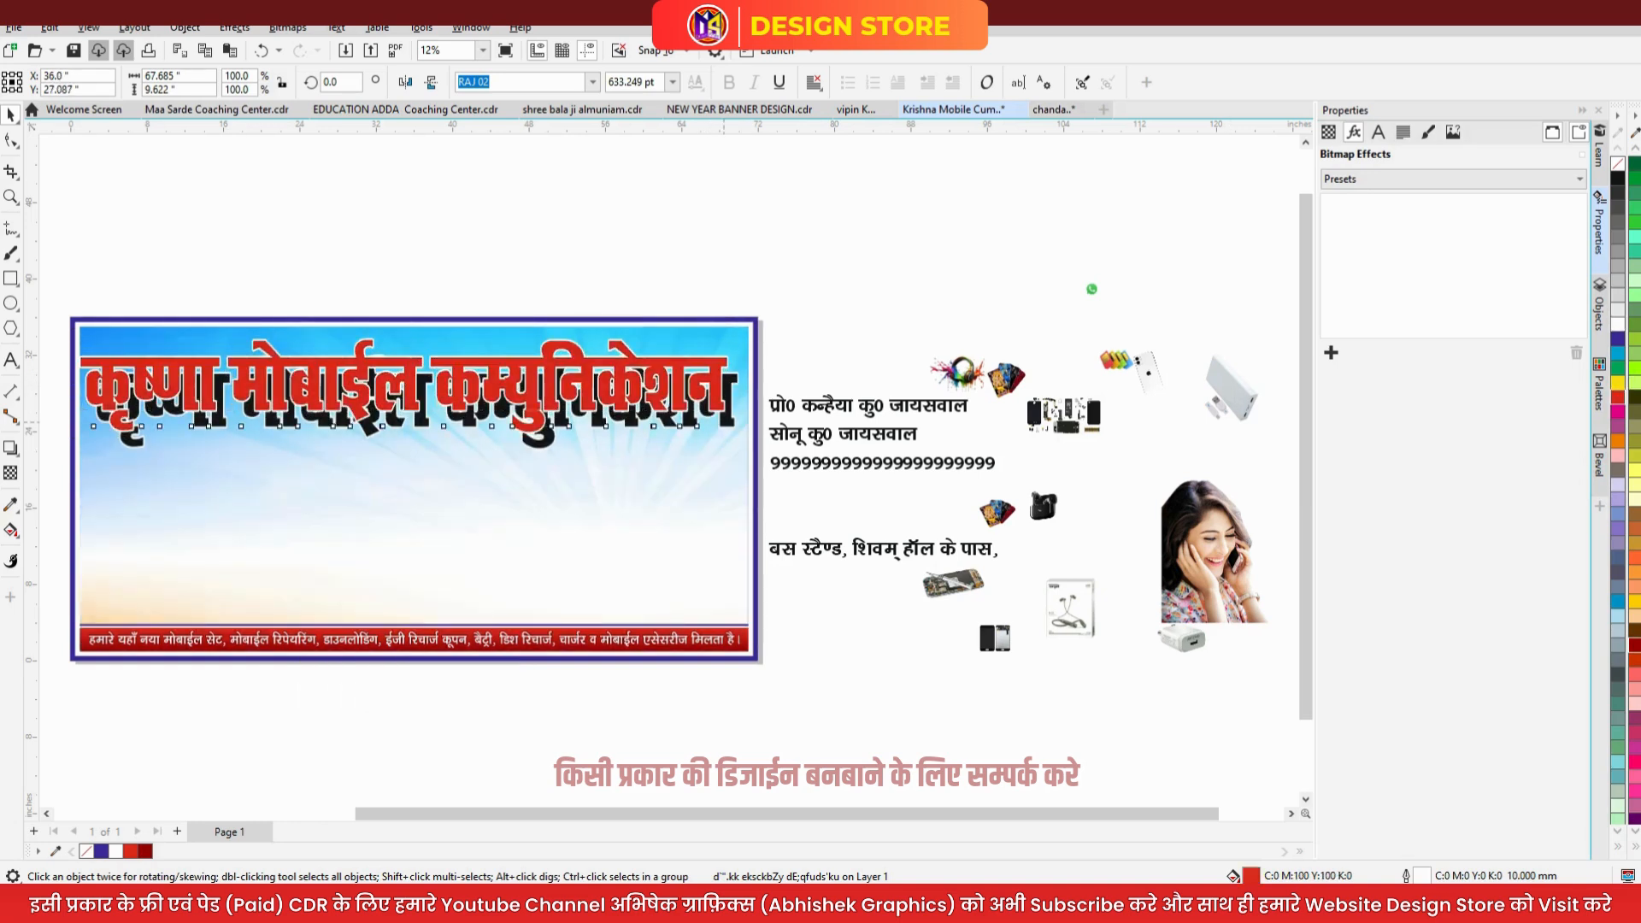
left_click(1616, 352)
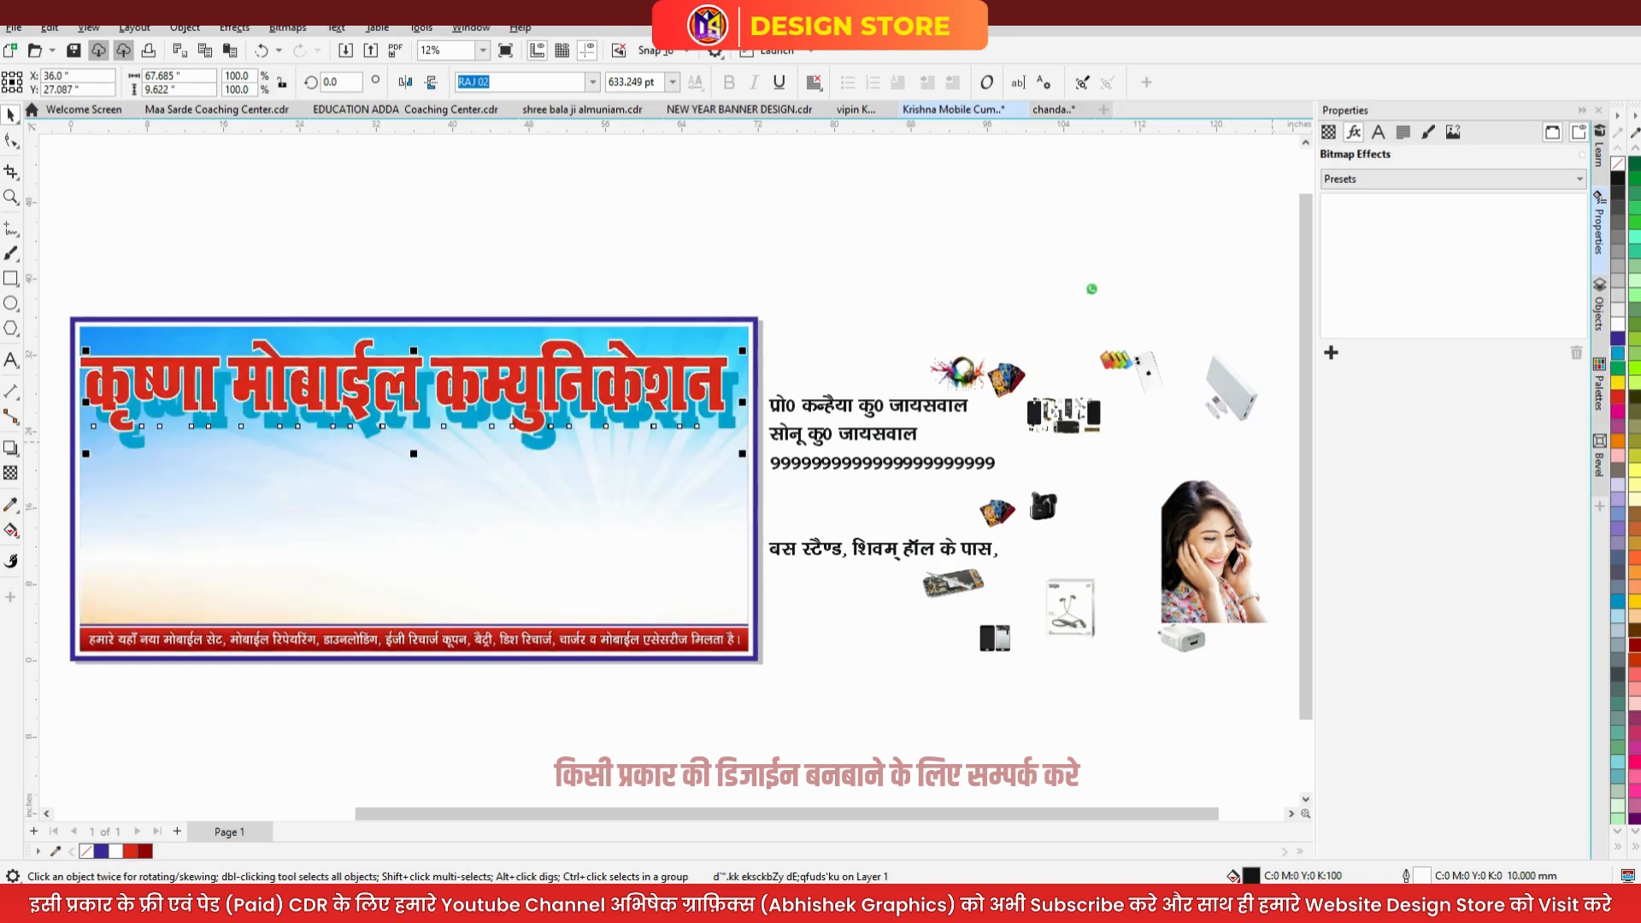
left_click(690, 390, "shift")
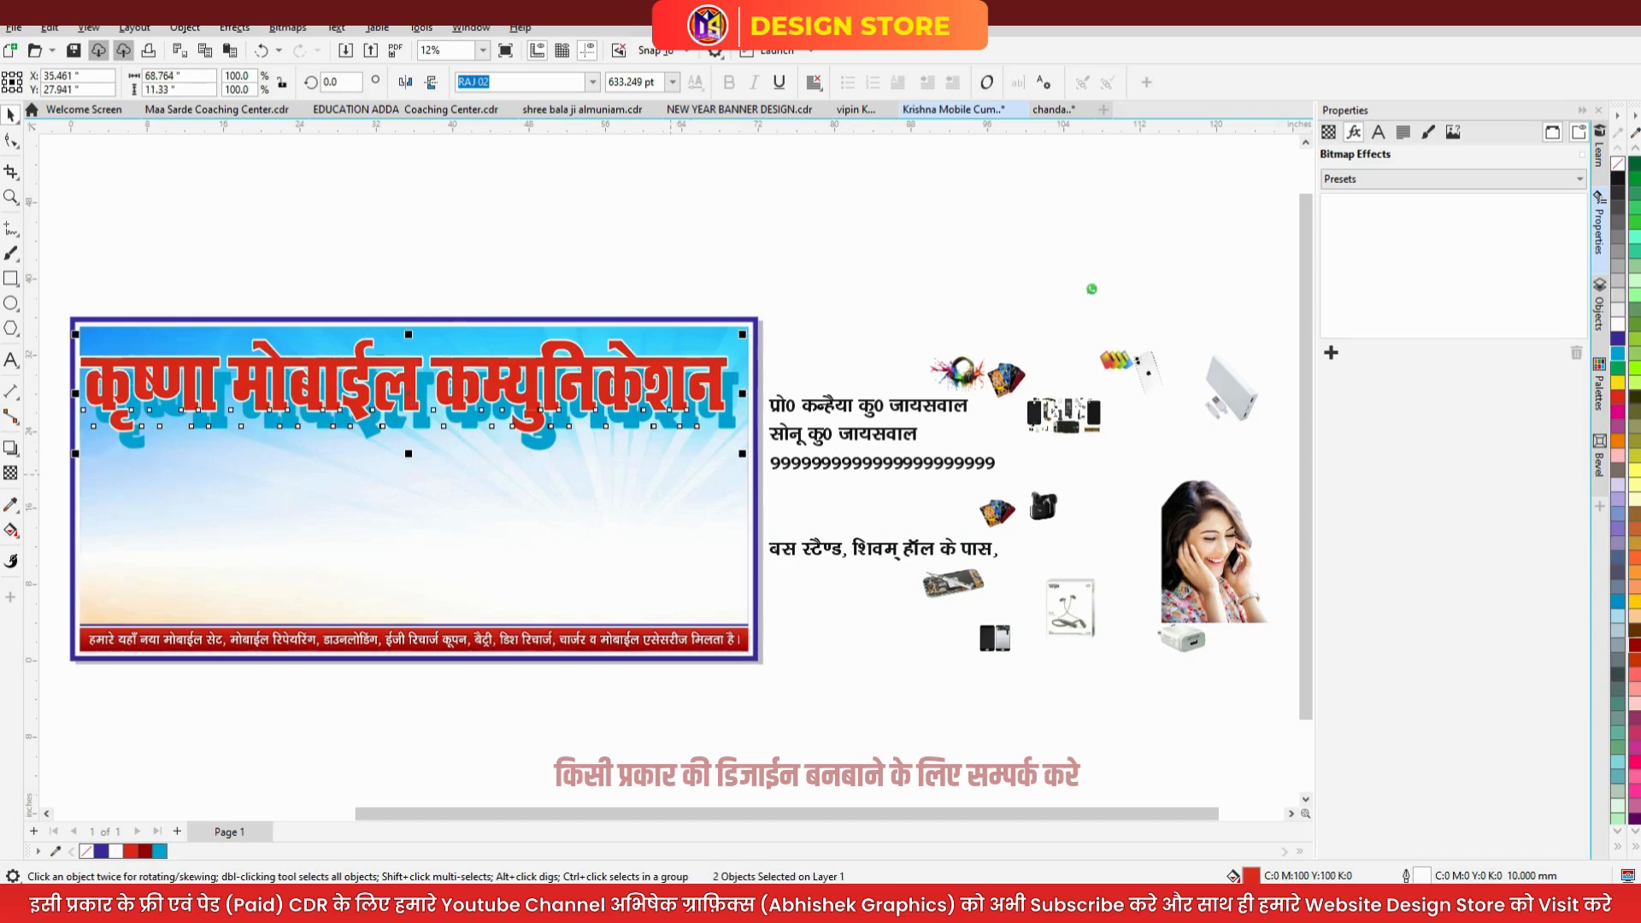
key("Escape")
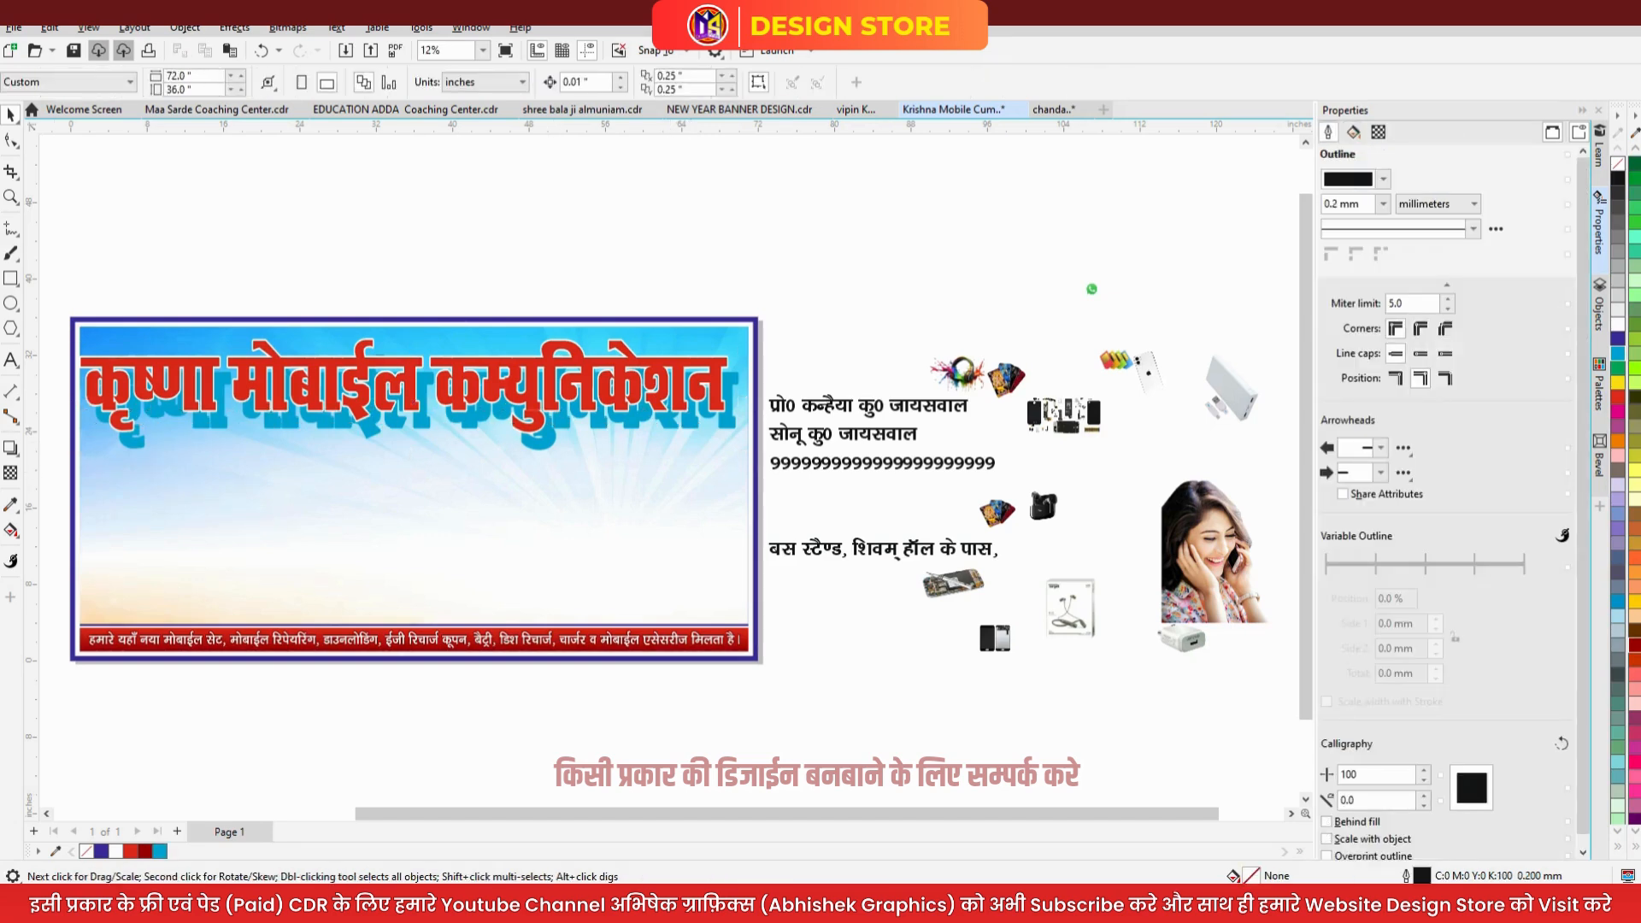
- Blend the red heading into the blue shadow copy for a stepped 3D effect
left_click(12, 448)
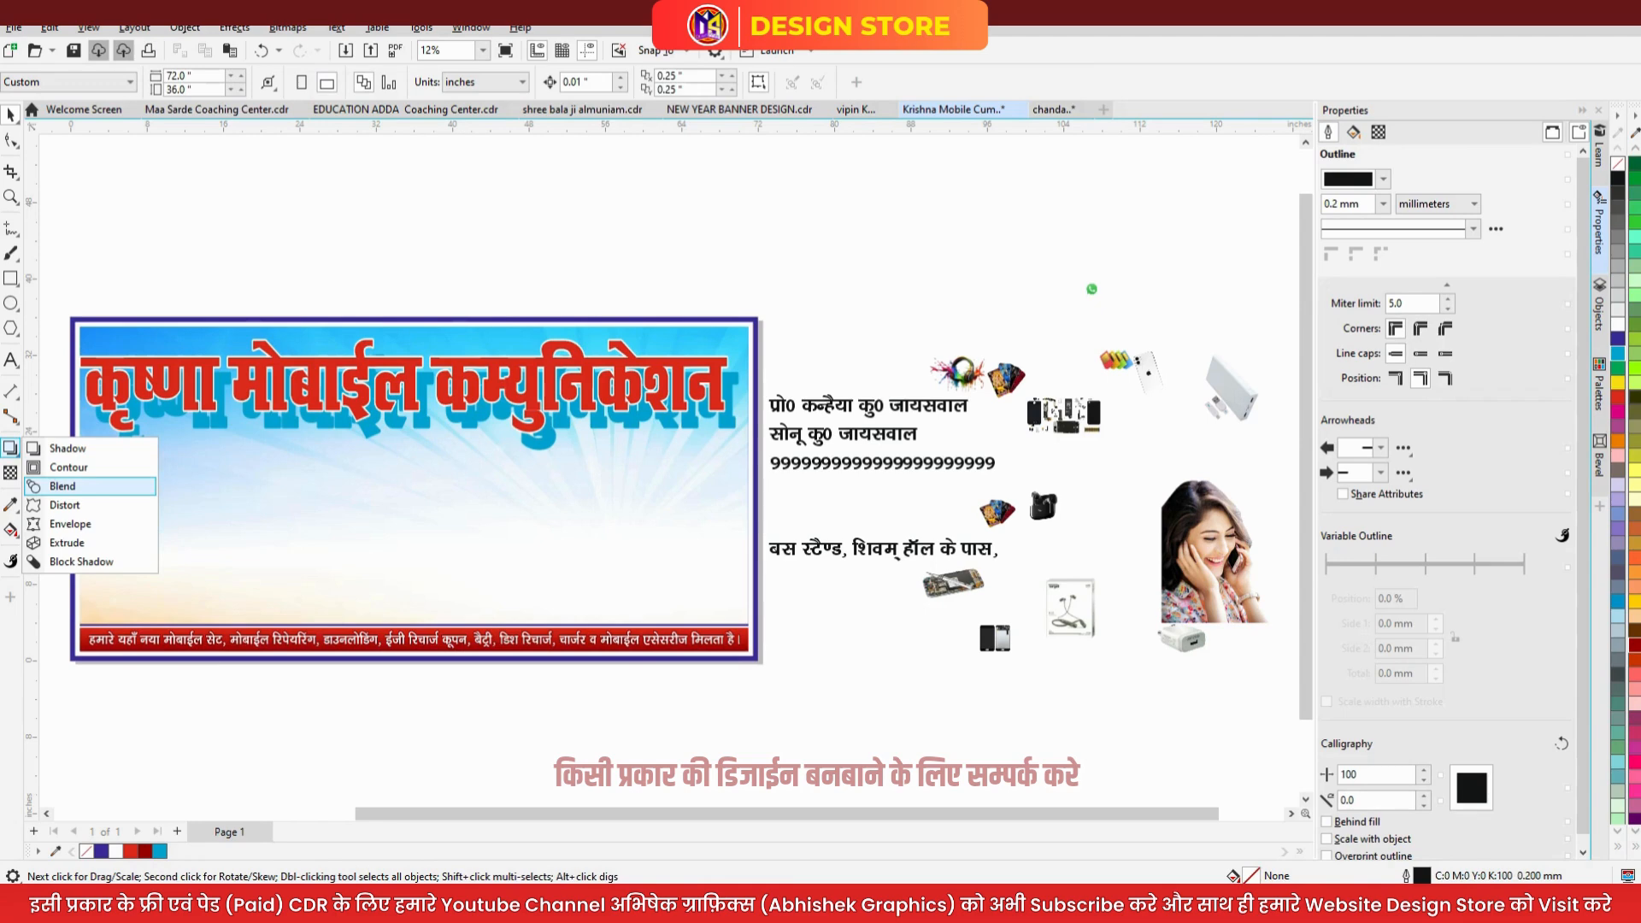
left_click(68, 486)
scroll(248, 414, "up", 2)
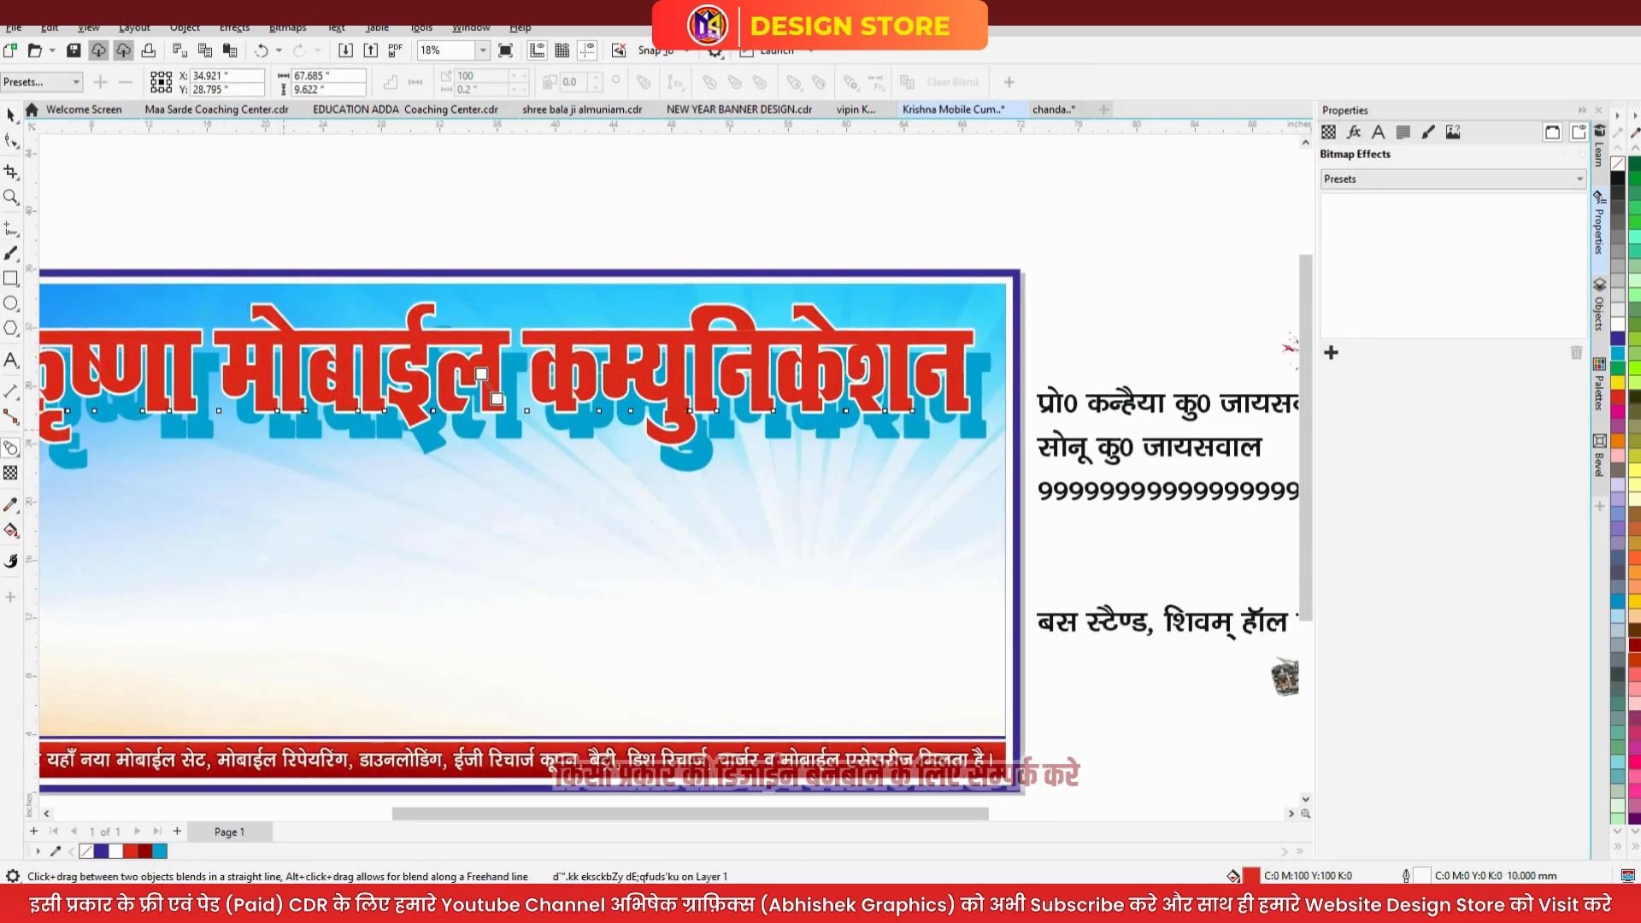
left_click_drag(481, 373, 496, 400)
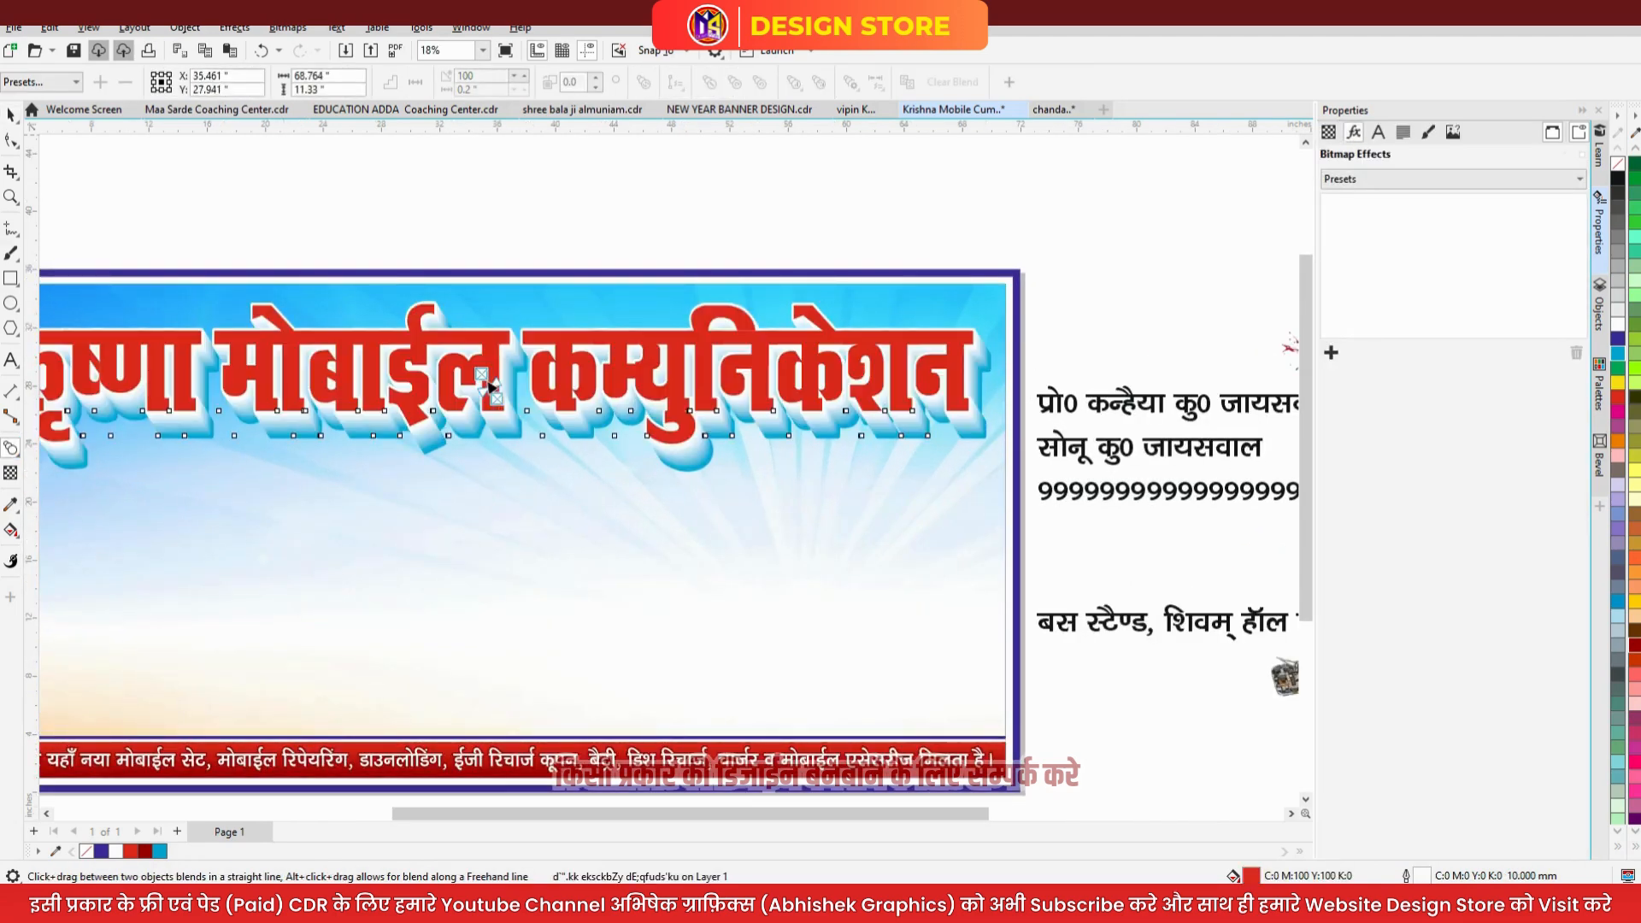
key("space")
key("Escape")
scroll(737, 391, "down", 2)
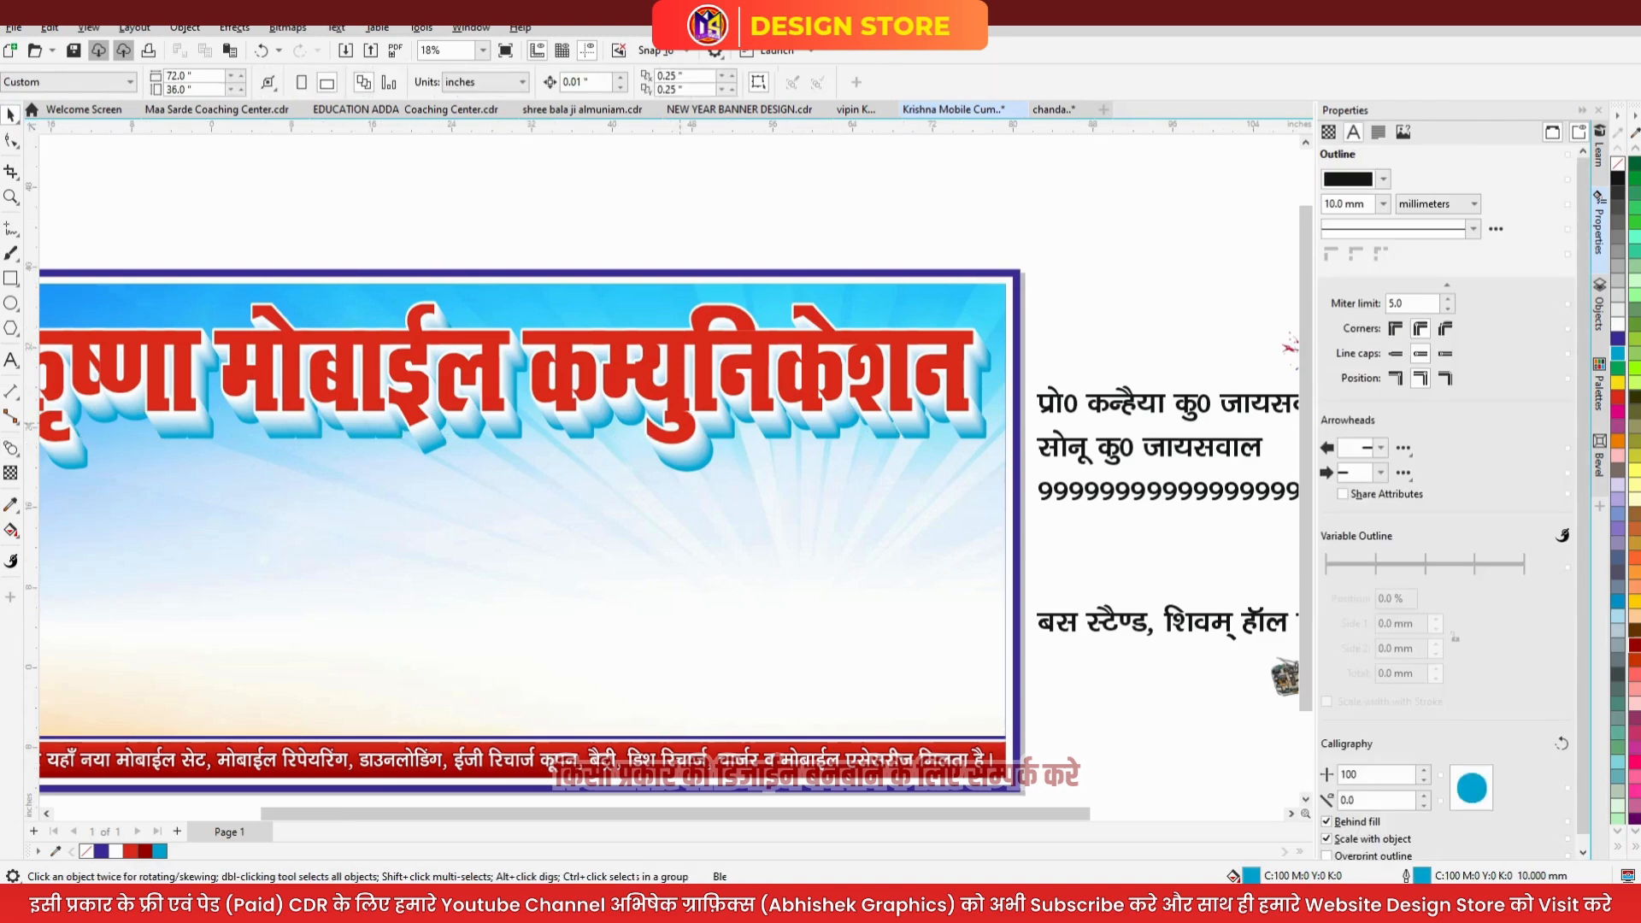
- Centre the headline horizontally on the banner, nudge it down and stretch it taller
left_click(605, 417)
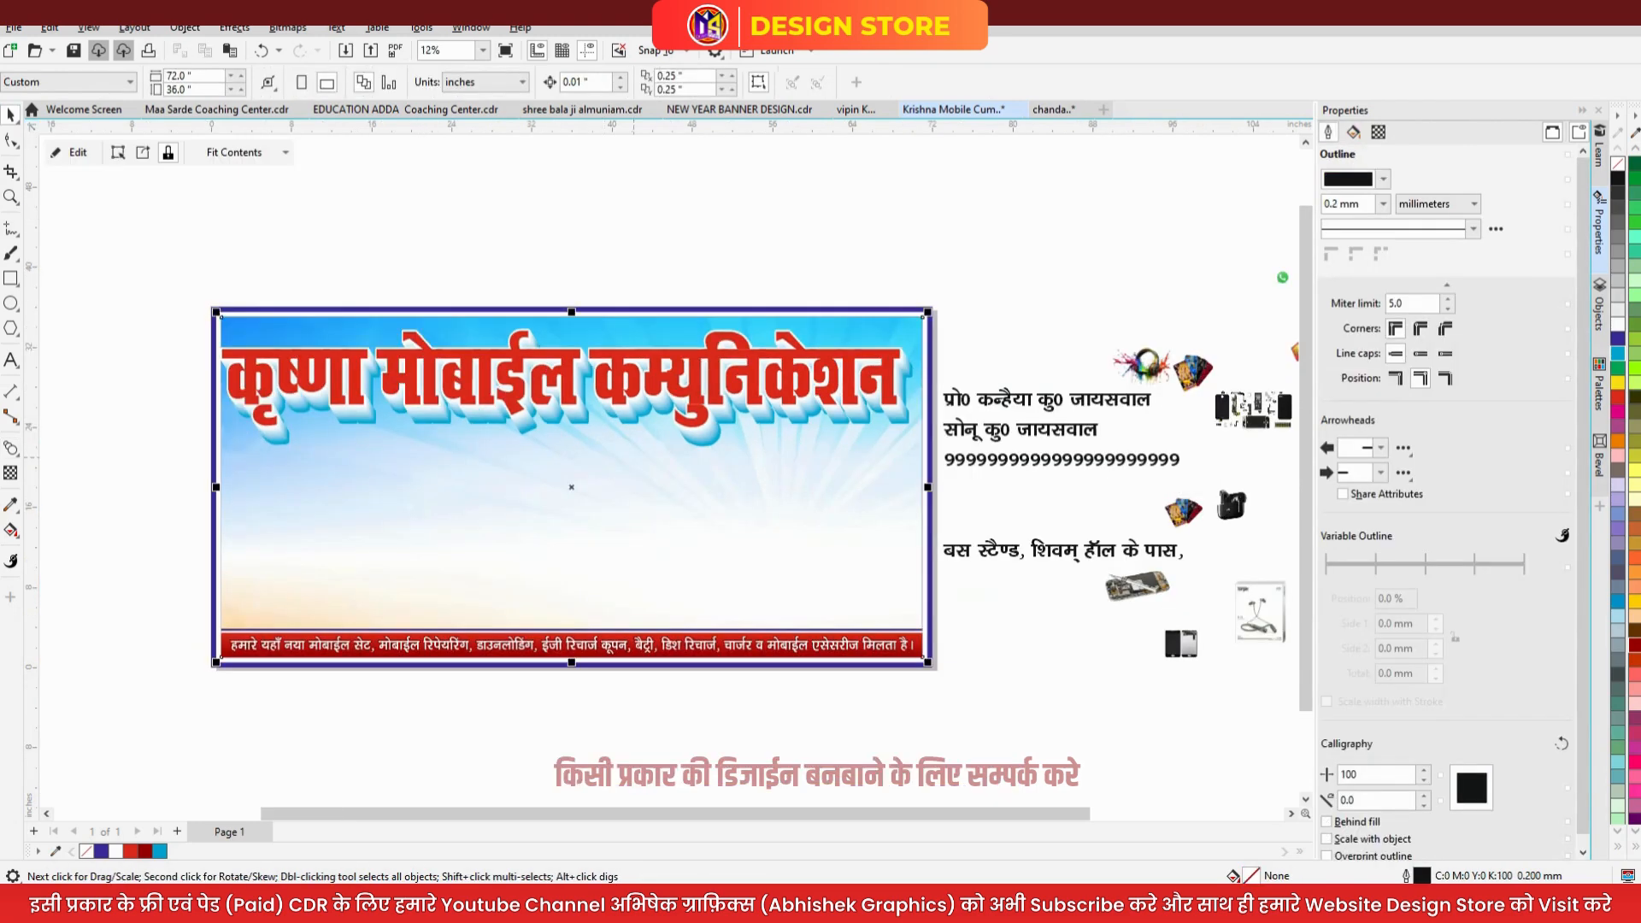
left_click(634, 397, "shift")
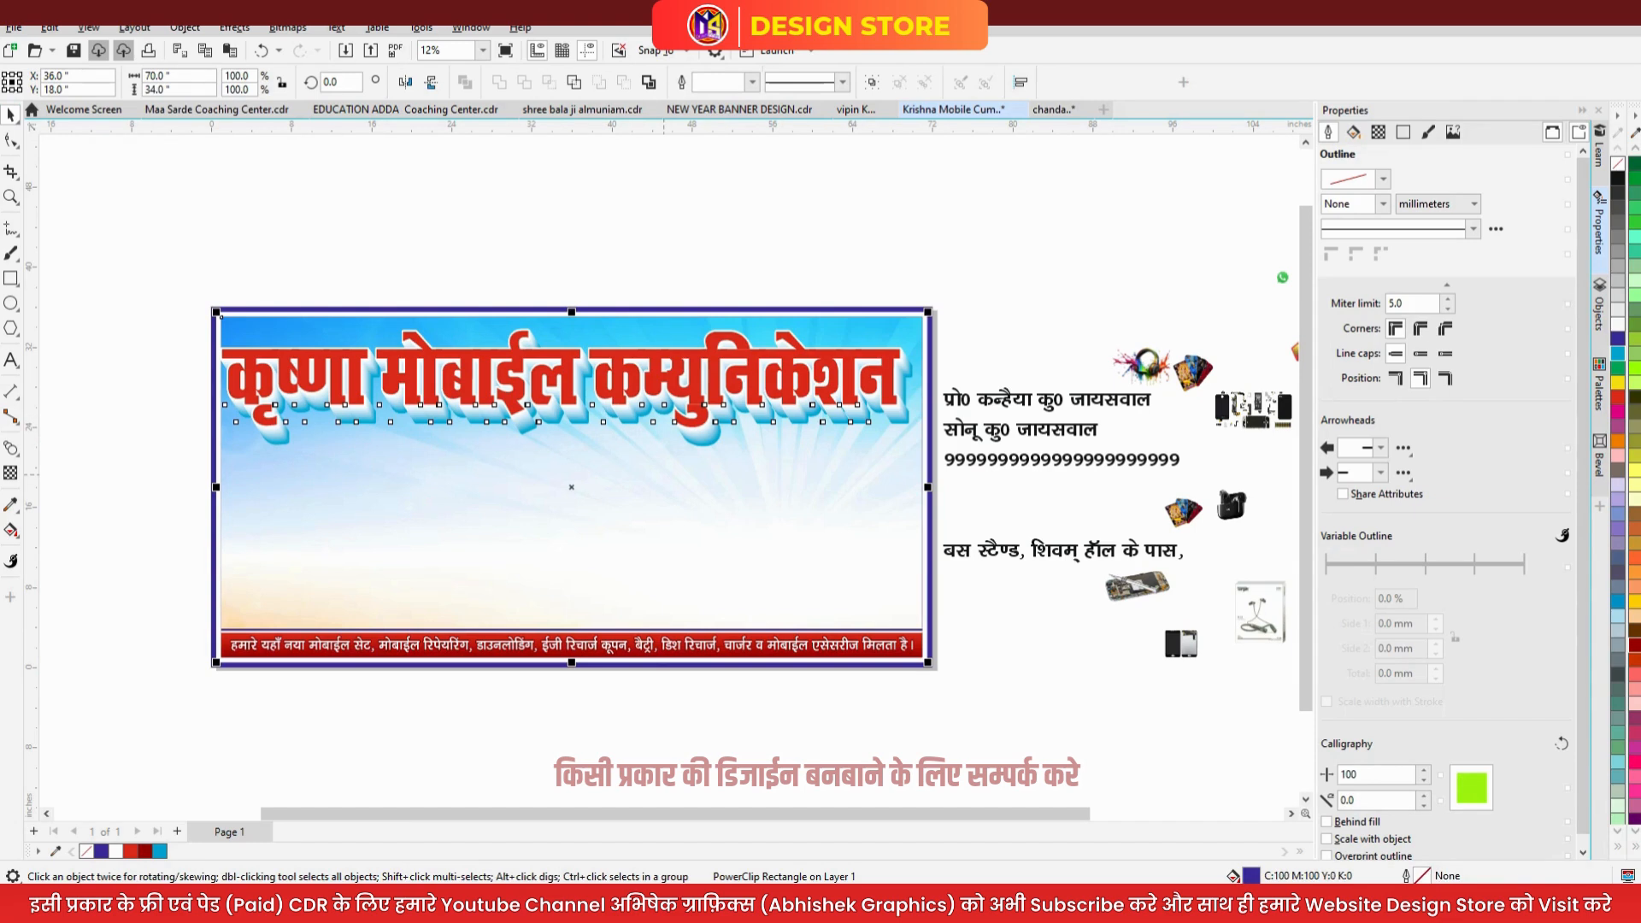
key("c")
left_click(663, 474, "shift")
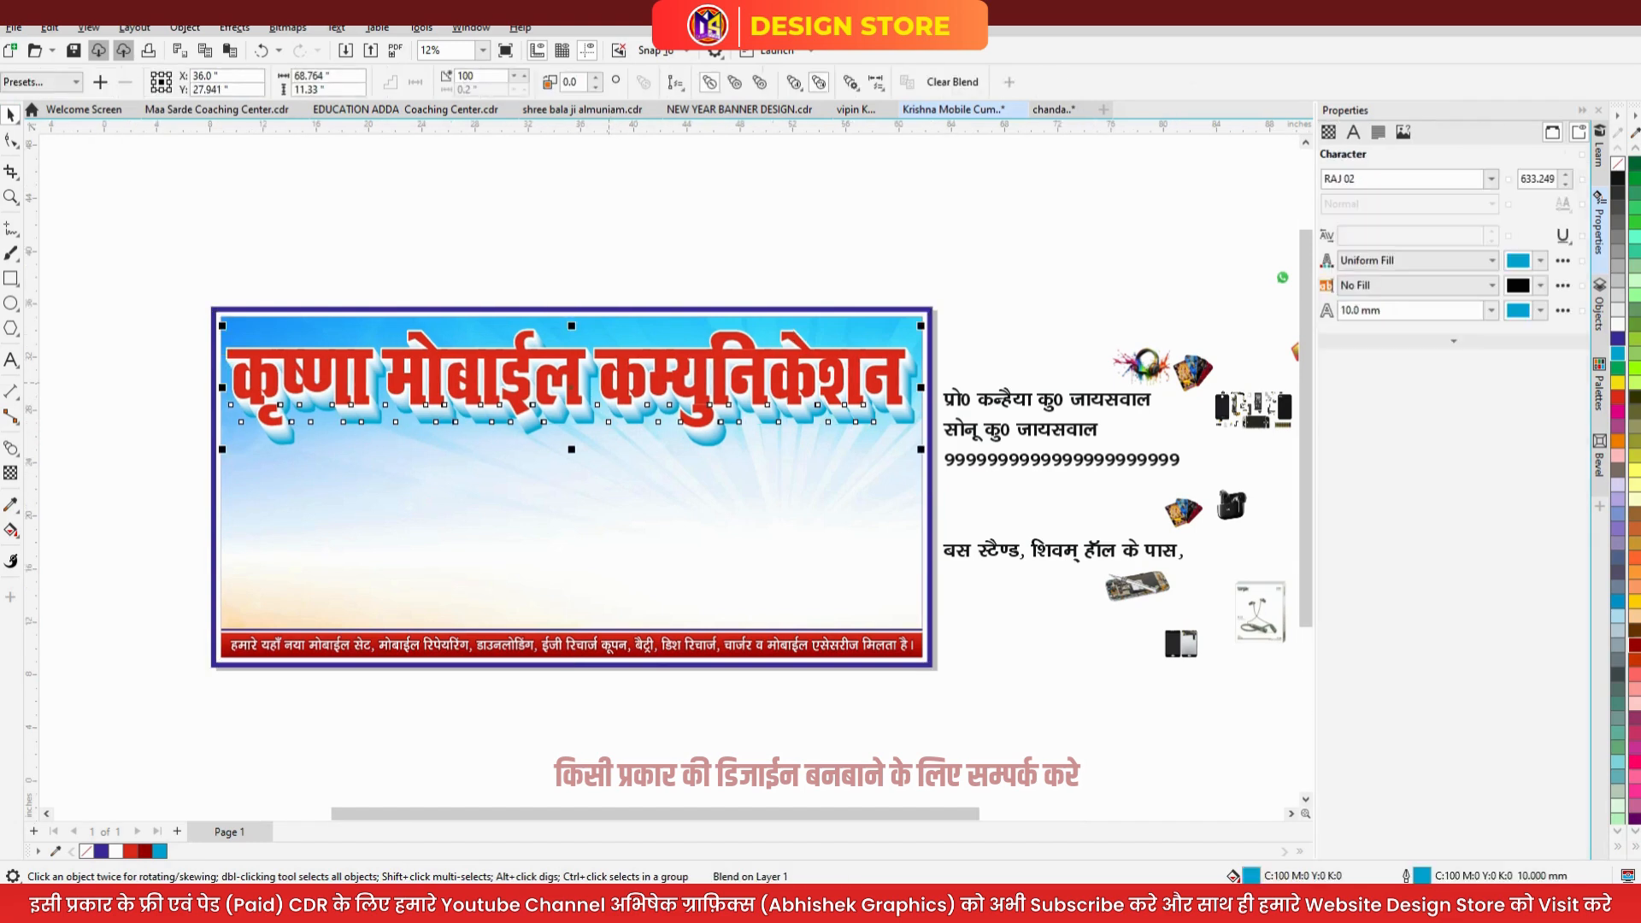
scroll(639, 408, "up", 1)
left_click_drag(660, 433, 658, 452)
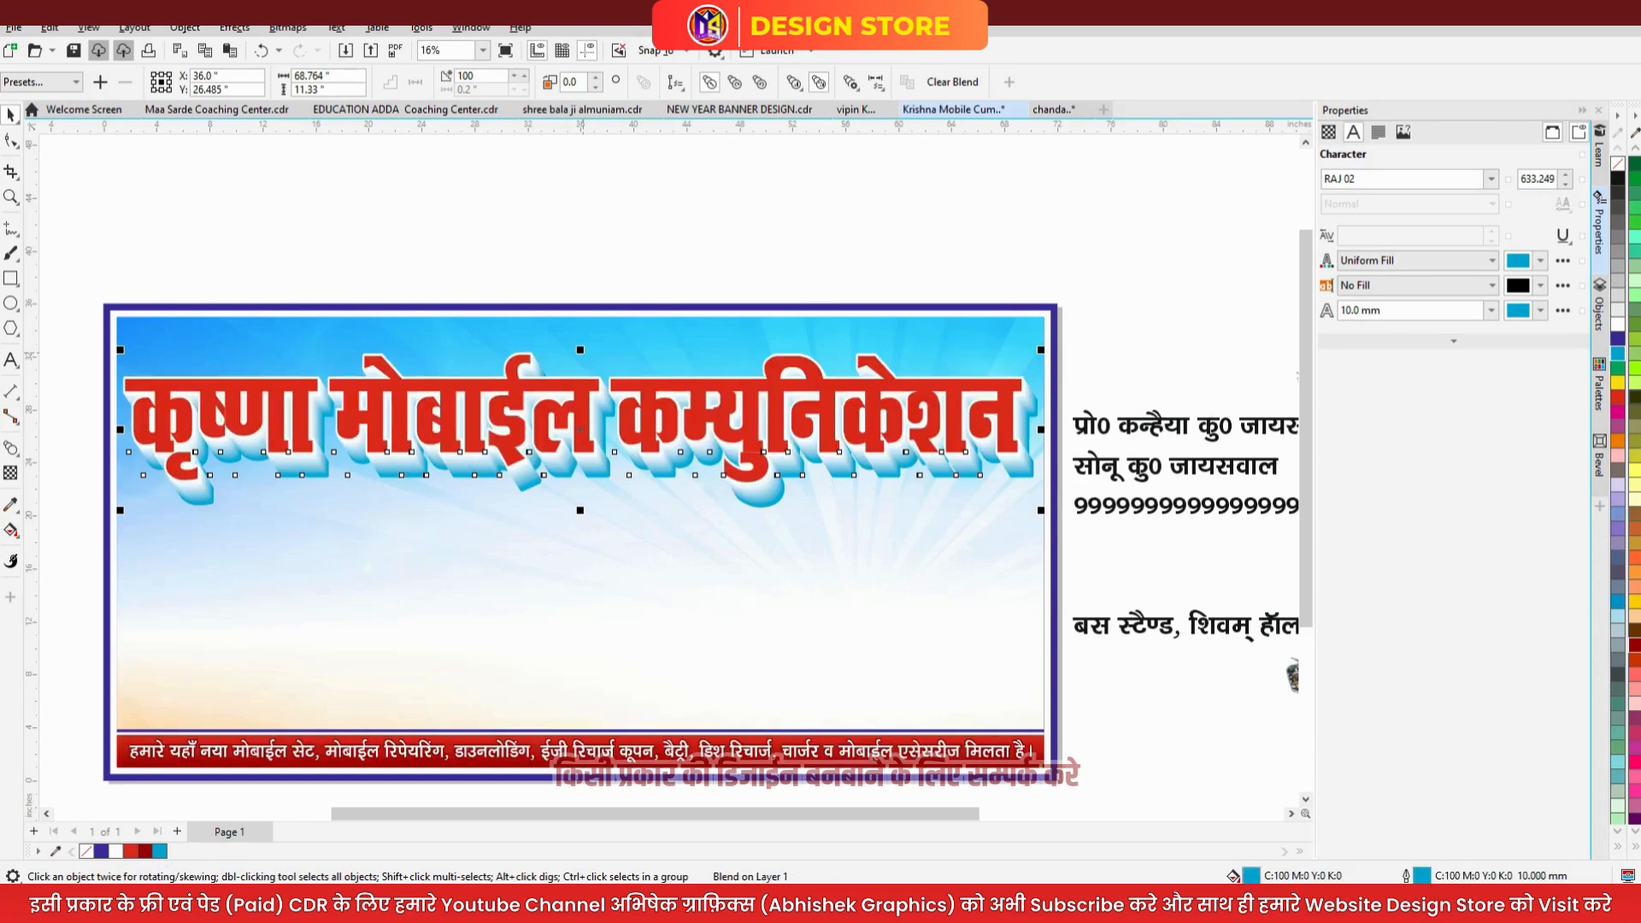
left_click_drag(580, 349, 580, 345)
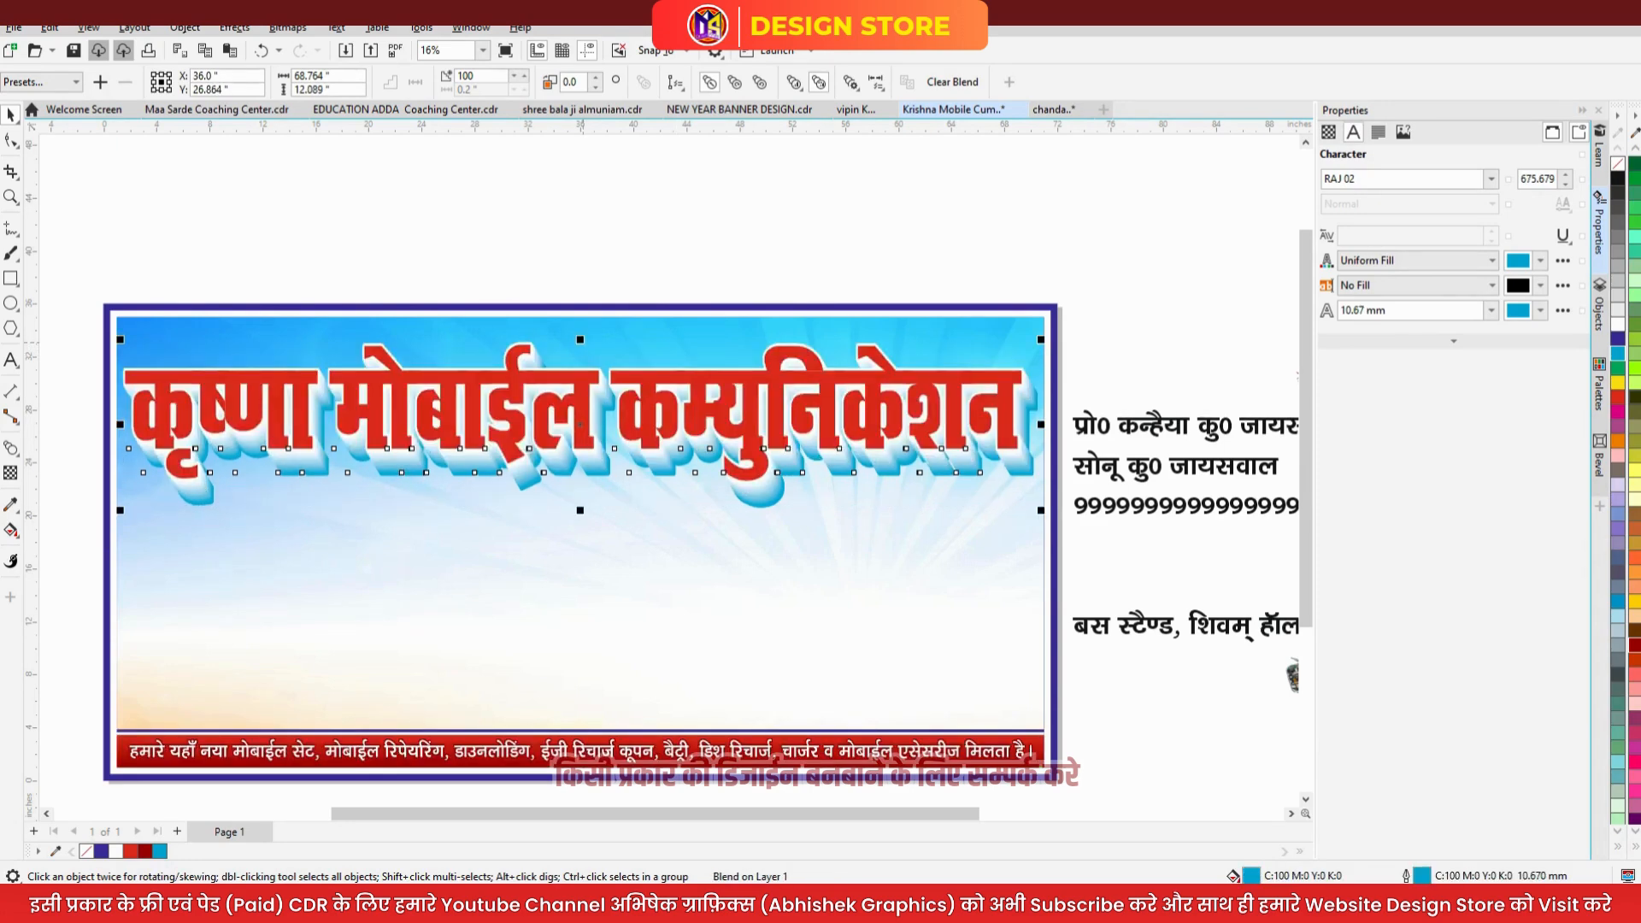
left_click(601, 270)
left_click(586, 388)
scroll(585, 387, "up", 2)
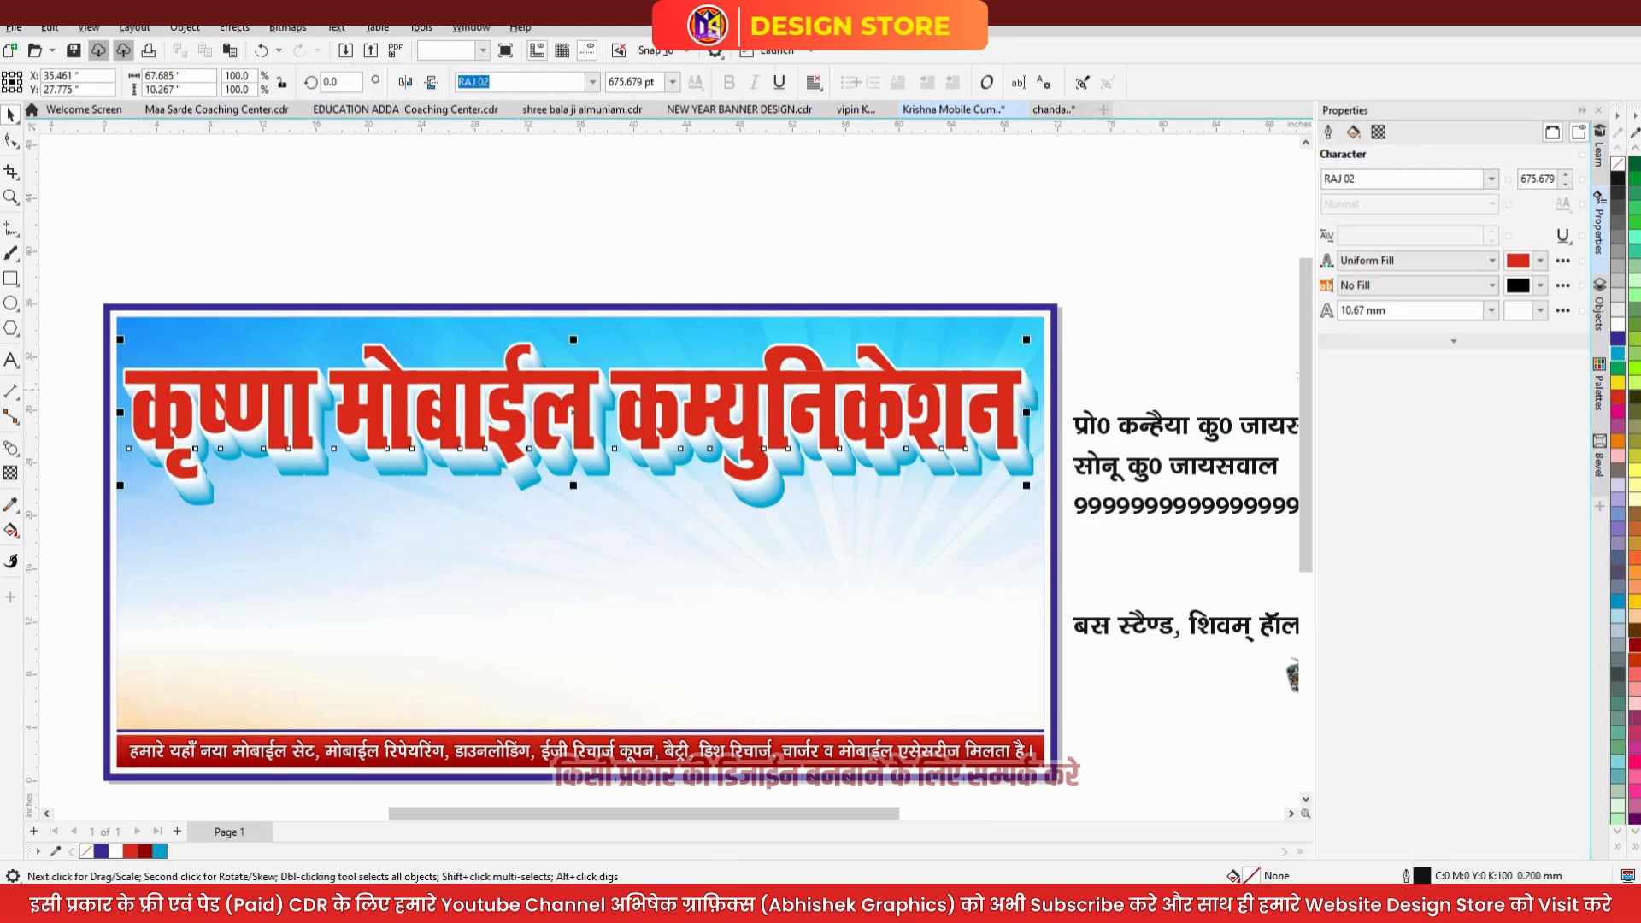
scroll(585, 387, "up", 1)
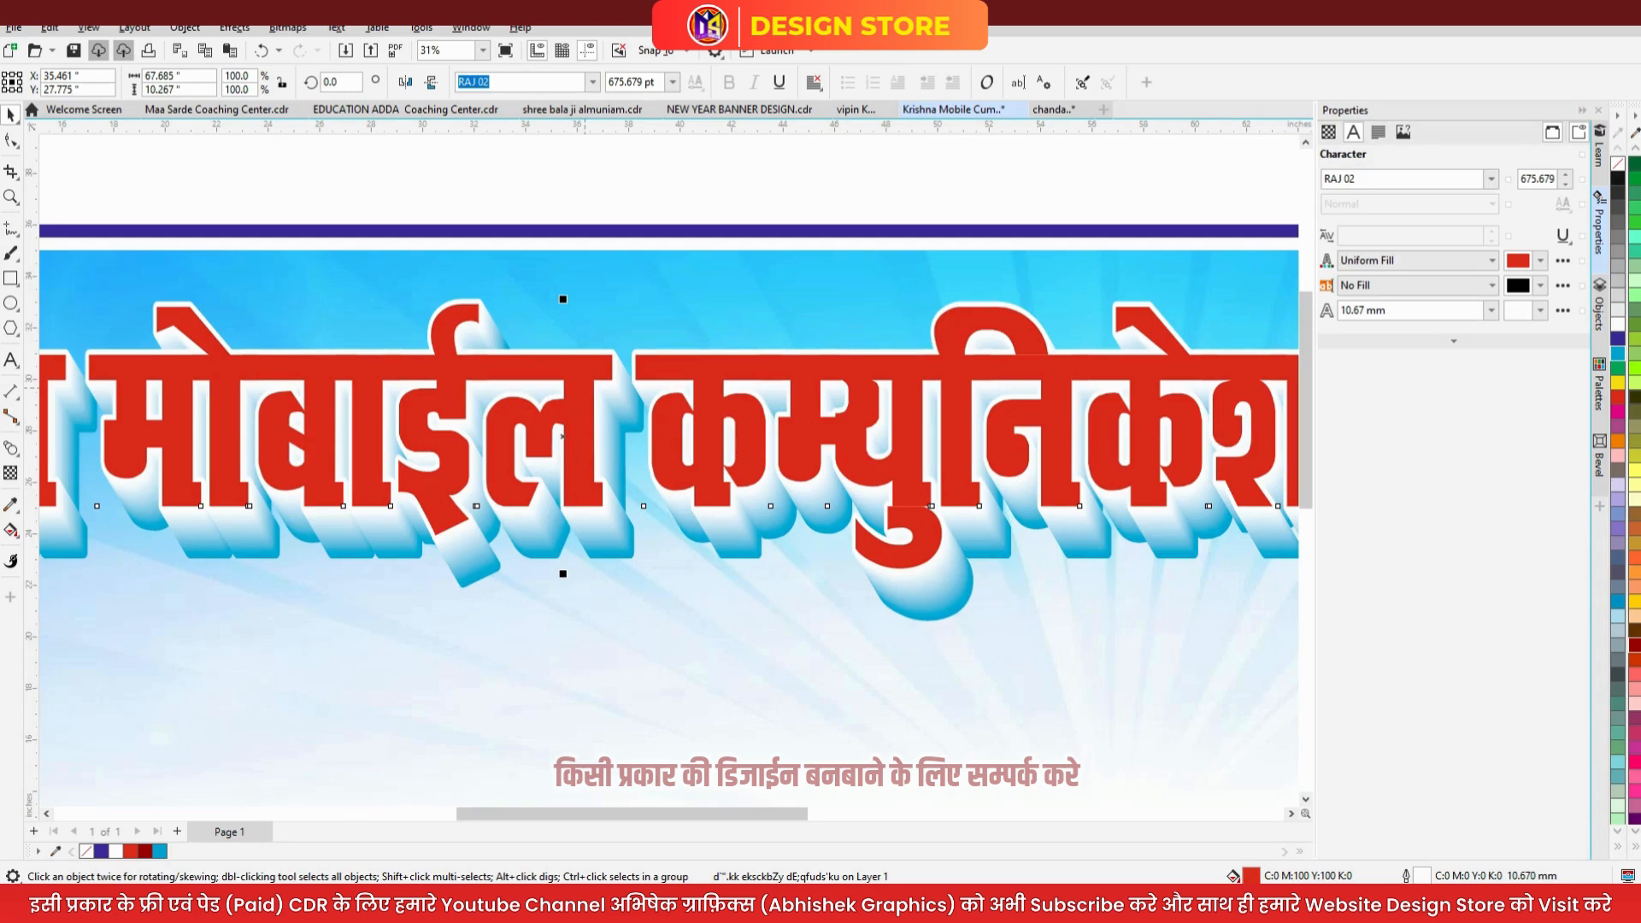
- Select the headline text inside the blend and apply a soft-edge bevel from the Bevel docker
double_click(561, 436)
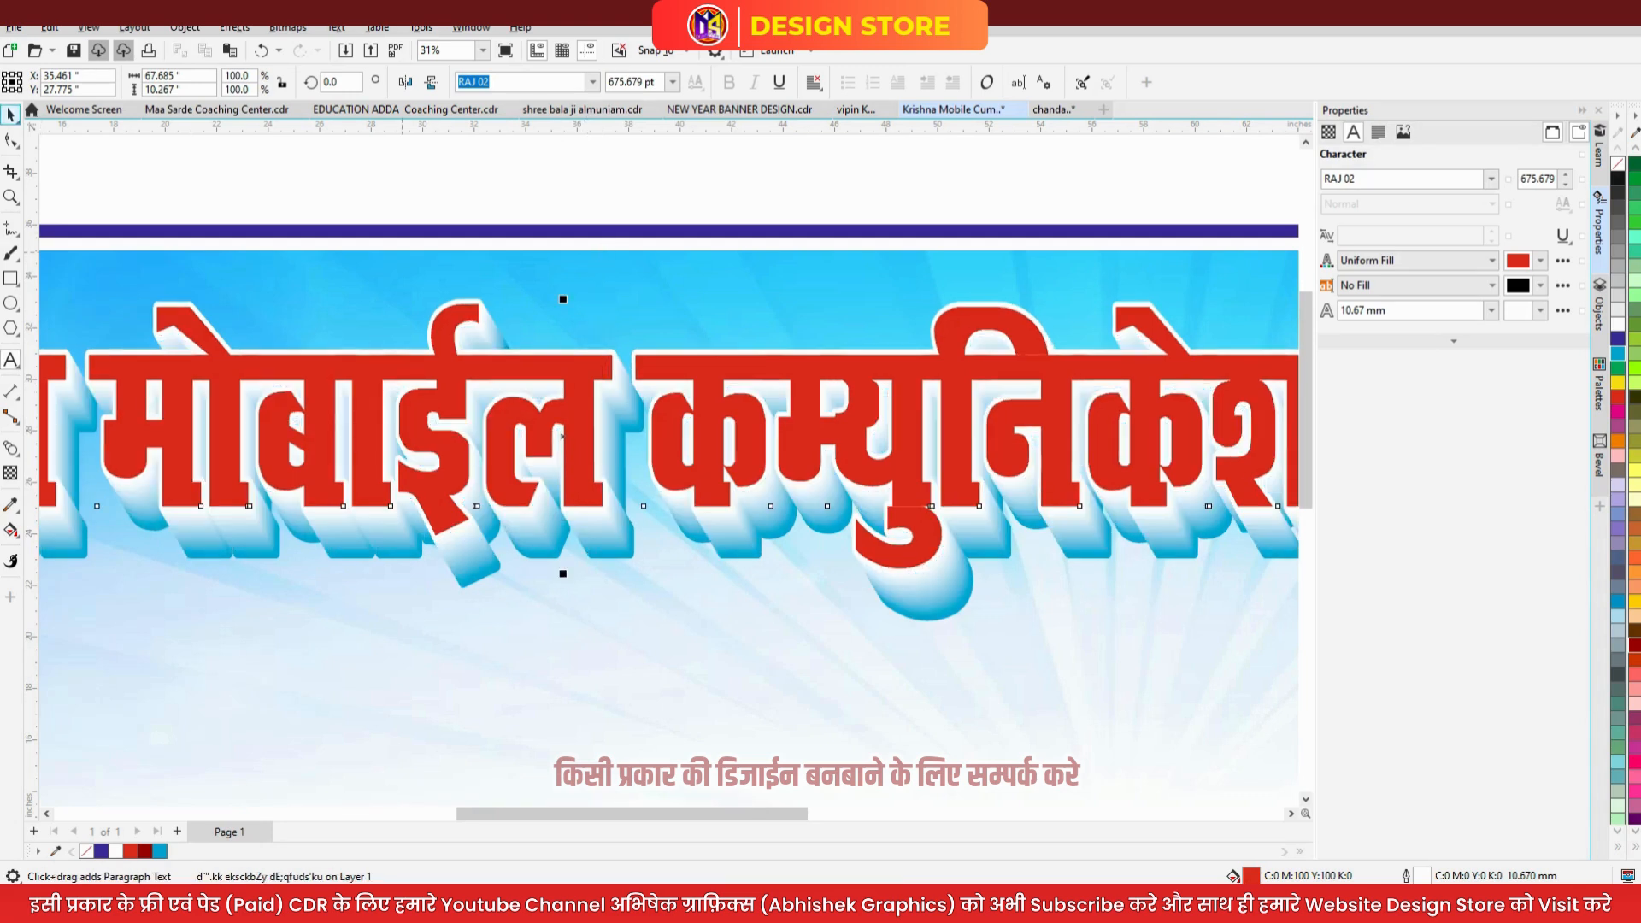
key("ctrl+space")
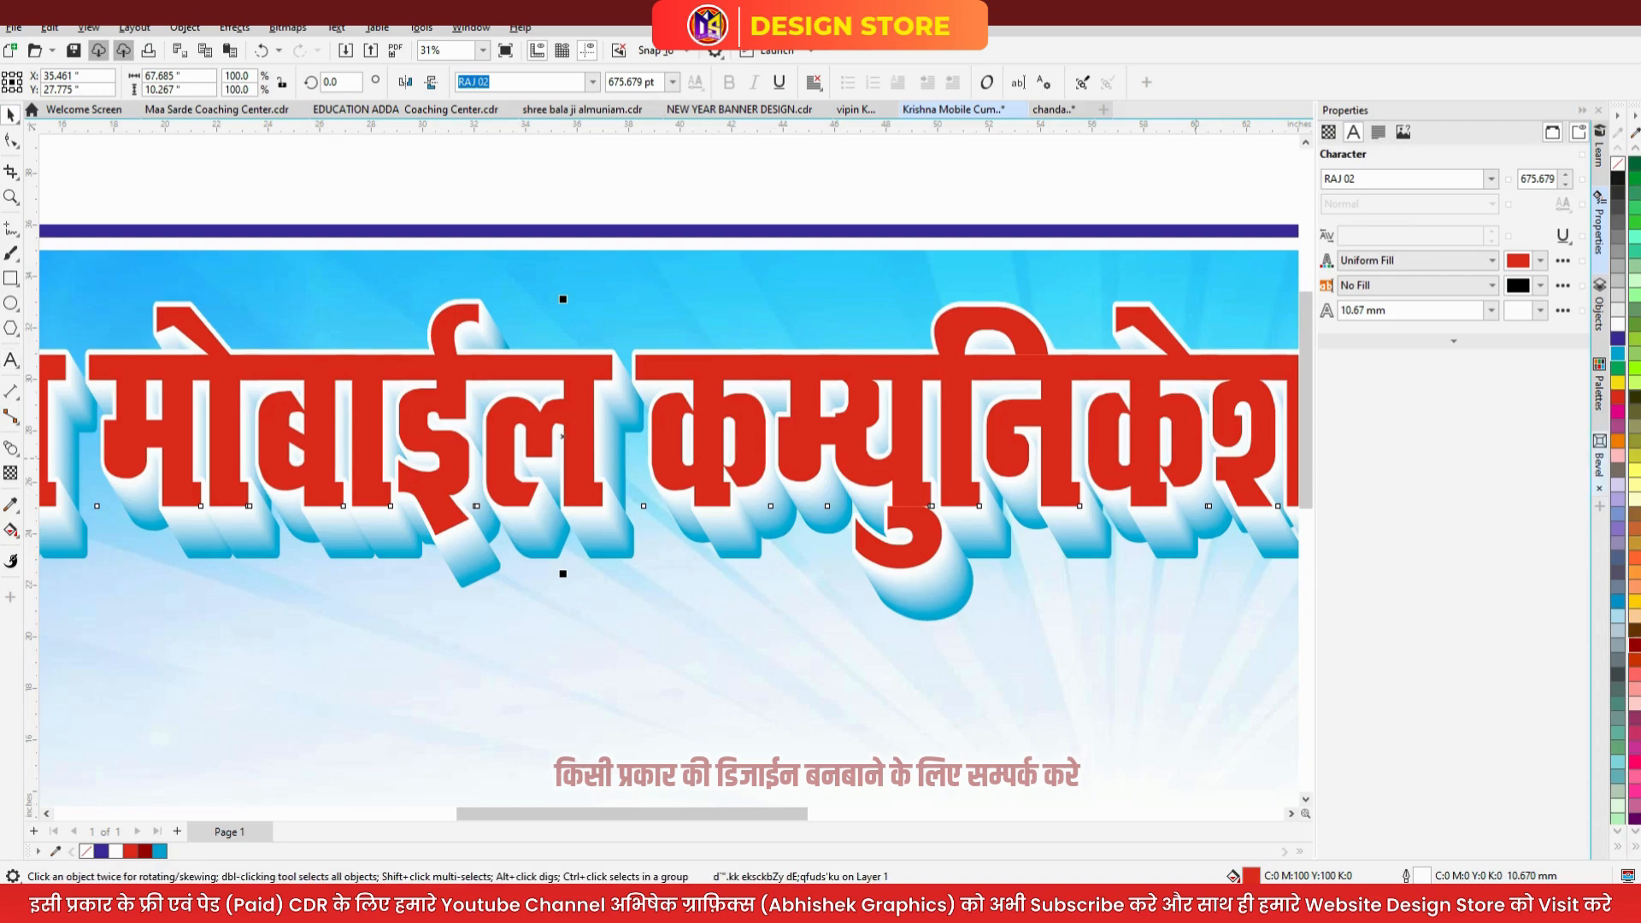
left_click(1599, 461)
left_click(1453, 564)
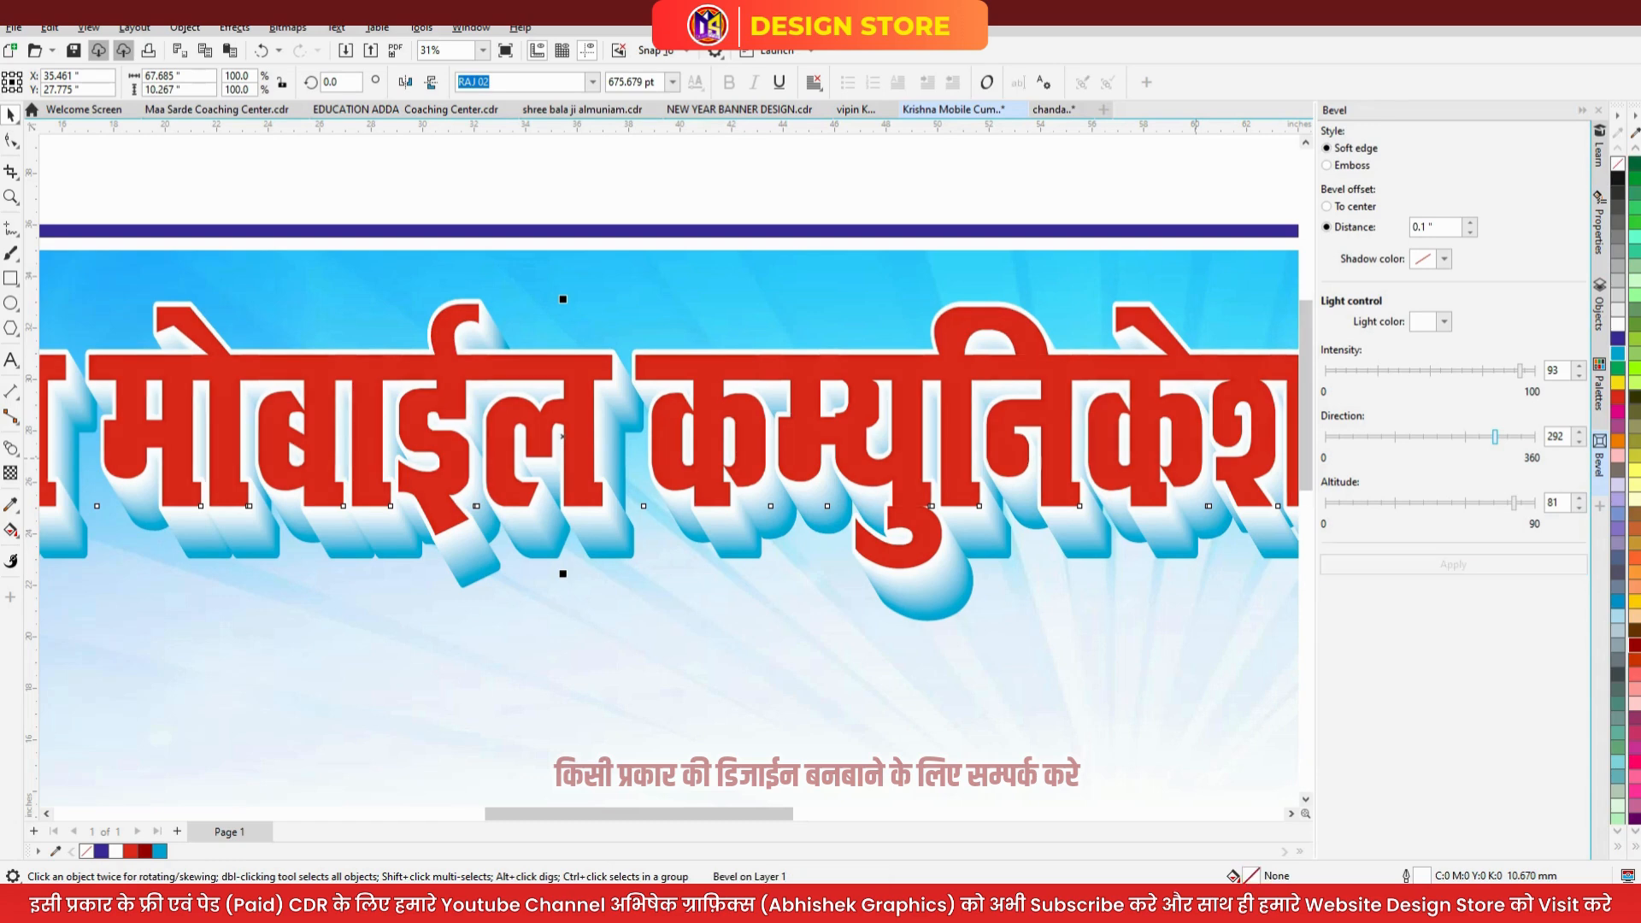
- Raise the bevel distance to 0.32 inches and reapply it to the lettering
scroll(870, 362, "up", 1)
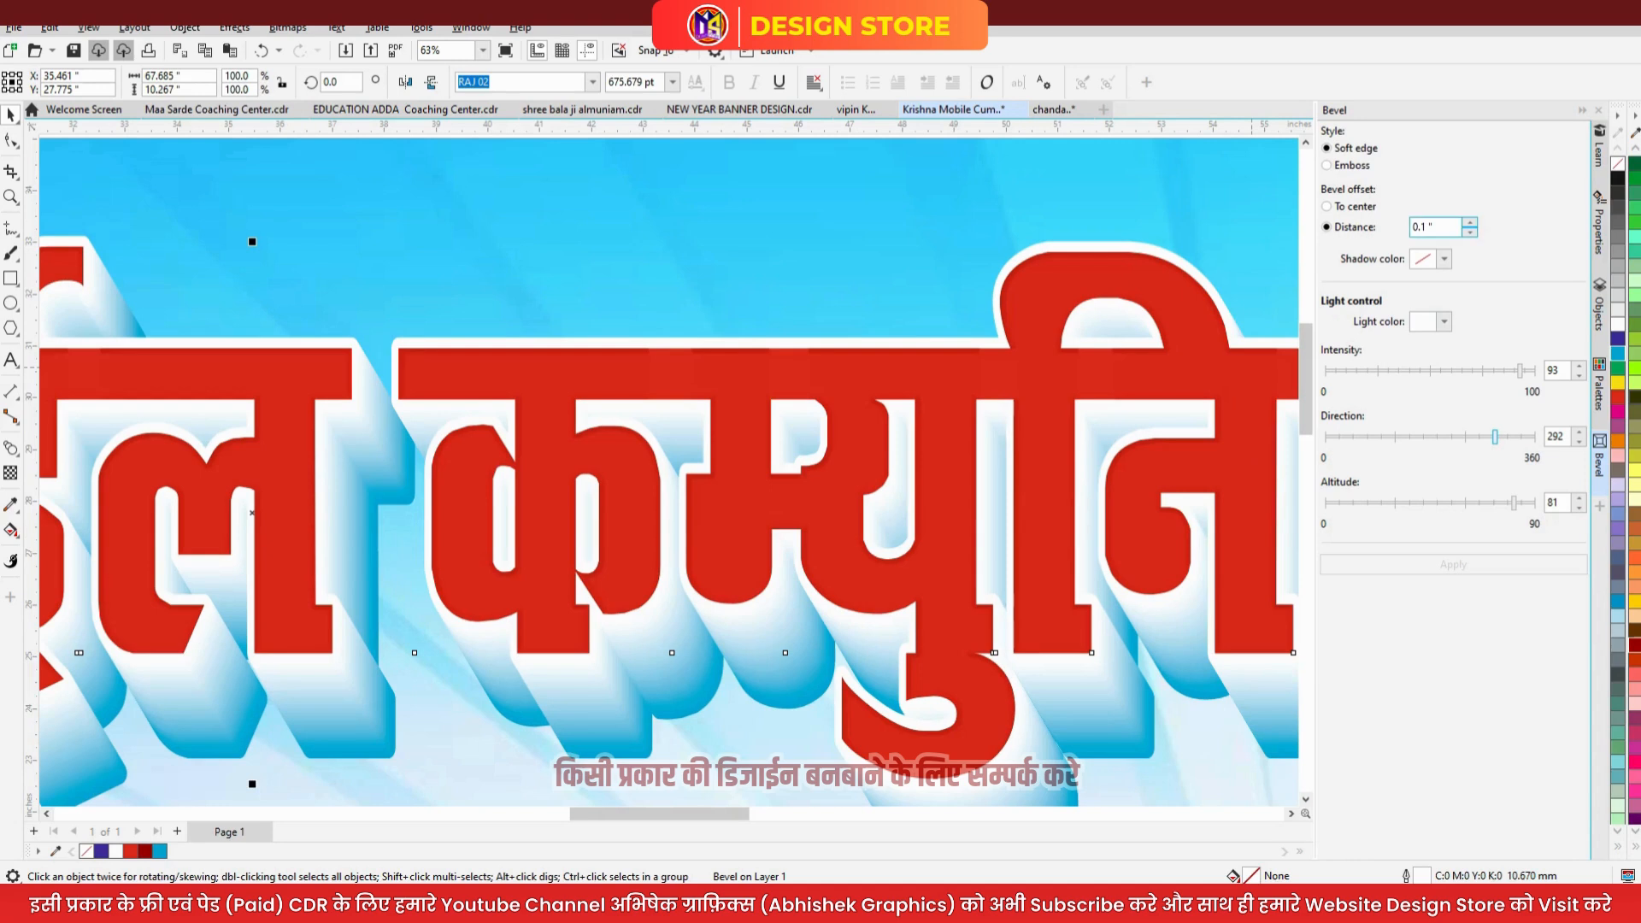
left_click(1469, 222)
left_click(1469, 221)
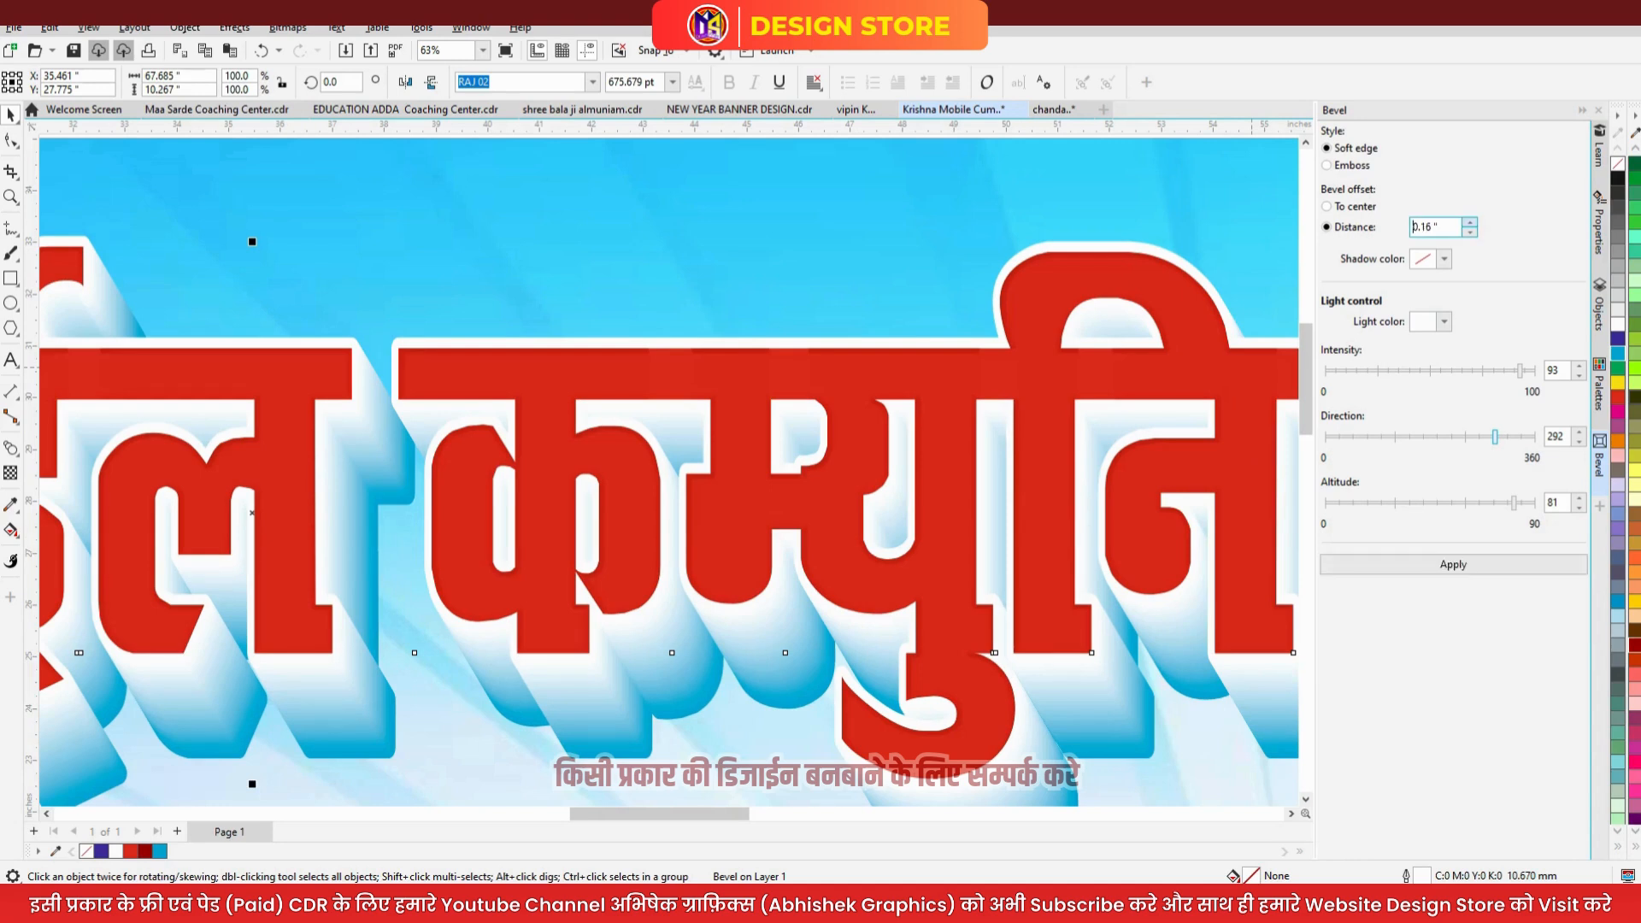
left_click(1469, 221)
left_click(1469, 222)
left_click(1469, 221)
left_click(1469, 221)
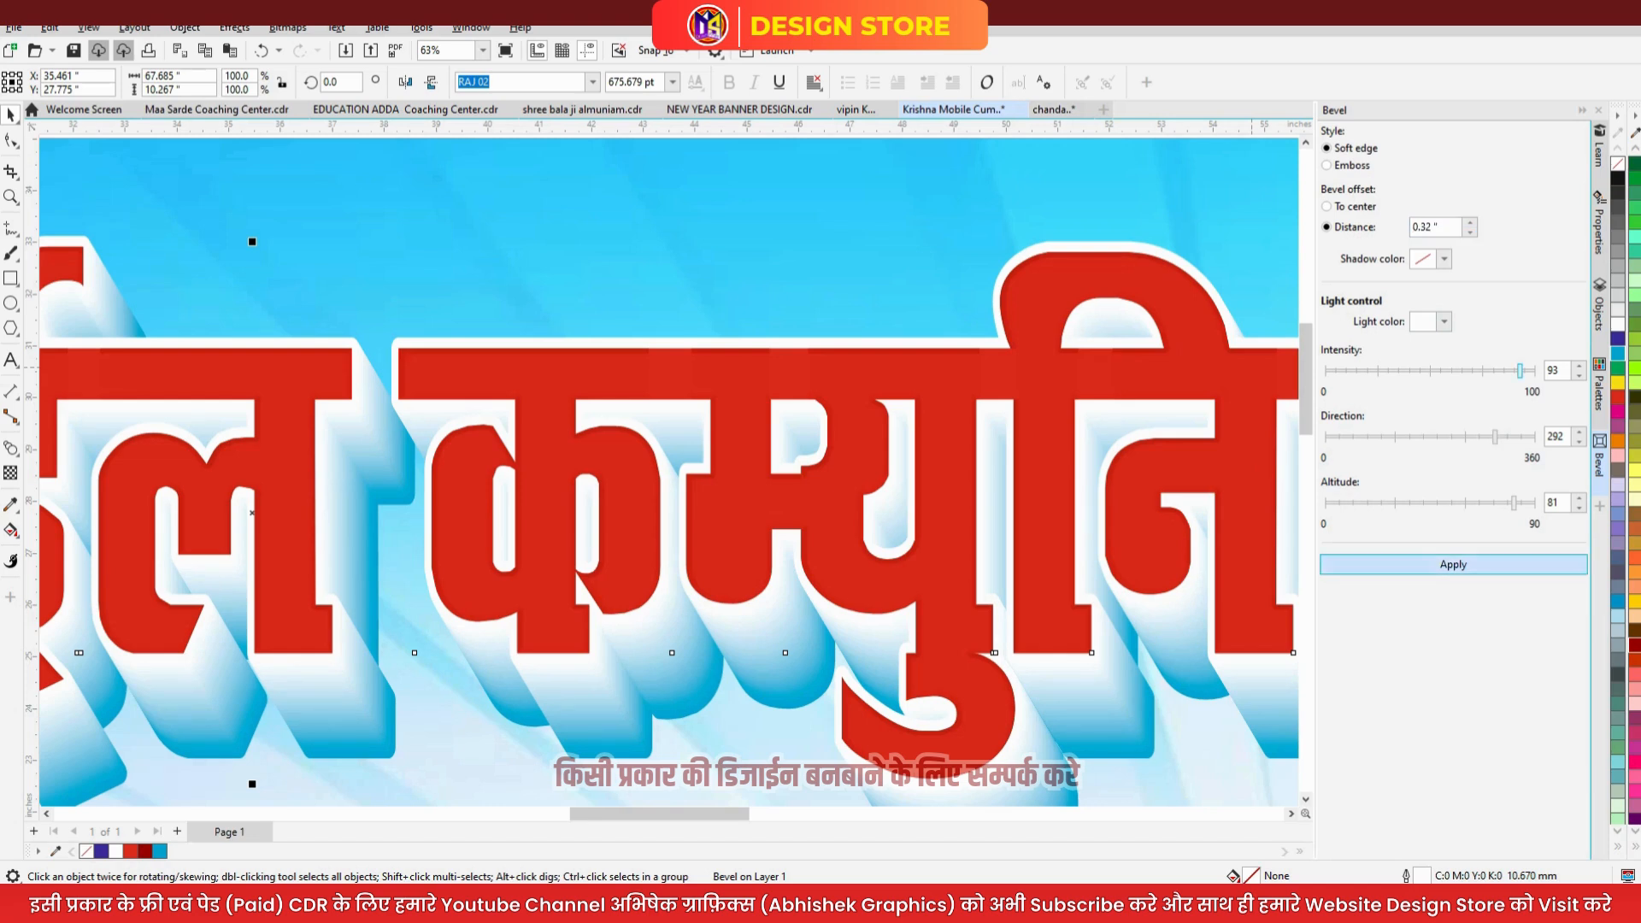
left_click(1453, 564)
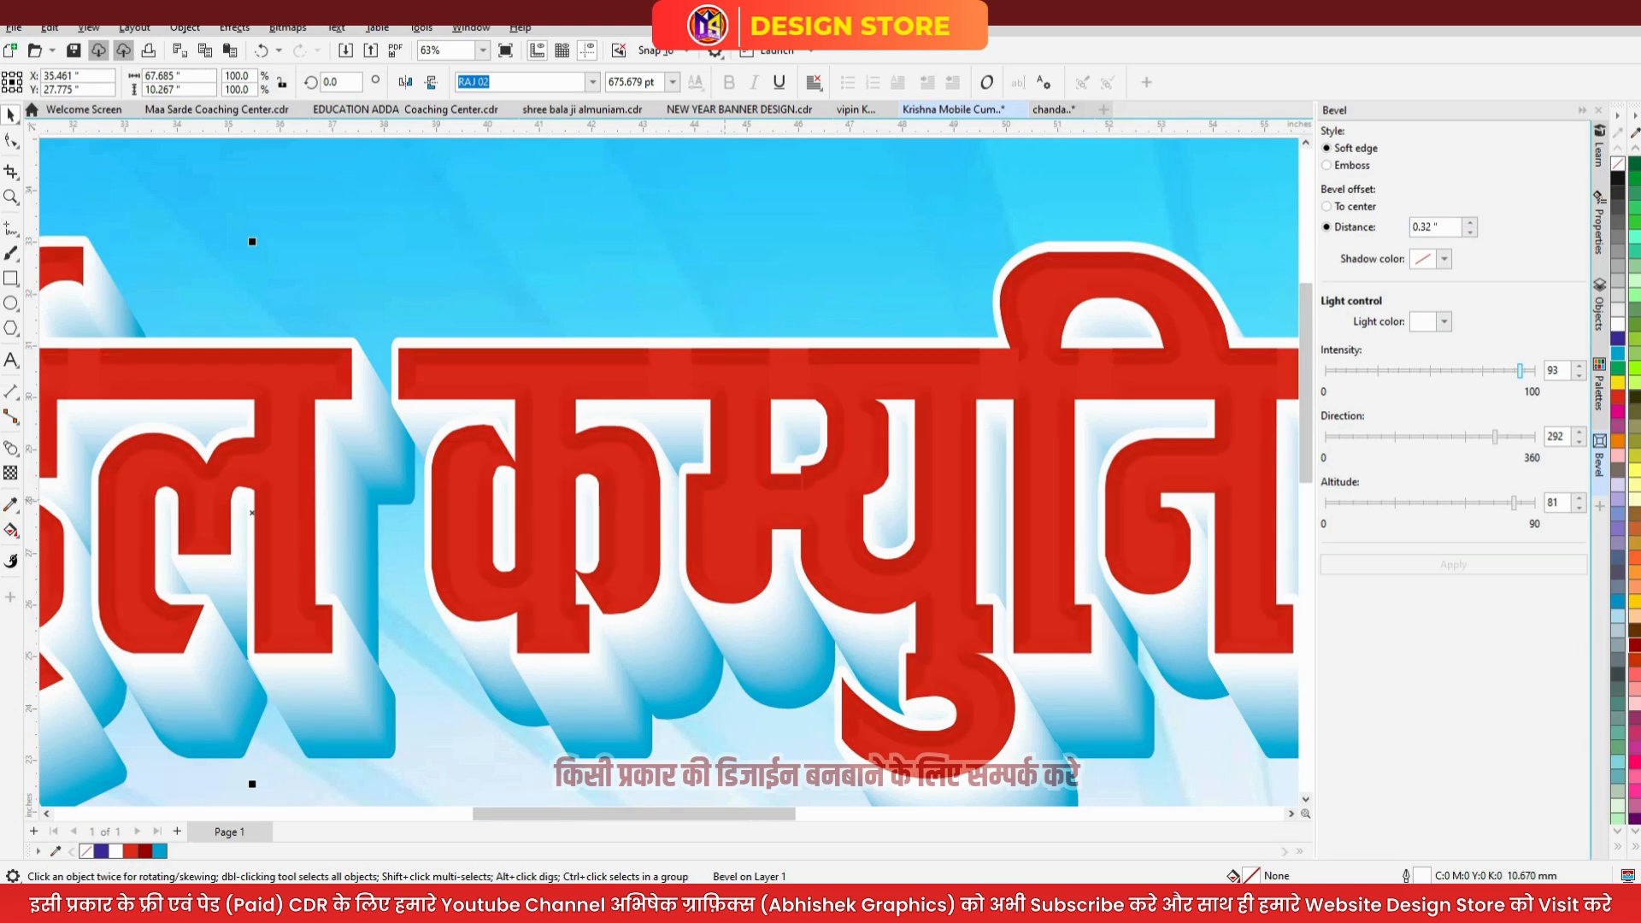
scroll(898, 465, "down", 2)
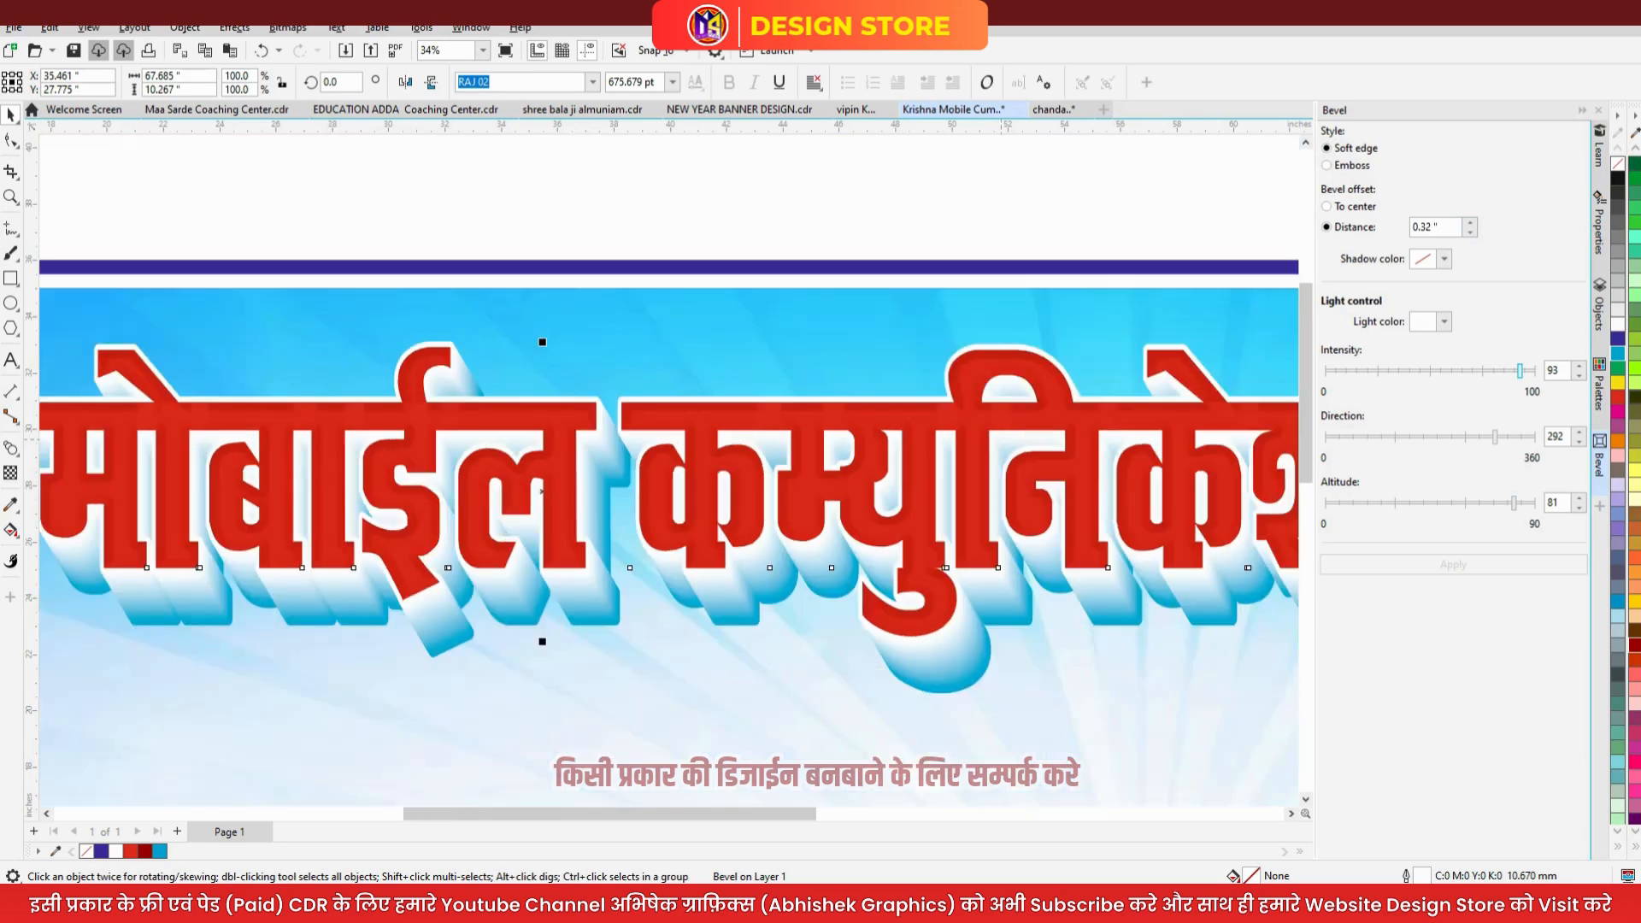
scroll(872, 427, "down", 1)
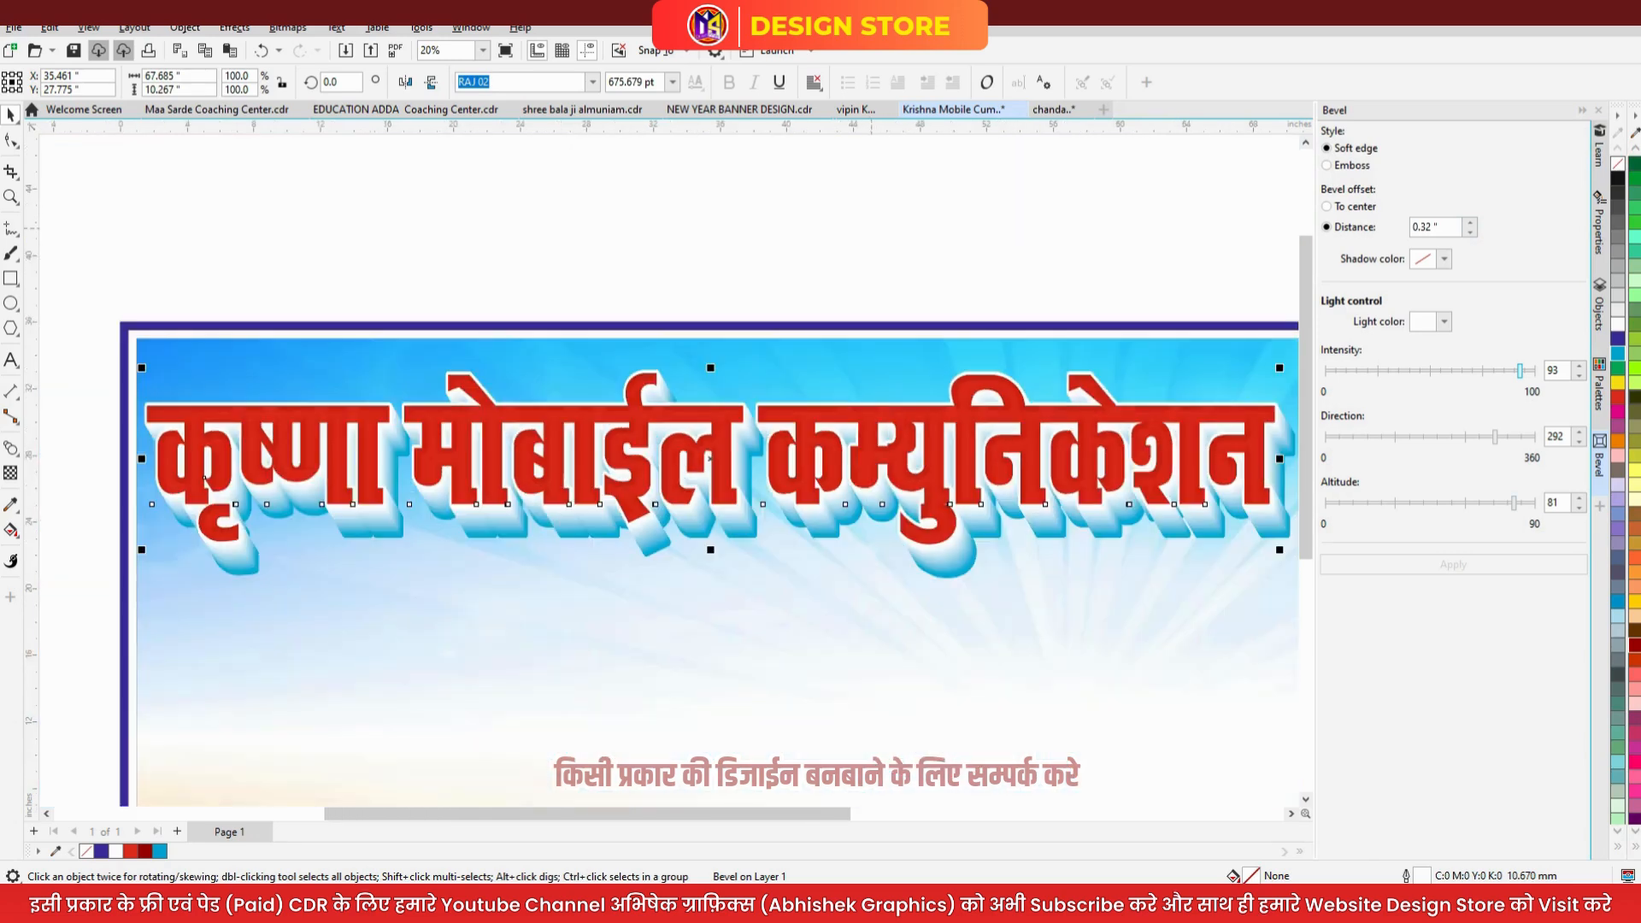
key("Escape")
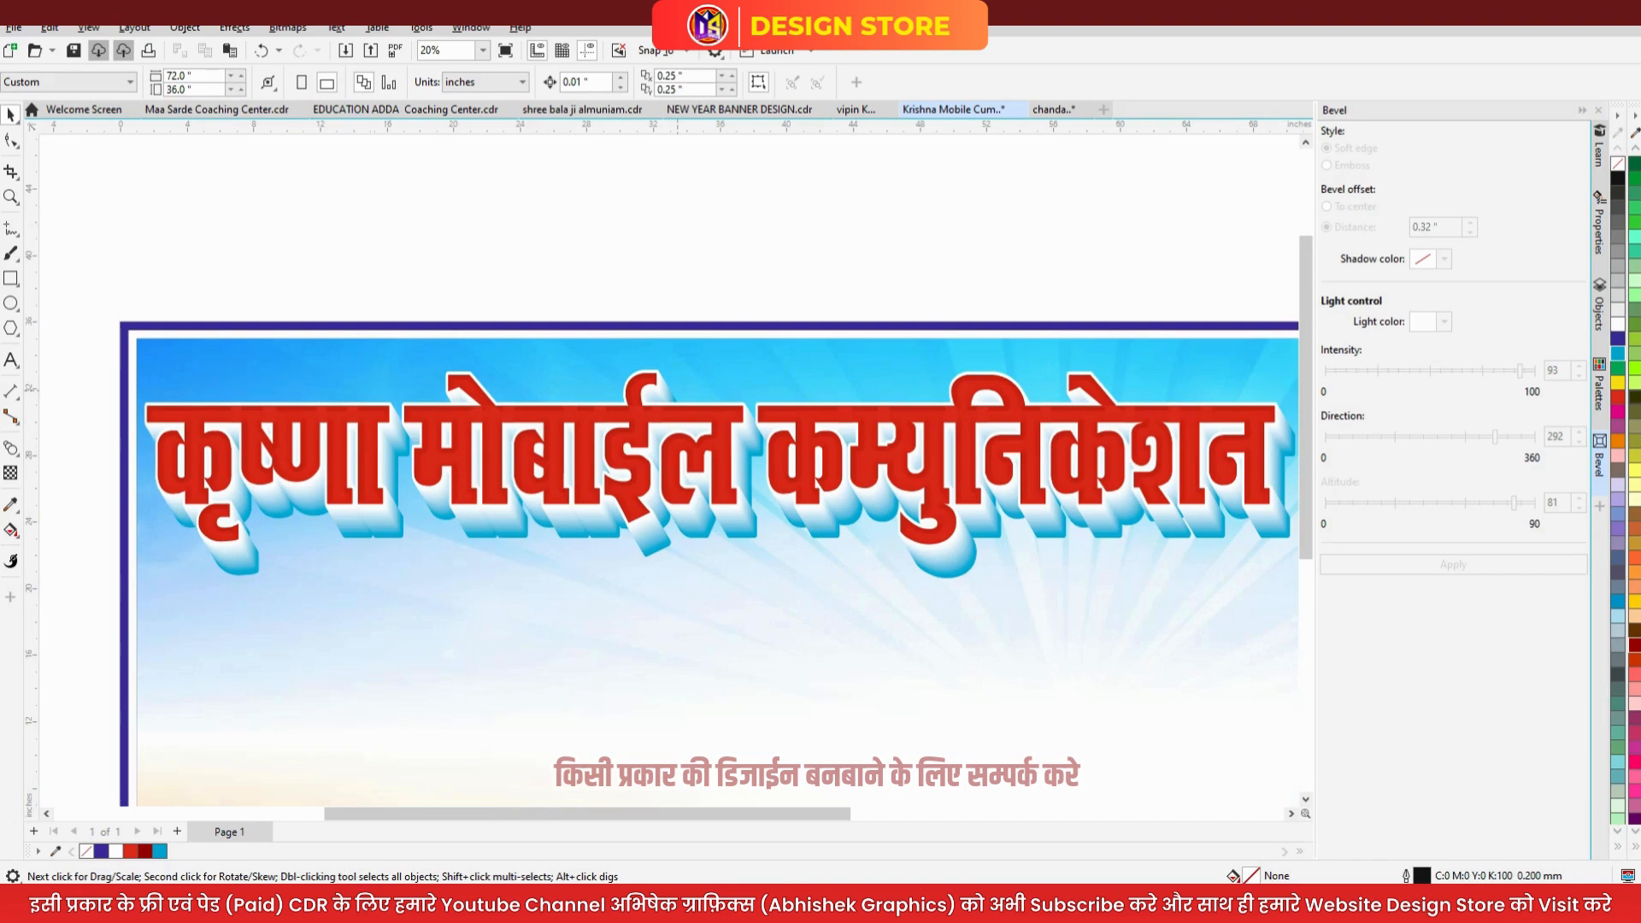
- Remove the headline's outline and try a blue fill on it
left_click(694, 412)
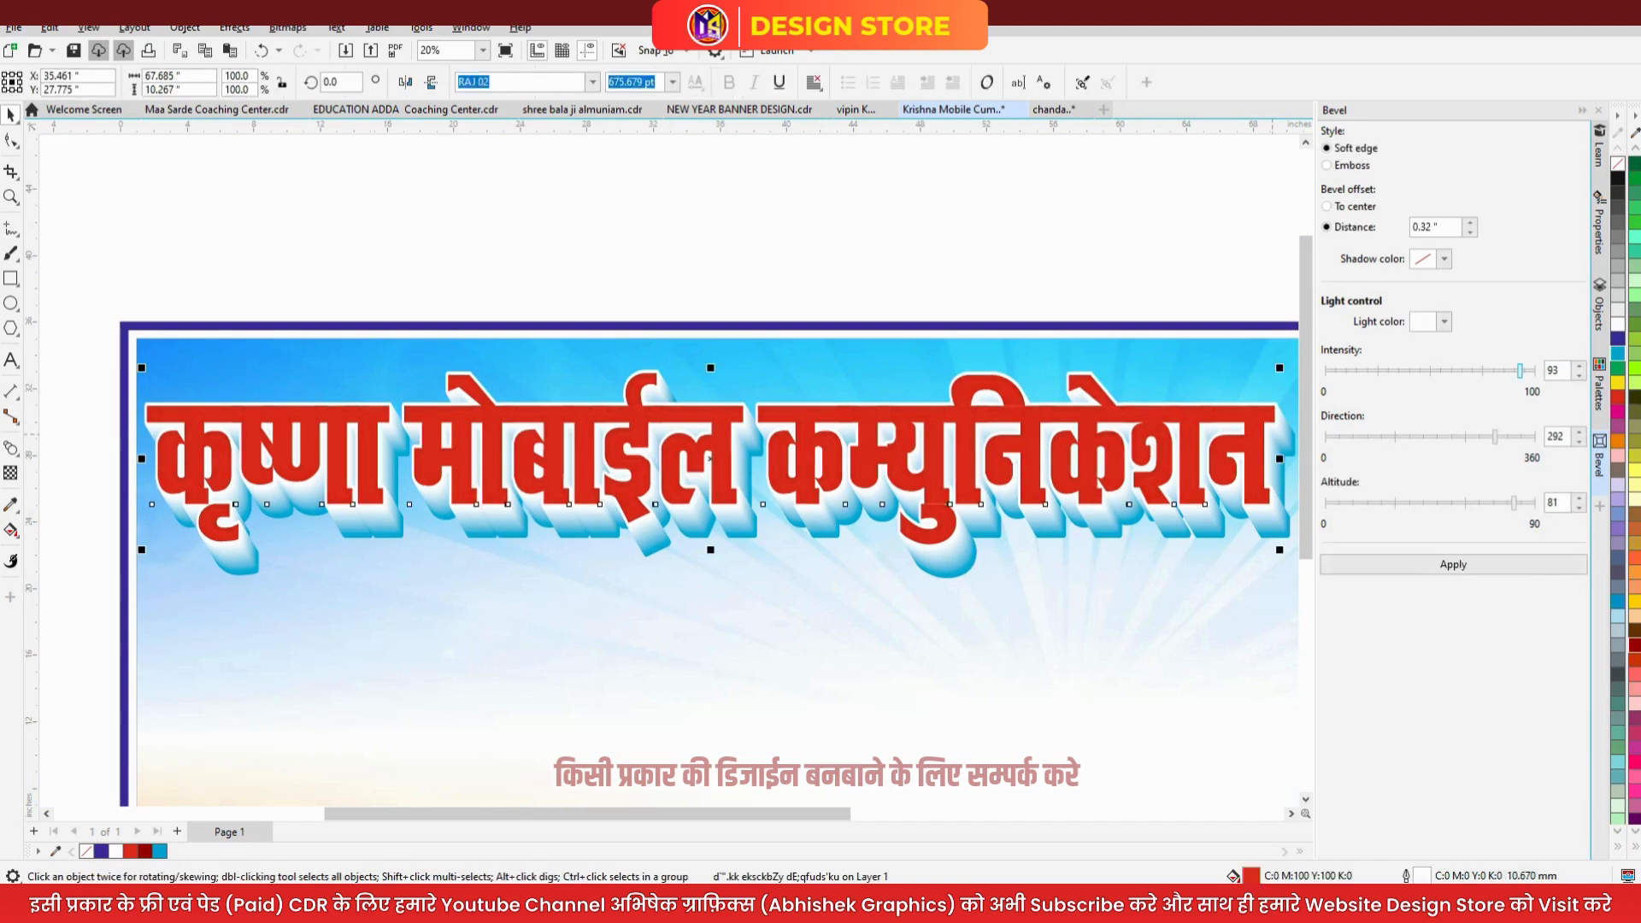
right_click(1617, 163)
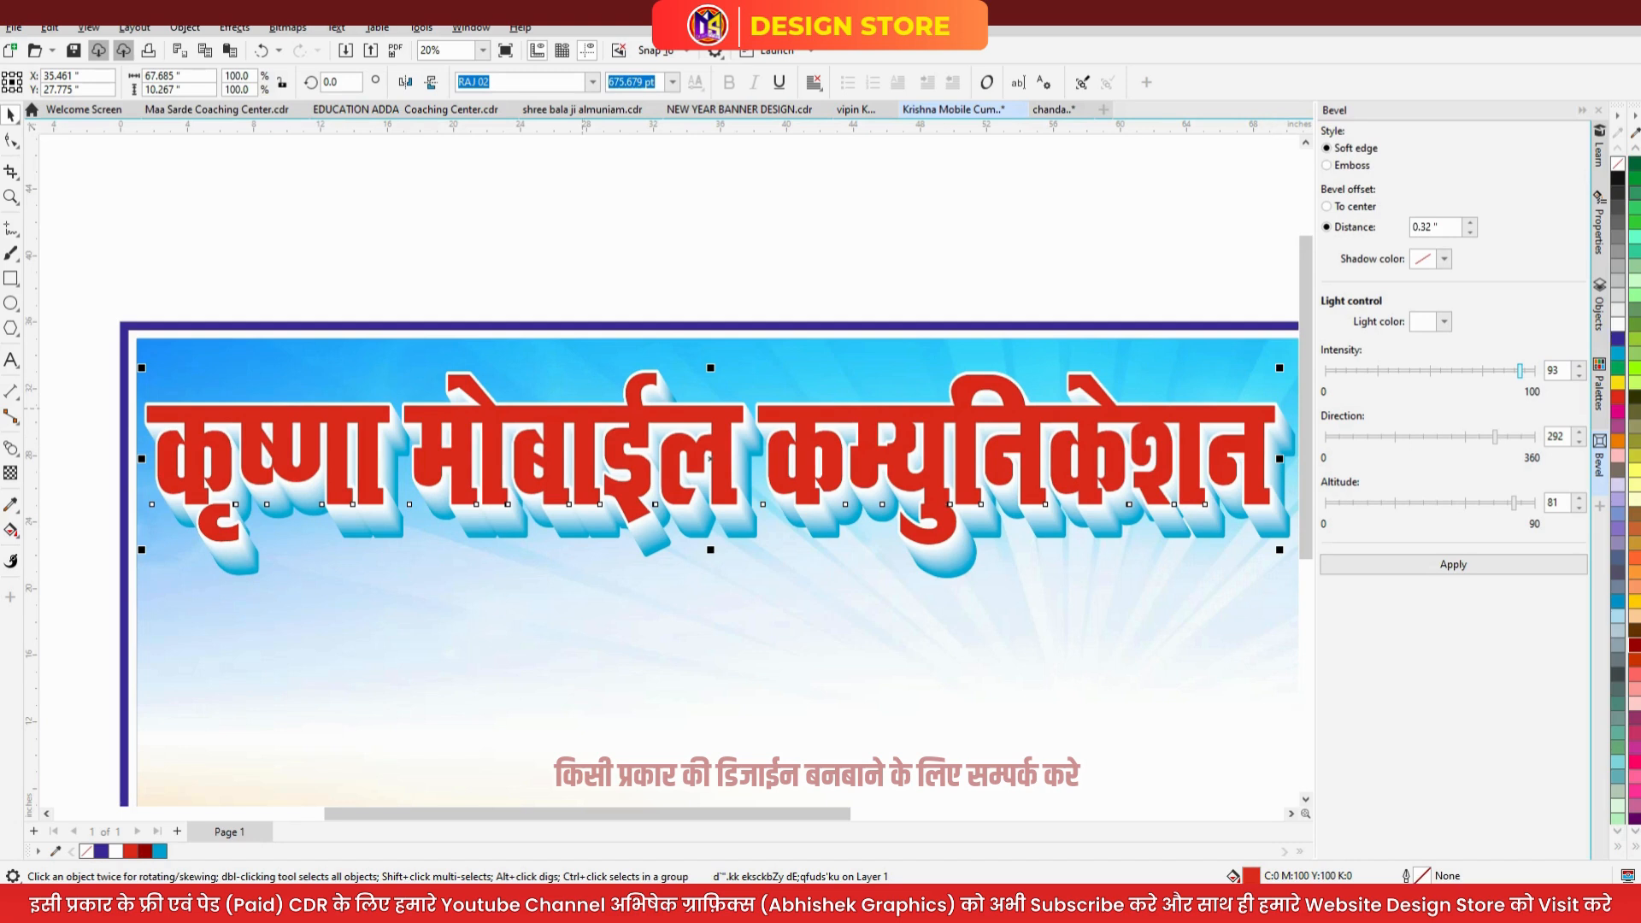
left_click(1617, 338)
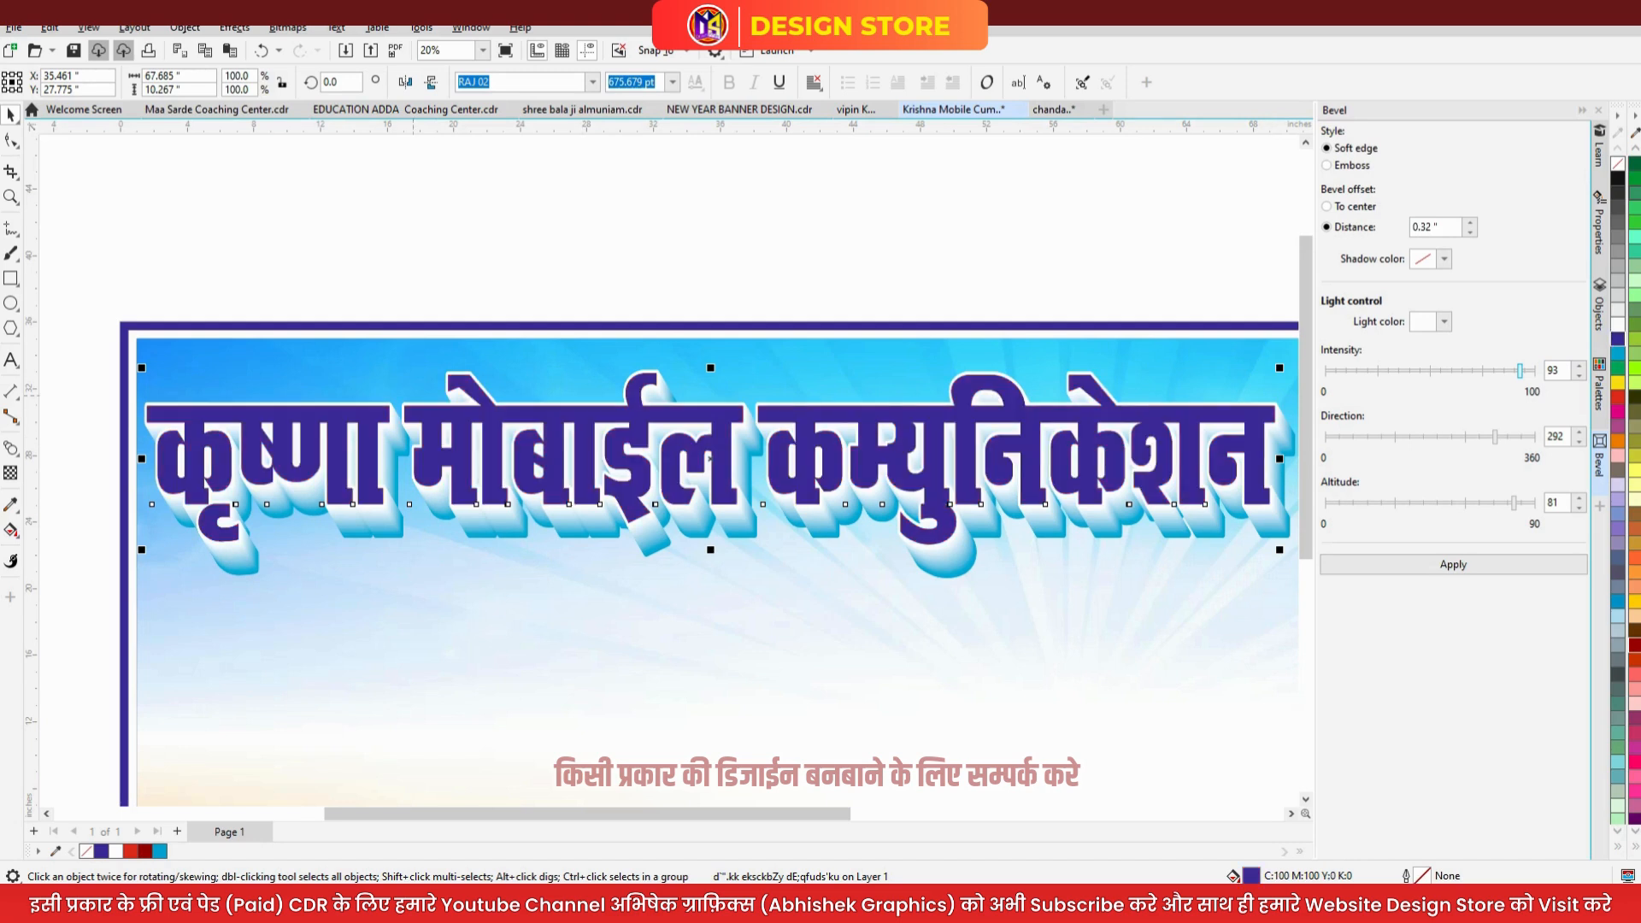
key("ctrl+z")
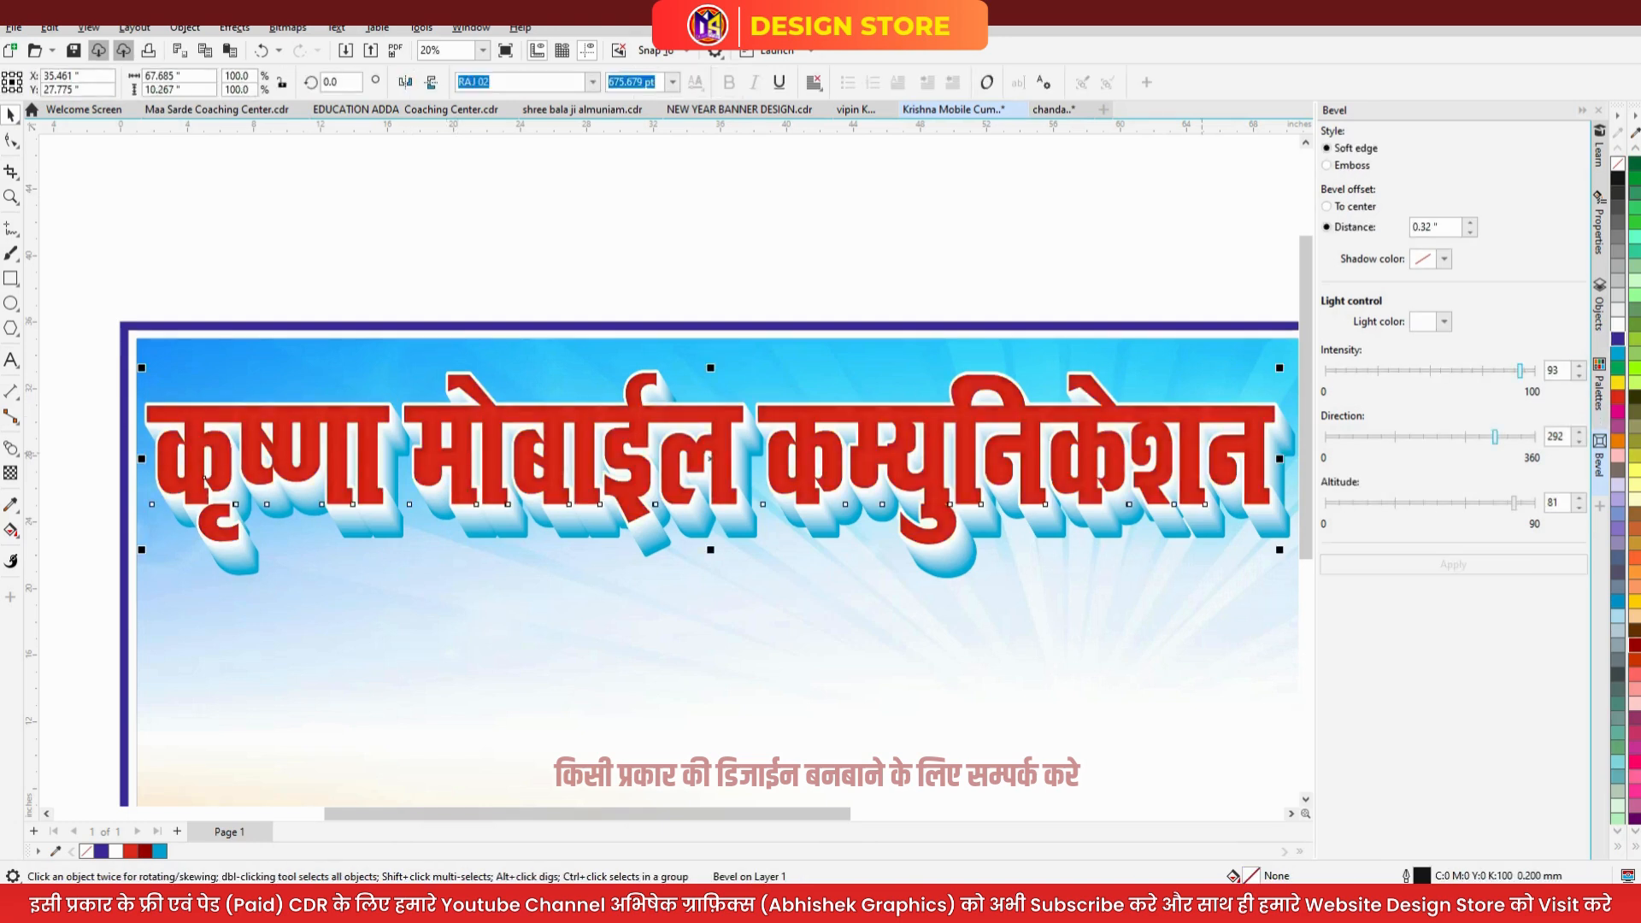
key("ctrl+shift+z")
key("Escape")
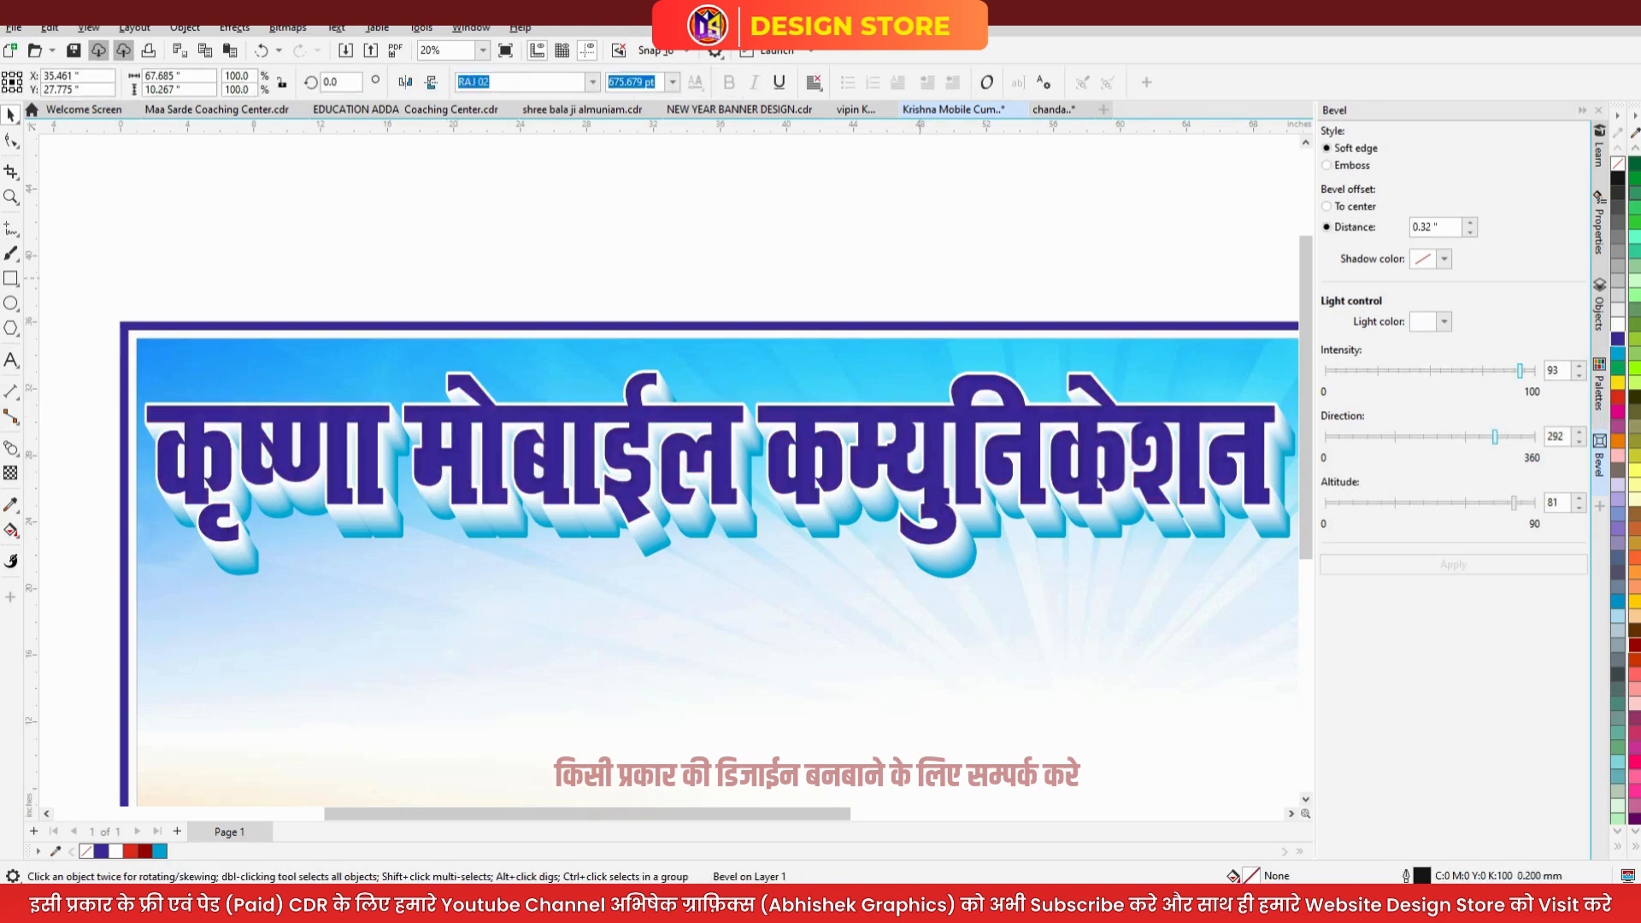
- Try a red headline layer with a fading transparency, then delete that layer
left_click(964, 470)
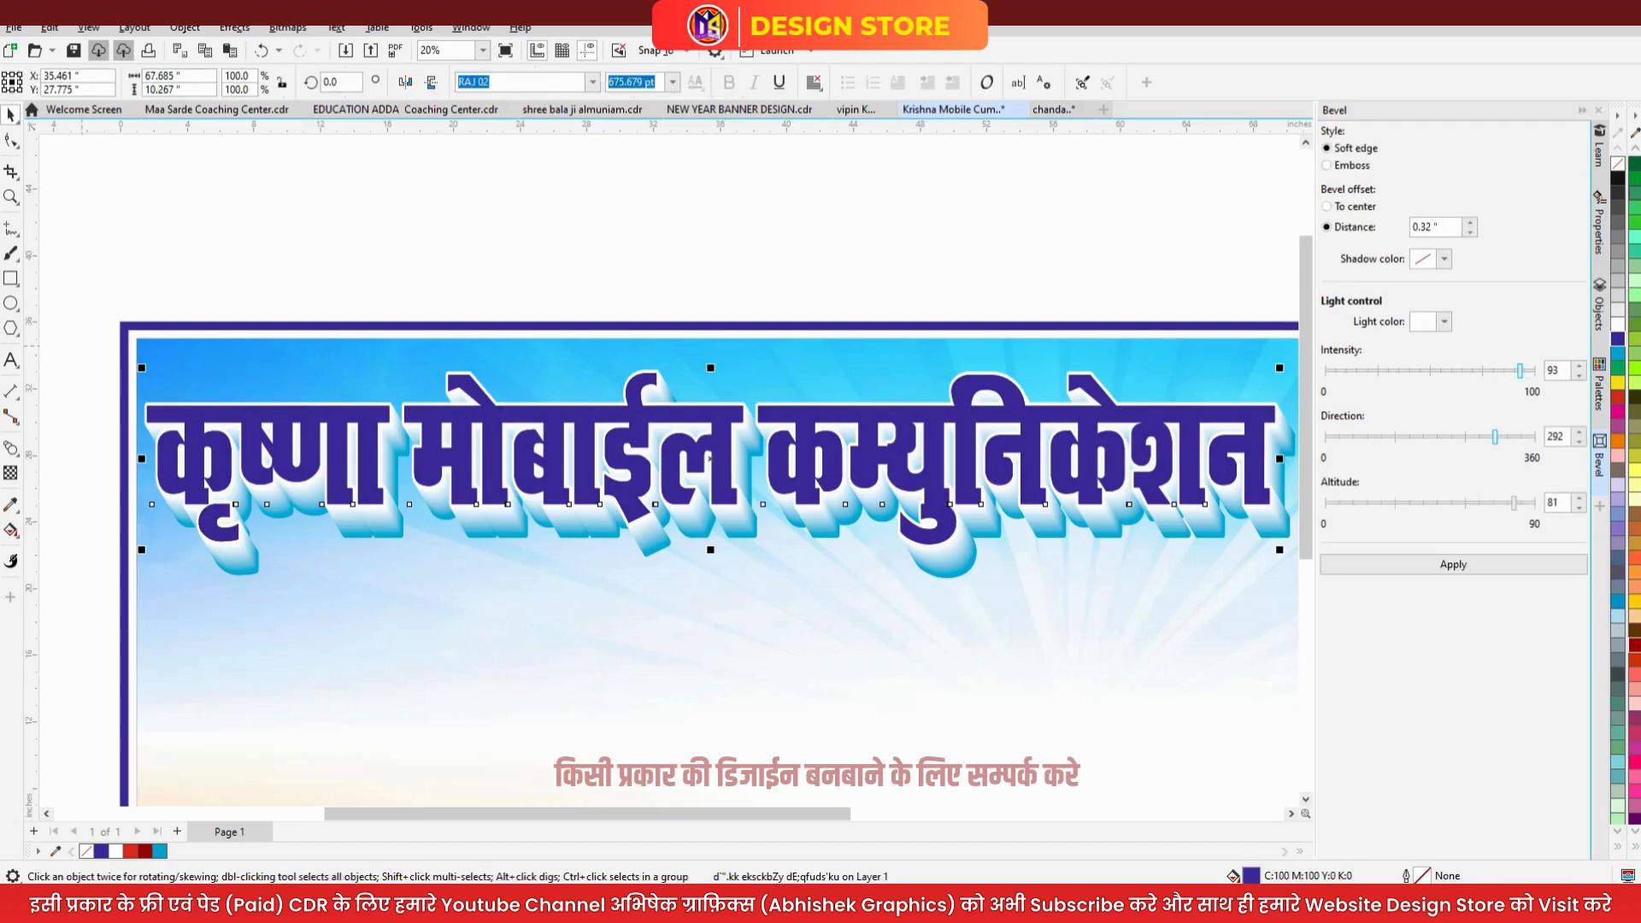
left_click(1617, 396)
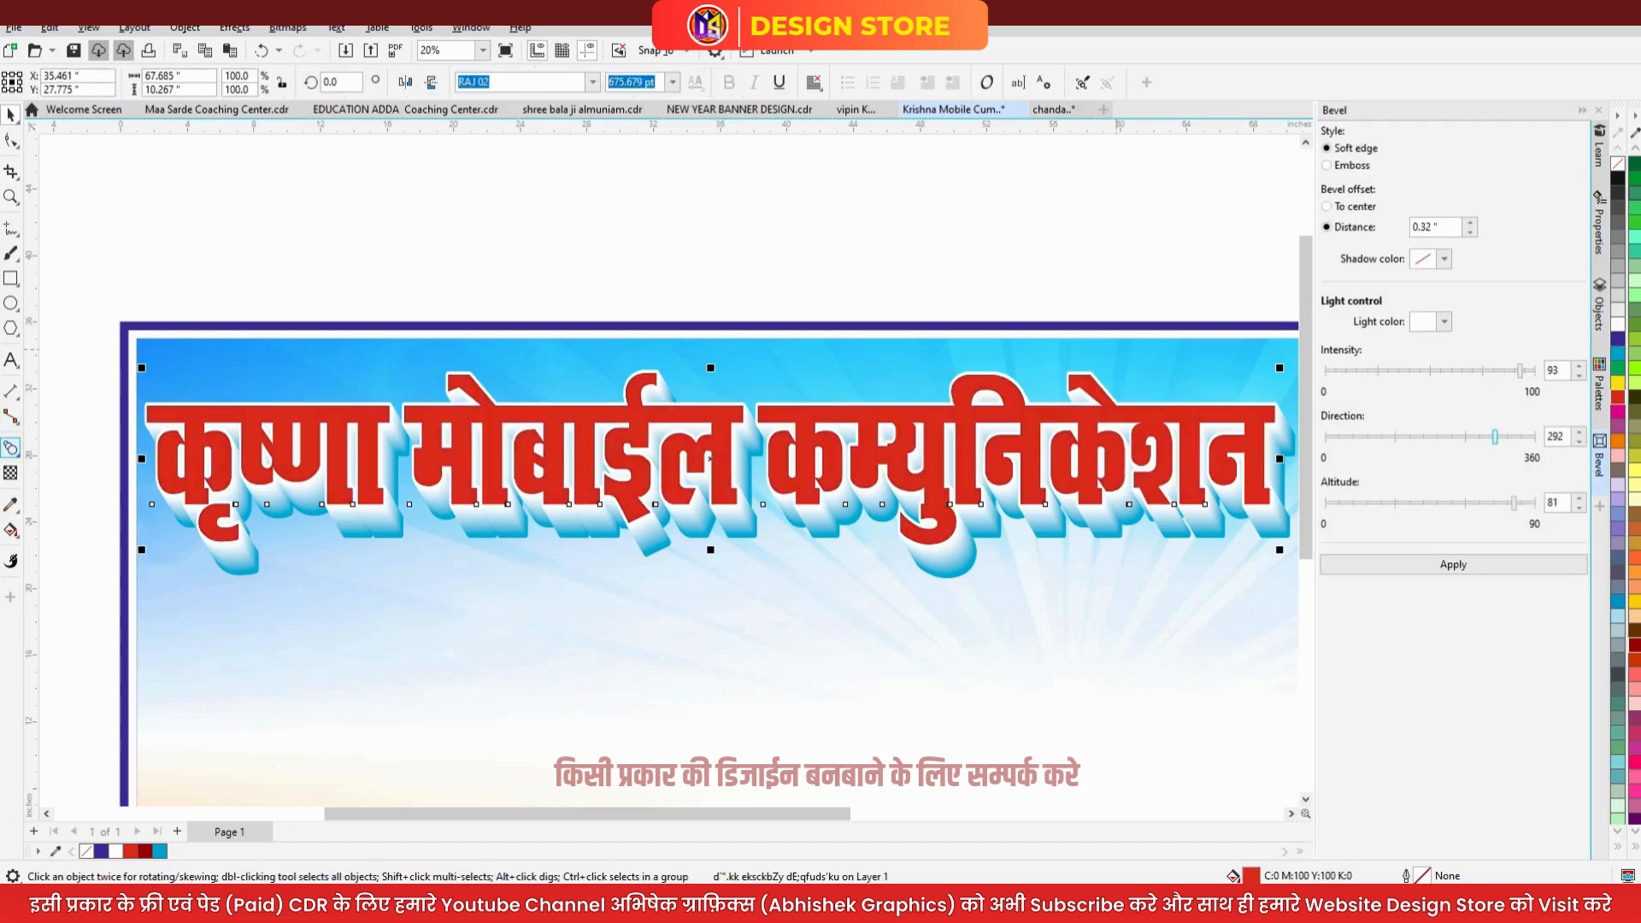
left_click(10, 472)
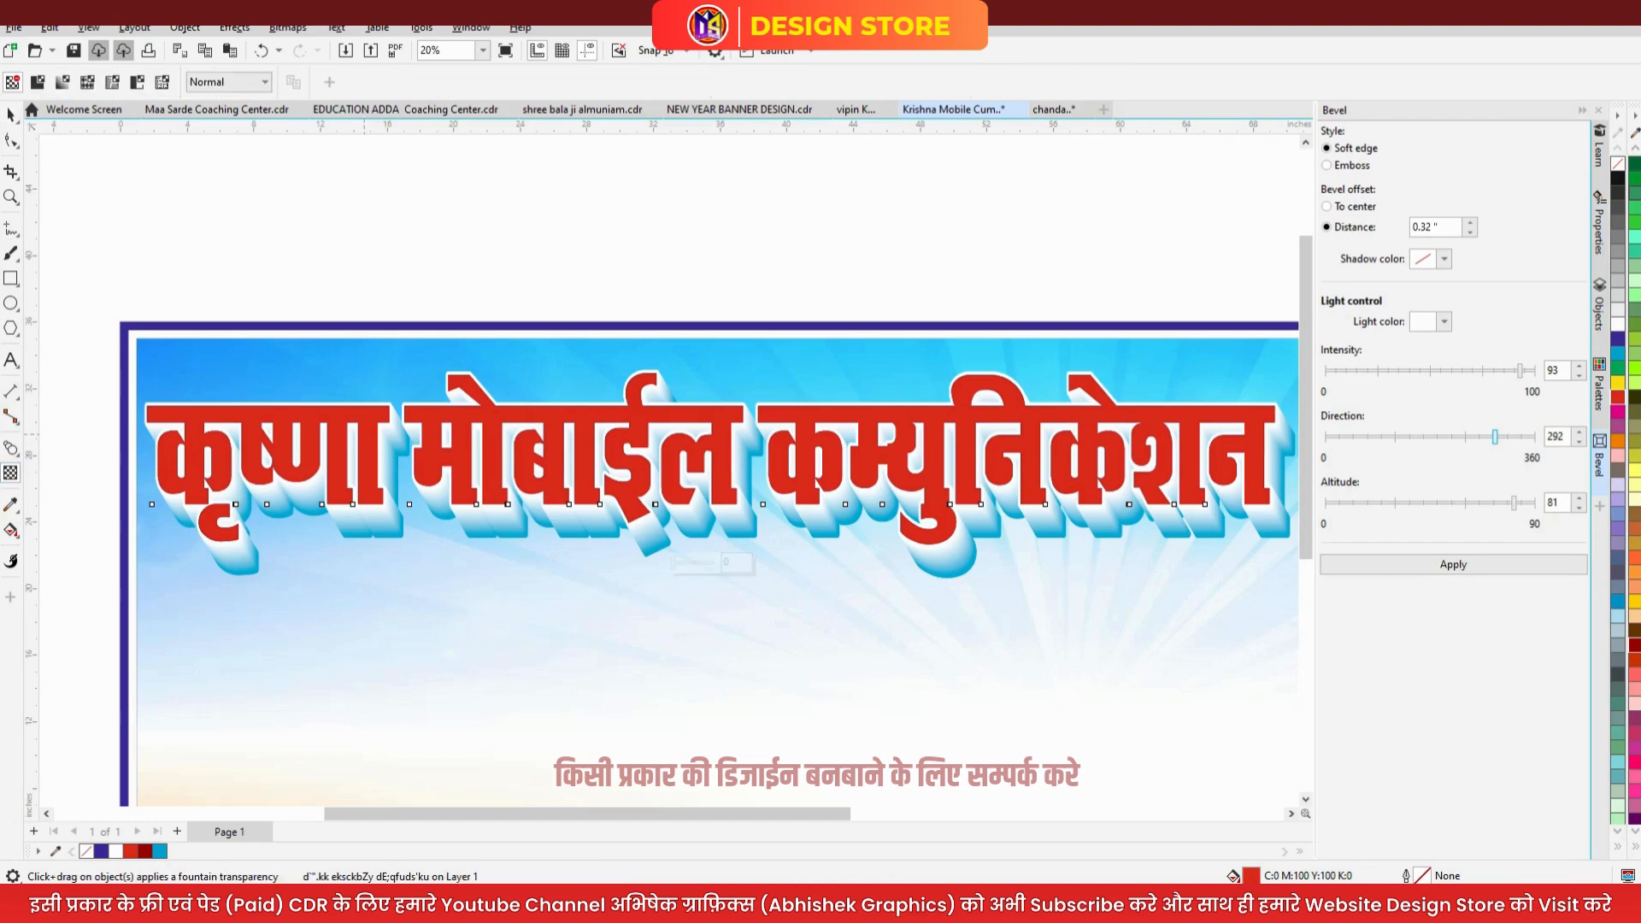
left_click_drag(369, 471, 369, 503)
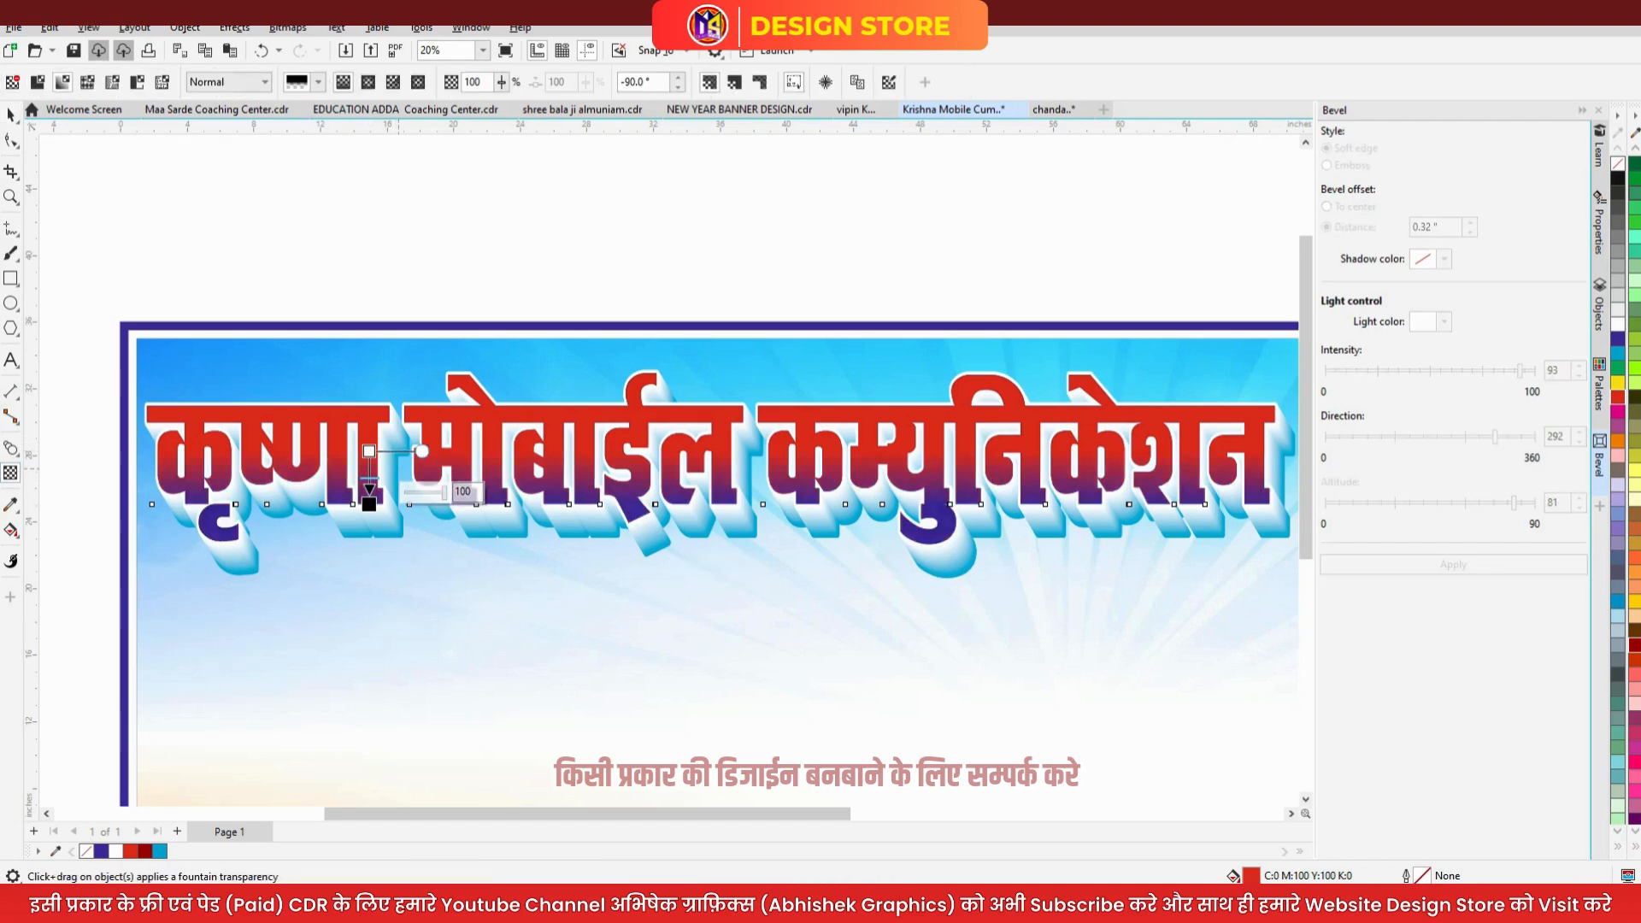
scroll(368, 453, "up", 3)
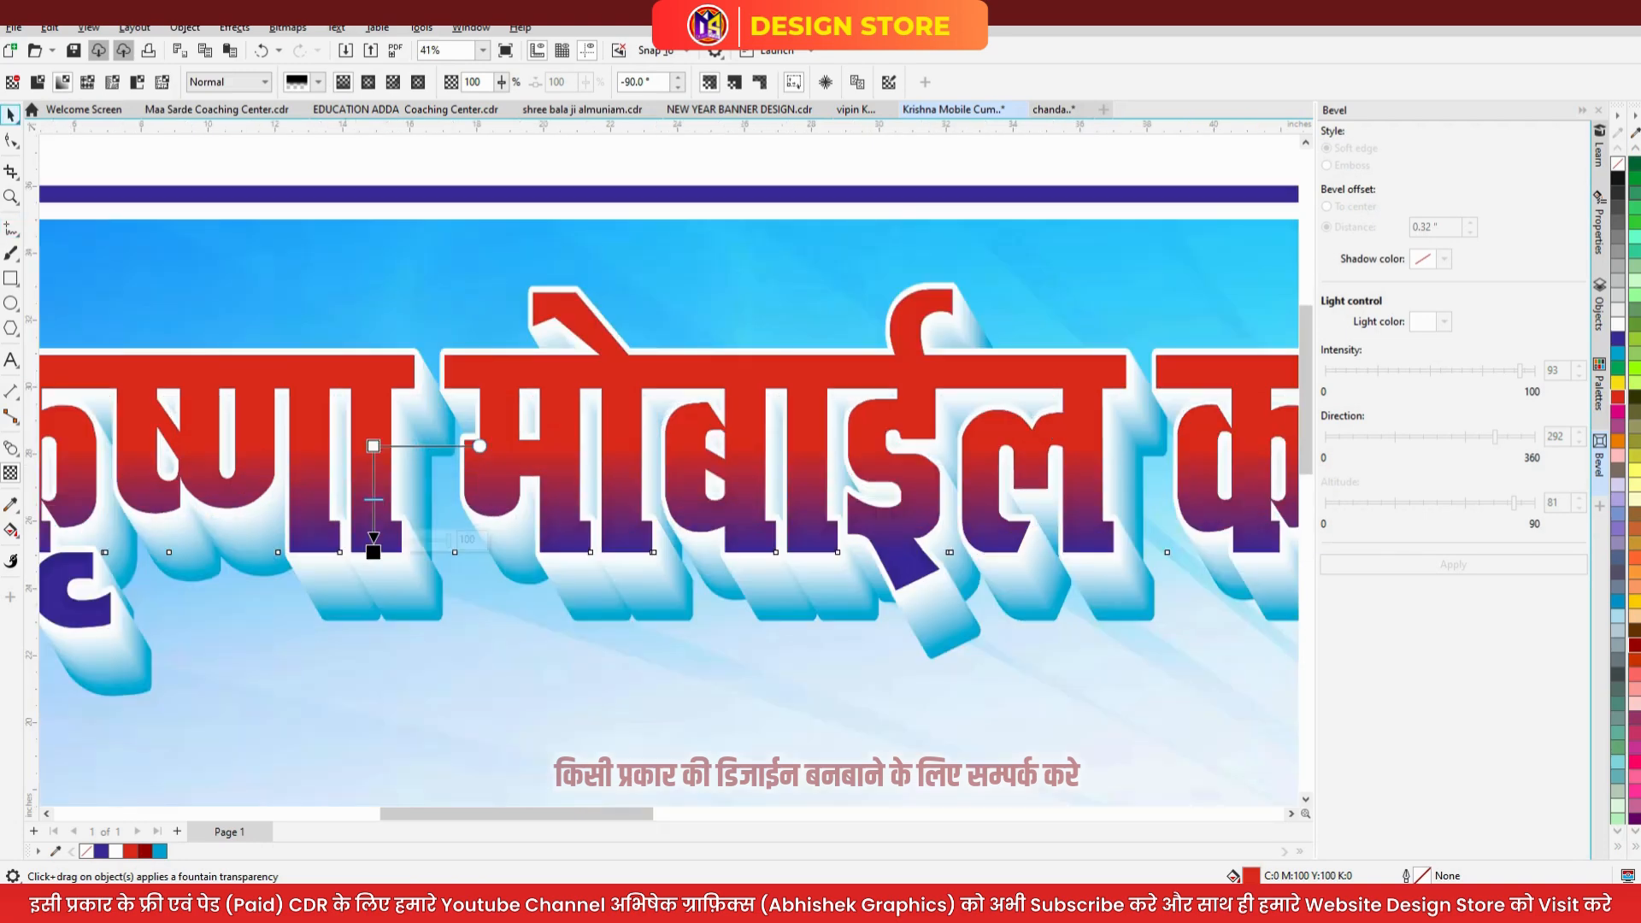
left_click(11, 115)
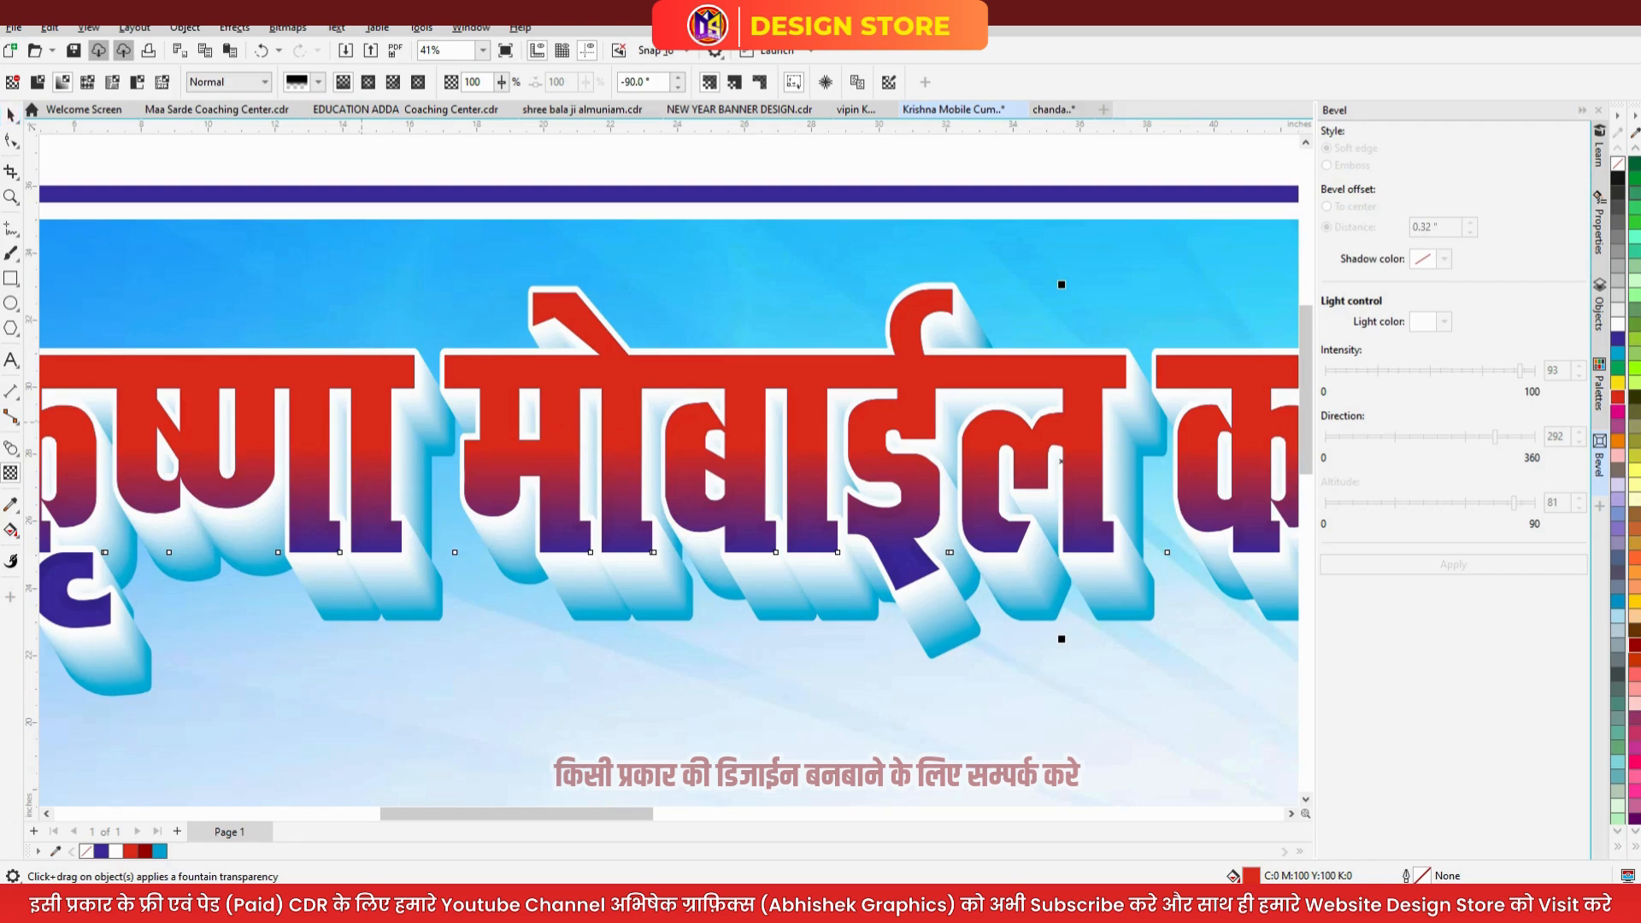
key("Delete")
- Fill the navy bevelled headline red, then change it to dark red #990000
left_click(367, 435)
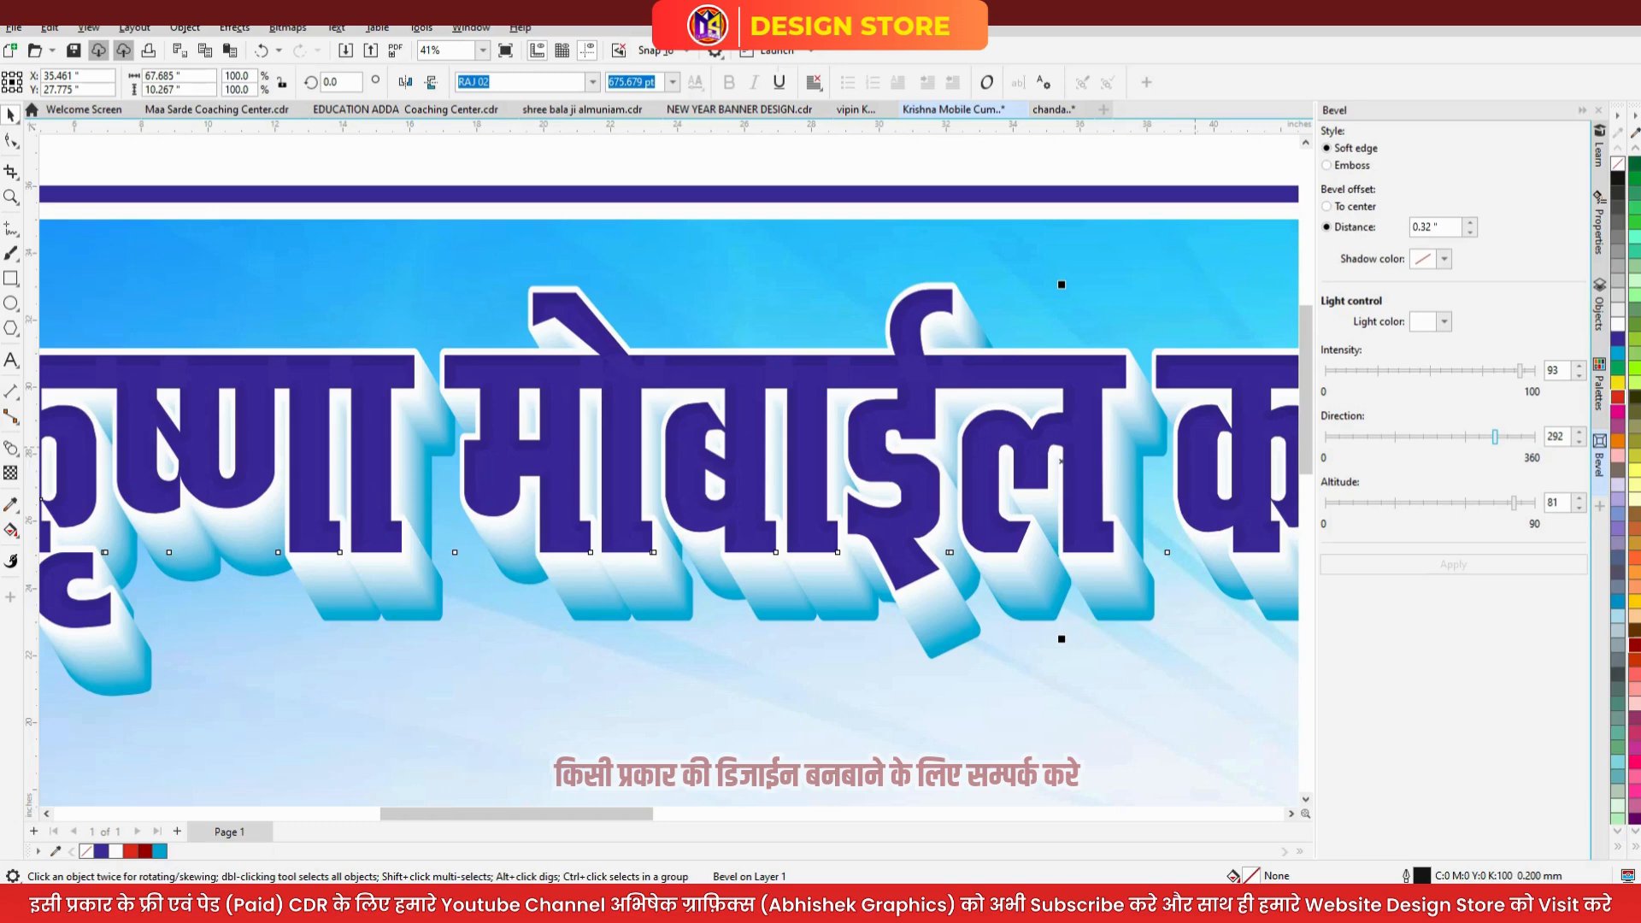
left_click(1617, 396)
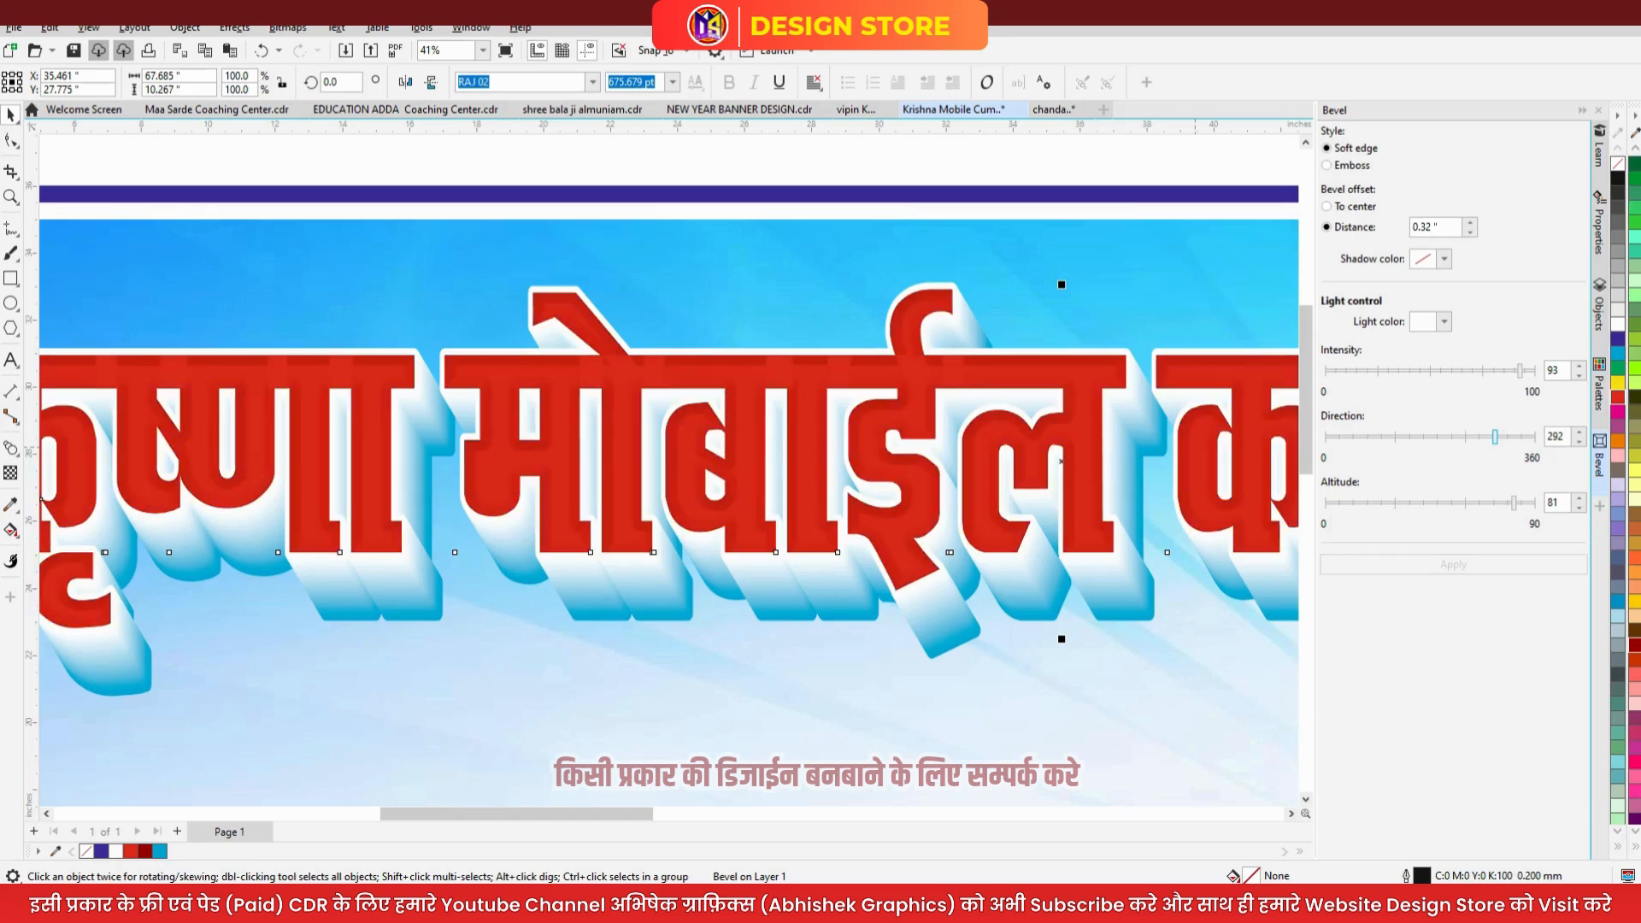
scroll(664, 362, "down", 3)
left_click(756, 198)
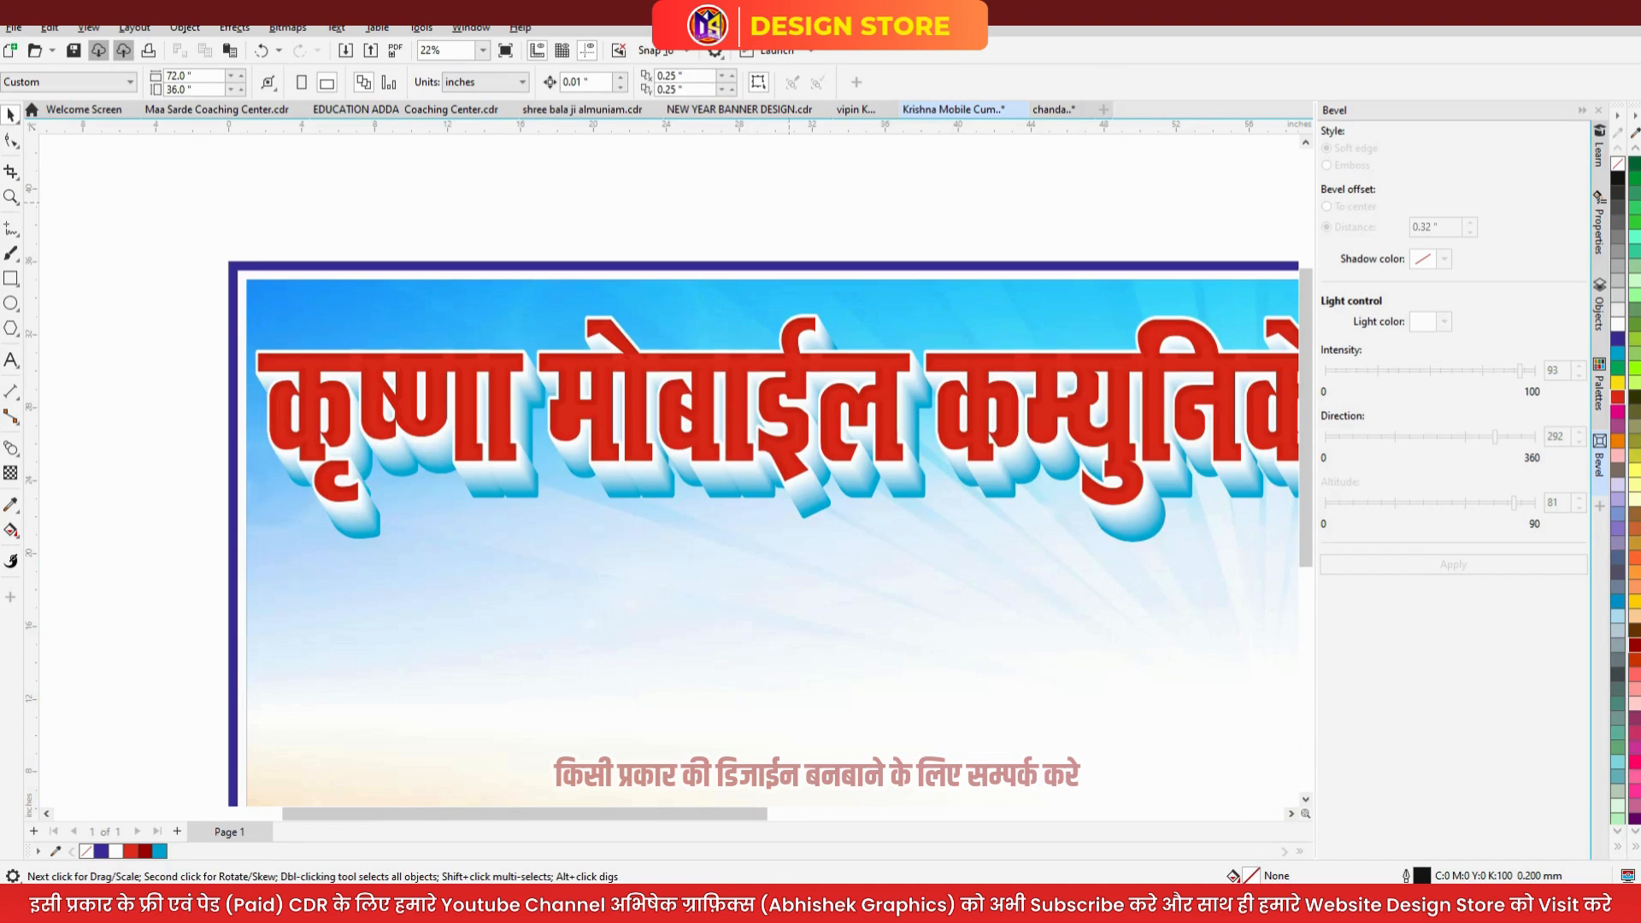
left_click(873, 411)
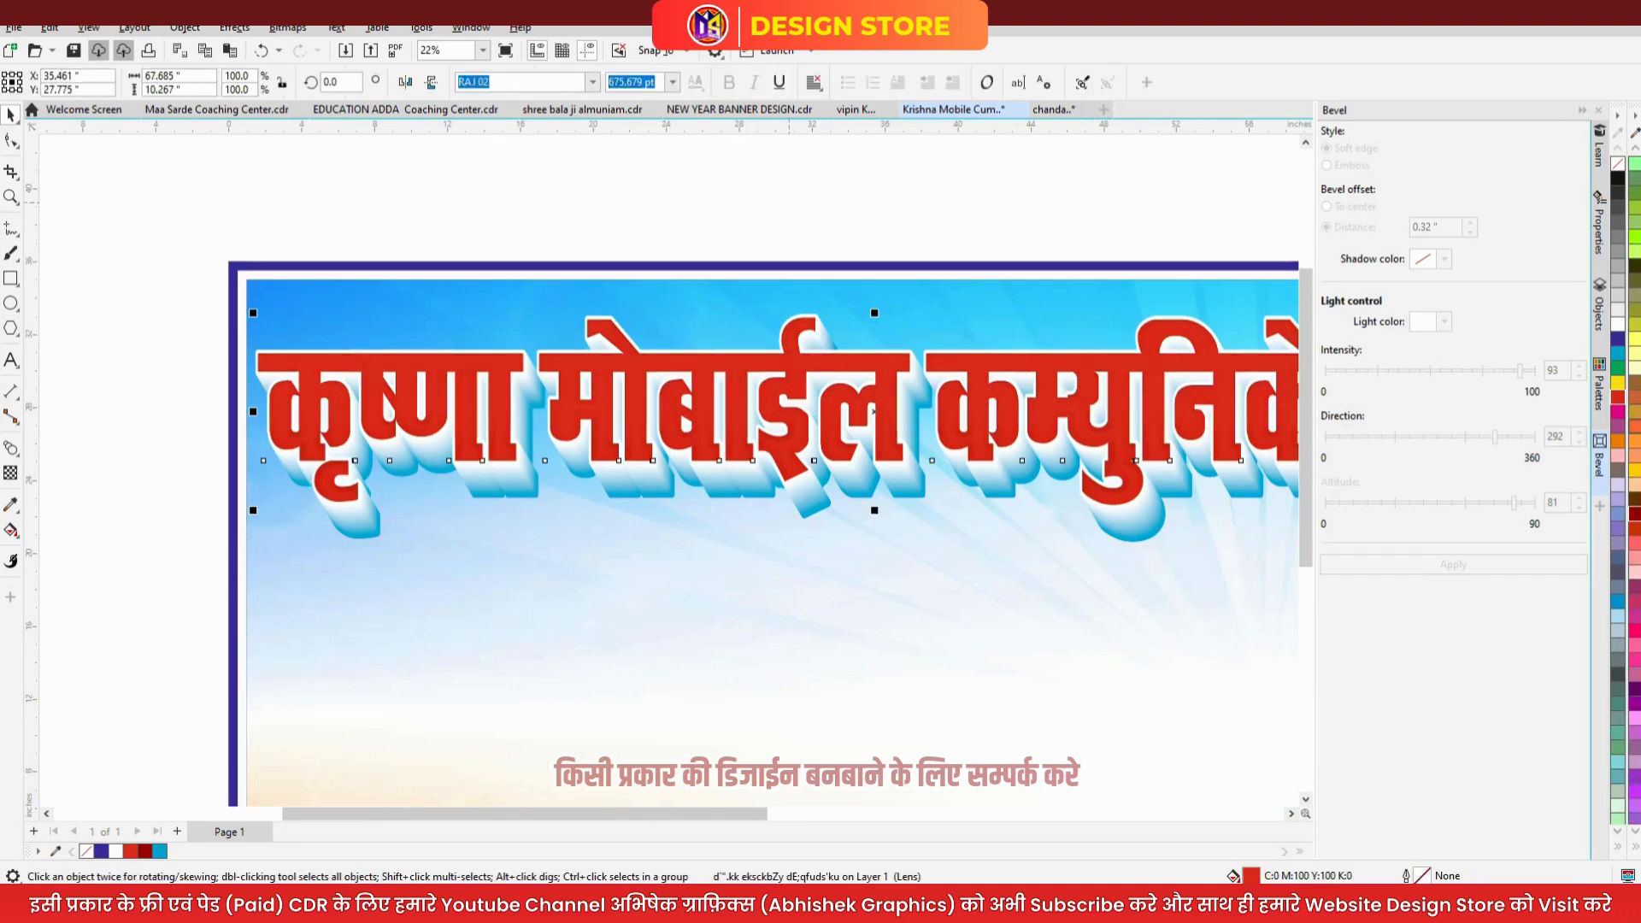
left_click(1633, 469)
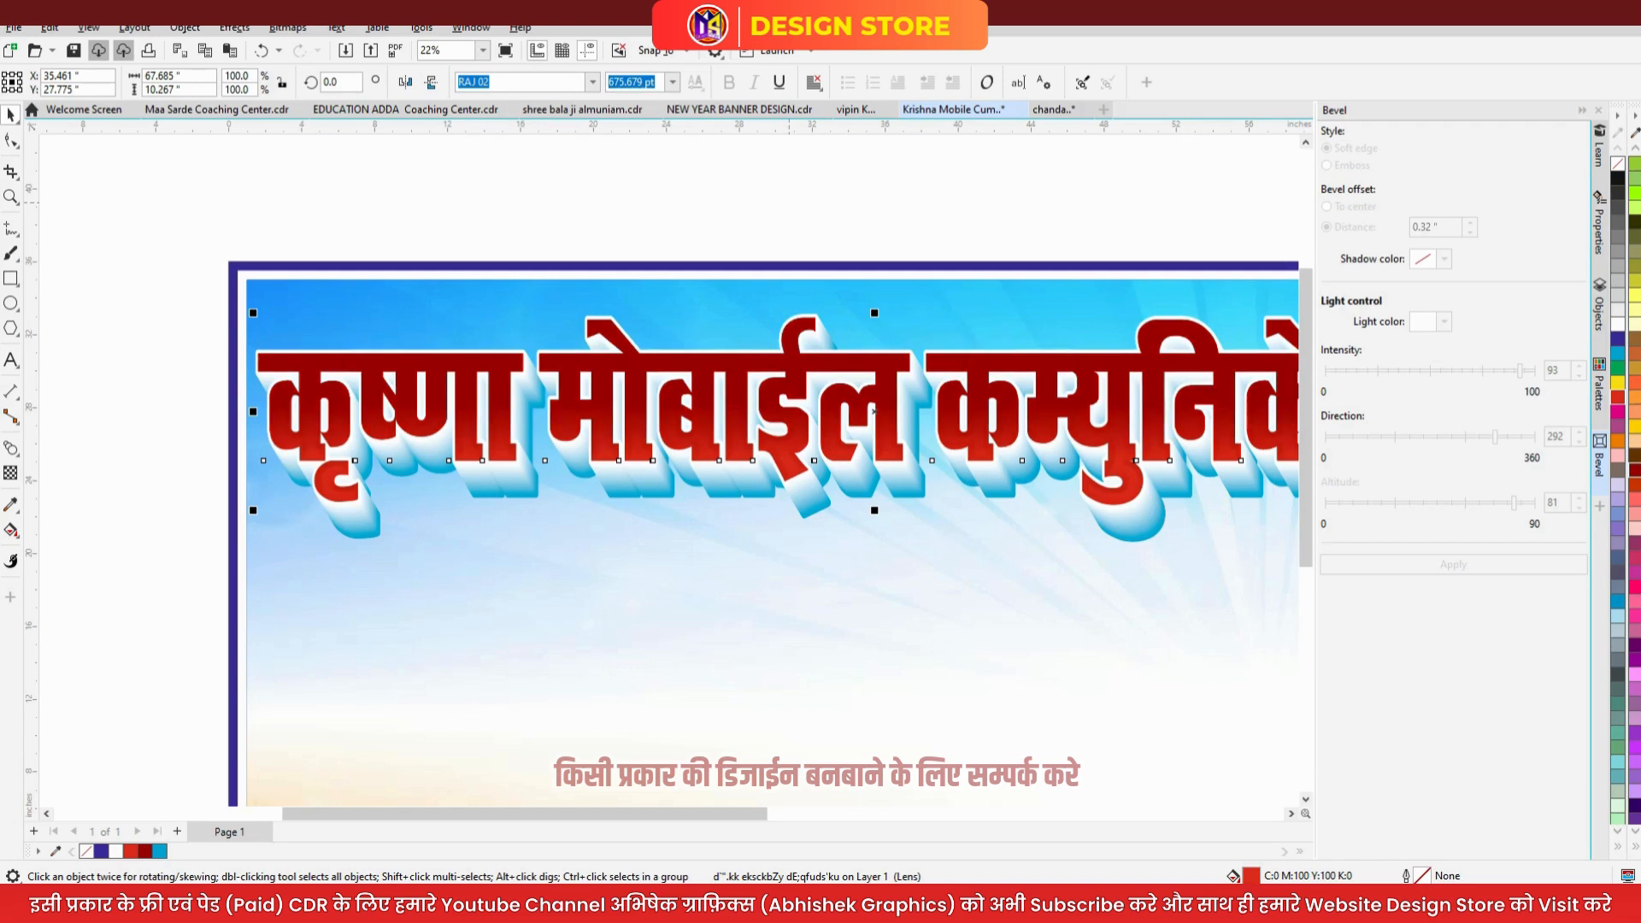
- Fade the headline's lens layer with a top-to-bottom fountain transparency, dark red to brighter red
left_click(10, 472)
left_click_drag(501, 403, 501, 367)
scroll(506, 353, "up", 4)
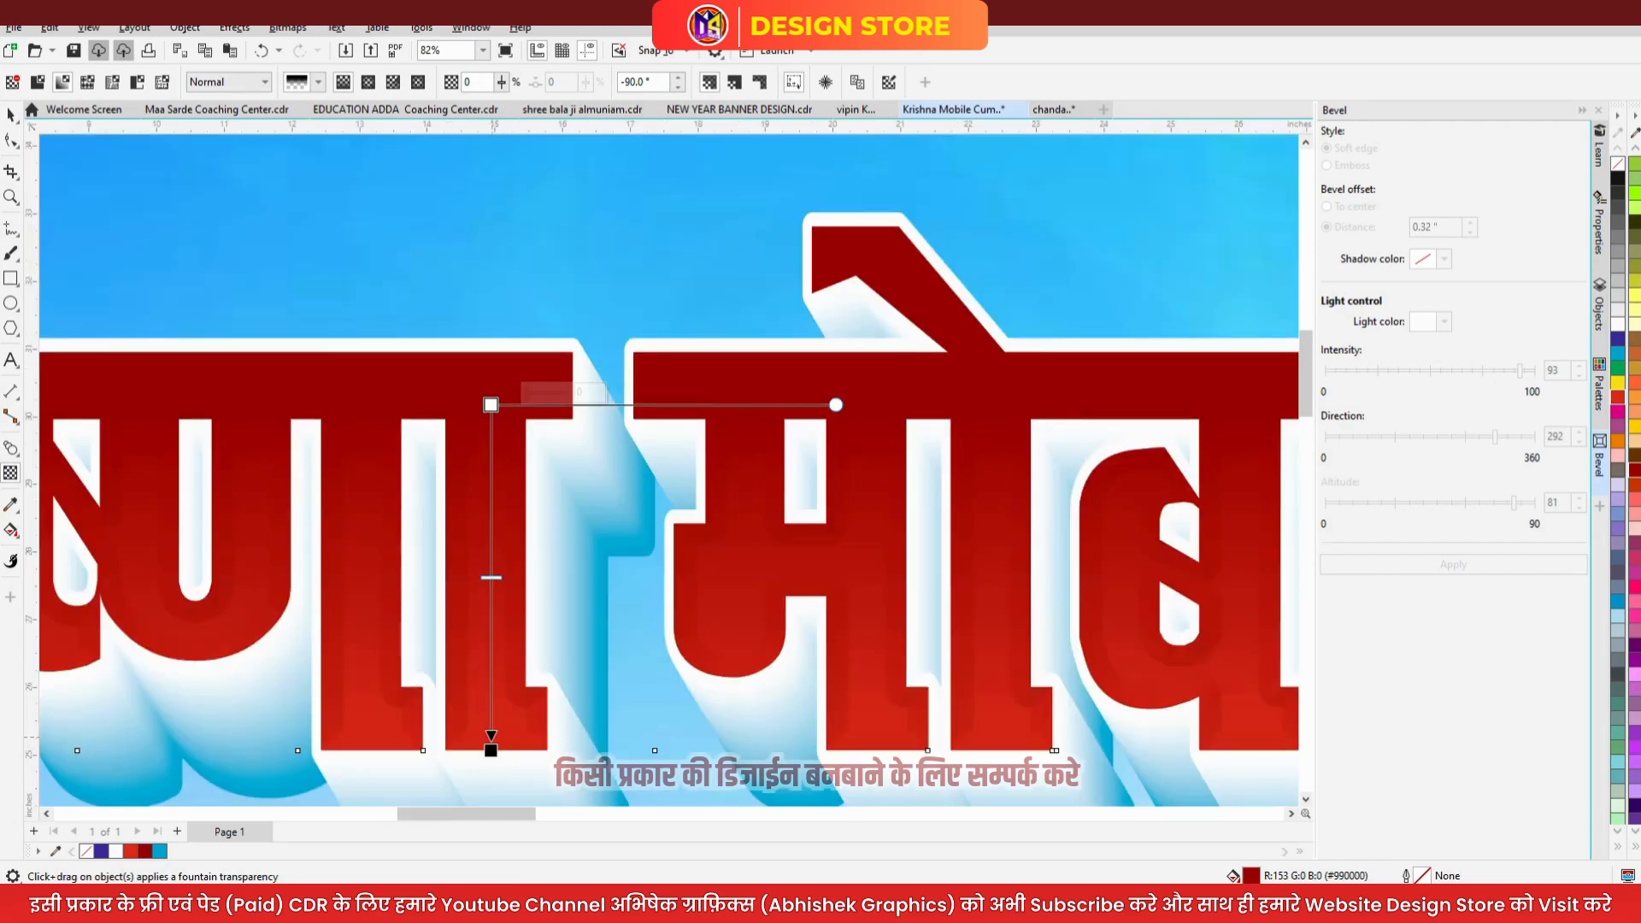
left_click_drag(491, 751, 491, 578)
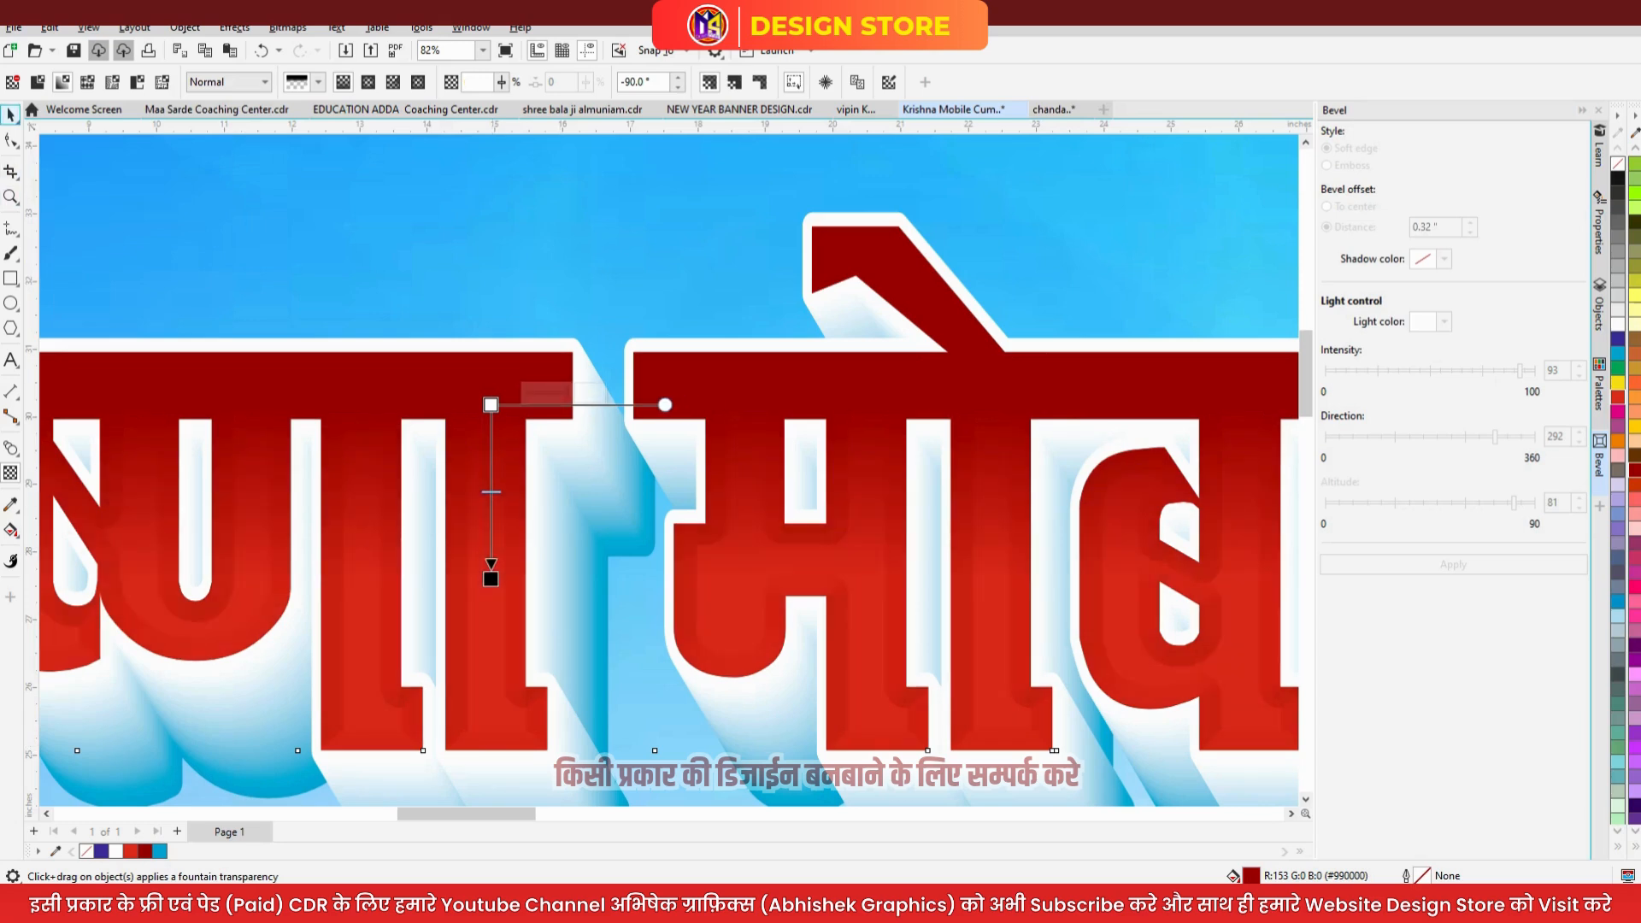
left_click(10, 114)
scroll(709, 347, "down", 3)
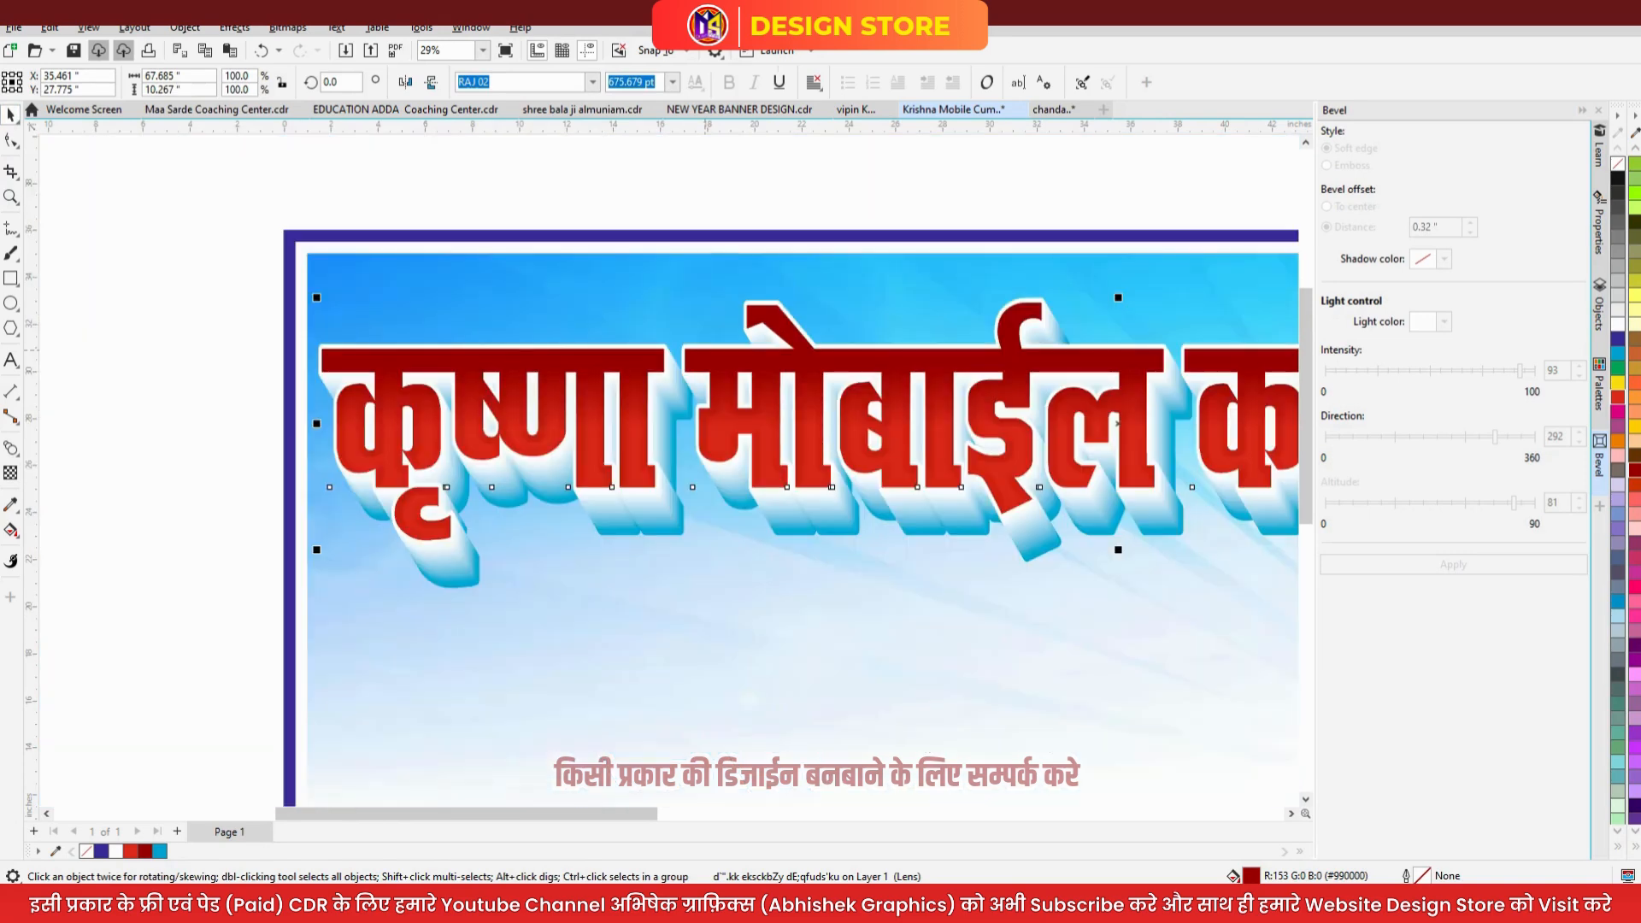
left_click(547, 205)
key("F4")
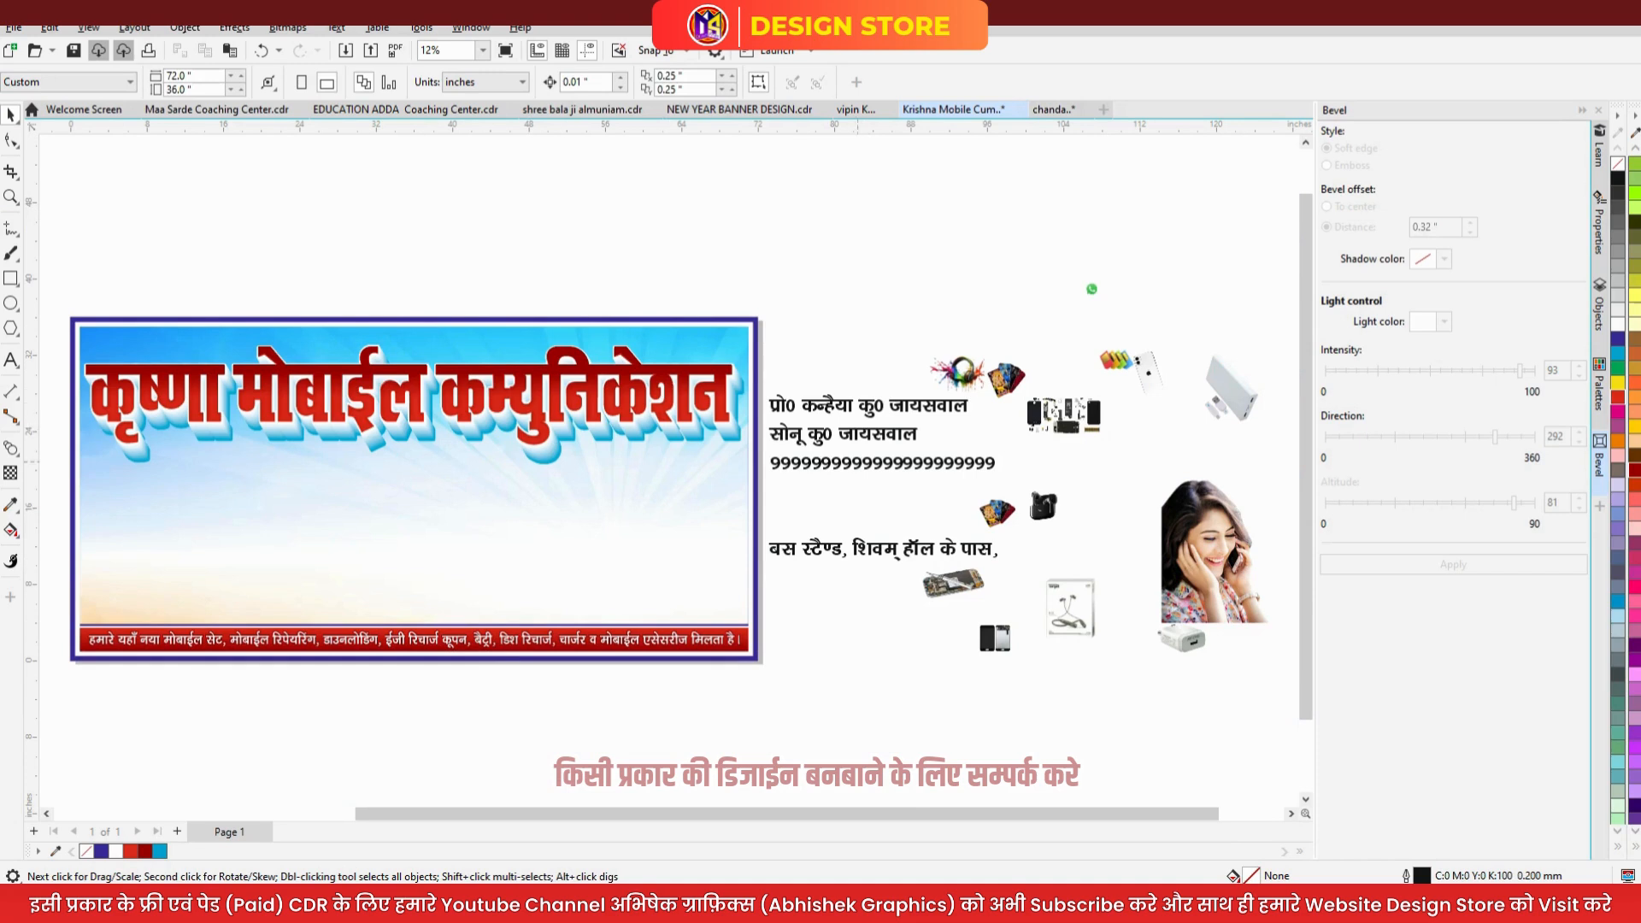
- Draw a thin green rectangle with no outline just below the headline and widen it
scroll(1044, 502, "down", 2)
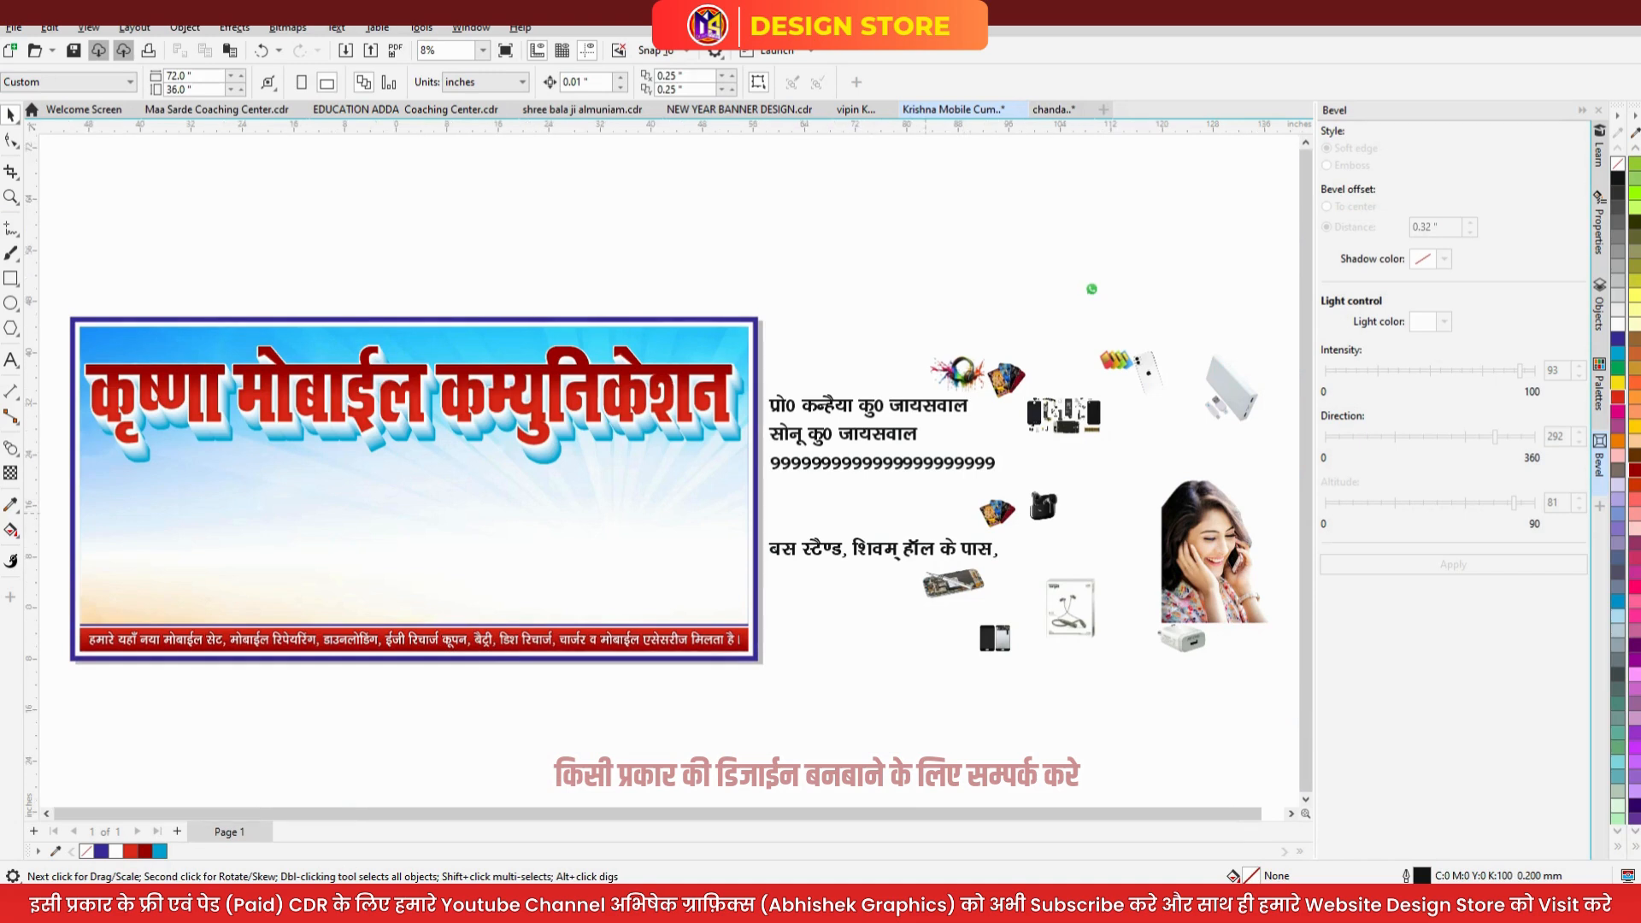
scroll(1044, 502, "up", 1)
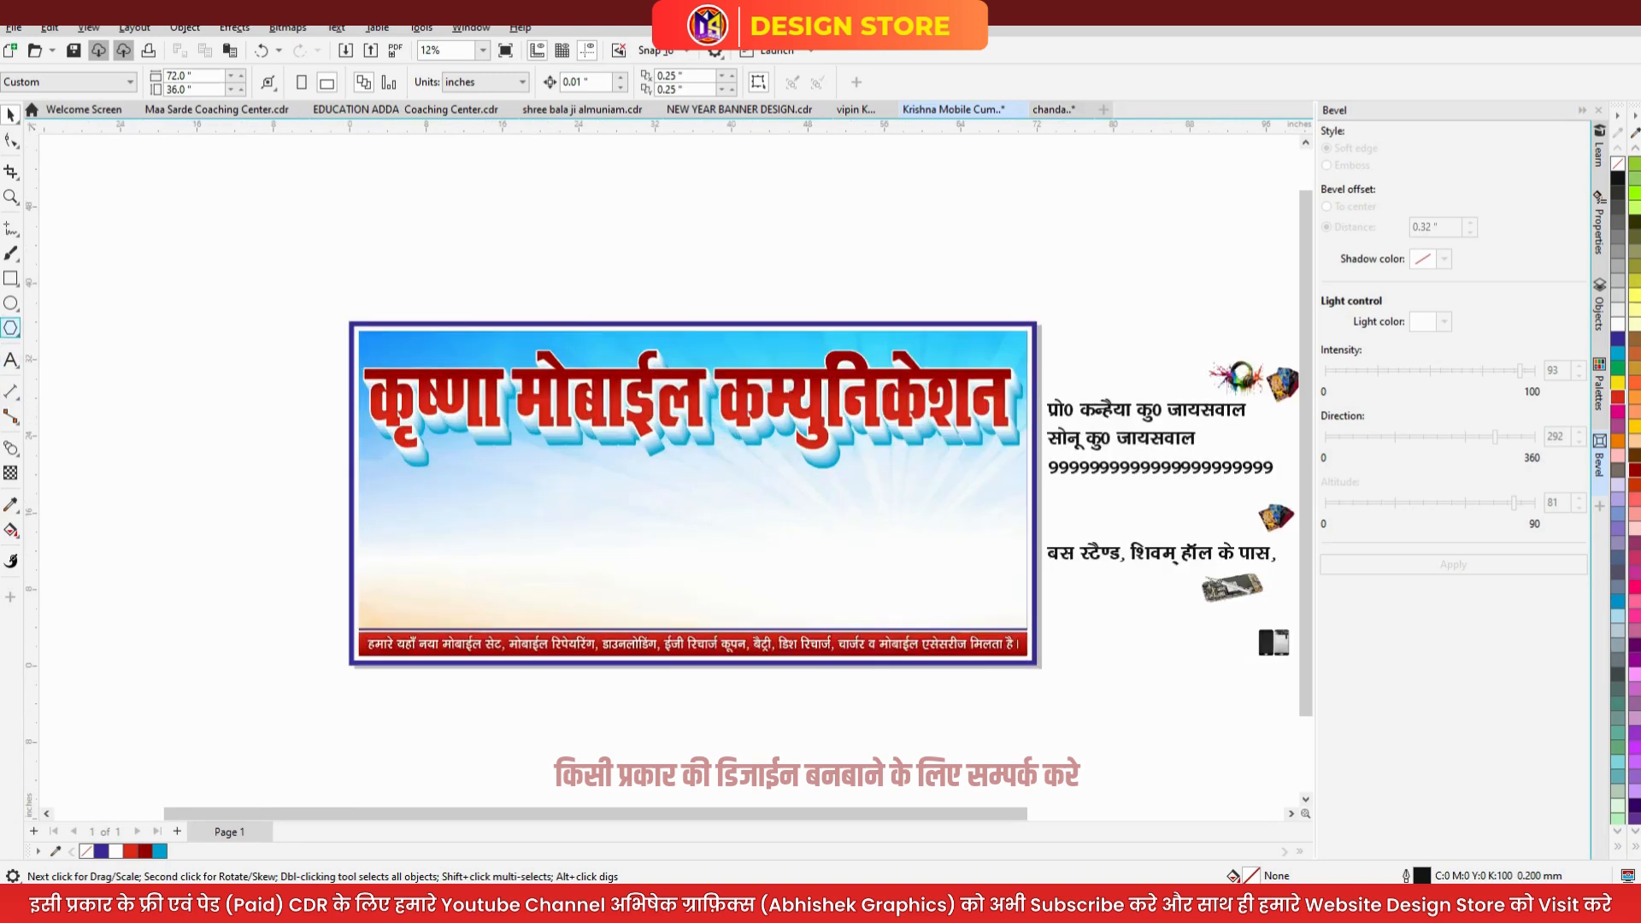
left_click(10, 278)
mouse_move(441, 459)
left_mouse_down()
mouse_move(567, 481)
mouse_move(784, 481)
left_mouse_up()
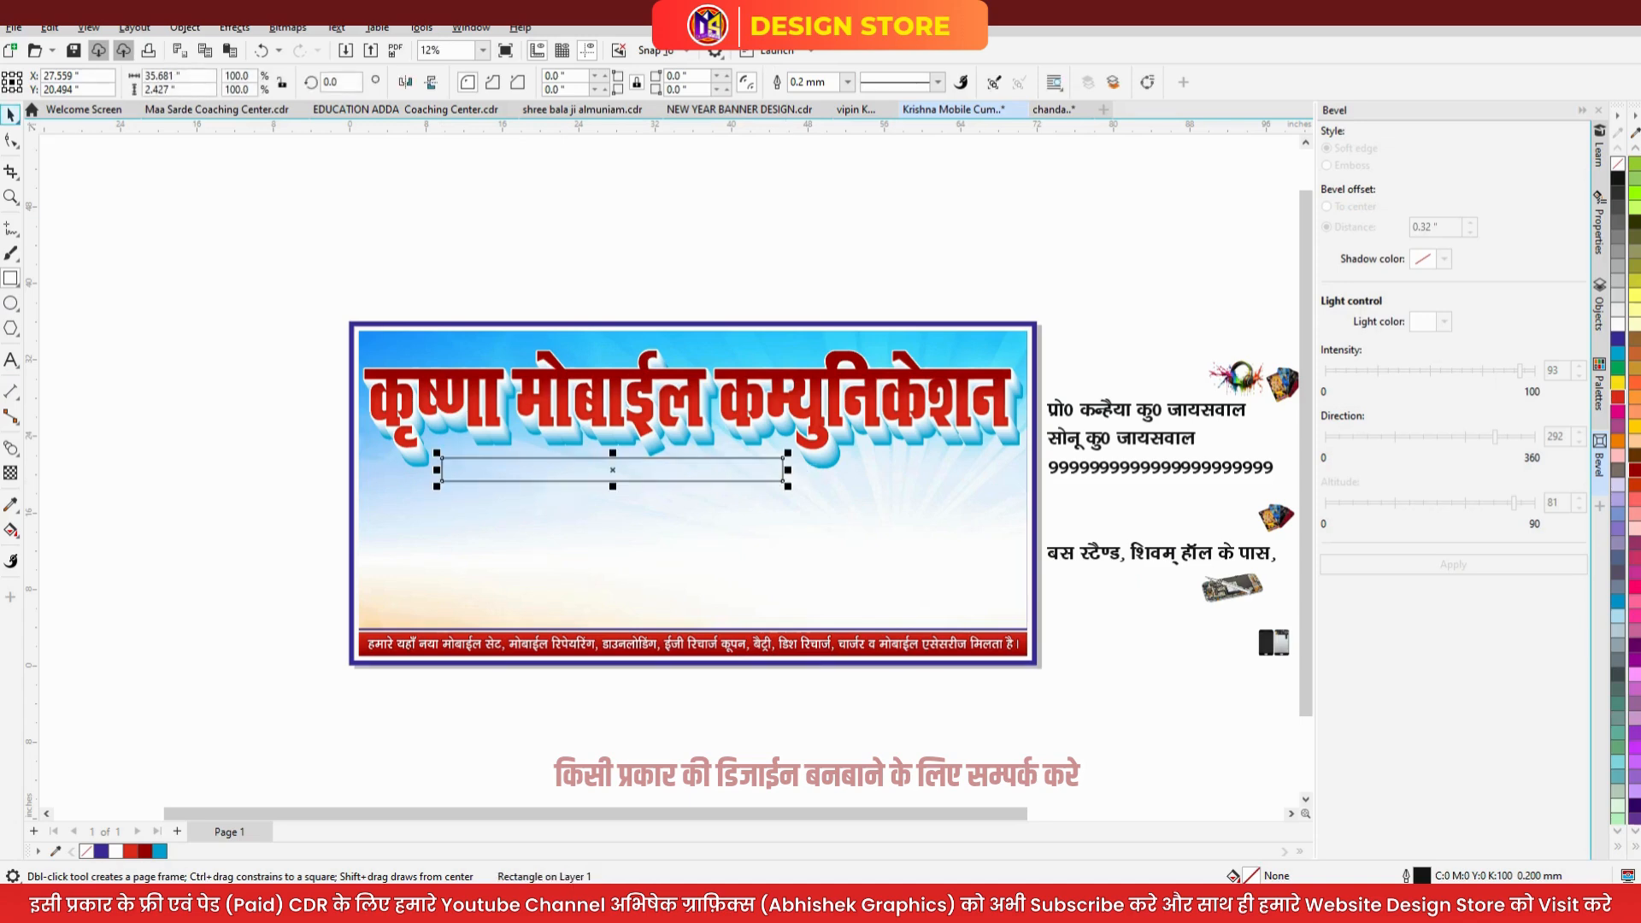
left_click(10, 114)
scroll(616, 461, "up", 1)
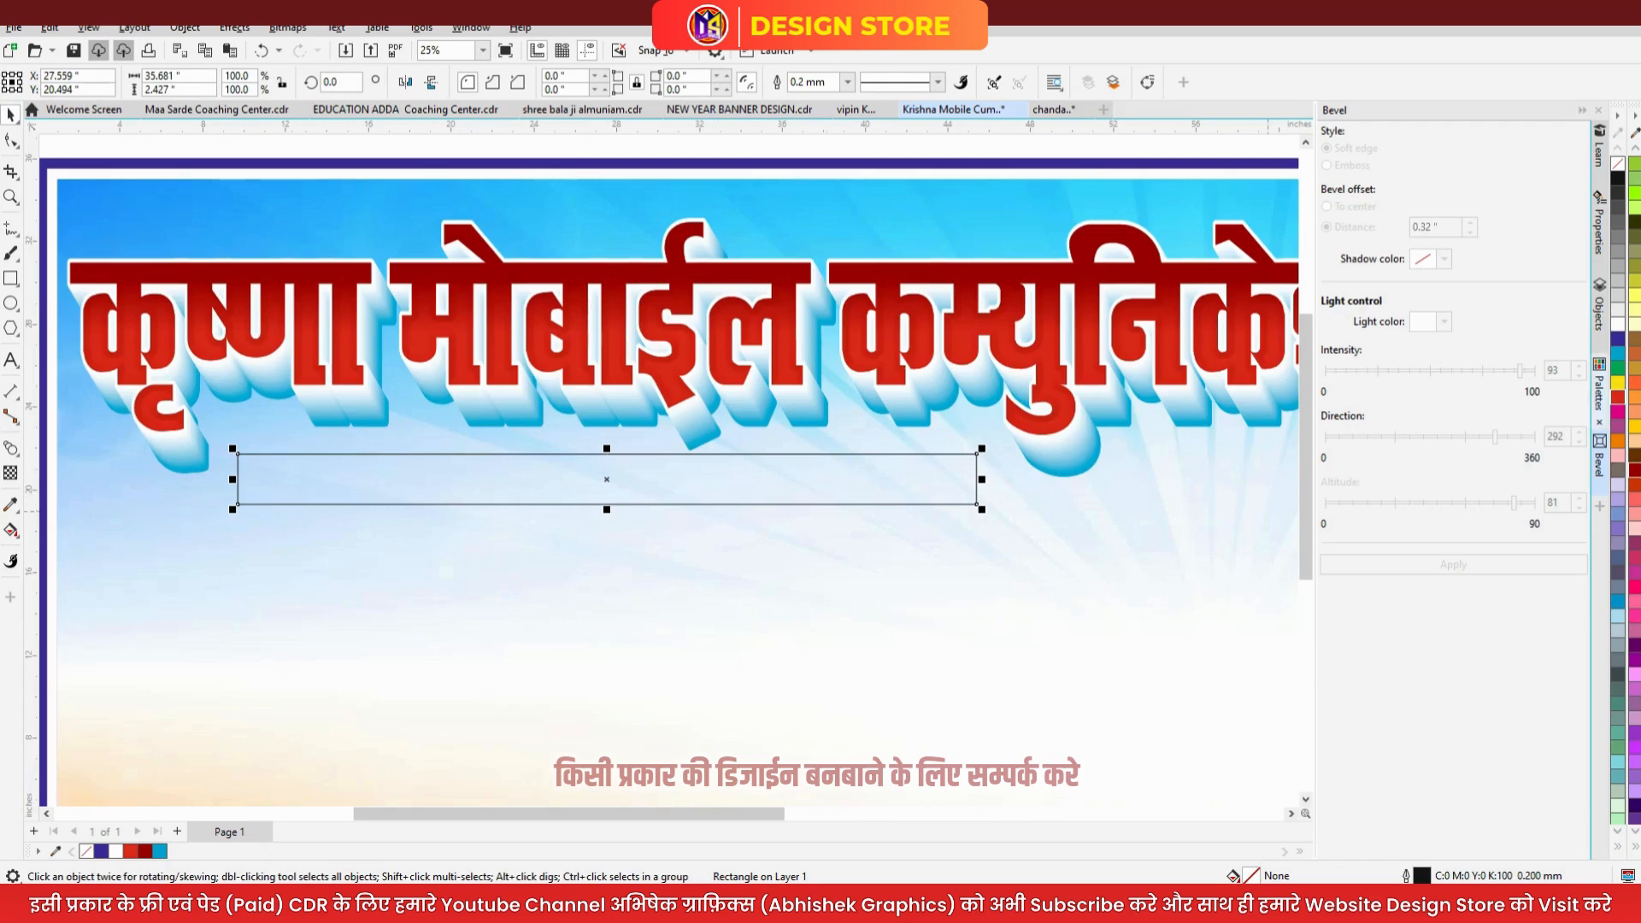
left_click(1617, 368)
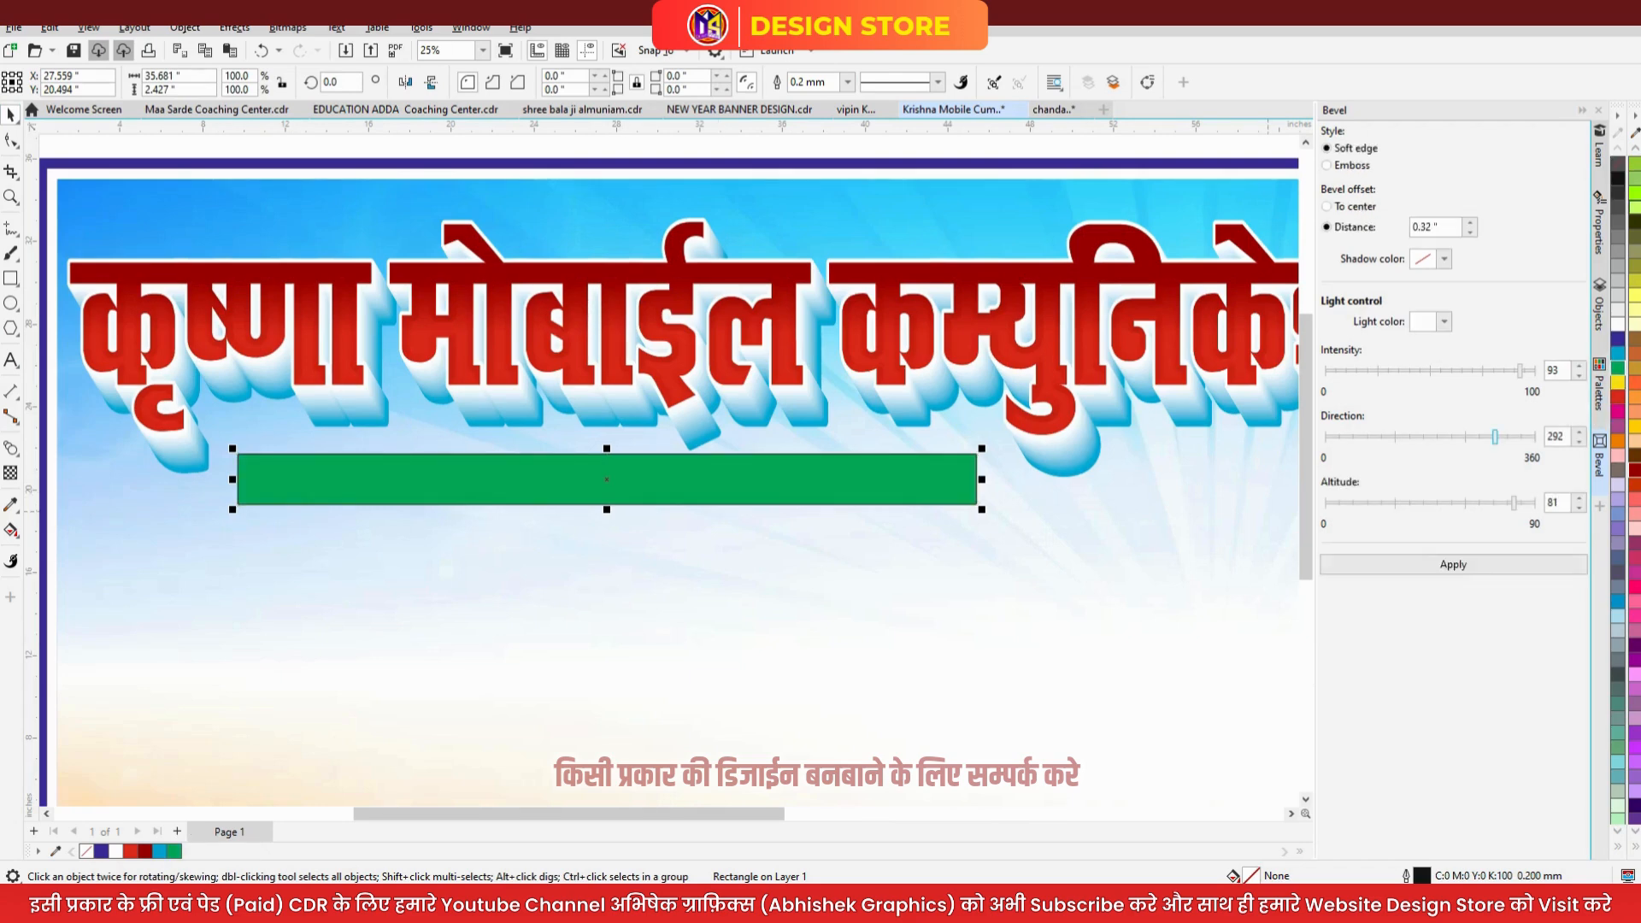
right_click(1617, 162)
left_click_drag(706, 478, 705, 485)
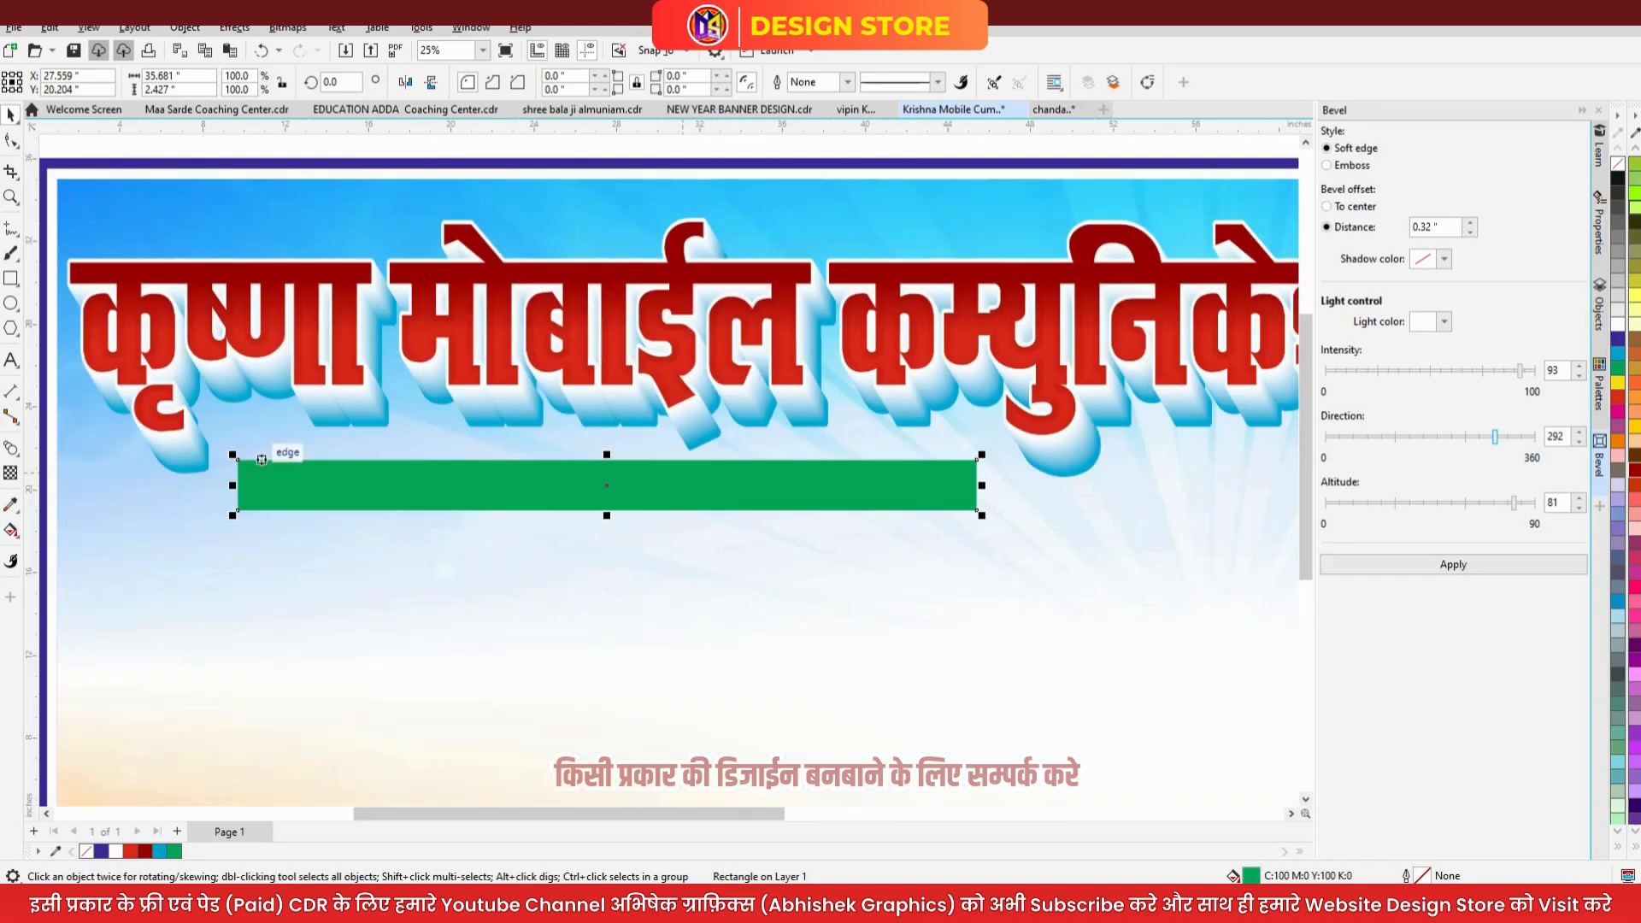
left_click_drag(236, 485, 297, 477)
- Fade the green bar's left end with a fountain transparency
scroll(289, 478, "up", 1)
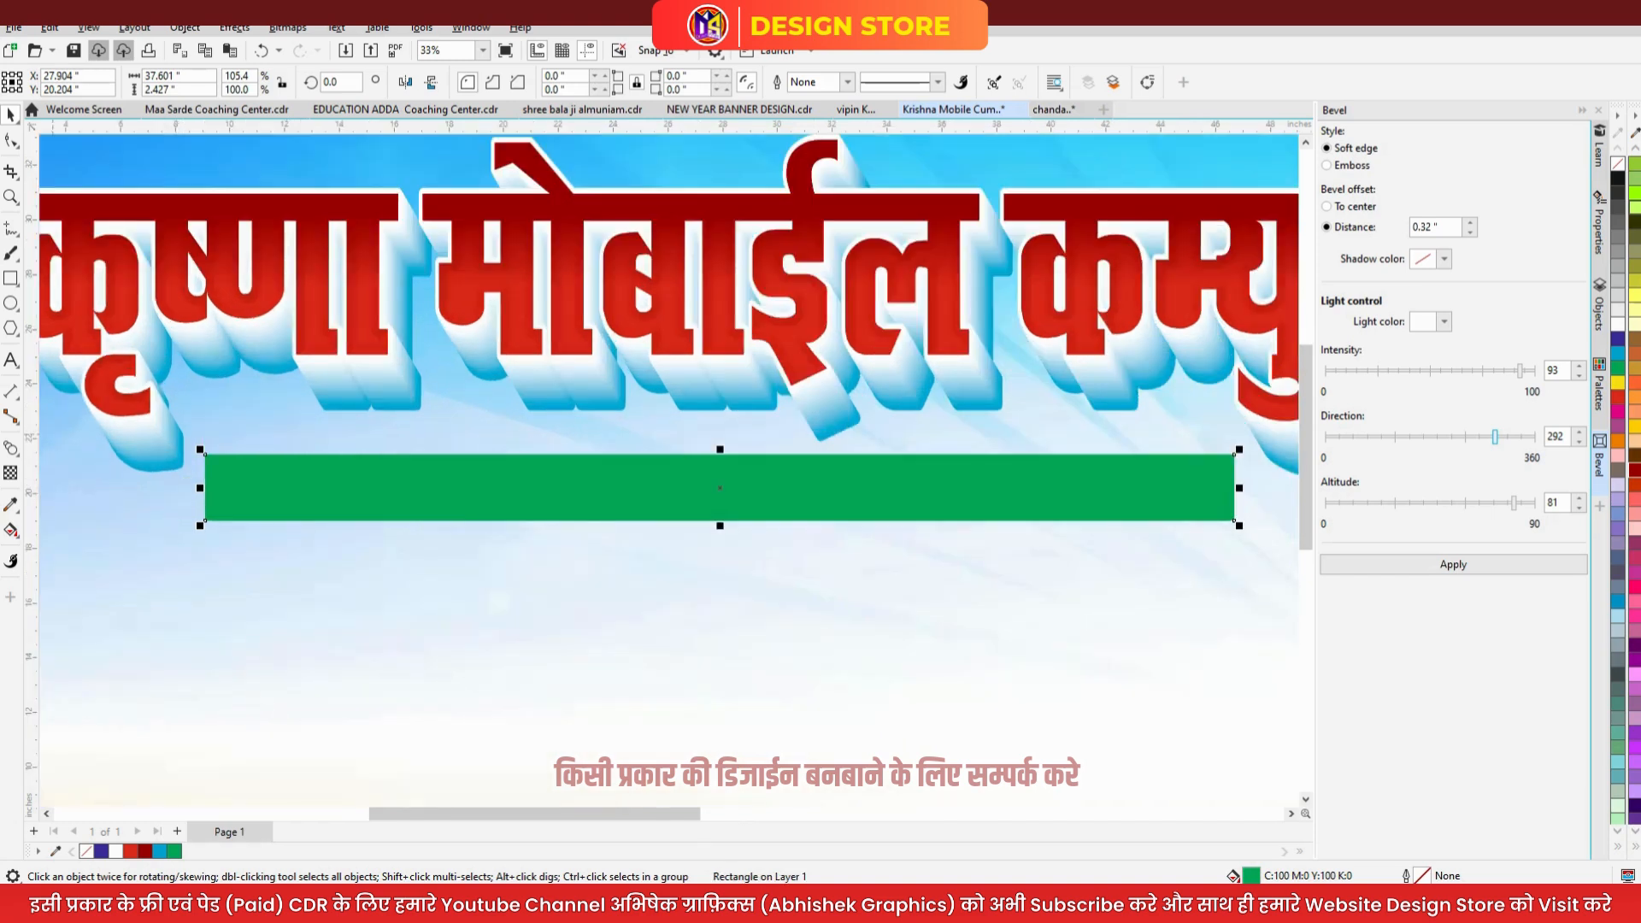
left_click(11, 473)
left_click_drag(311, 484, 215, 484)
key("space")
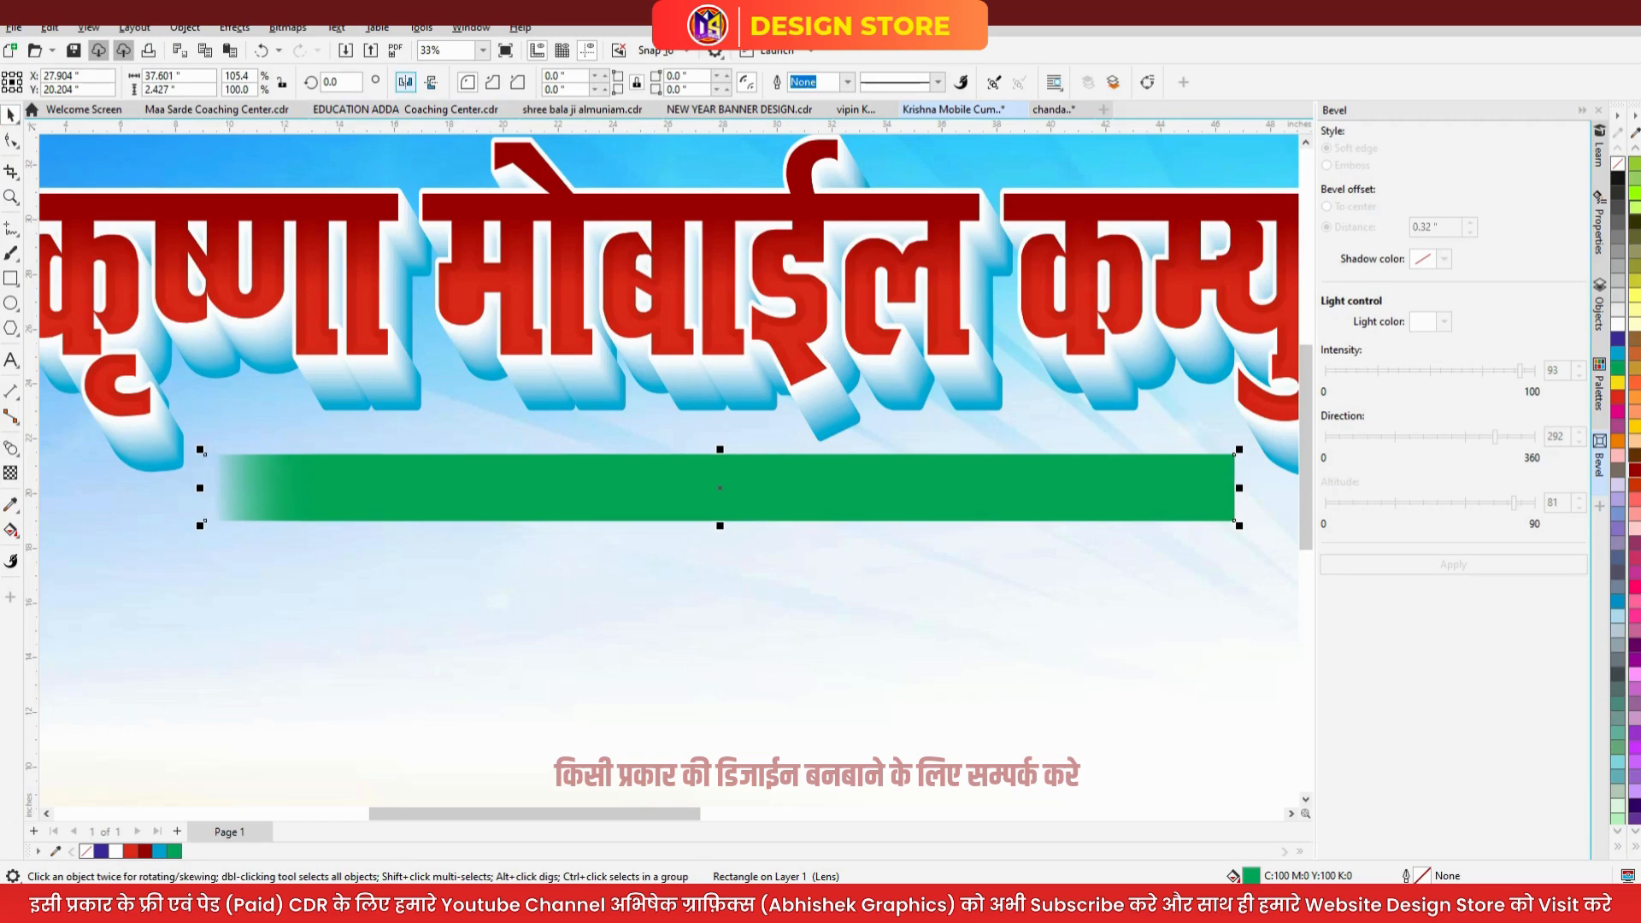
- Mirror the copied bar, slide it to the right, and group both halves
left_click(405, 82)
left_click_drag(720, 488, 960, 488)
left_click(436, 500, "shift")
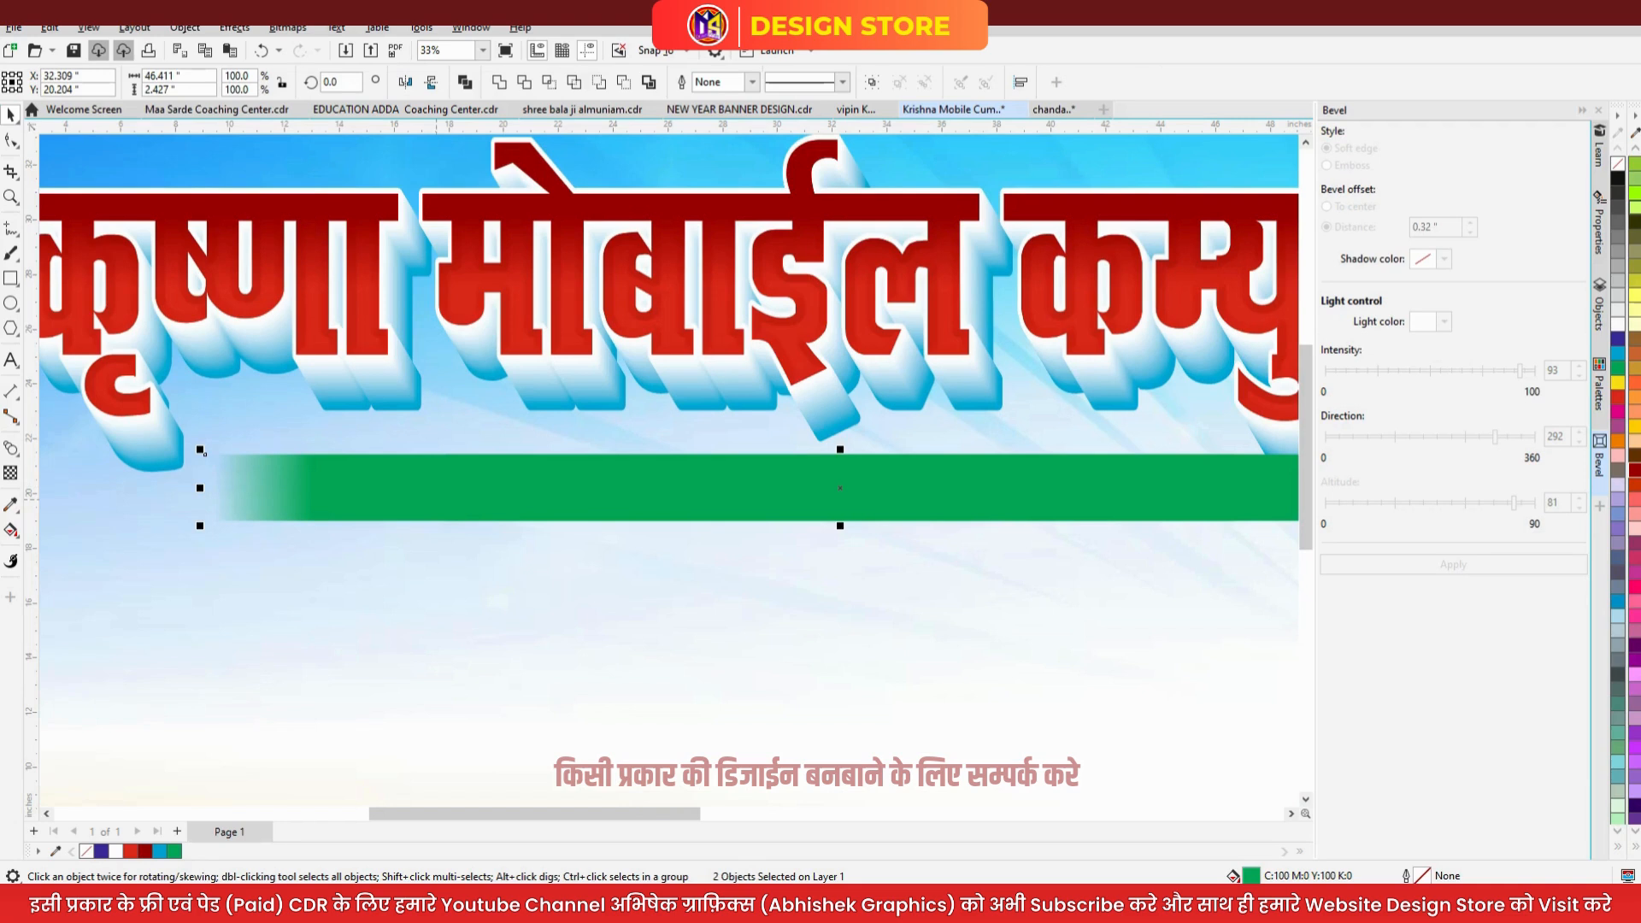
key("ctrl+g")
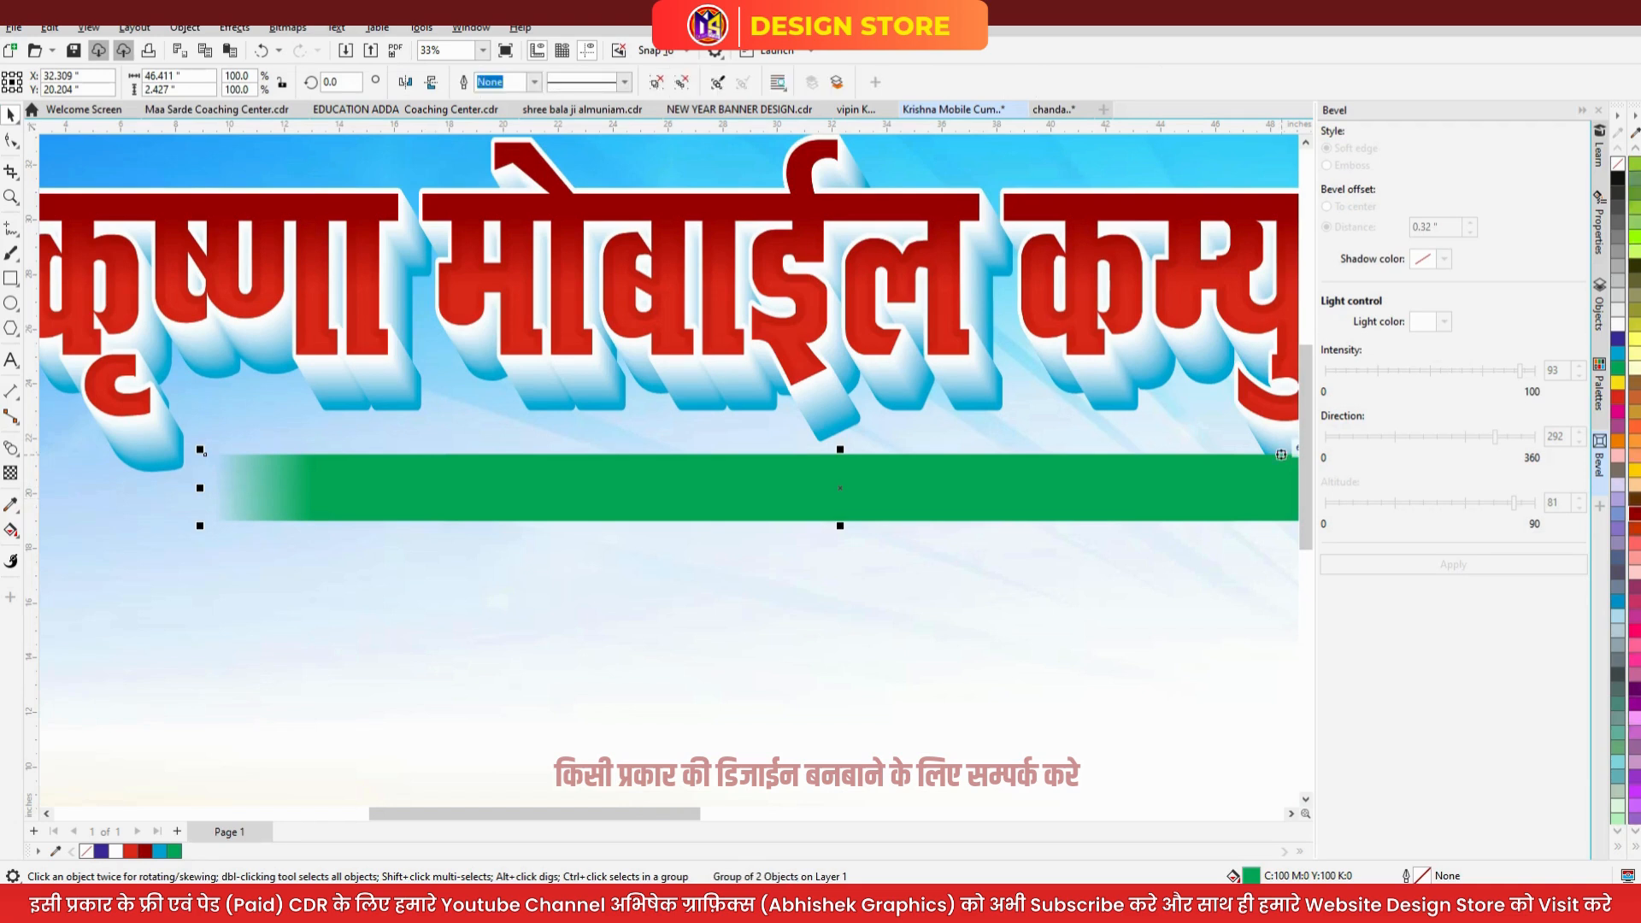
- Give the grouped bar a top-to-bottom fountain fill with green at both nodes
scroll(1634, 346, "up", 2)
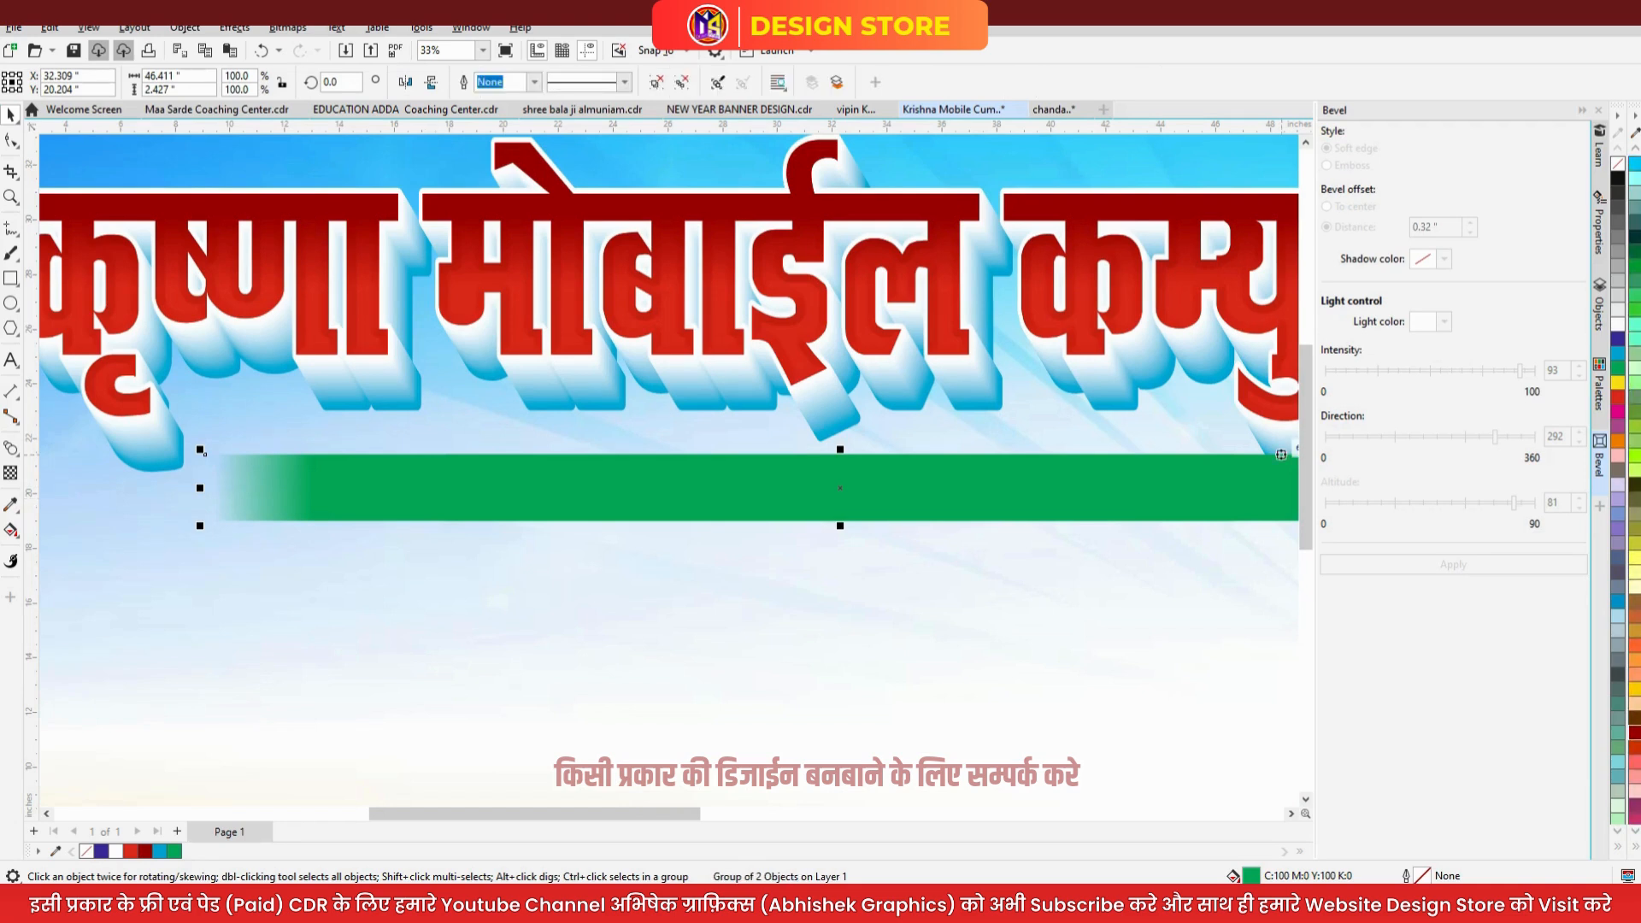
left_click(1634, 309)
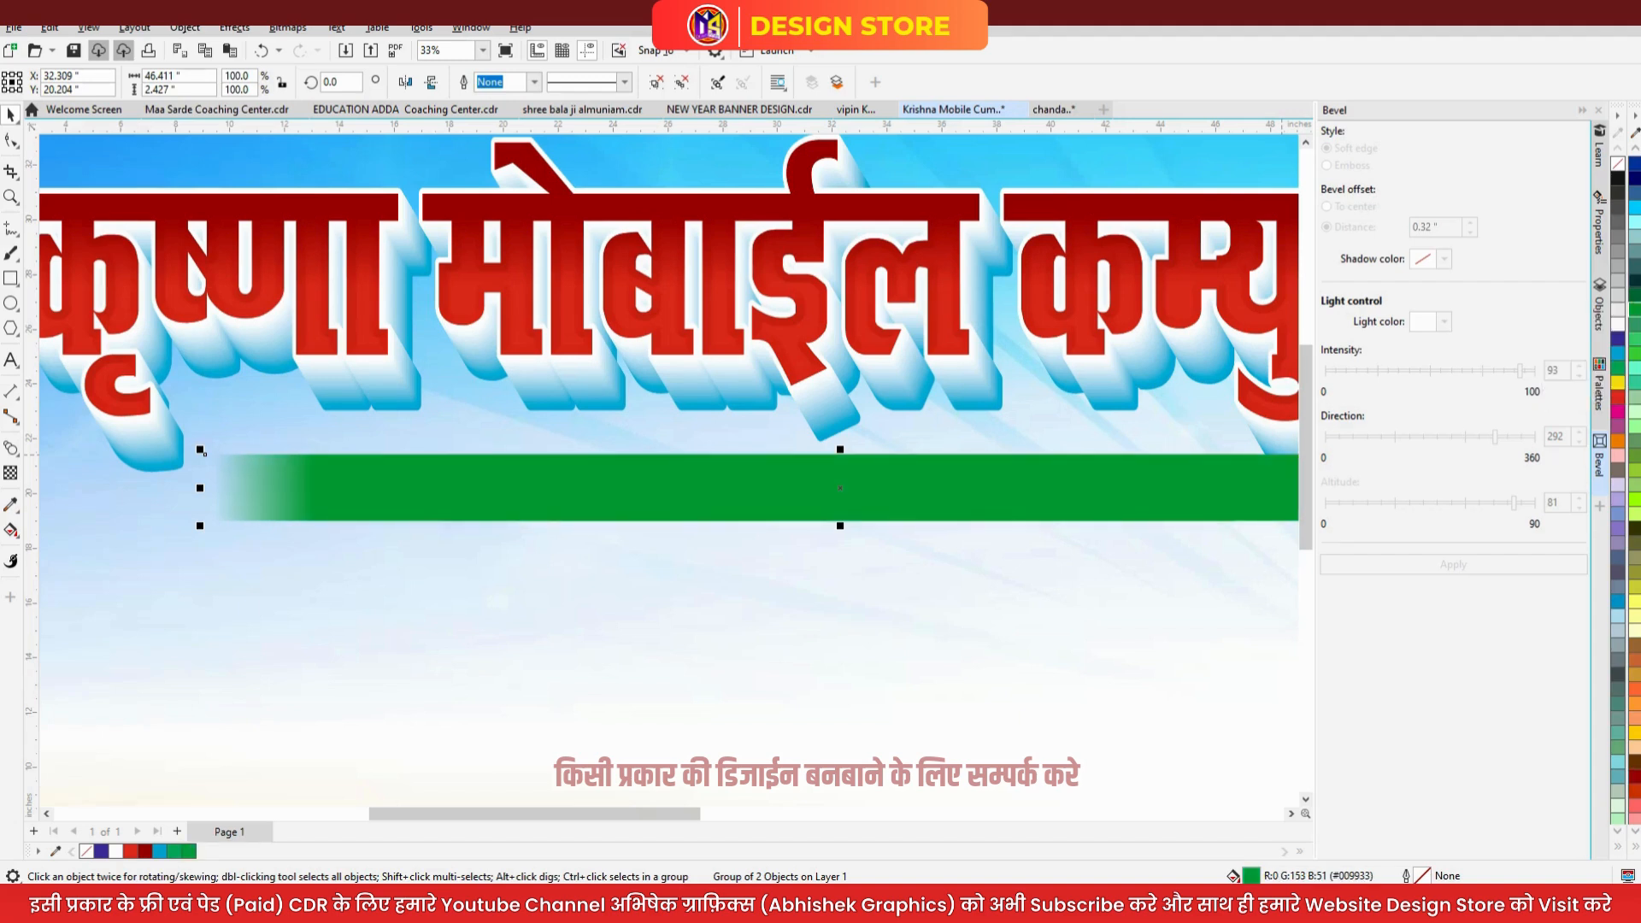
left_click(1634, 280)
key("g")
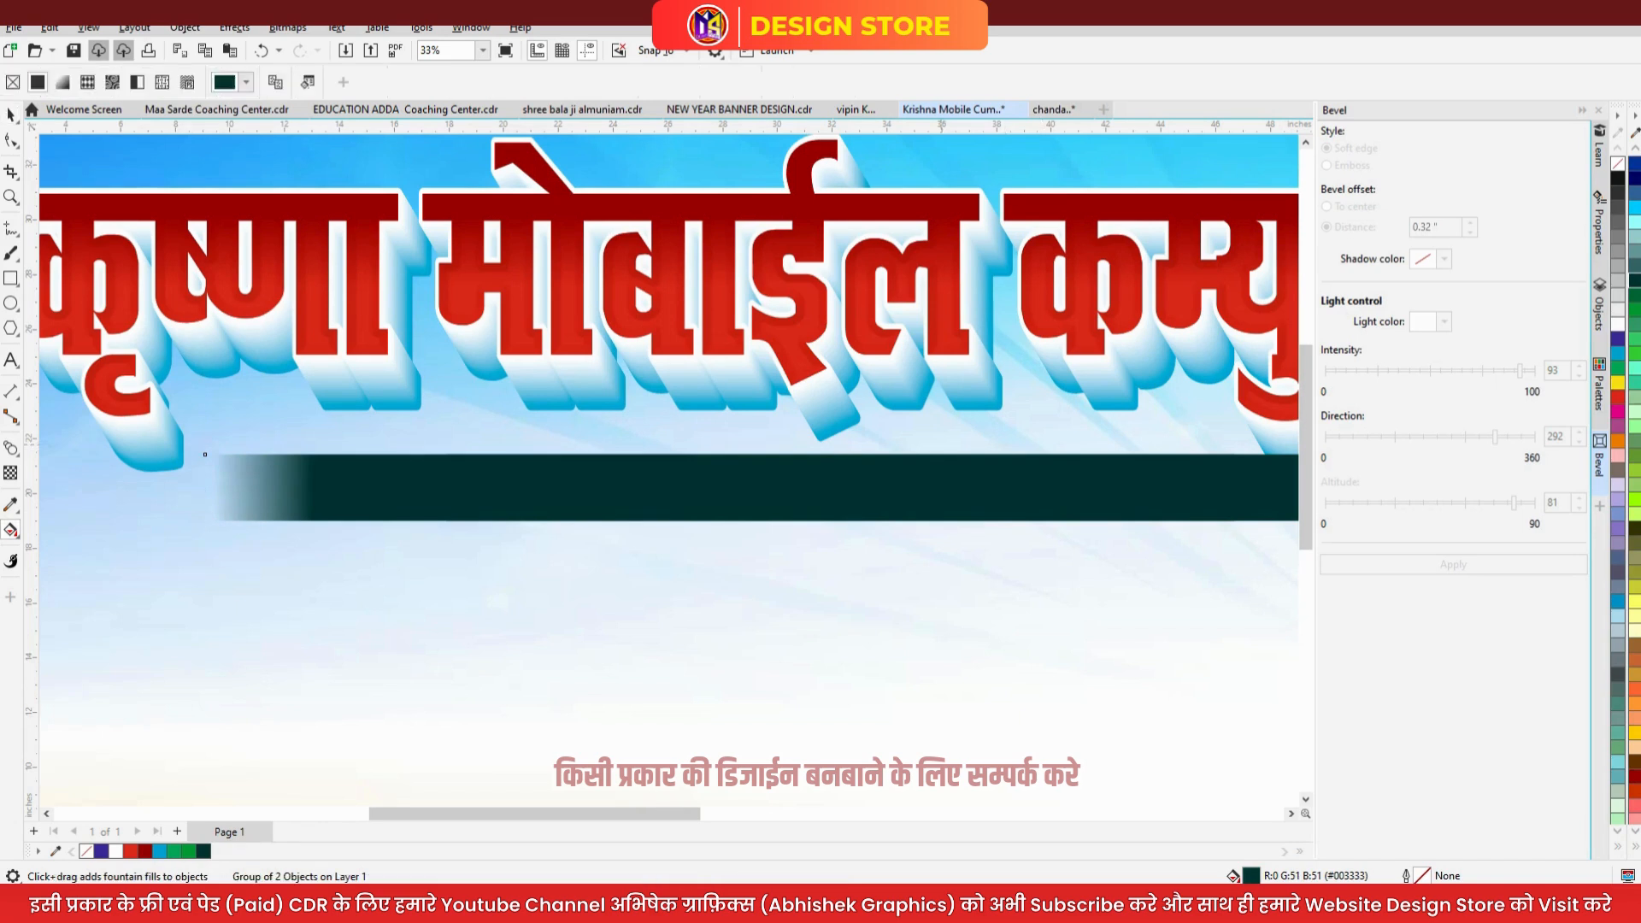
left_click_drag(911, 451, 912, 521)
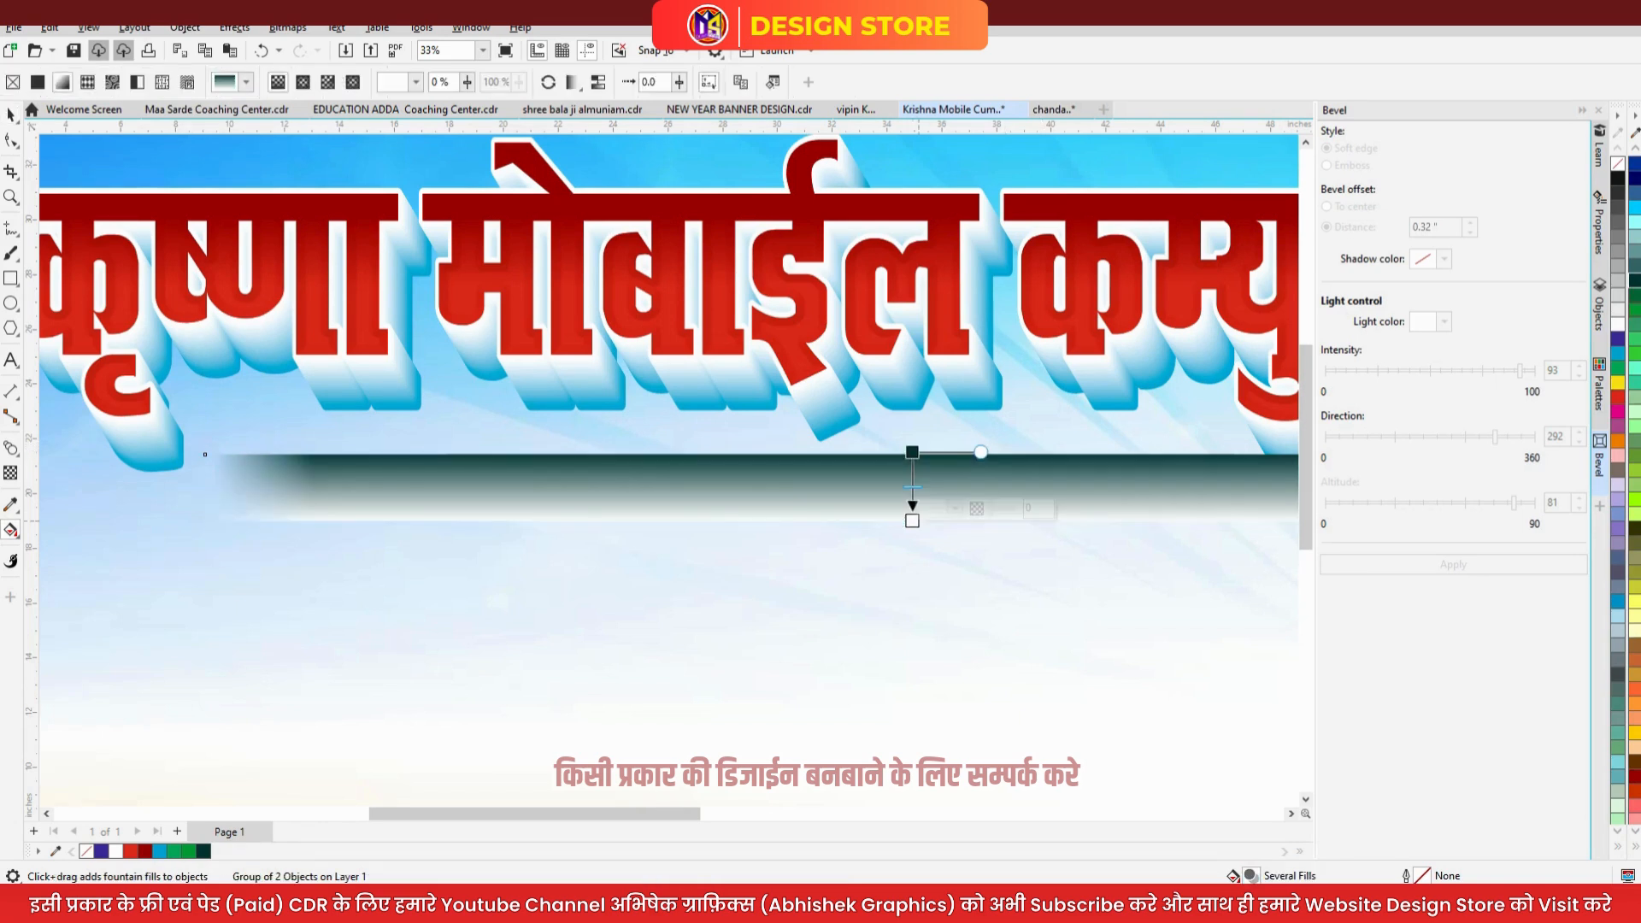
left_click(1634, 309)
left_click(912, 452)
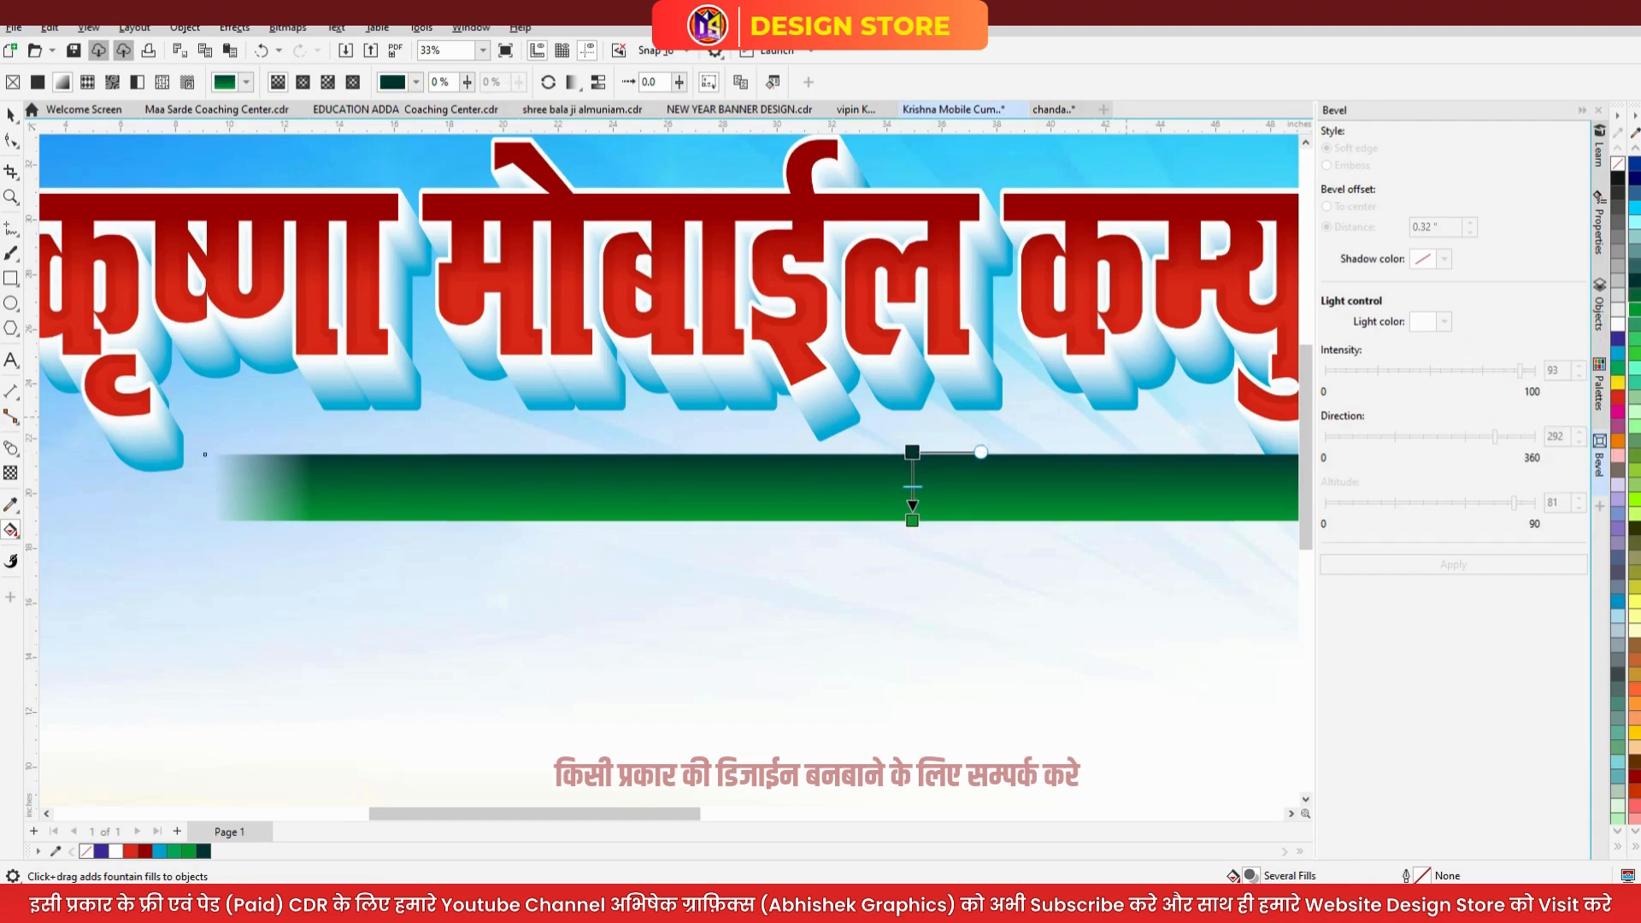
left_click(1634, 309)
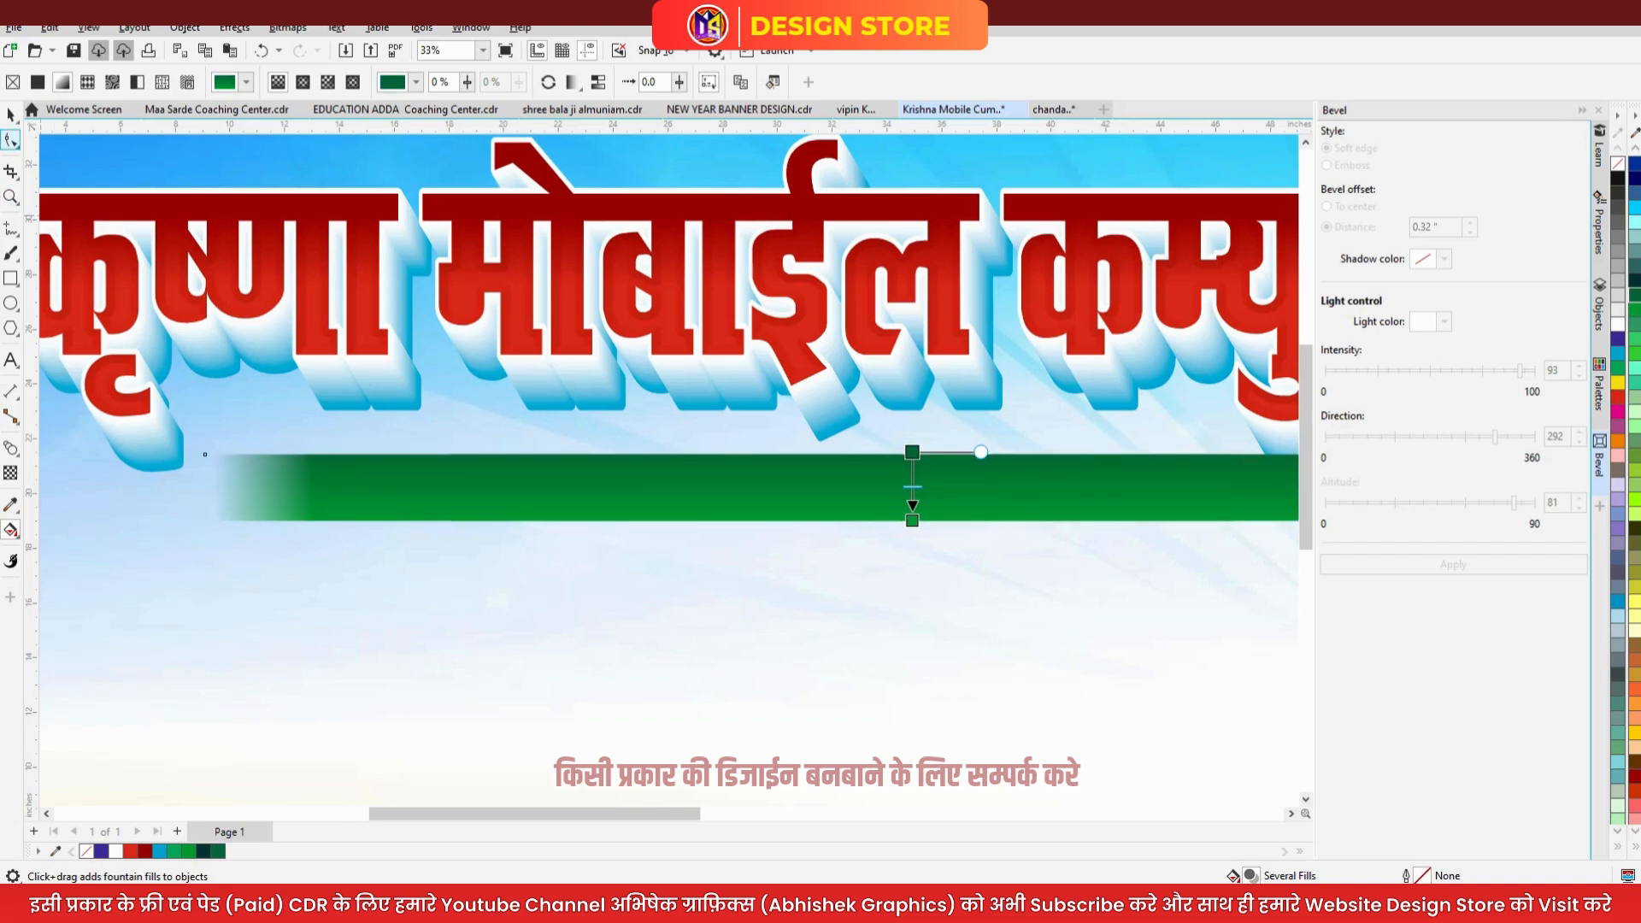
left_click(10, 114)
scroll(633, 450, "down", 2)
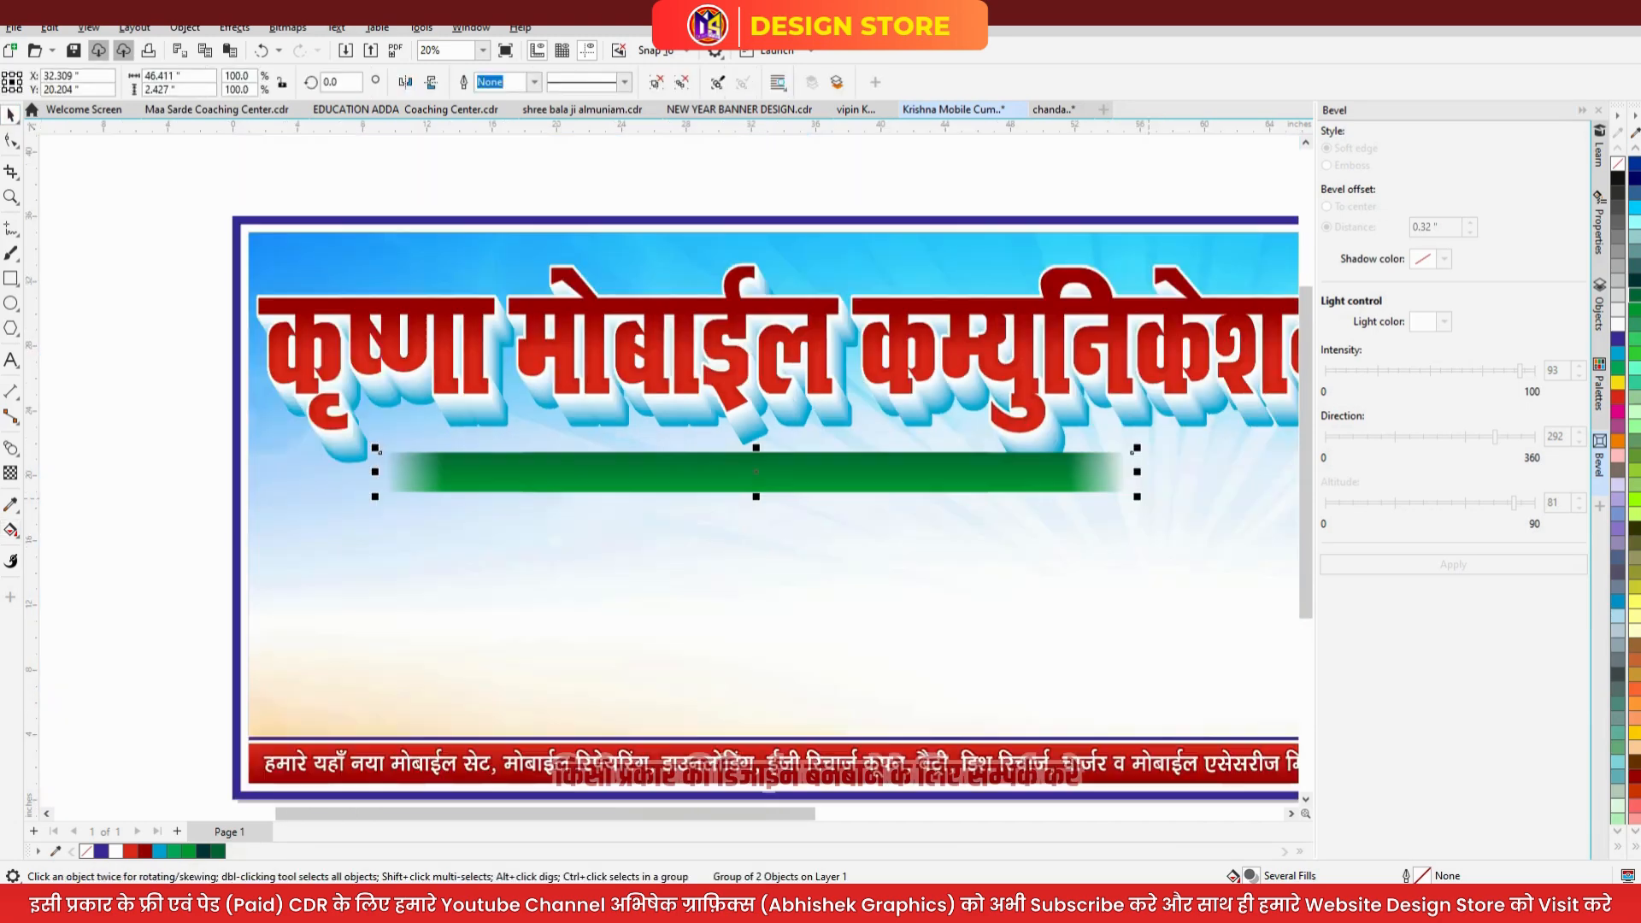
- Narrow the green bar, add thin red strips aligned to its edges, and group them
left_click_drag(1137, 471, 993, 471)
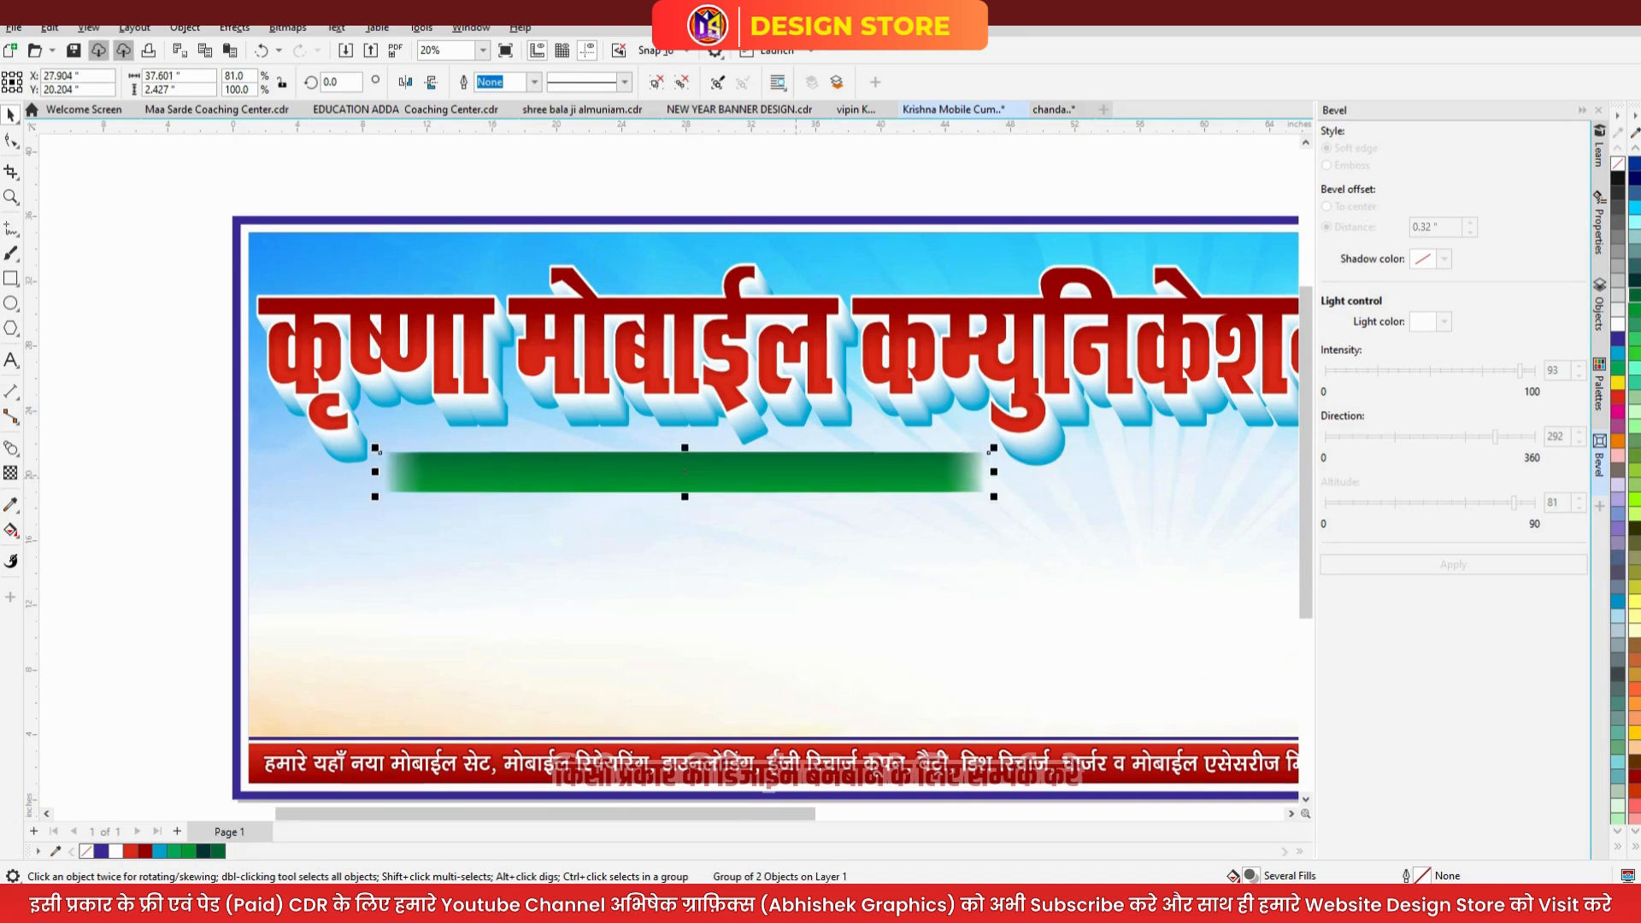
scroll(679, 496, "up", 1)
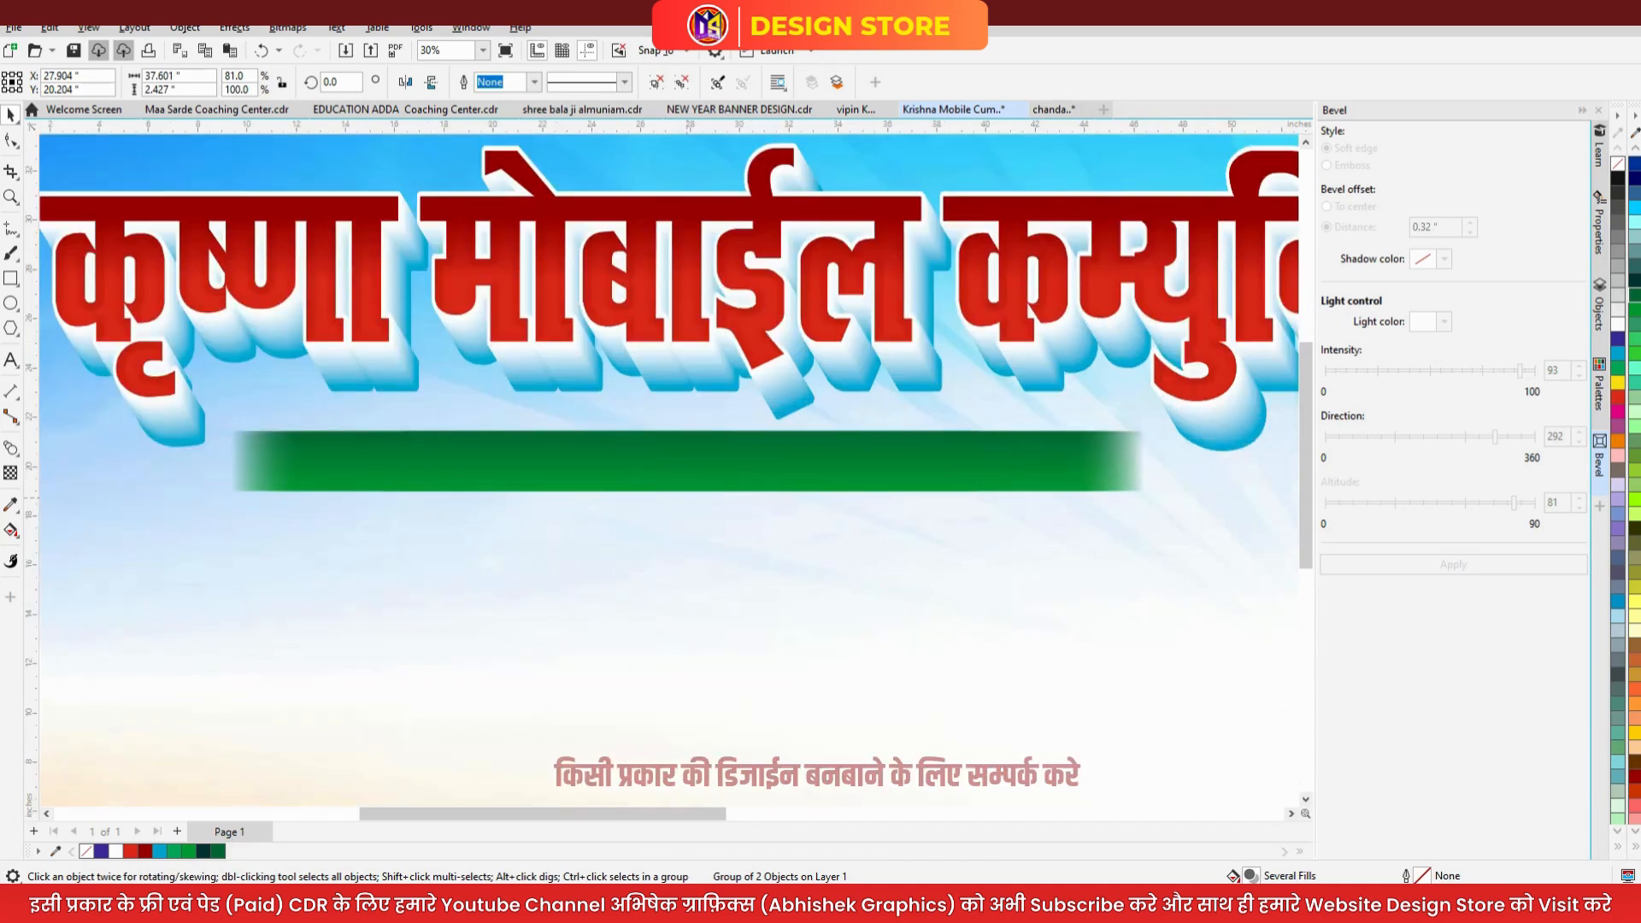
left_click_drag(716, 492, 716, 433)
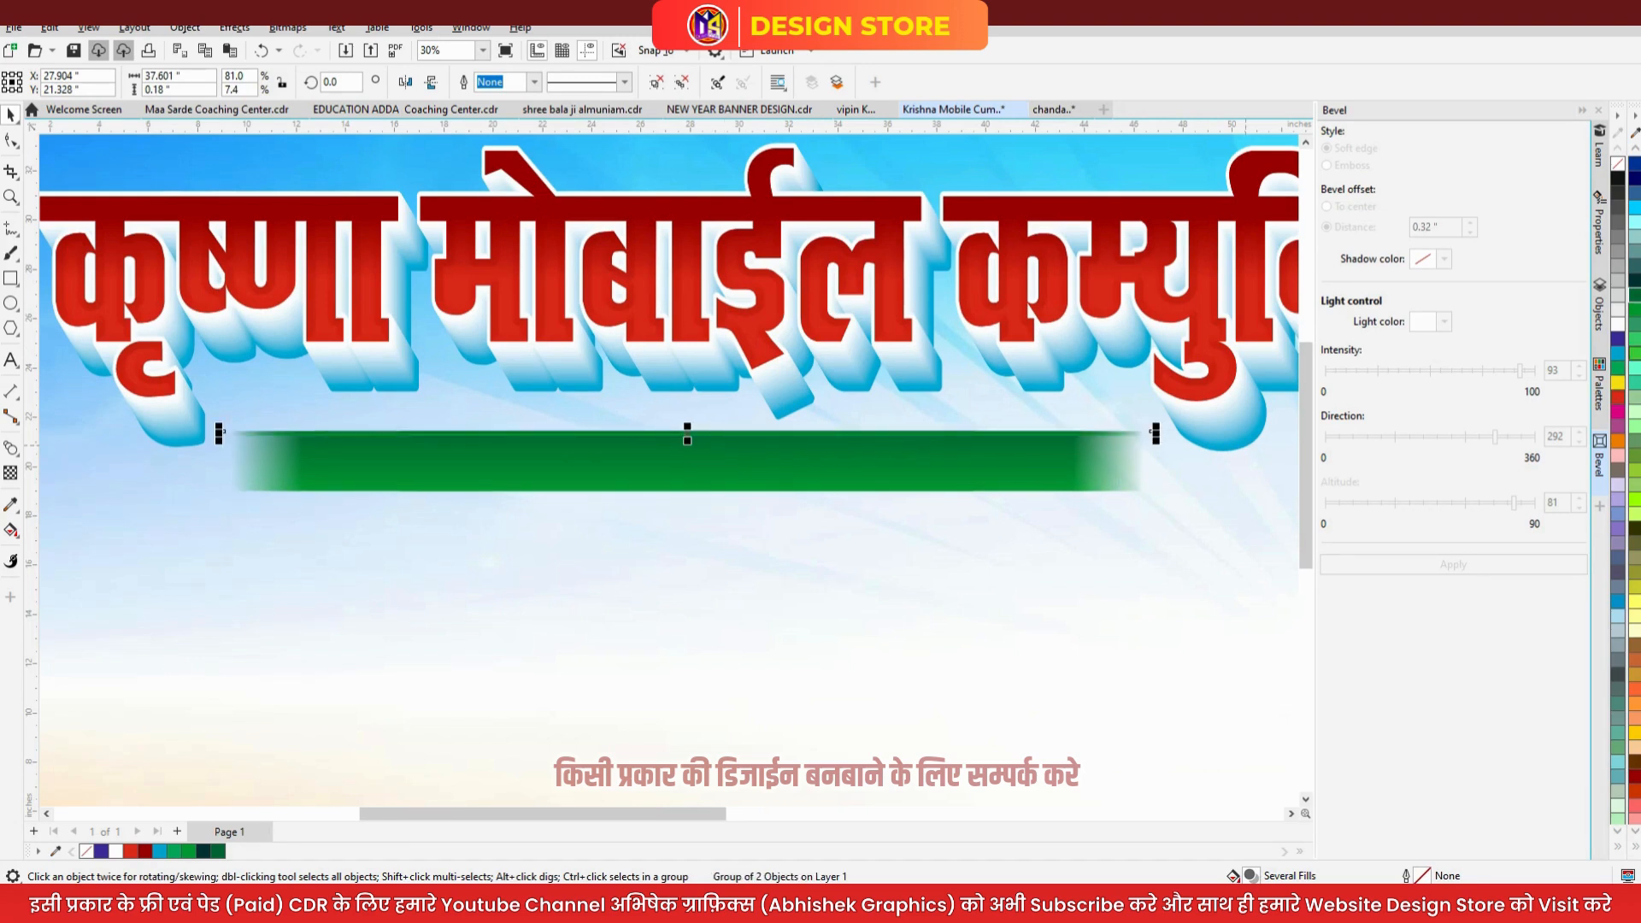
left_click(1616, 397)
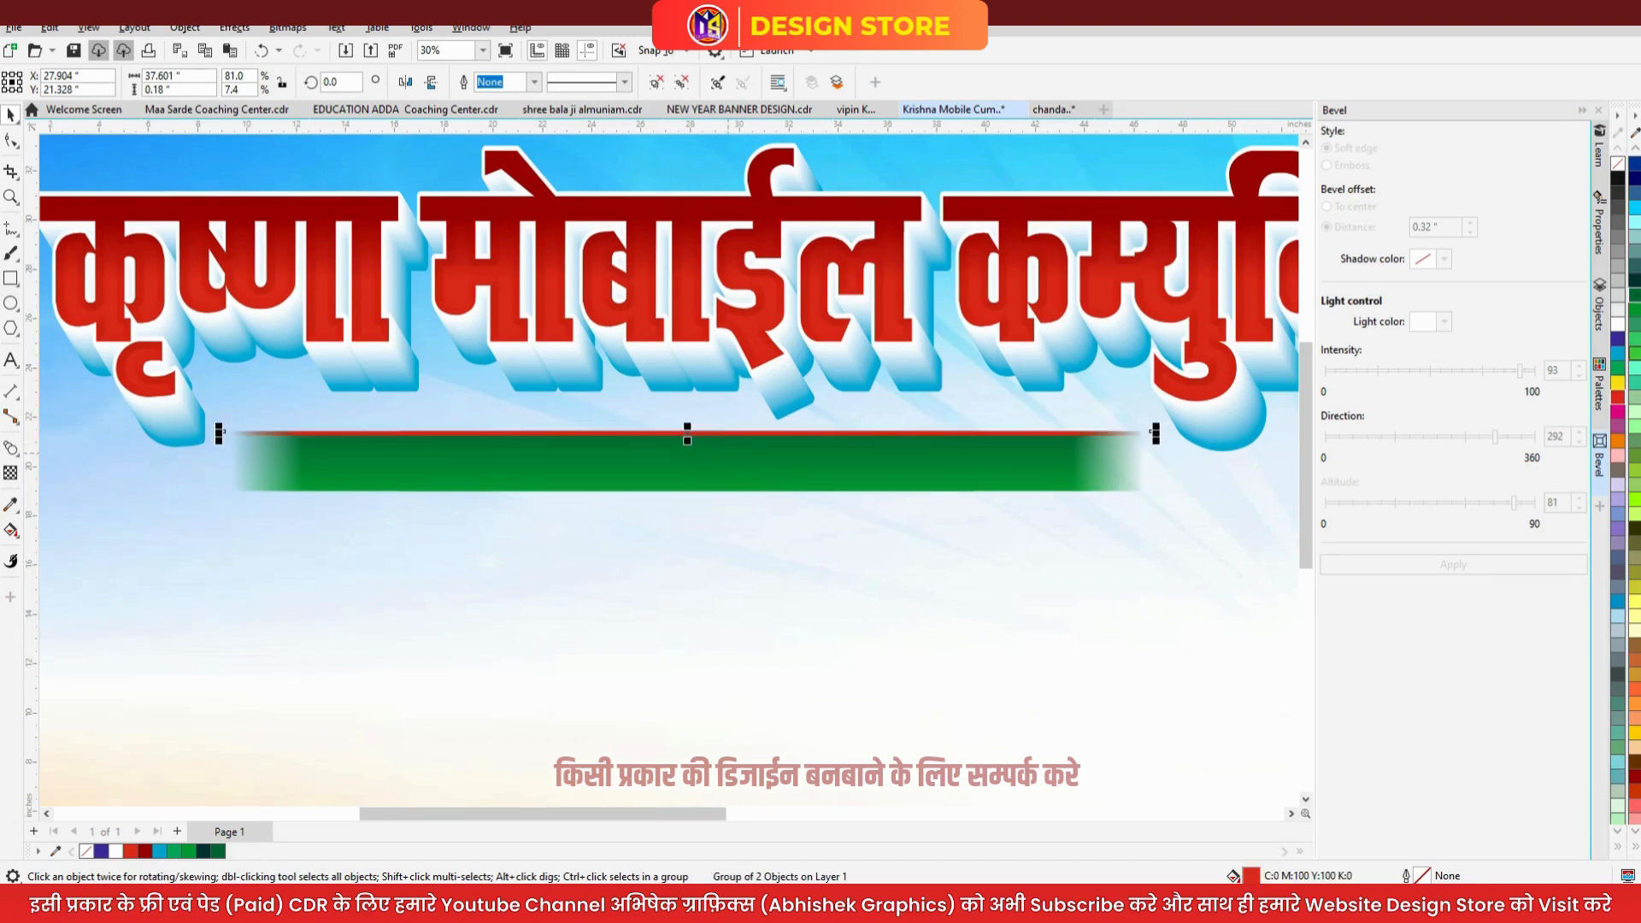
left_click(728, 454, "shift")
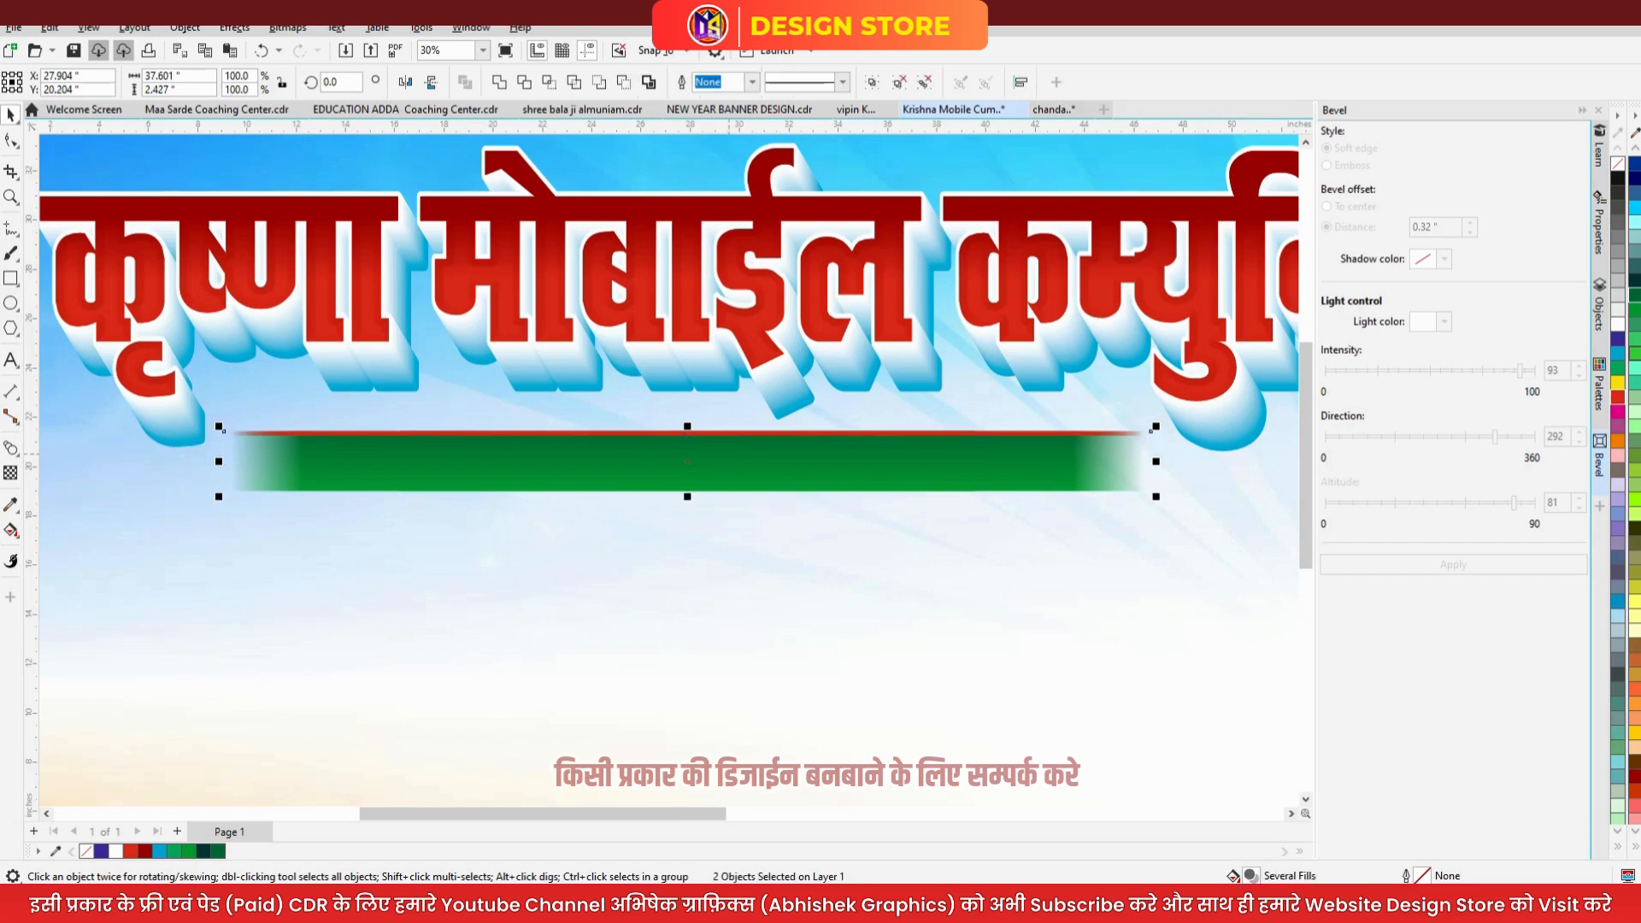
key("b")
key("ctrl+g")
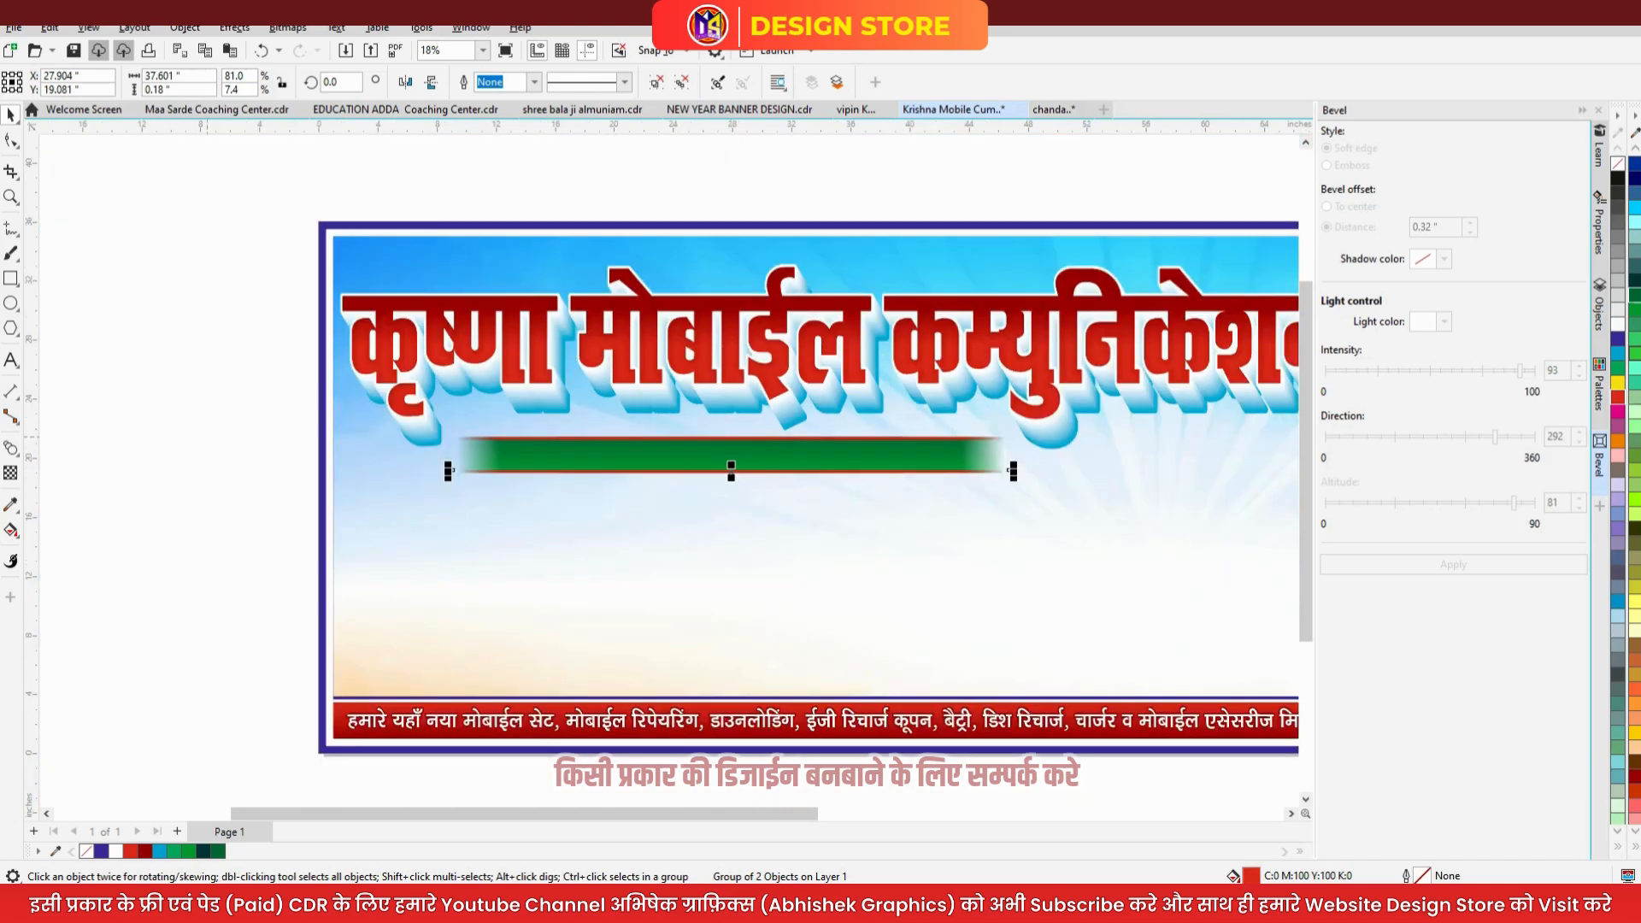
left_click_drag(227, 413, 1151, 578)
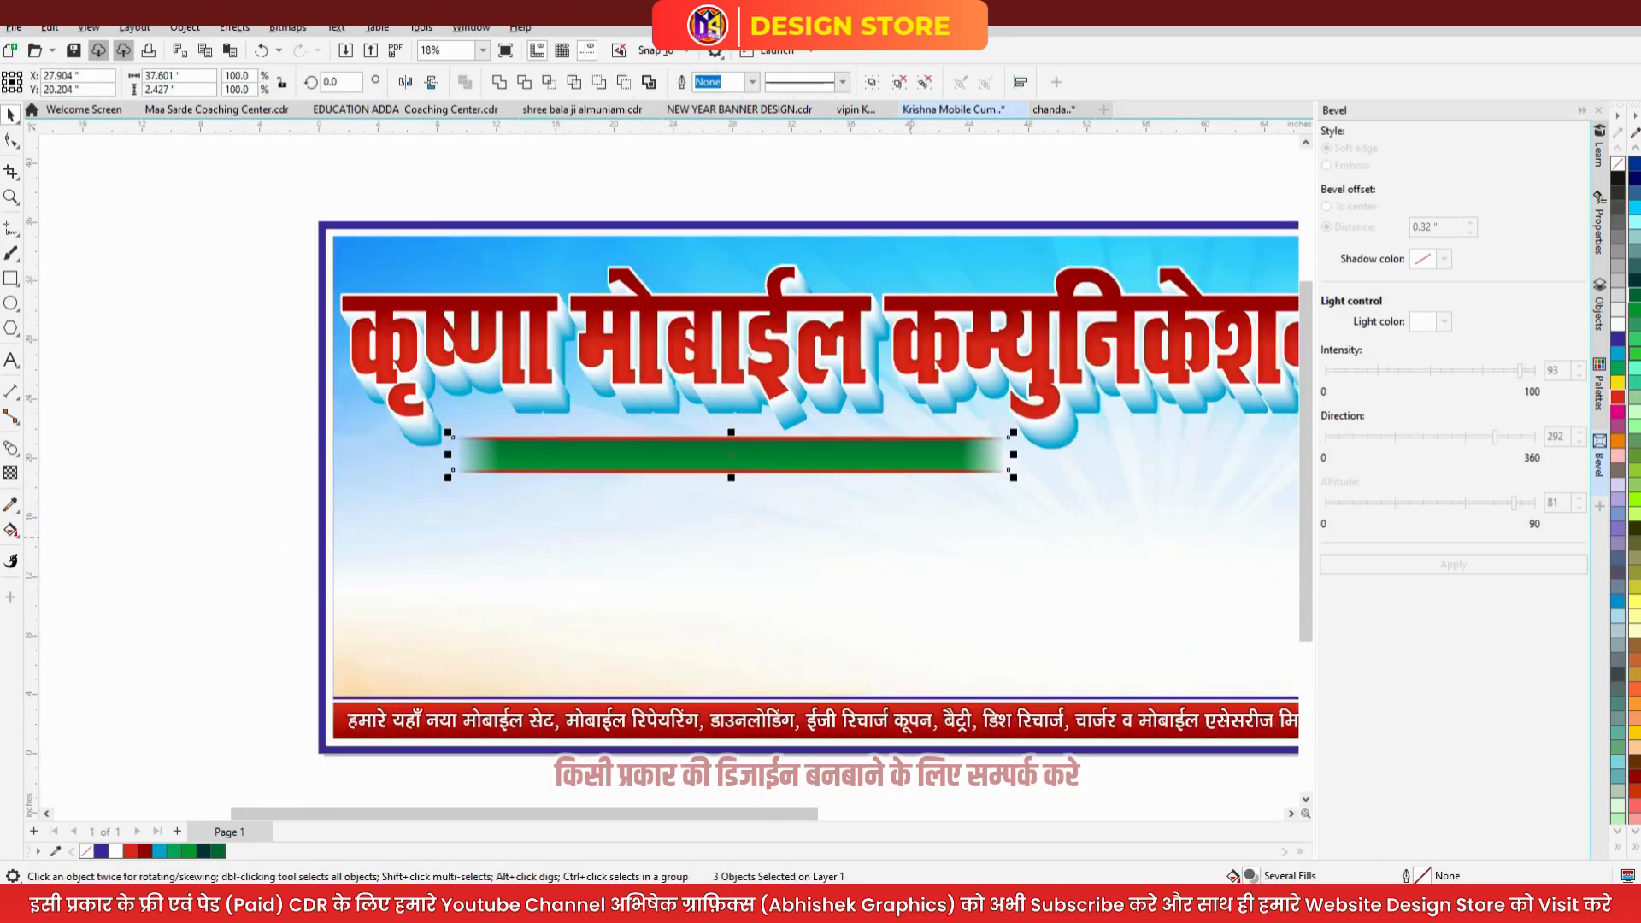
key("Escape")
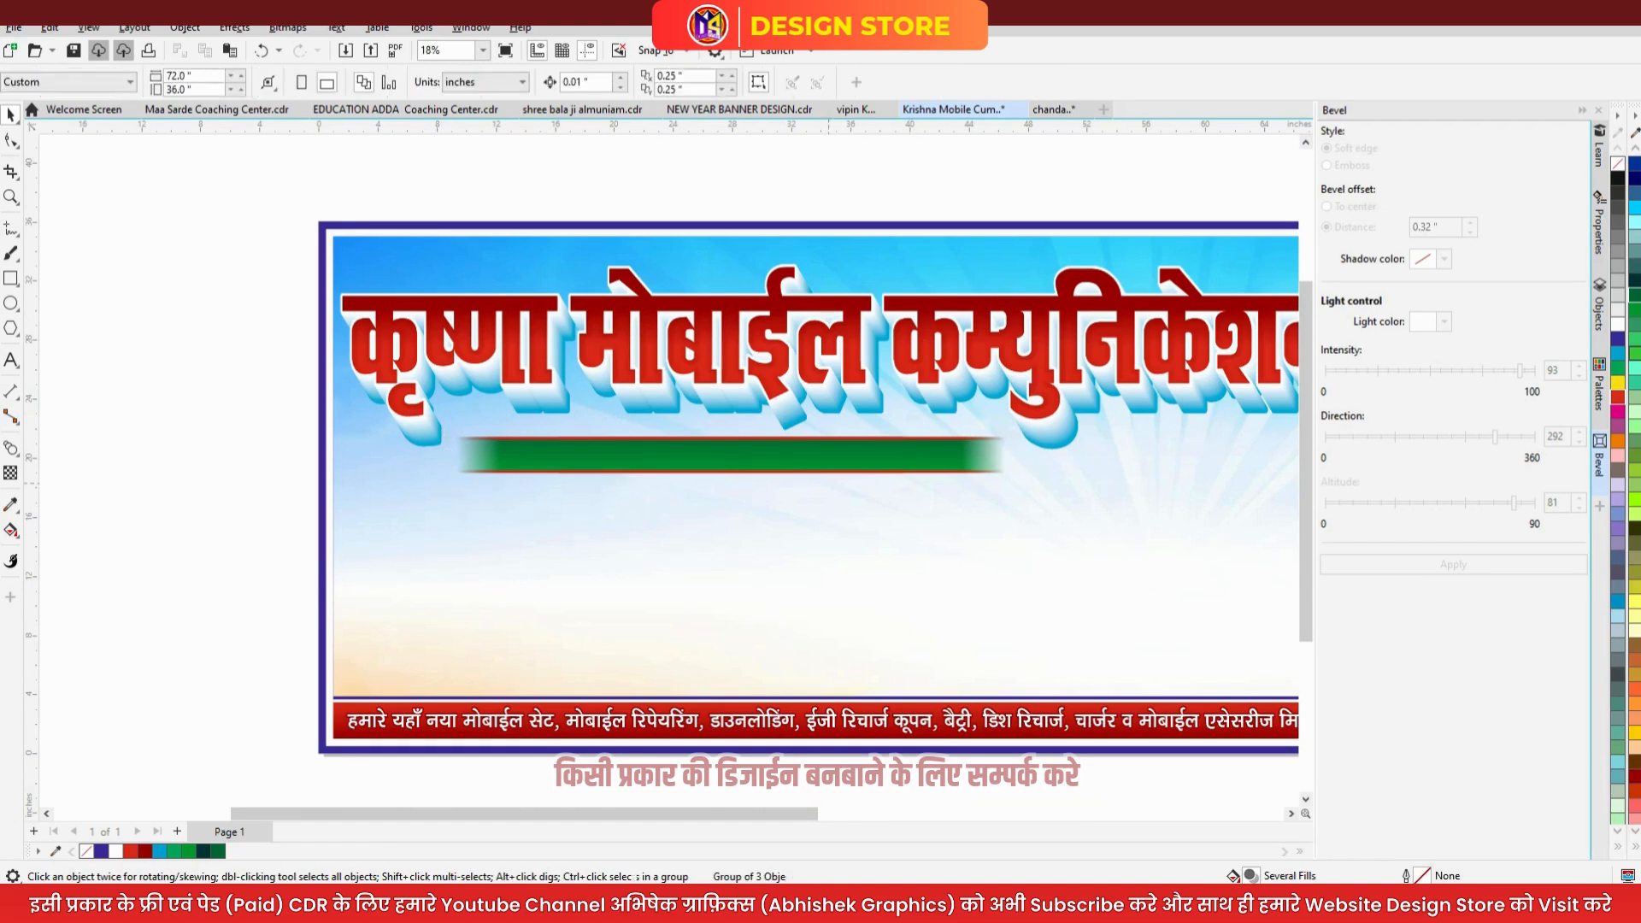
- Copy All Properties from the bottom-strip text onto the bus-stand address line
left_click(818, 457)
left_click(269, 494)
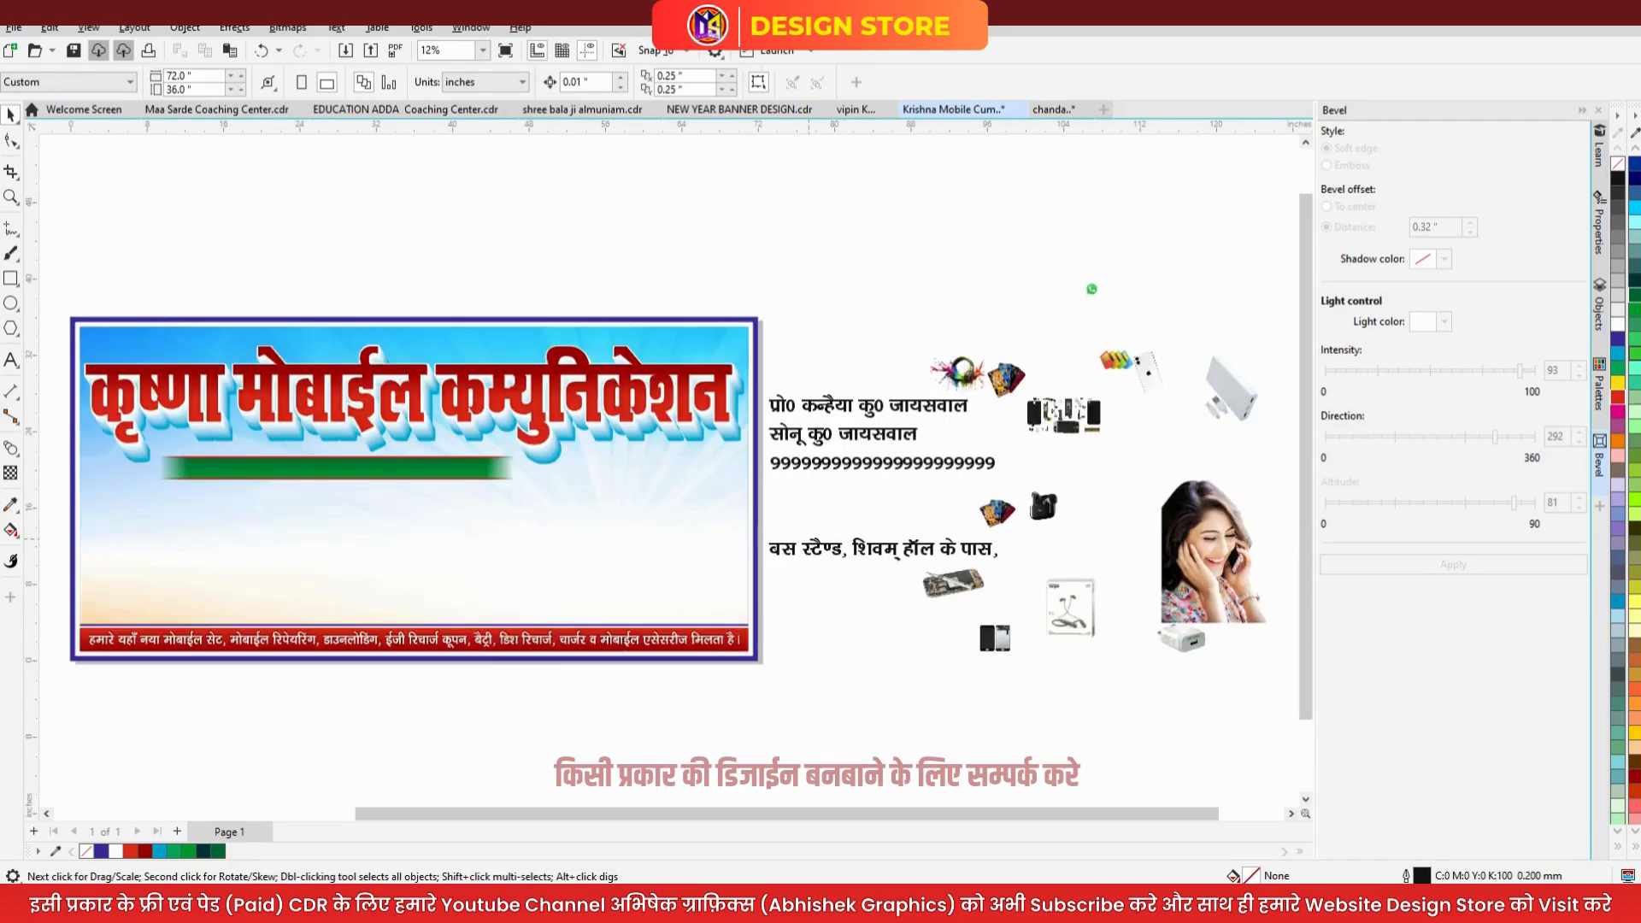
left_click_drag(578, 641, 790, 546)
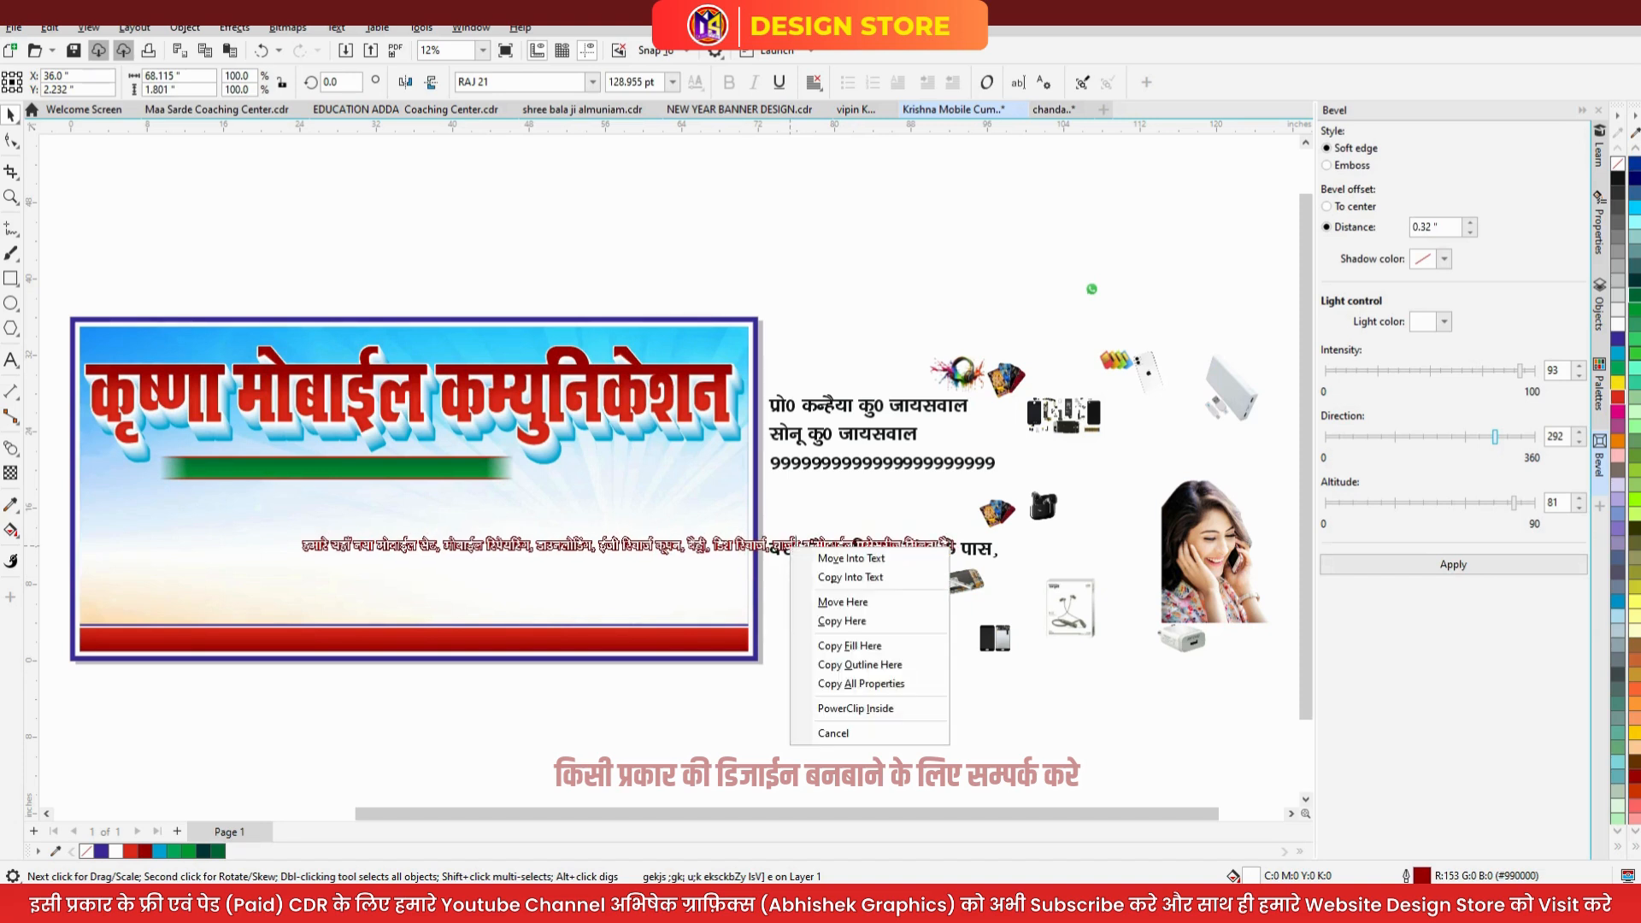
left_click(860, 684)
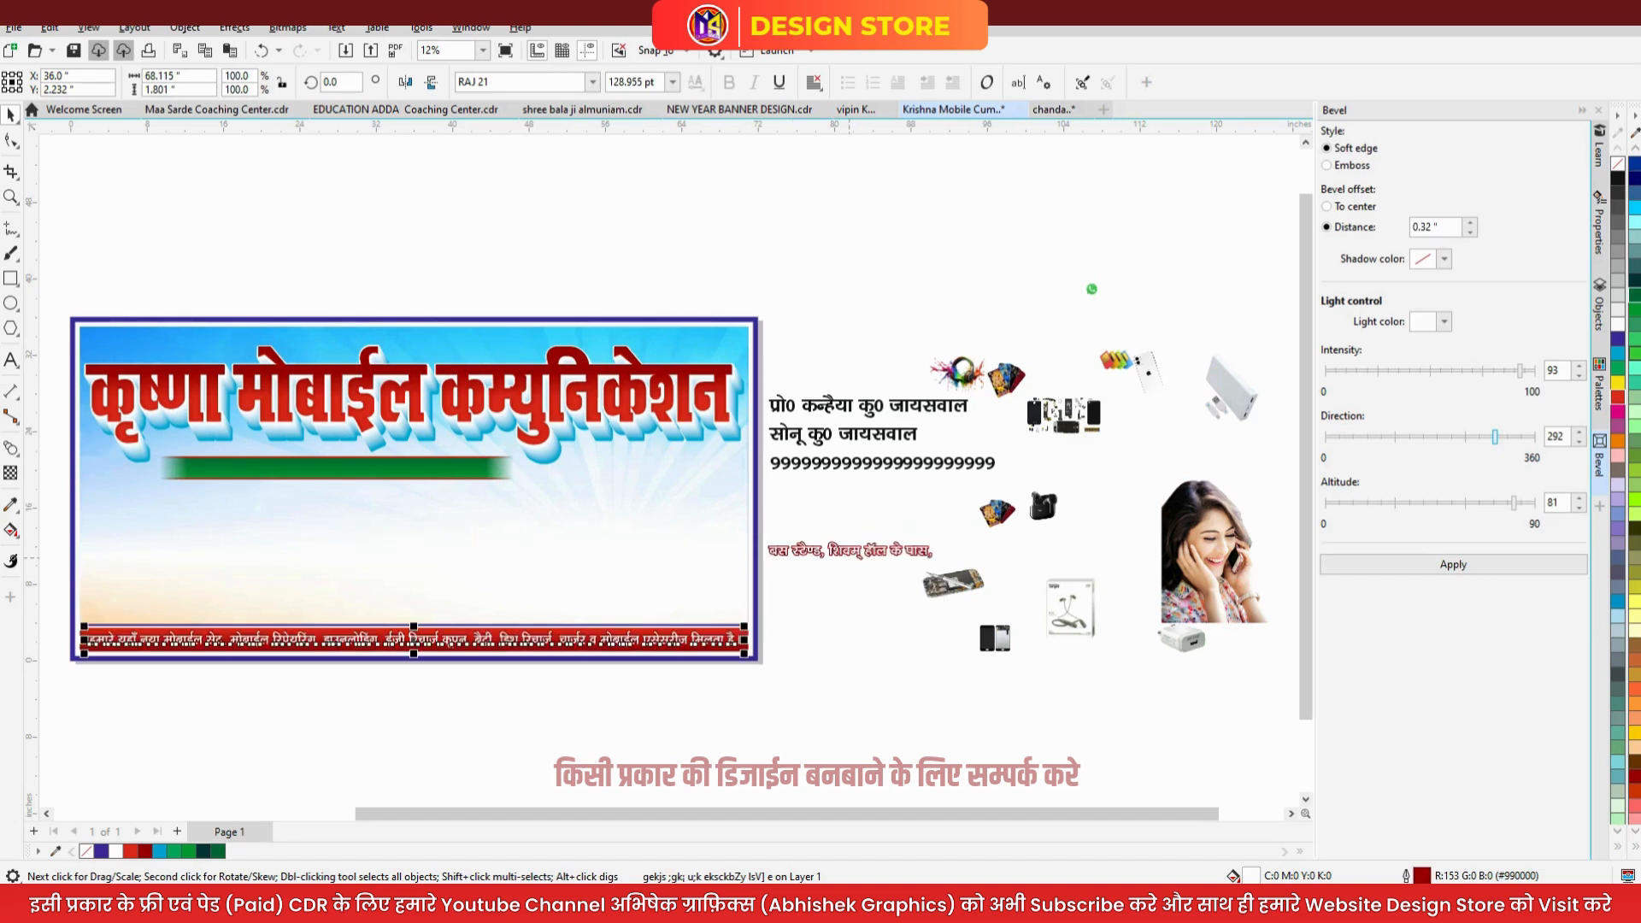
- Centre the address text on the green bar and make it white
left_click(390, 471, "shift")
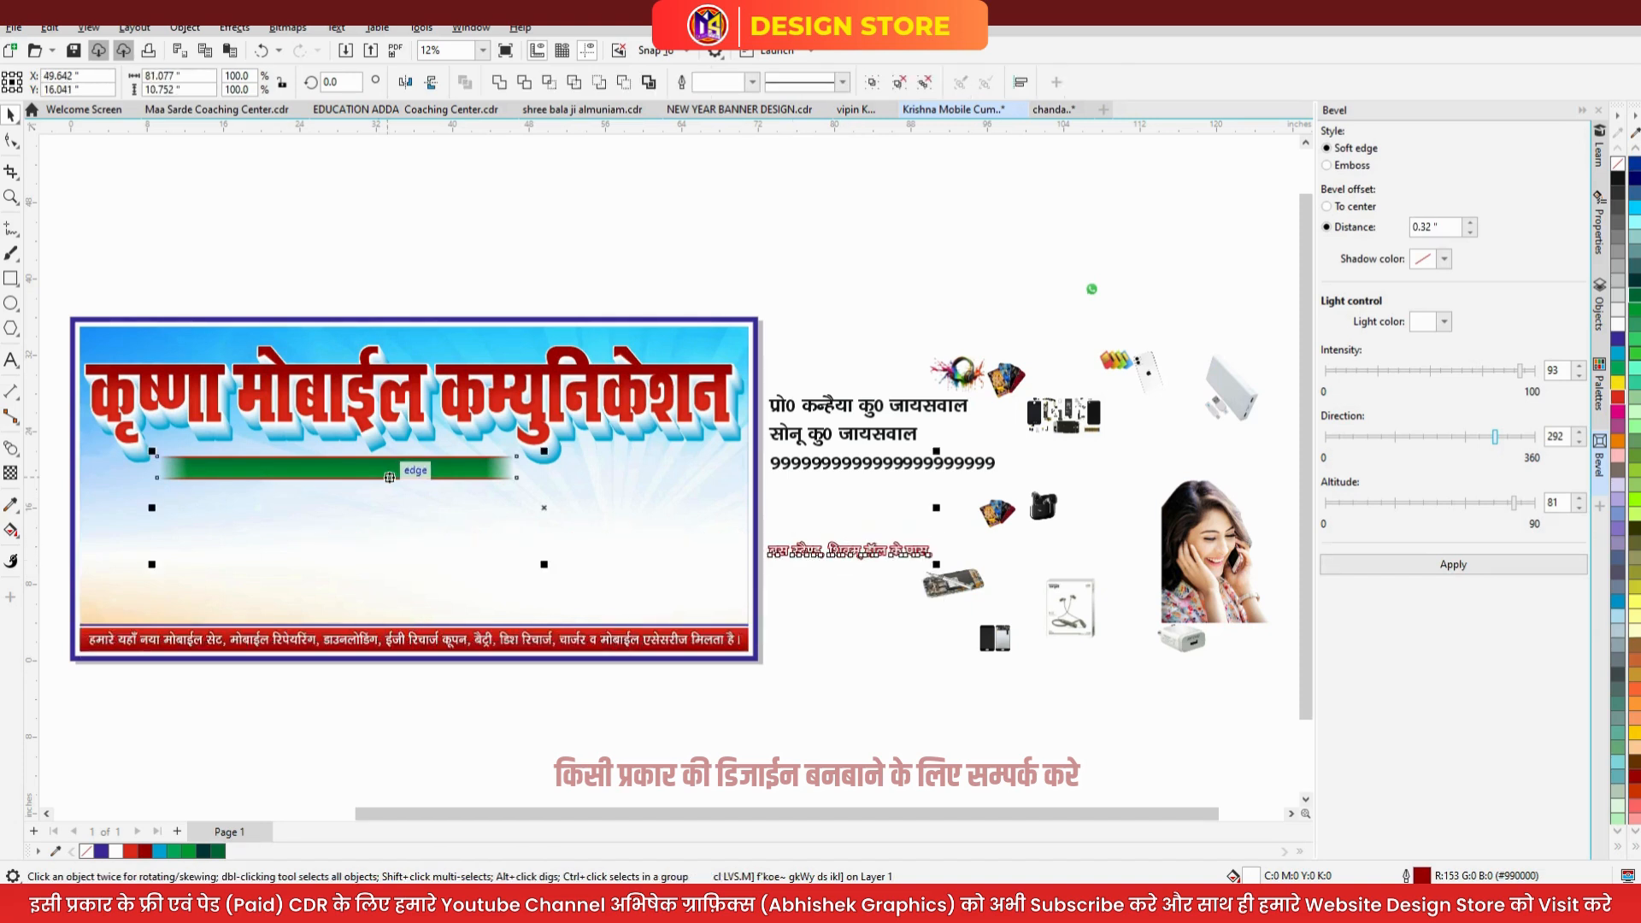
key("c")
key("e")
left_click(429, 466, "shift")
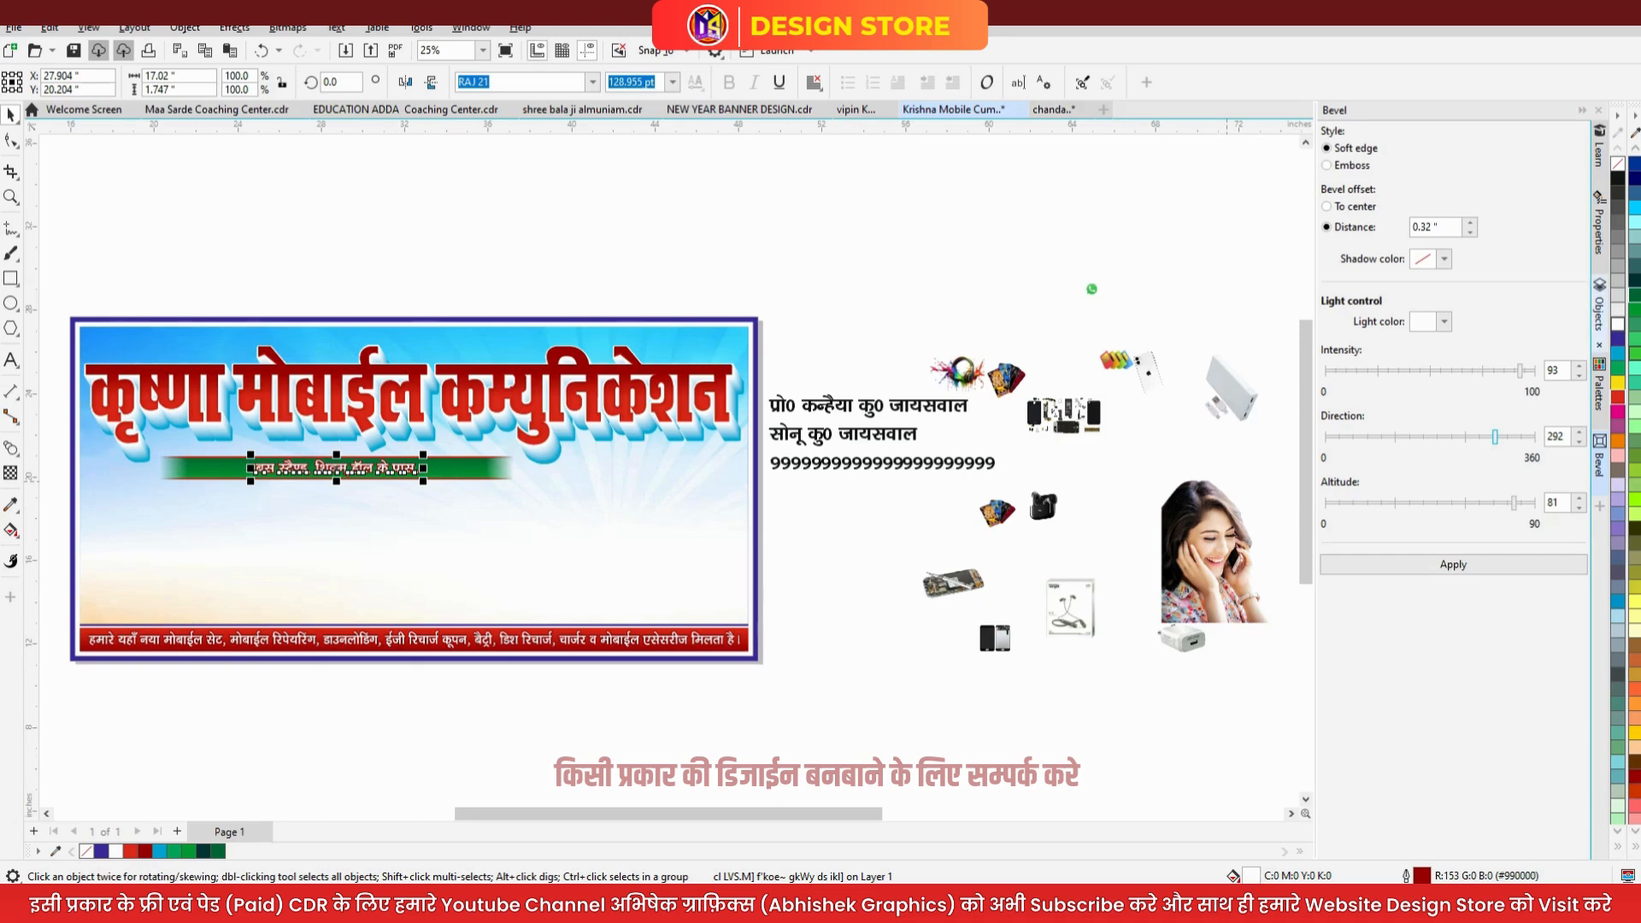
scroll(354, 463, "up", 2)
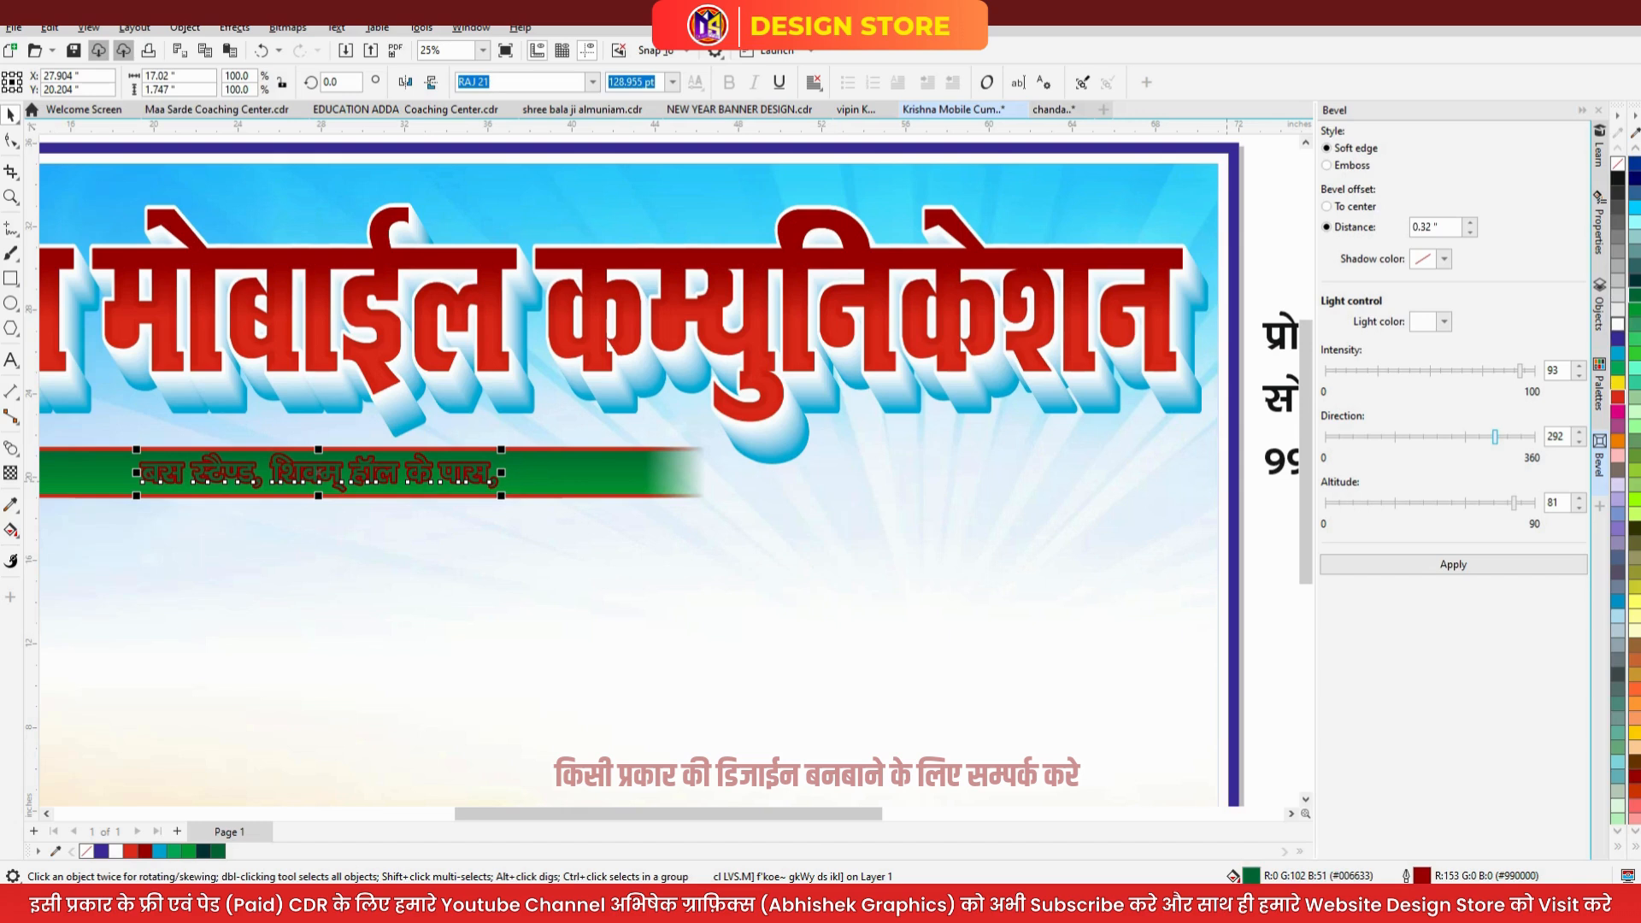
key("ctrl+z")
key("ctrl+z")
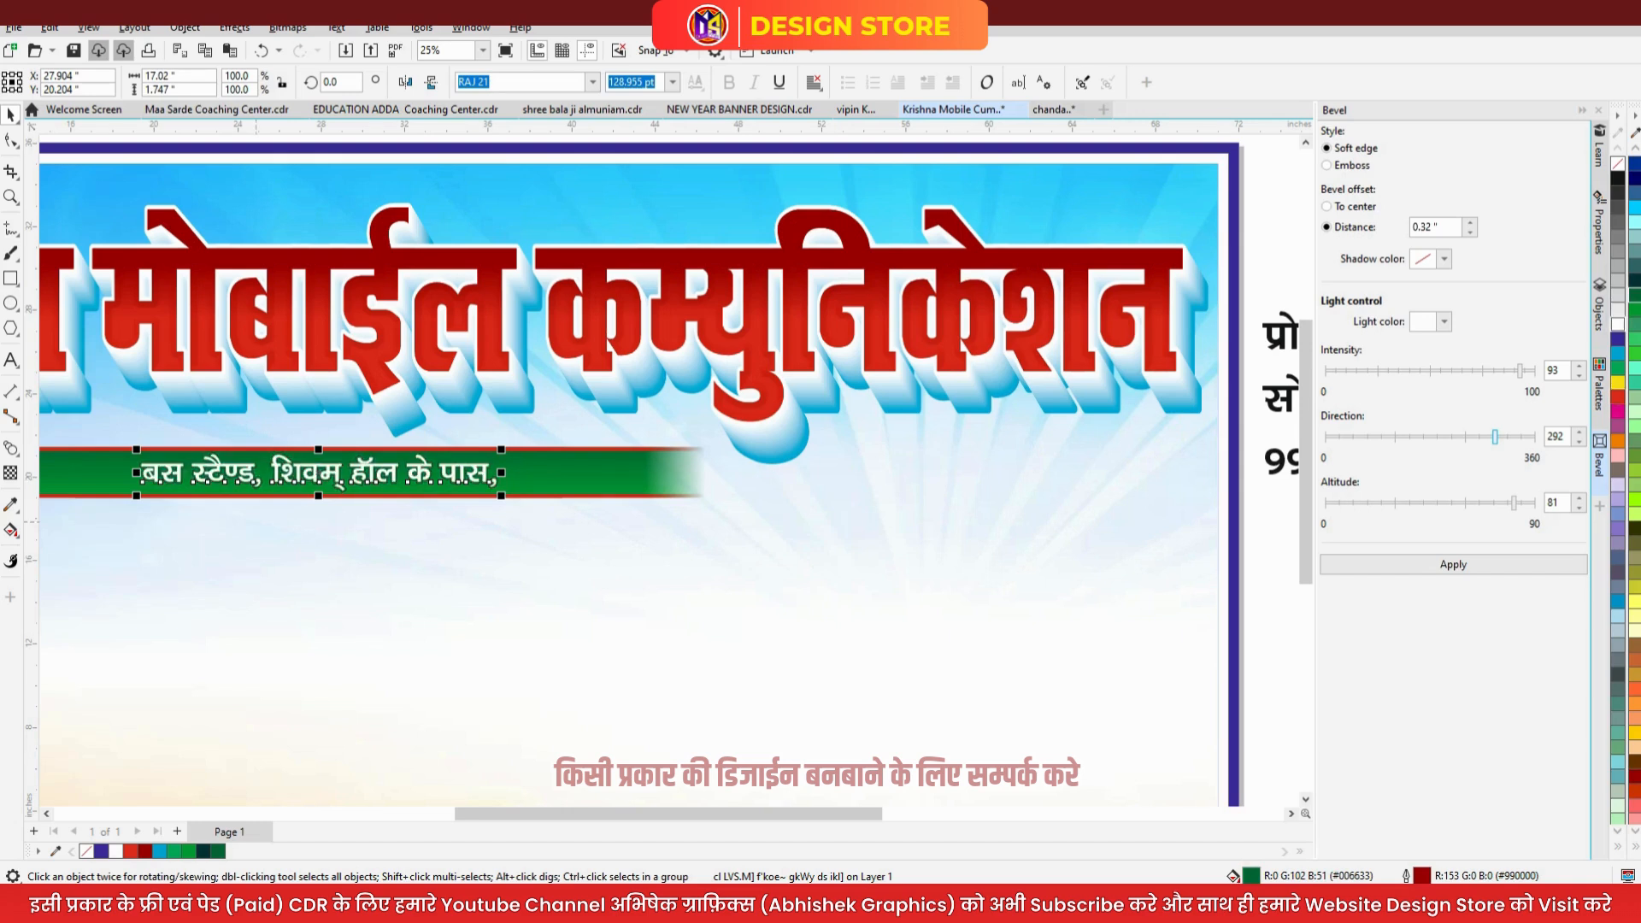
- Prefix the address with 'स्थान -' and re-centre it on the bar
key("F8")
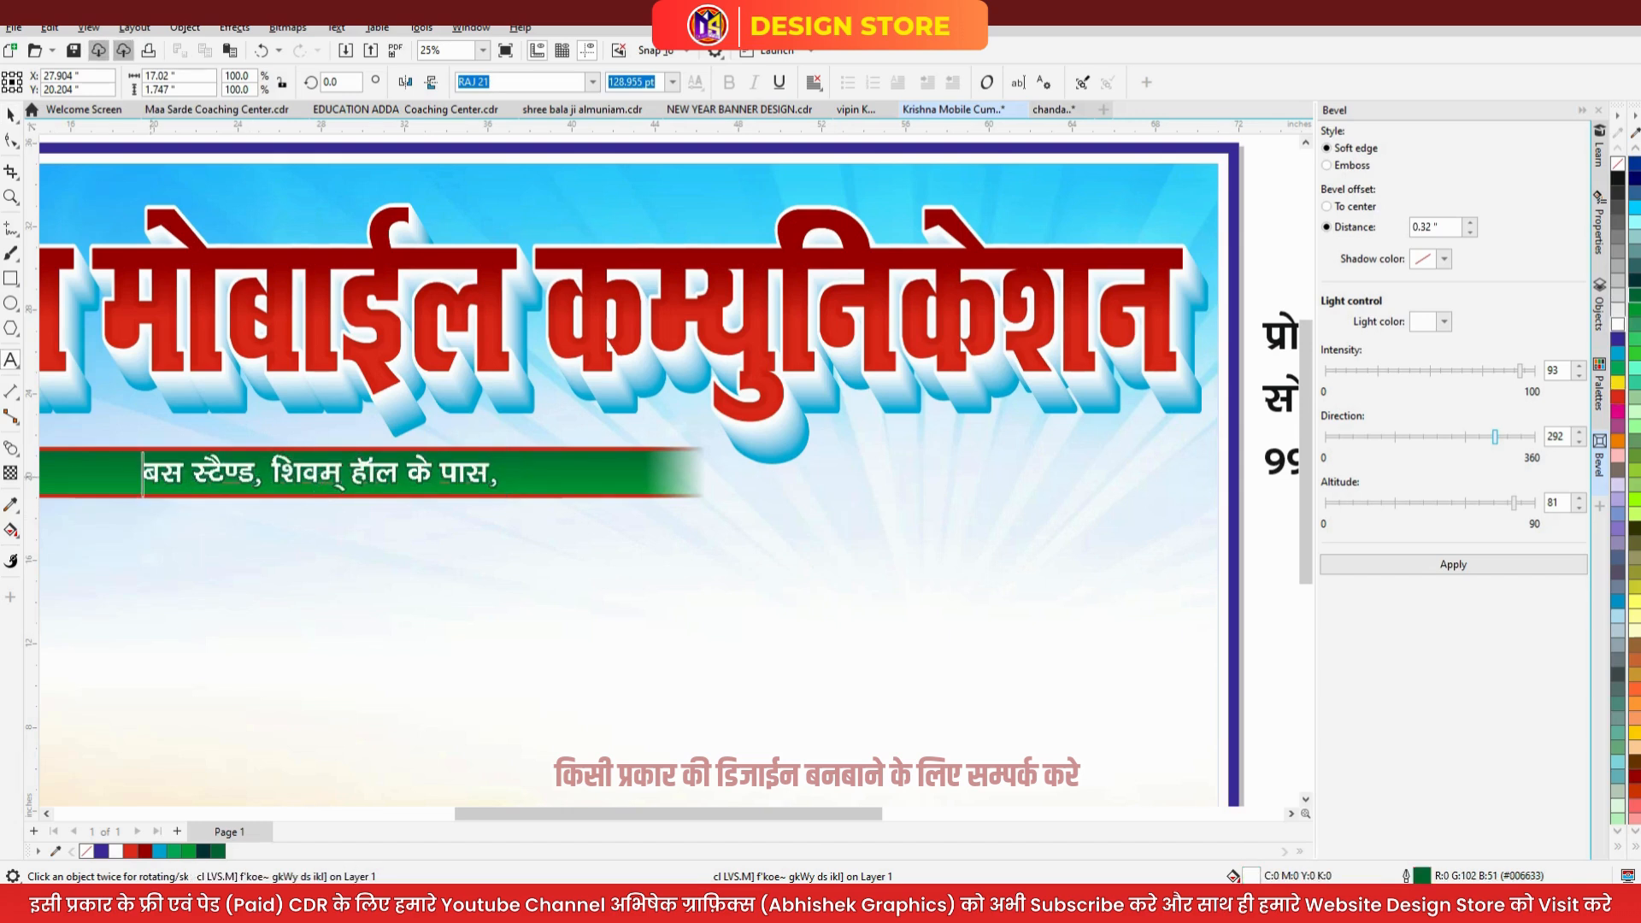
type("LF")
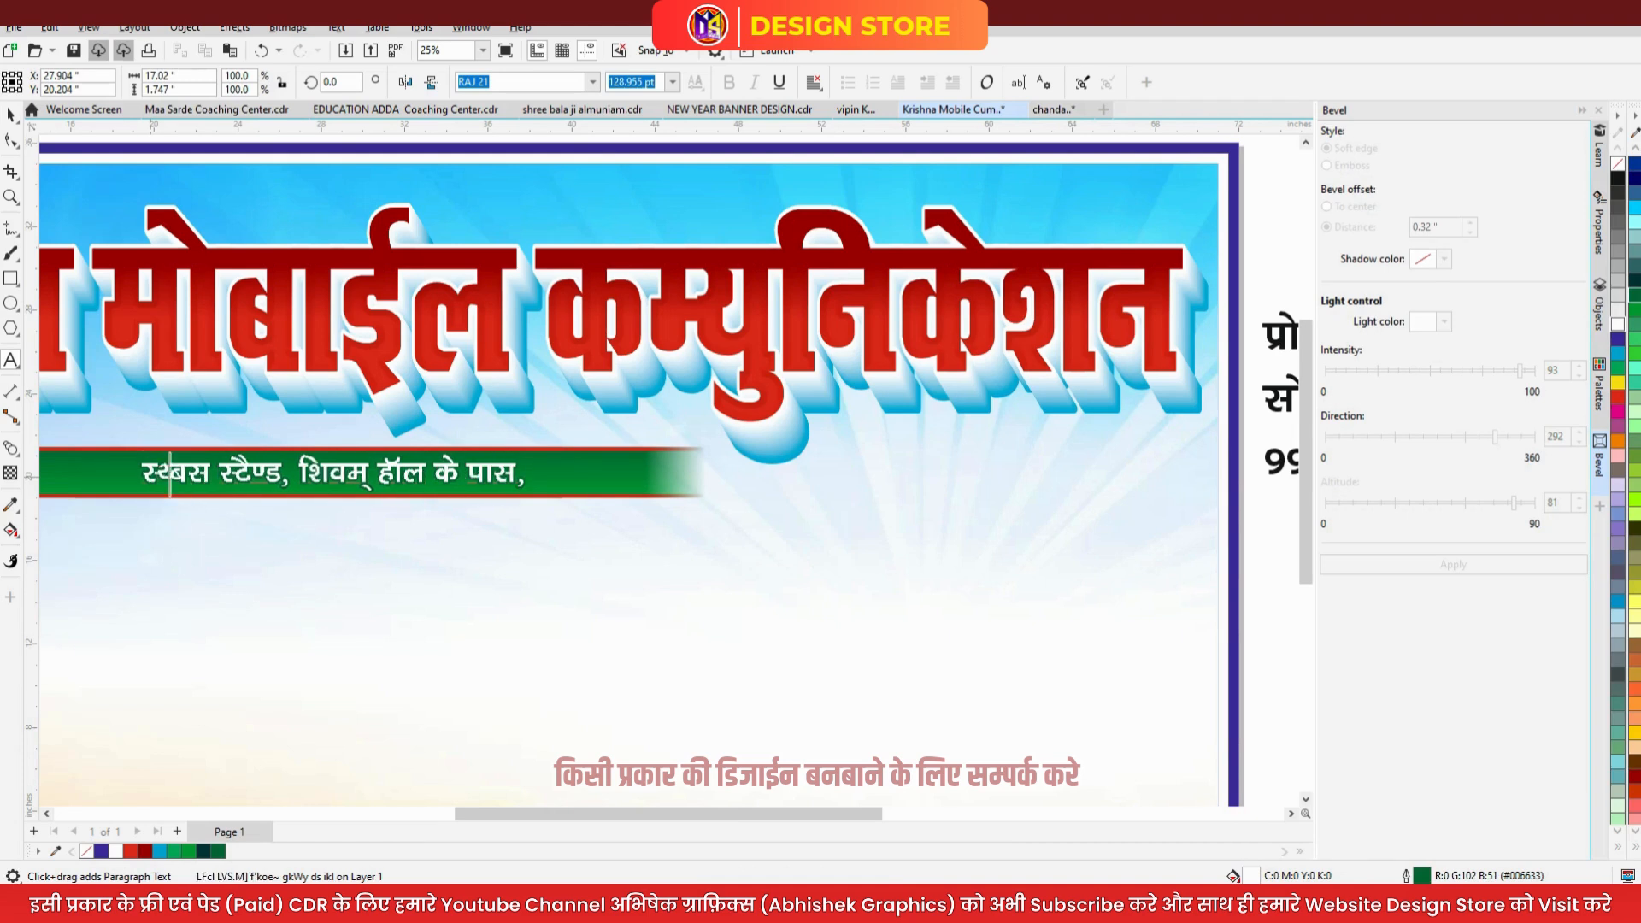
type("ku ")
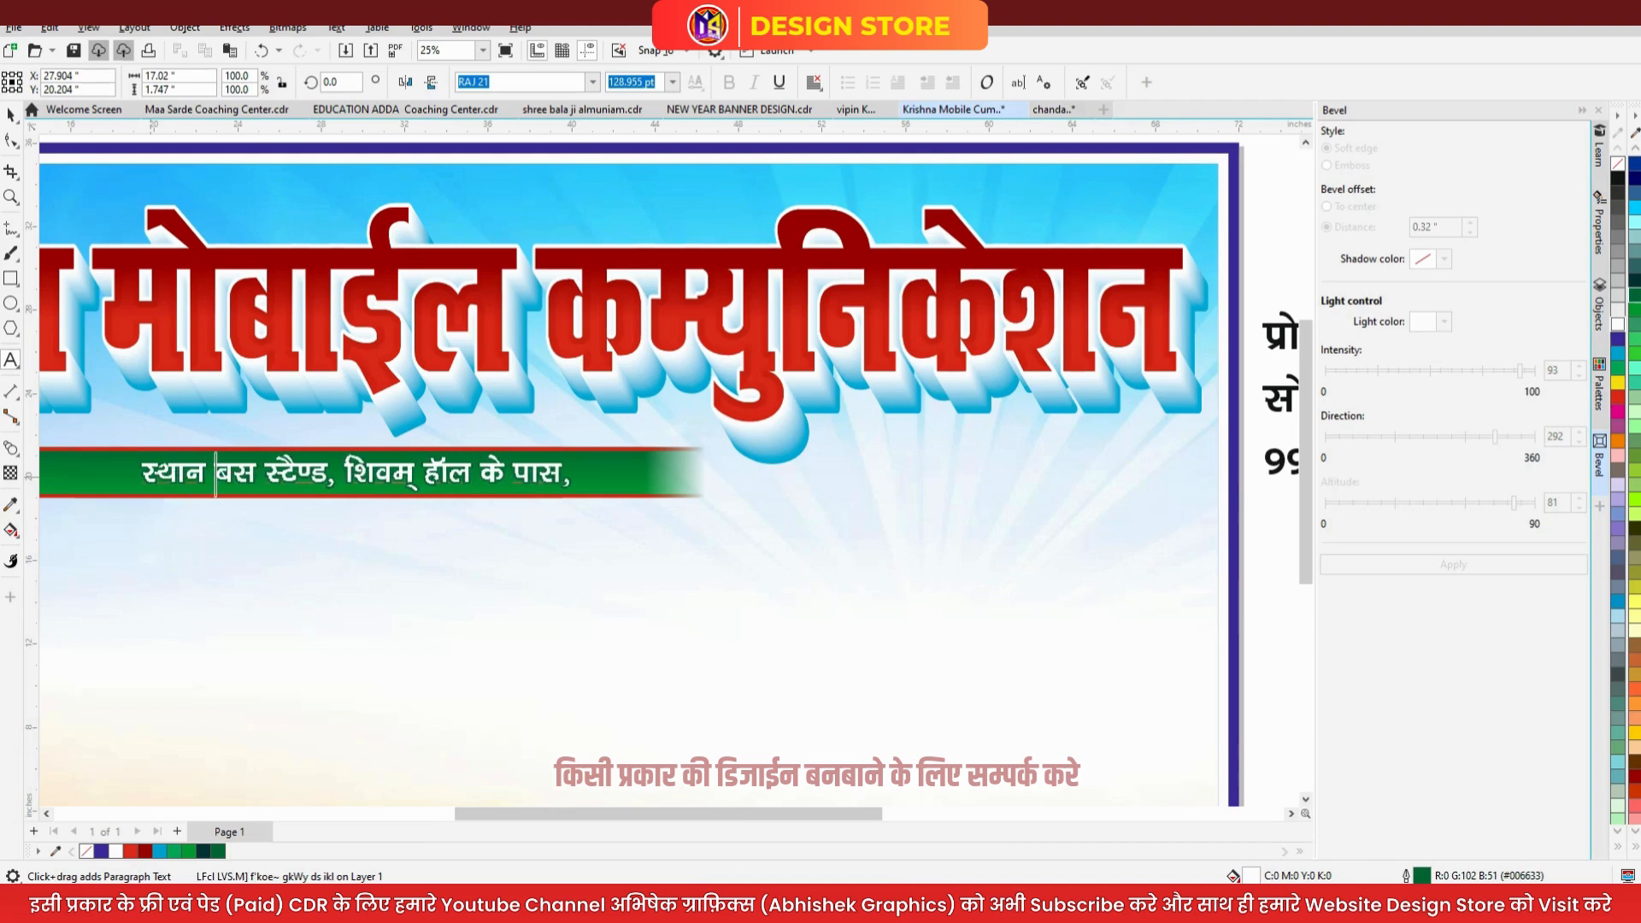
type("&")
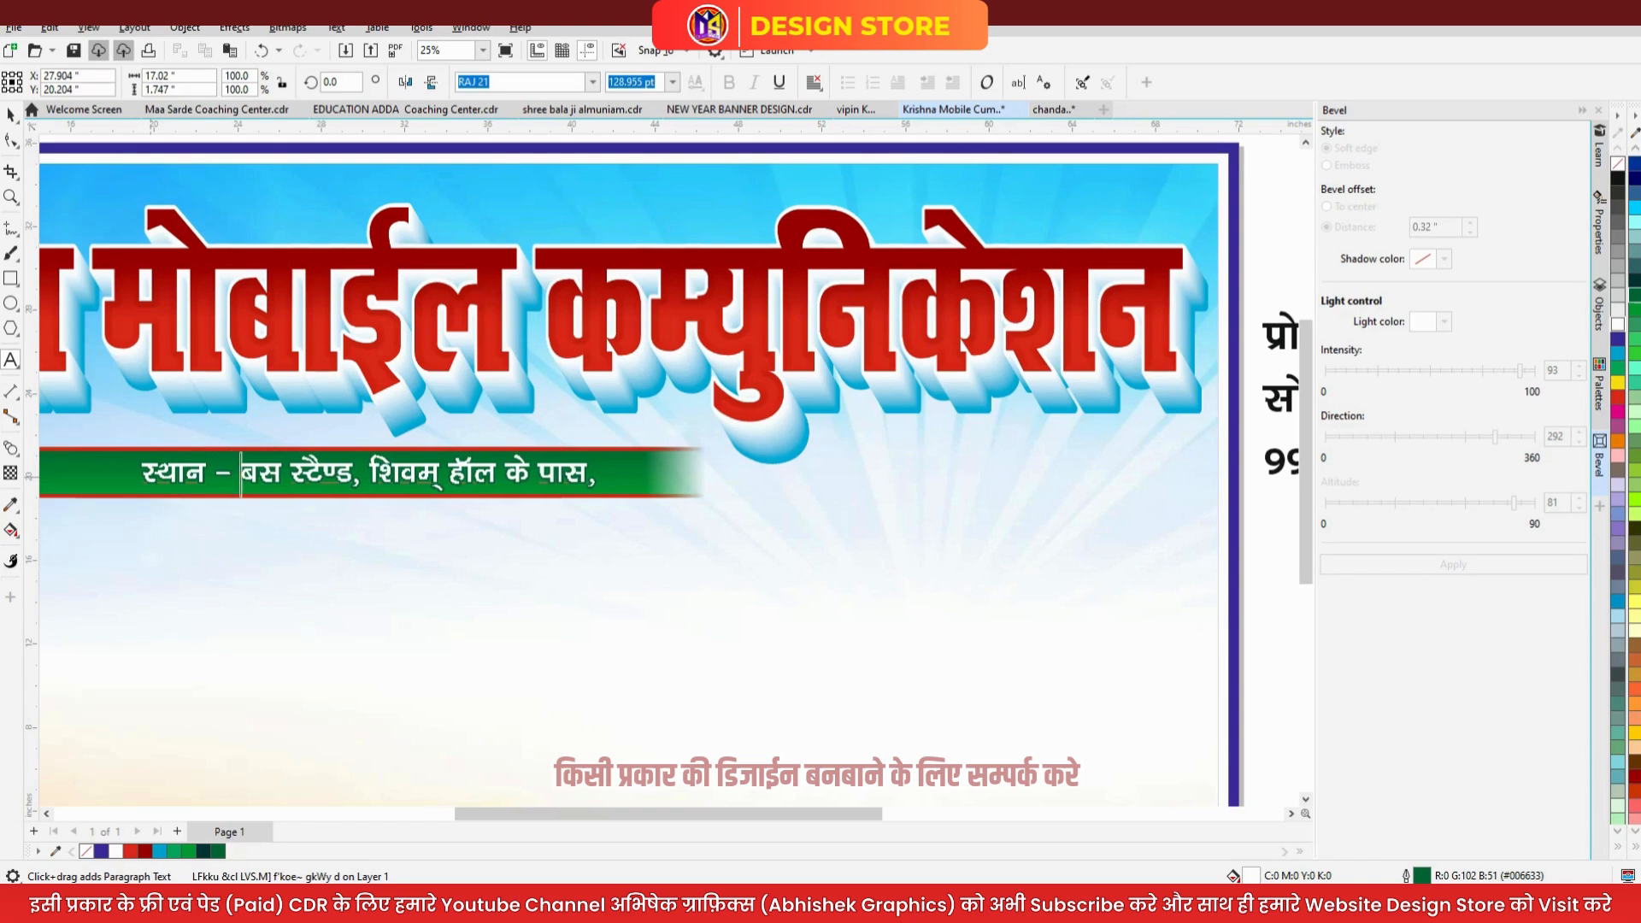
key("Escape")
left_click(10, 114)
left_click(655, 475, "shift")
key("c")
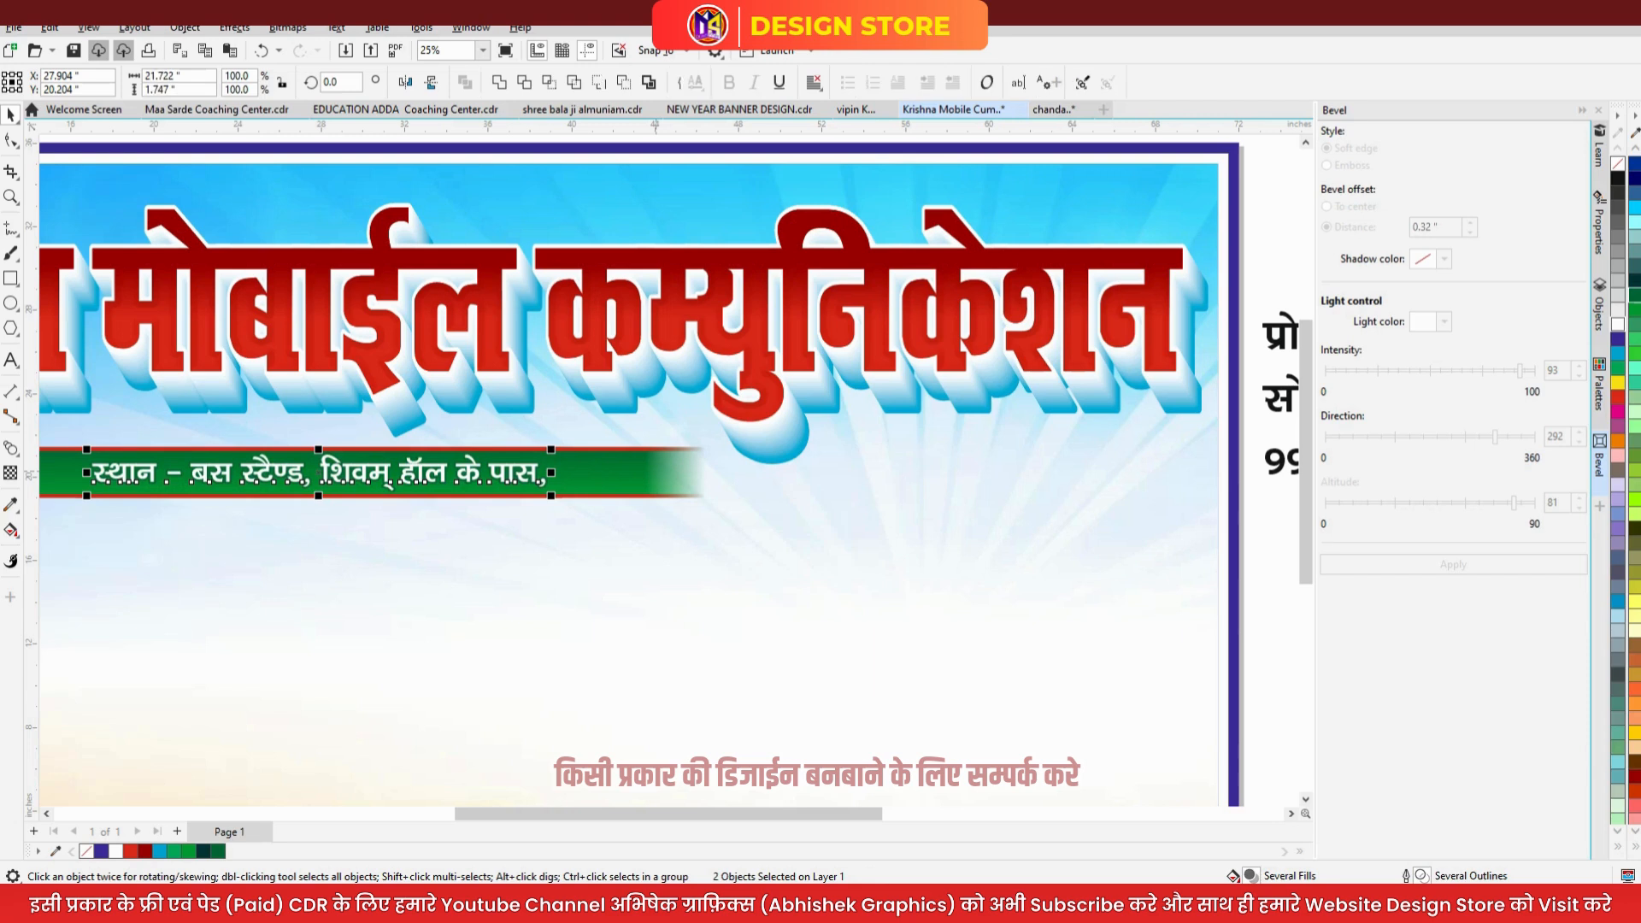
key("Escape")
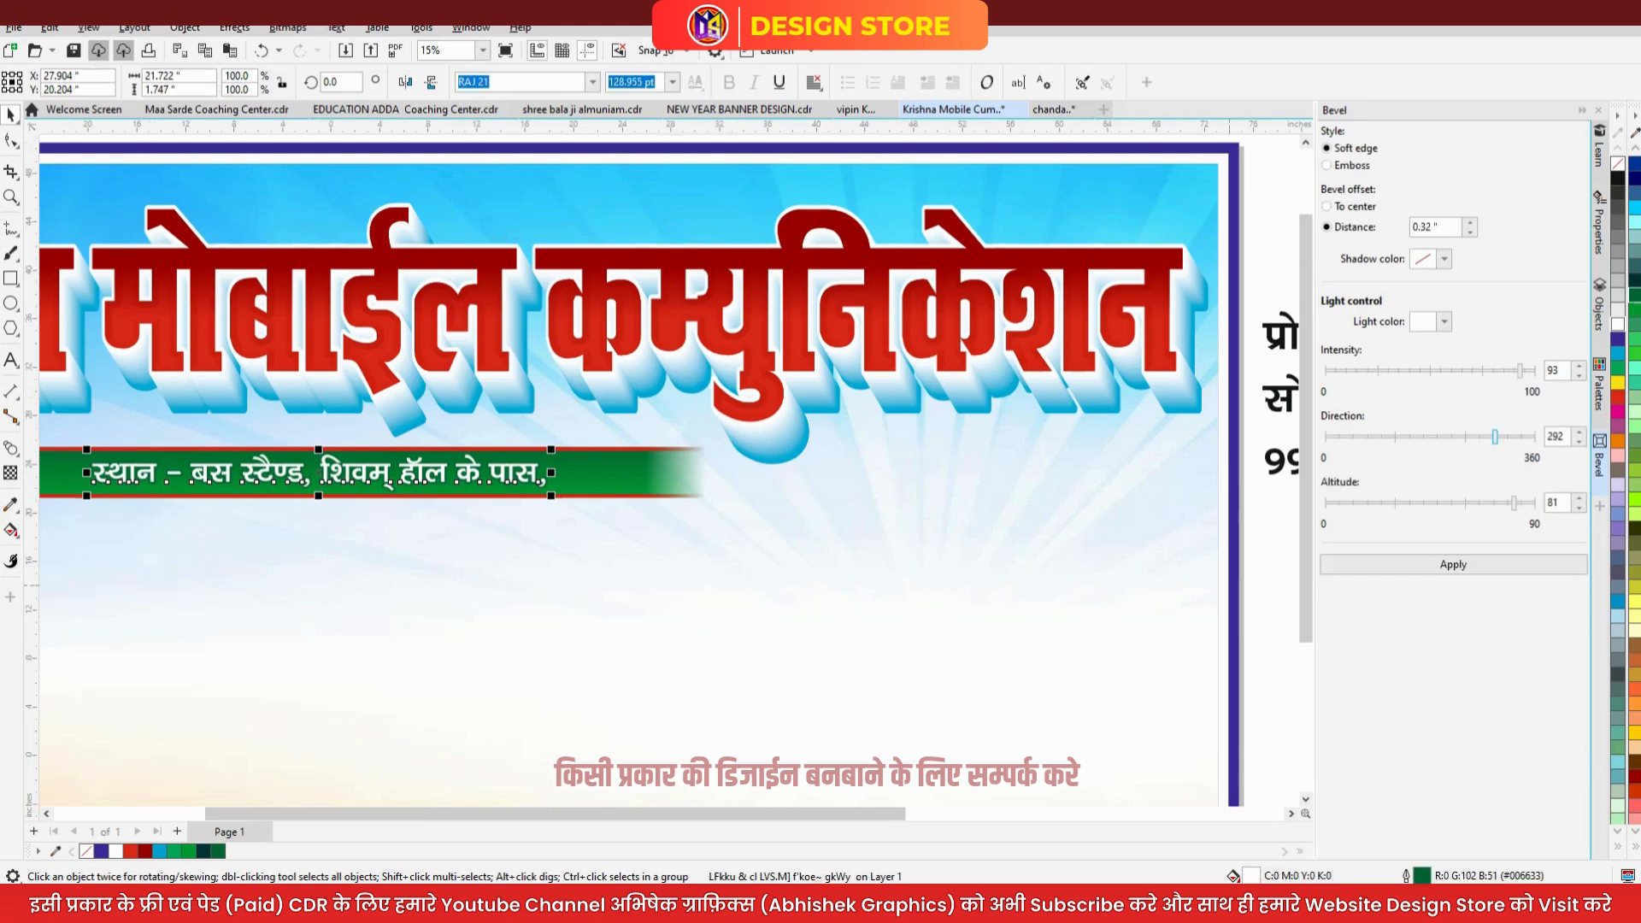
key("shift+F4")
scroll(653, 390, "down", 1)
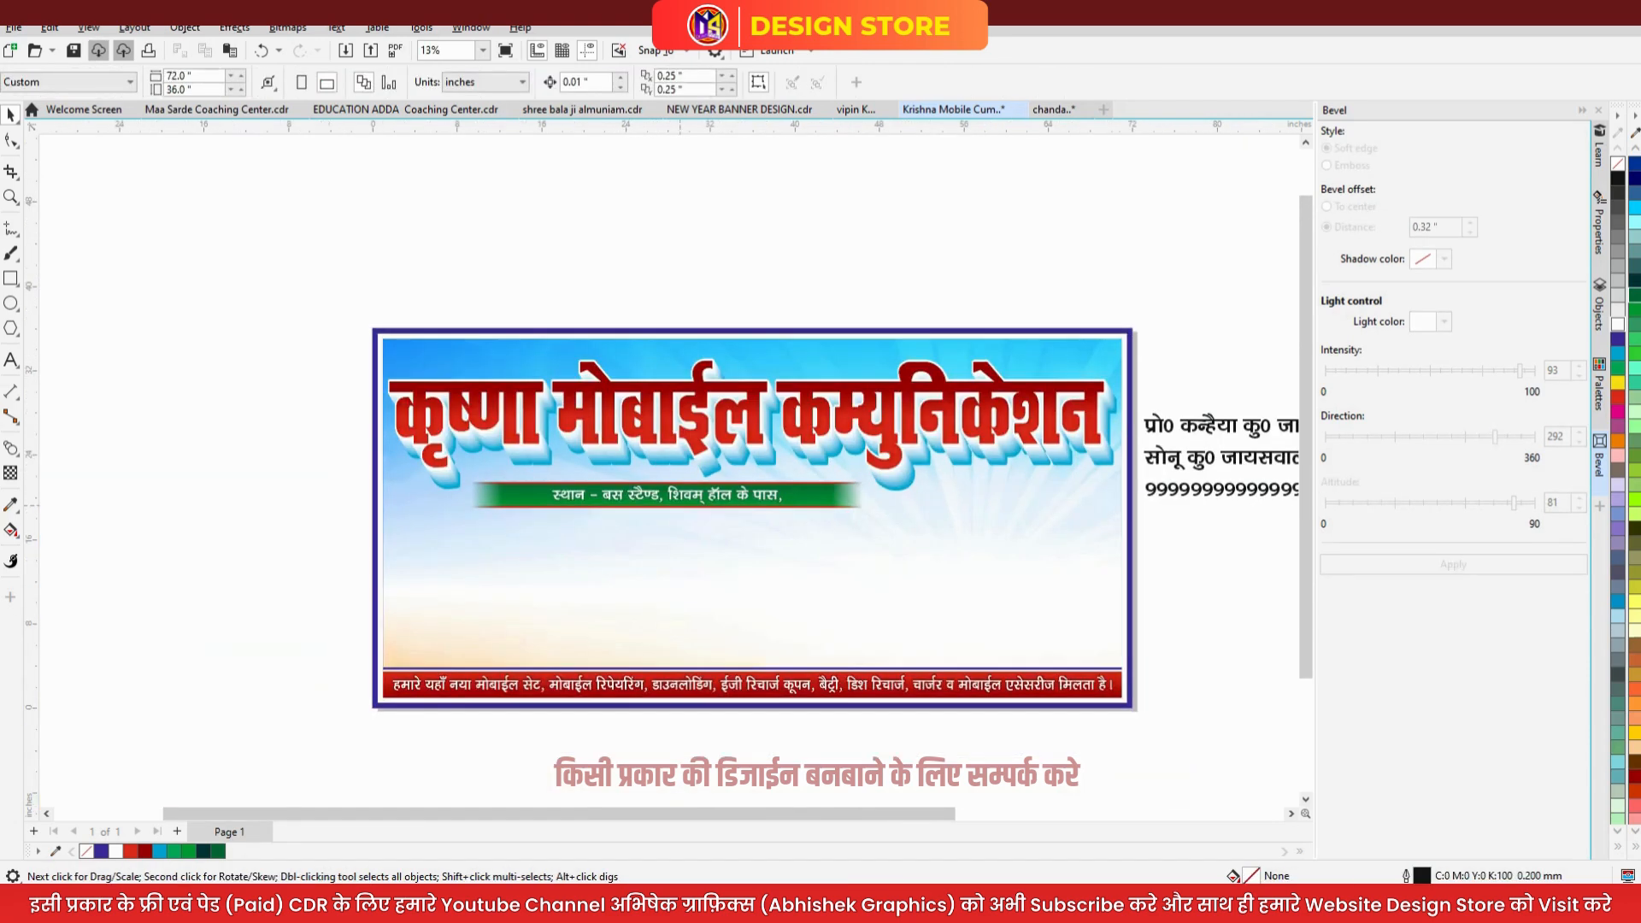
- Copy the address properties onto the name line, move it top-left, and stretch it to 144.2 pt
scroll(653, 391, "down", 1)
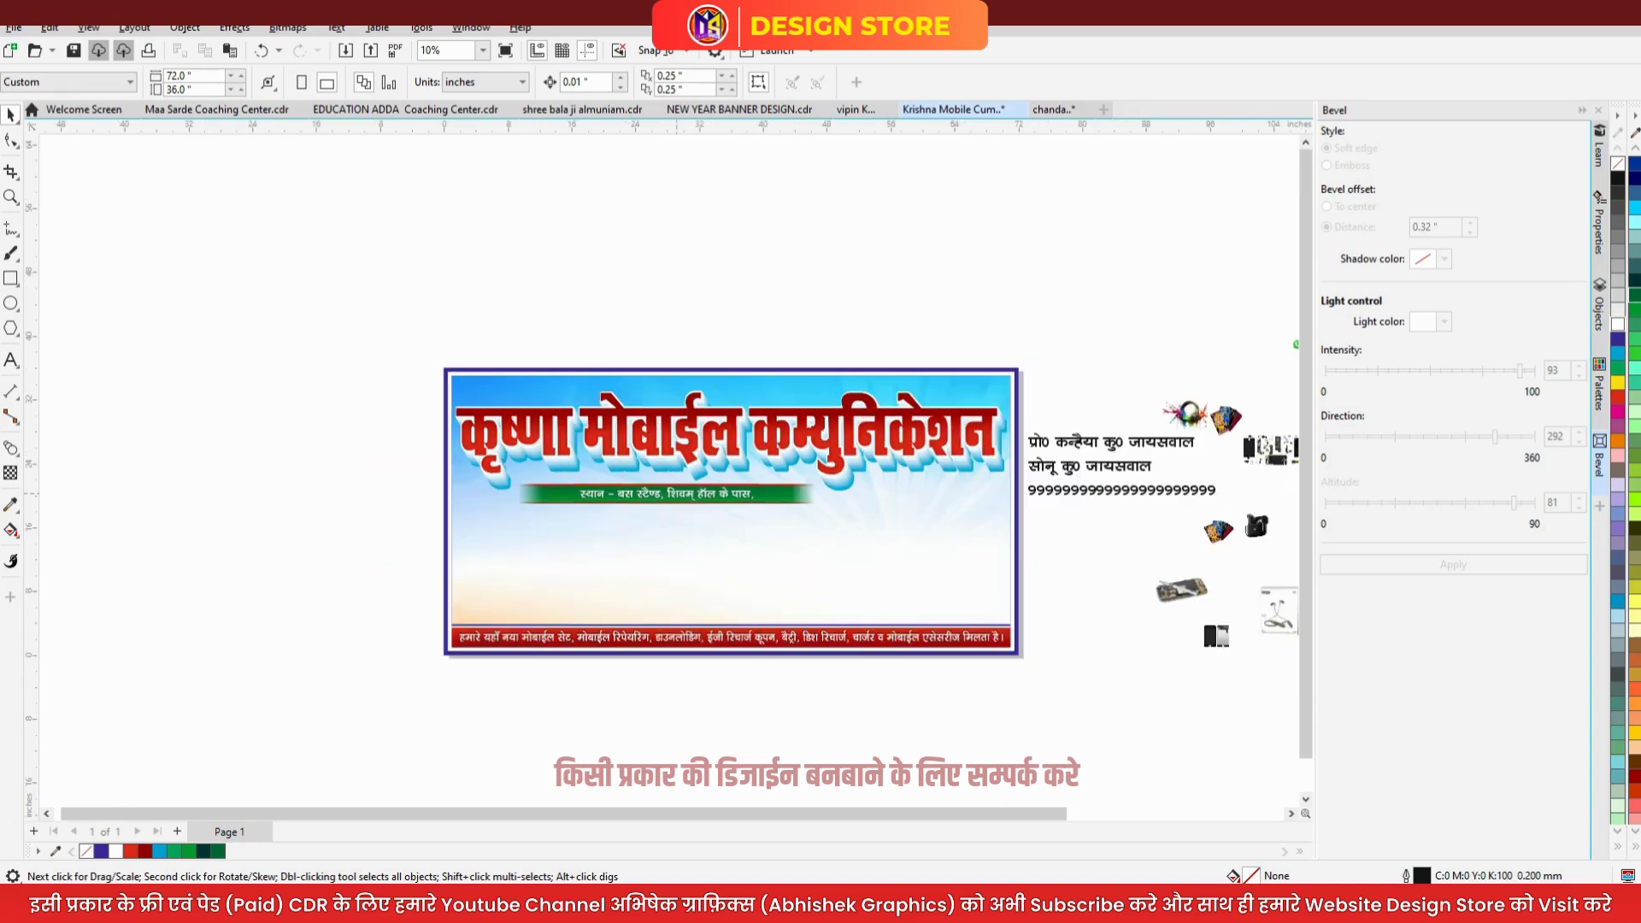
left_click_drag(676, 494, 1038, 440)
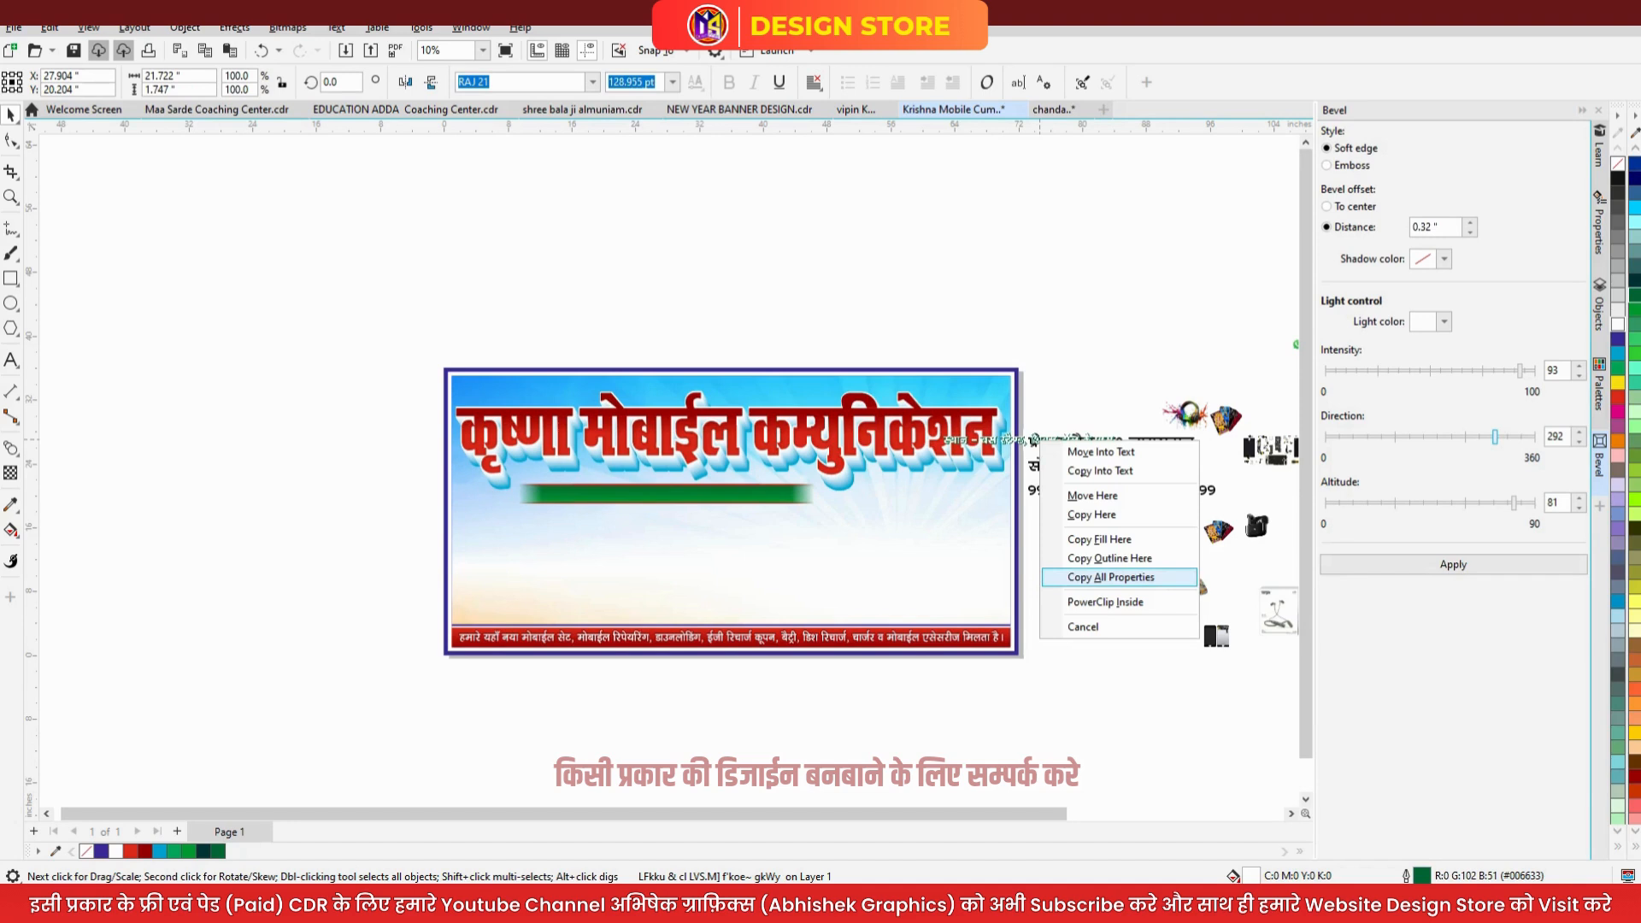
left_click(1110, 576)
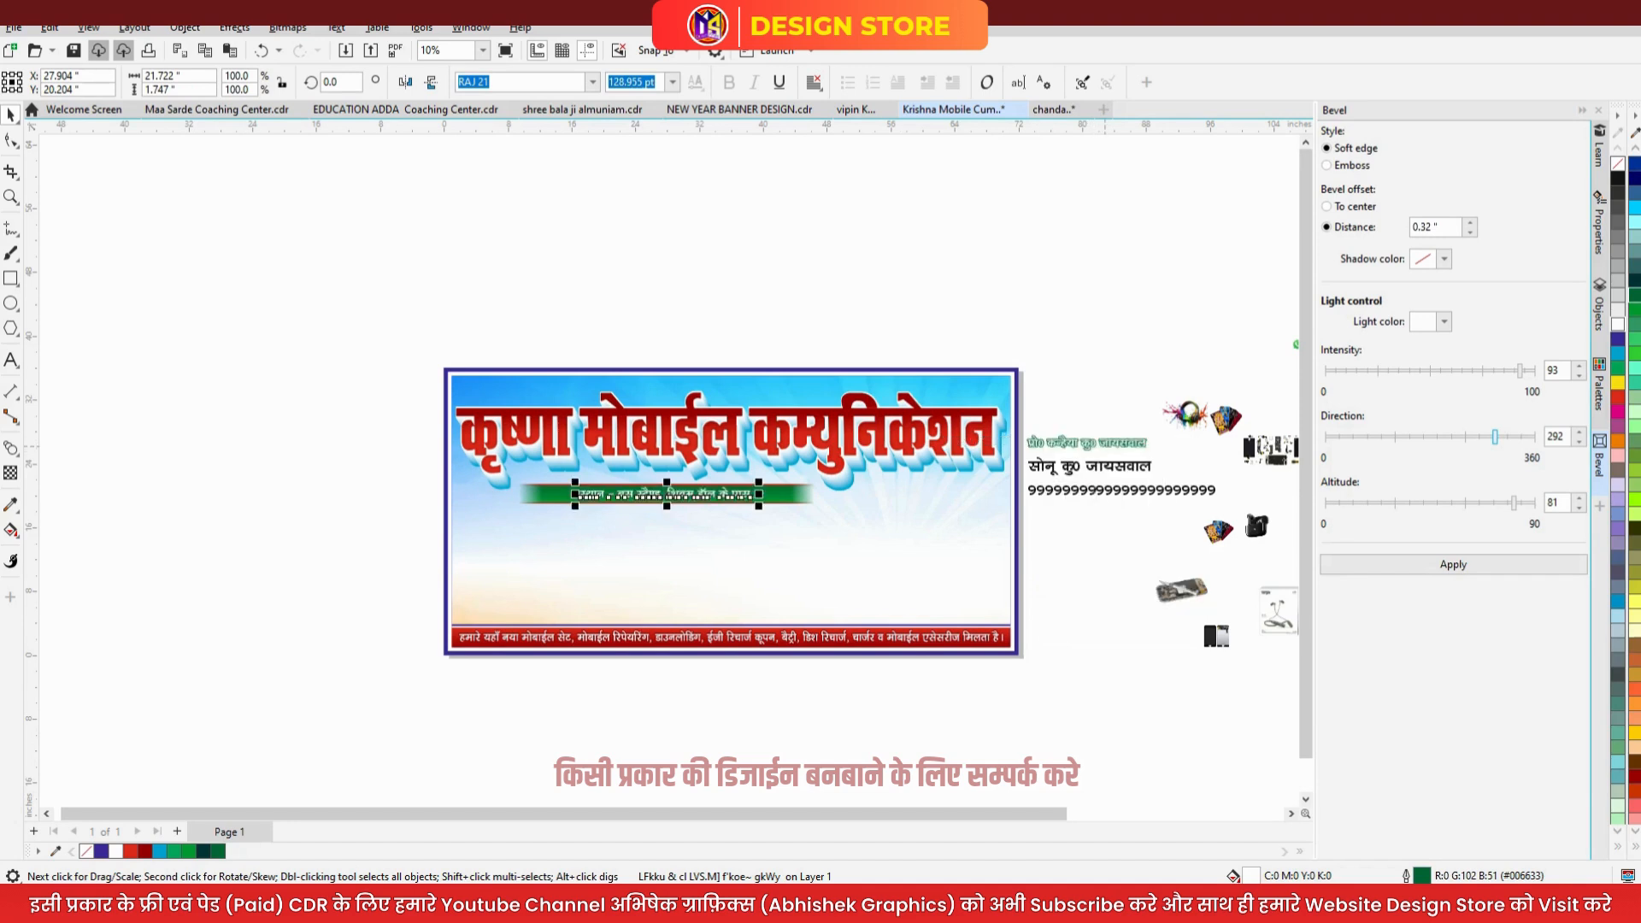
left_click_drag(1113, 446, 543, 391)
scroll(546, 389, "up", 4)
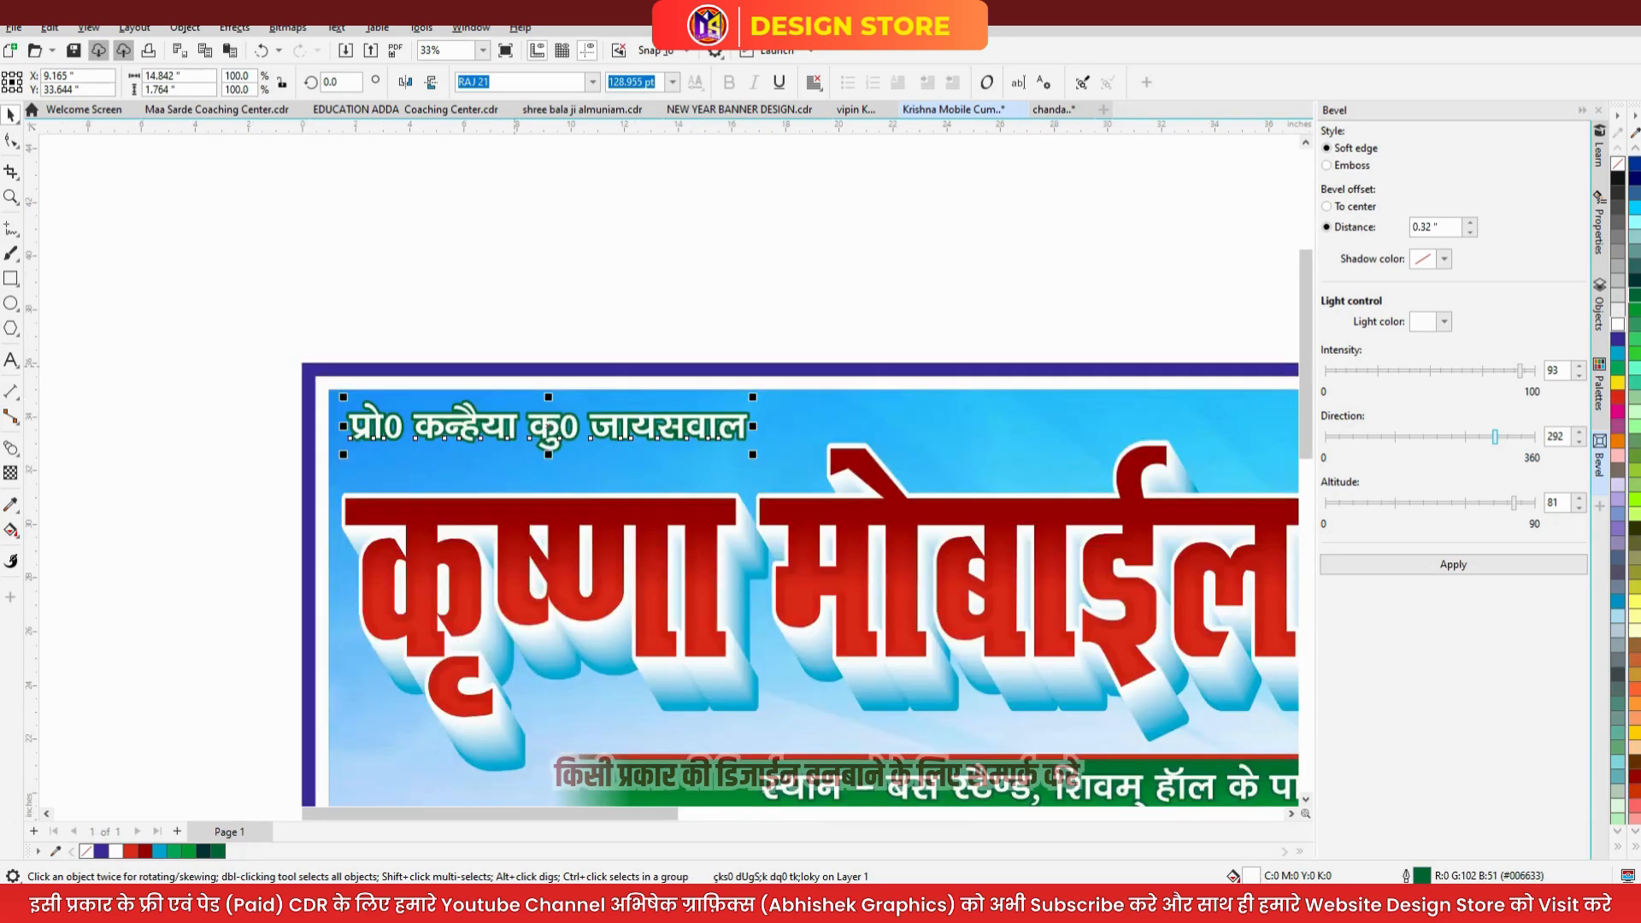
left_click_drag(548, 455, 553, 463)
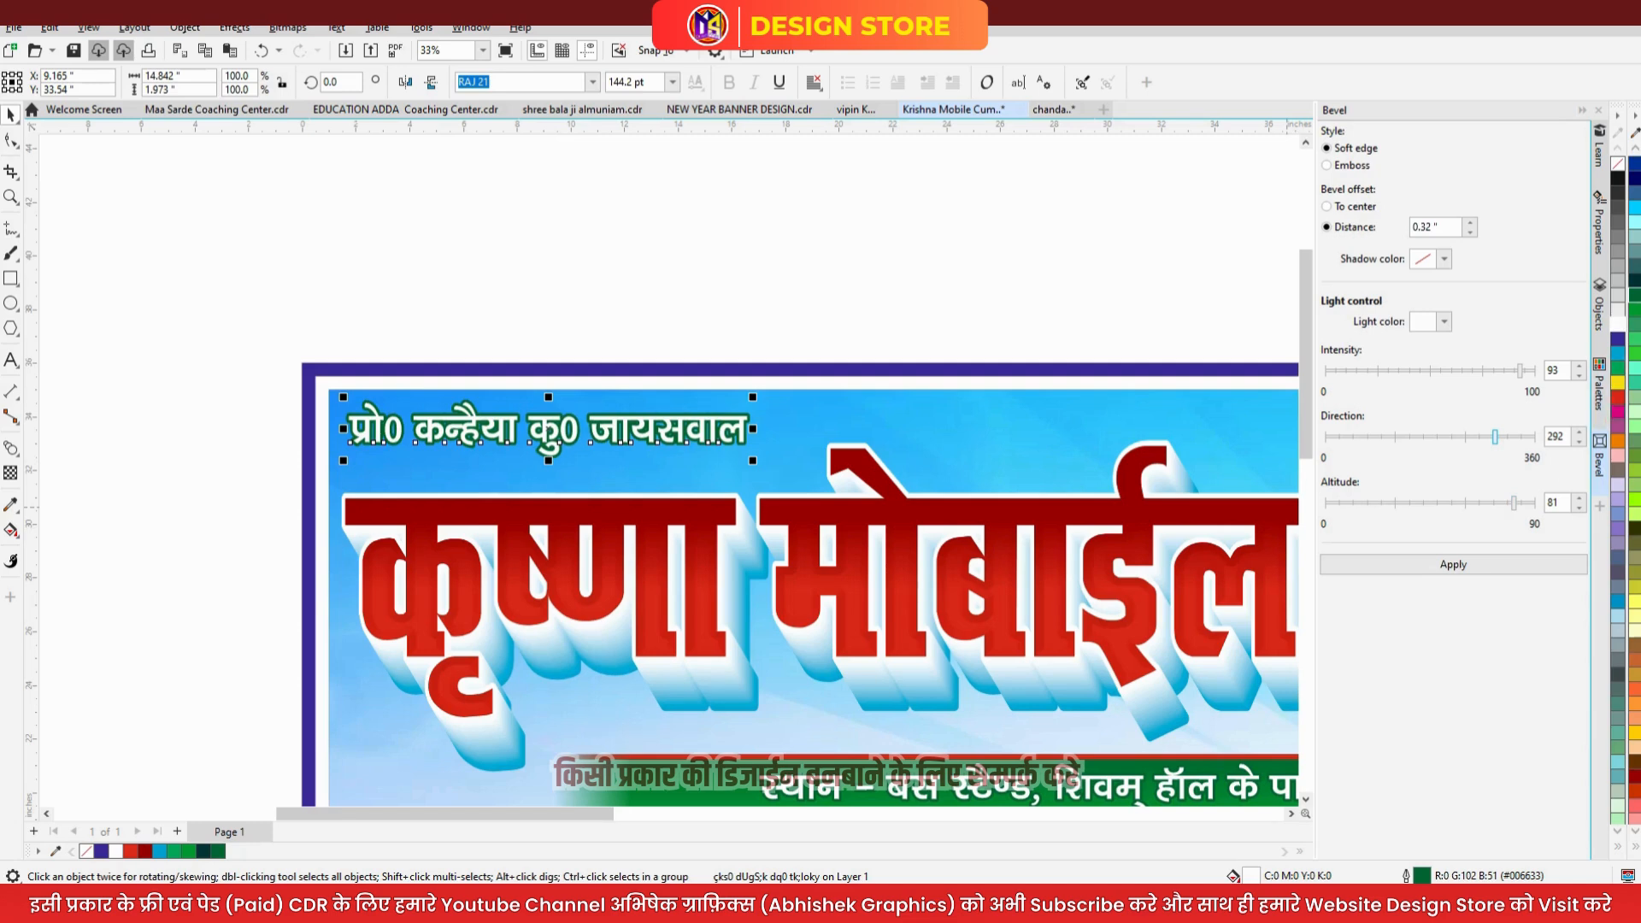
- Colour the proprietor's name magenta with a white outline
left_click(1617, 411)
right_click(1617, 323)
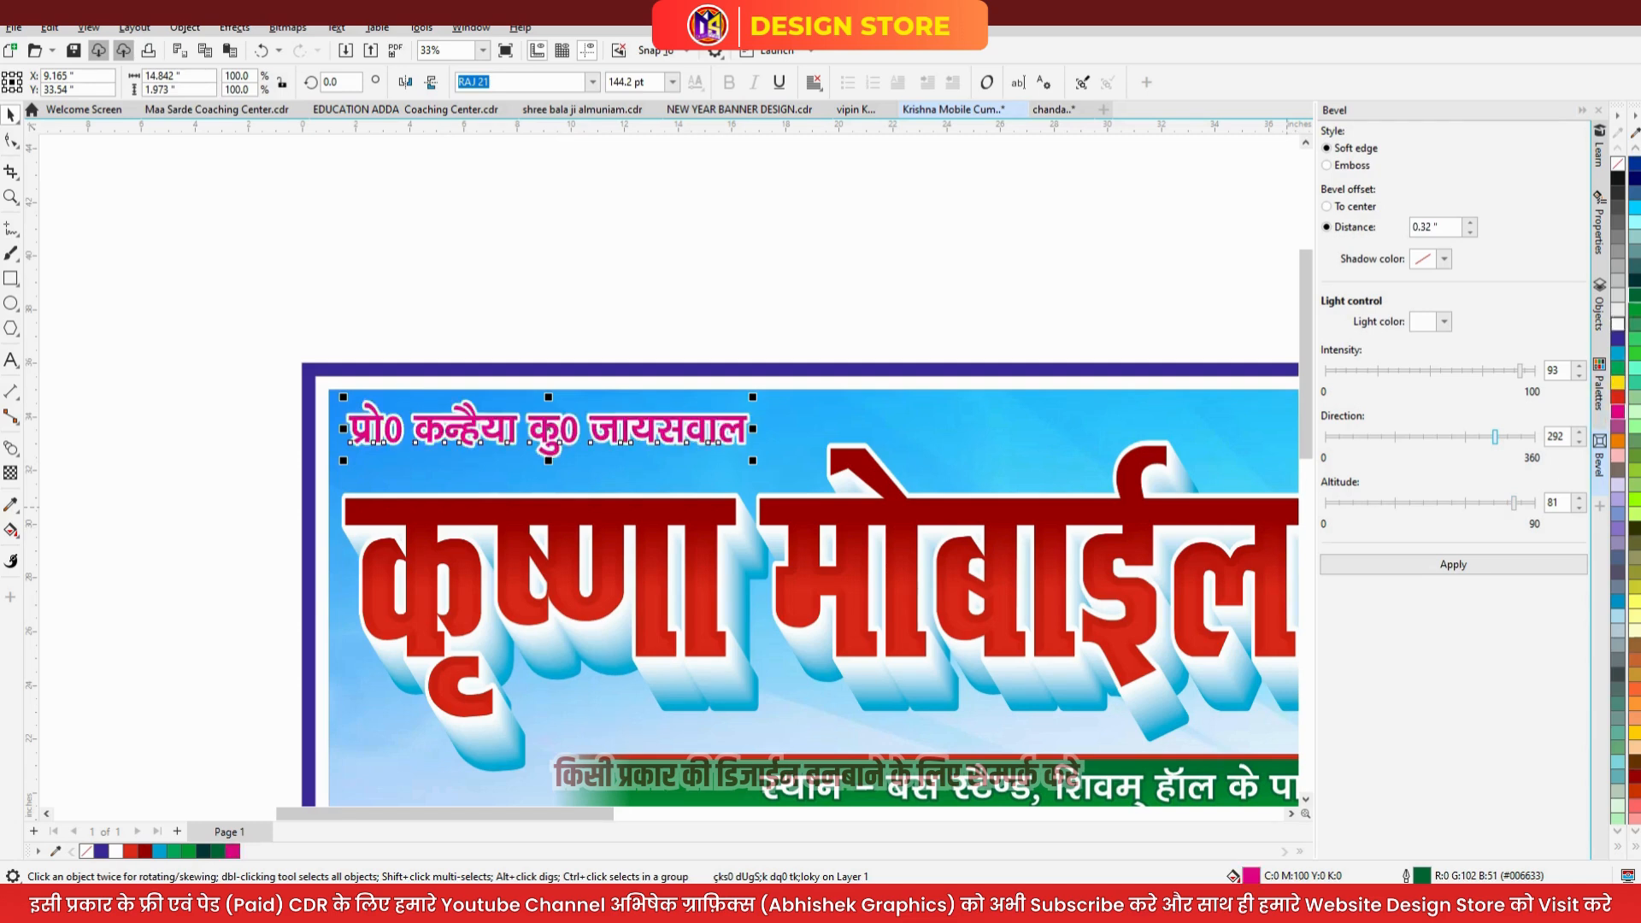
left_click(50, 300)
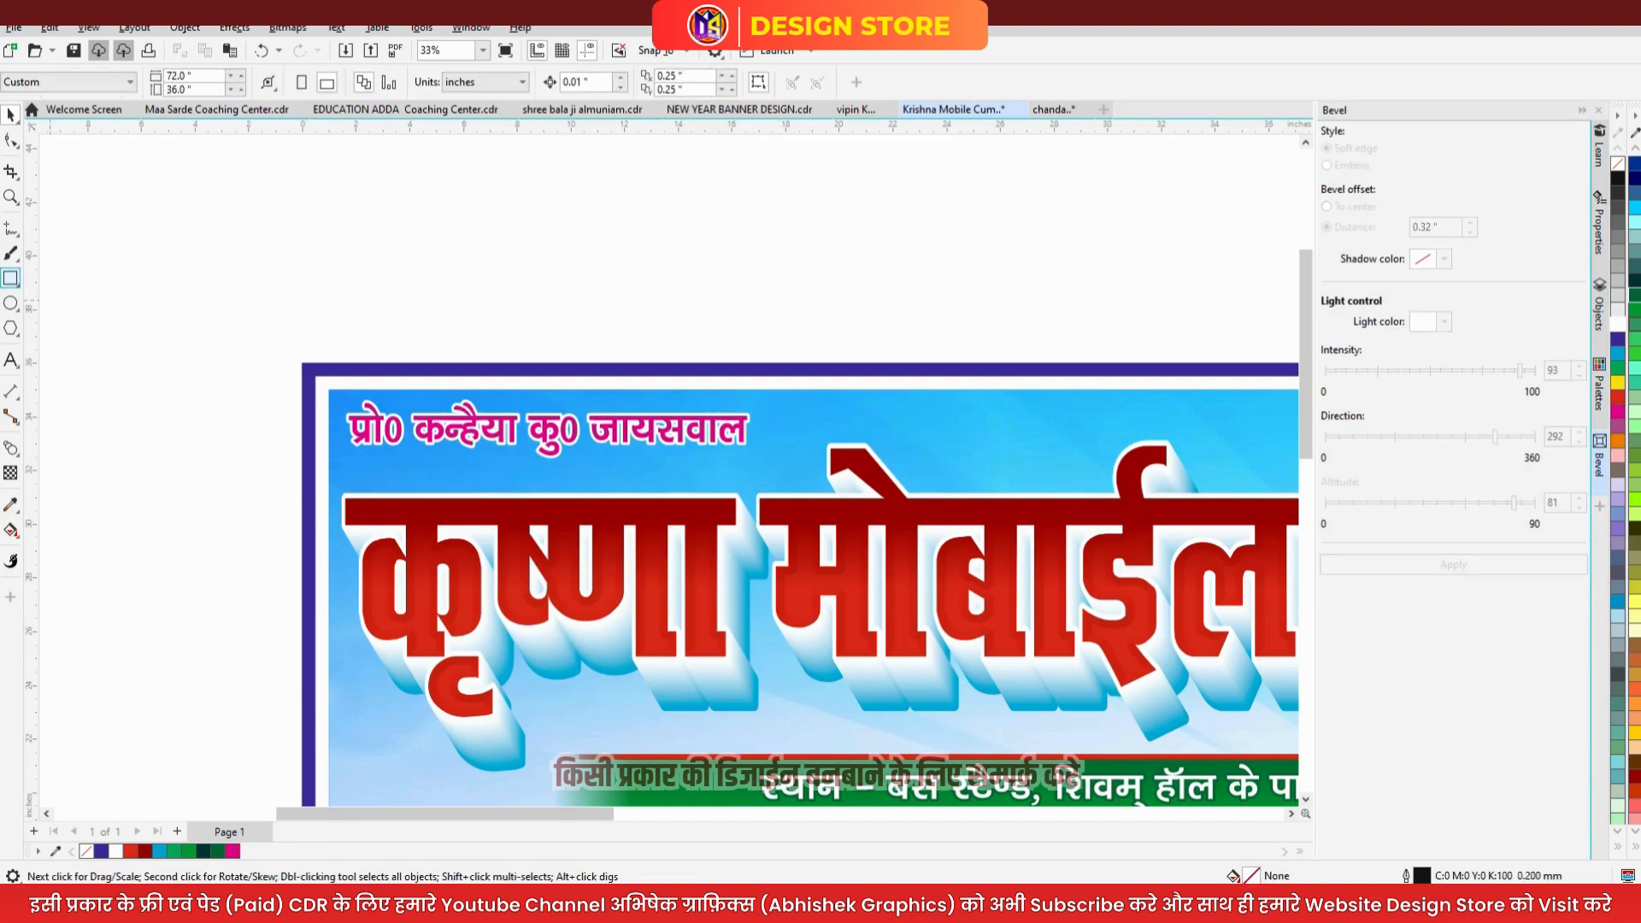
- Draw a white, outline-free rectangle around the name with rounded right-hand corners
left_click(10, 277)
mouse_move(329, 404)
left_mouse_down()
mouse_move(669, 476)
mouse_move(803, 465)
left_mouse_up()
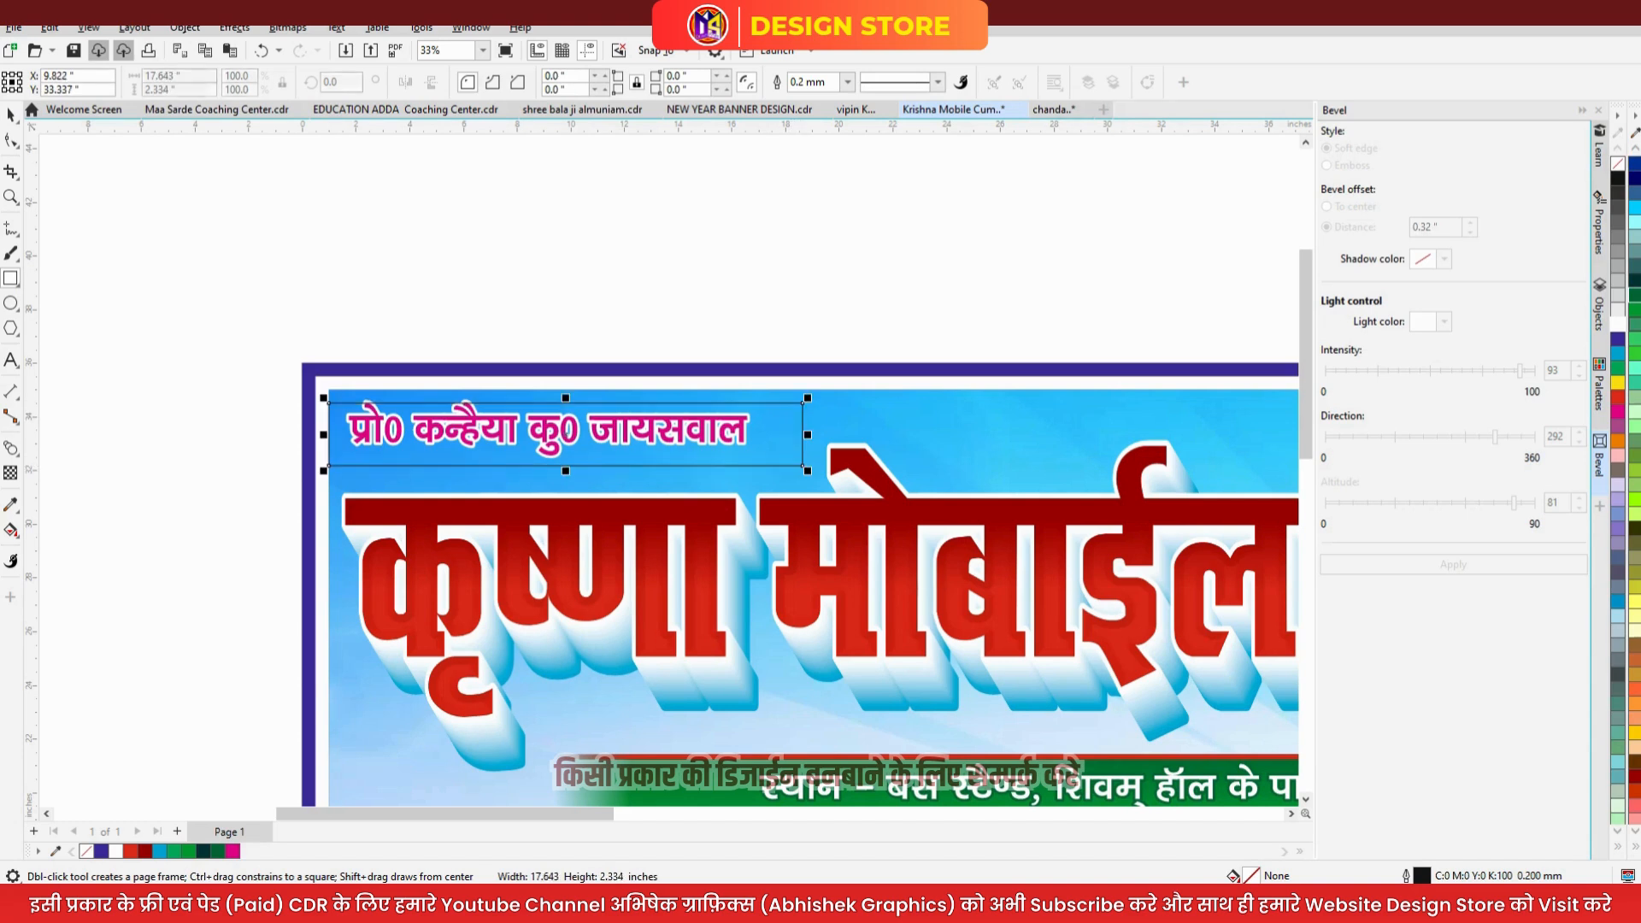
key("F10")
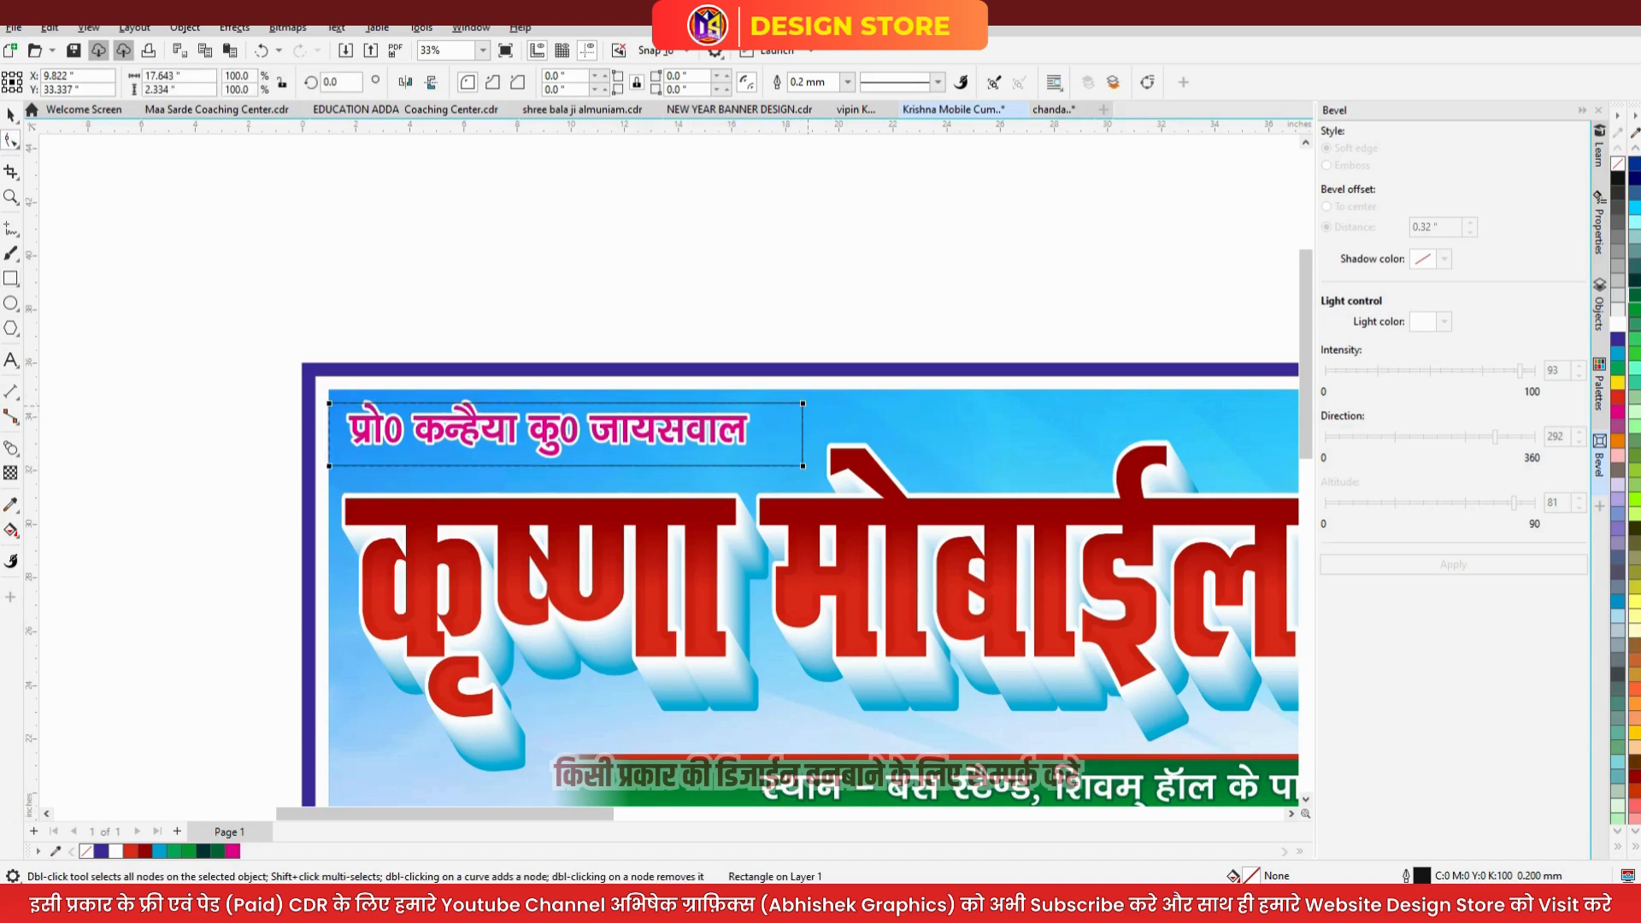
left_click_drag(803, 402, 744, 403)
left_click(11, 115)
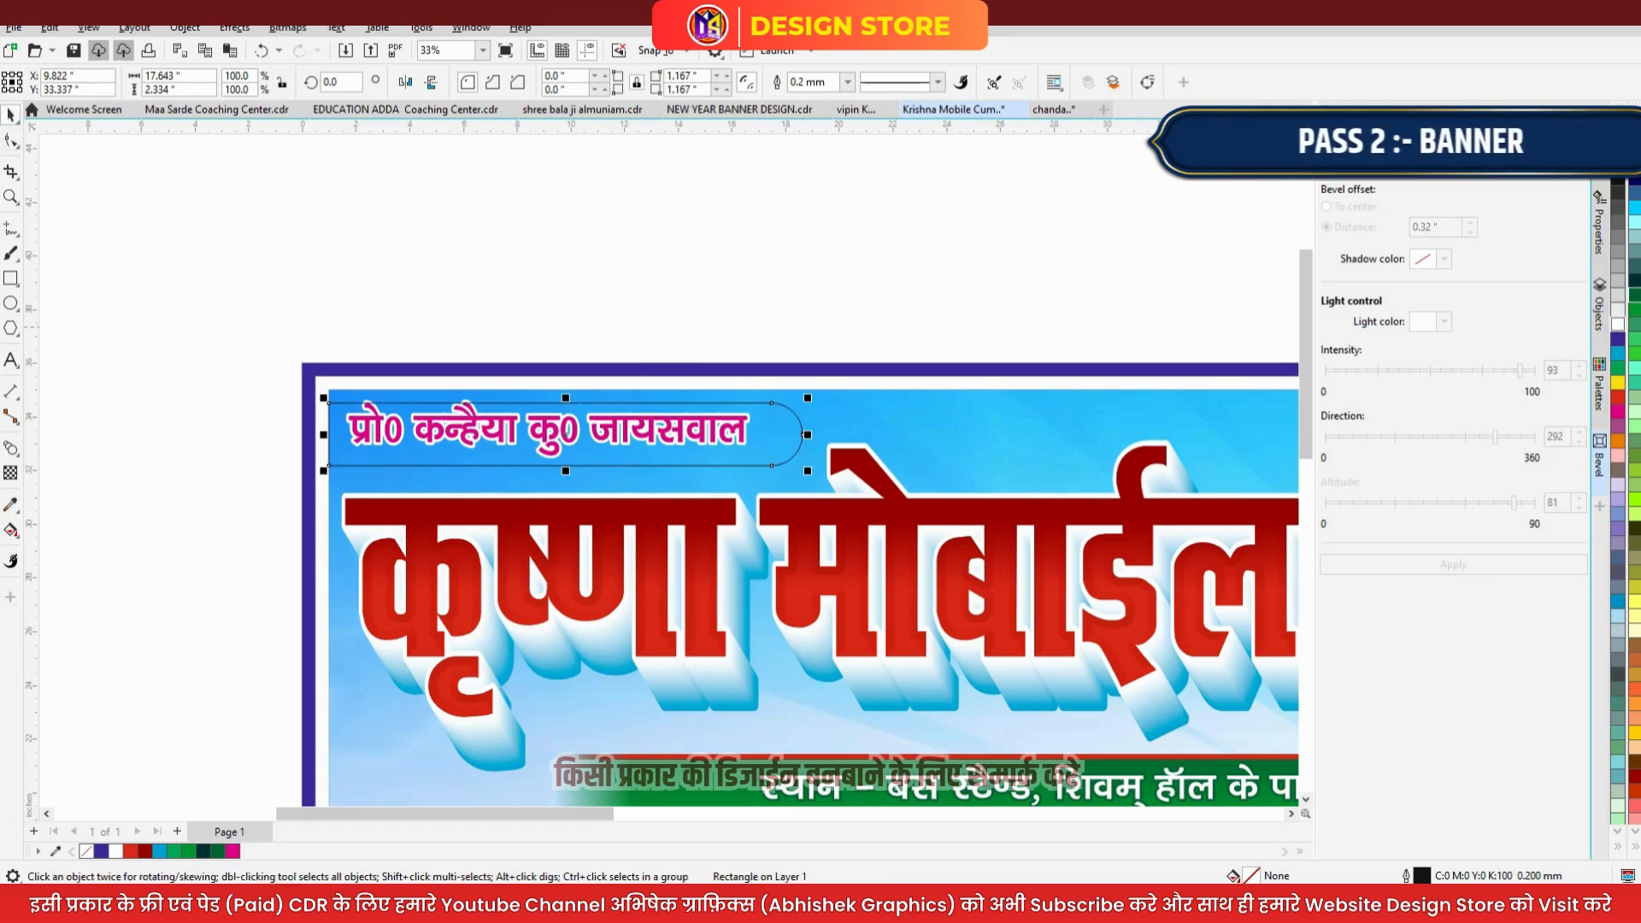
left_click(1618, 324)
right_click(1618, 323)
- Centre the name within the white label and shorten the label to fit
left_click_drag(784, 299, 316, 495)
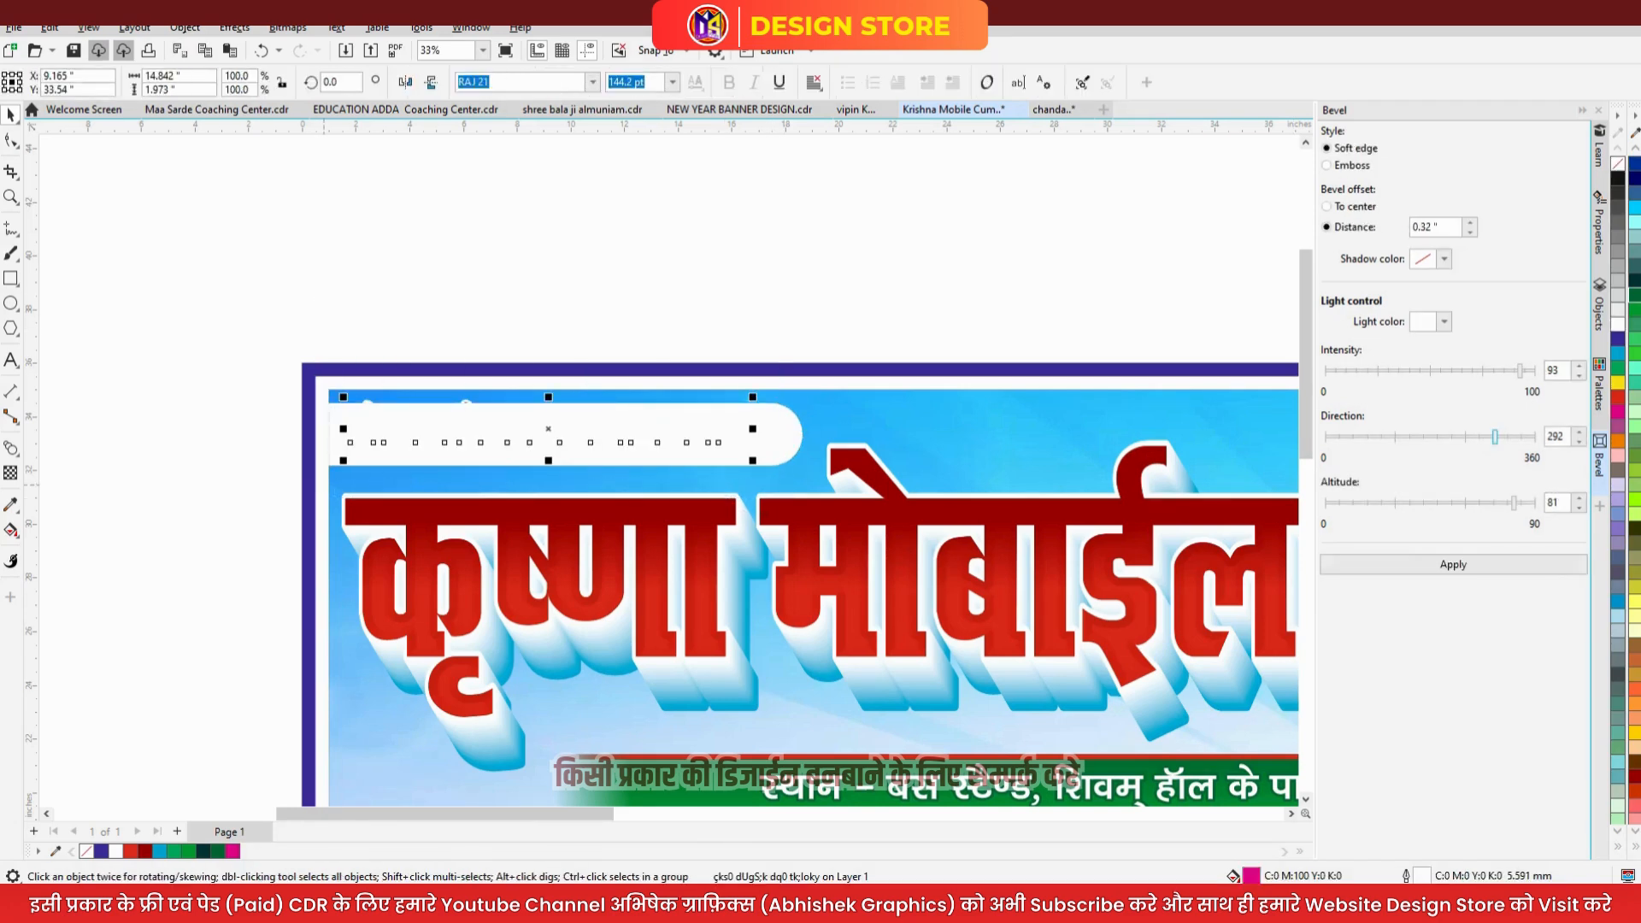
left_click(777, 431, "shift")
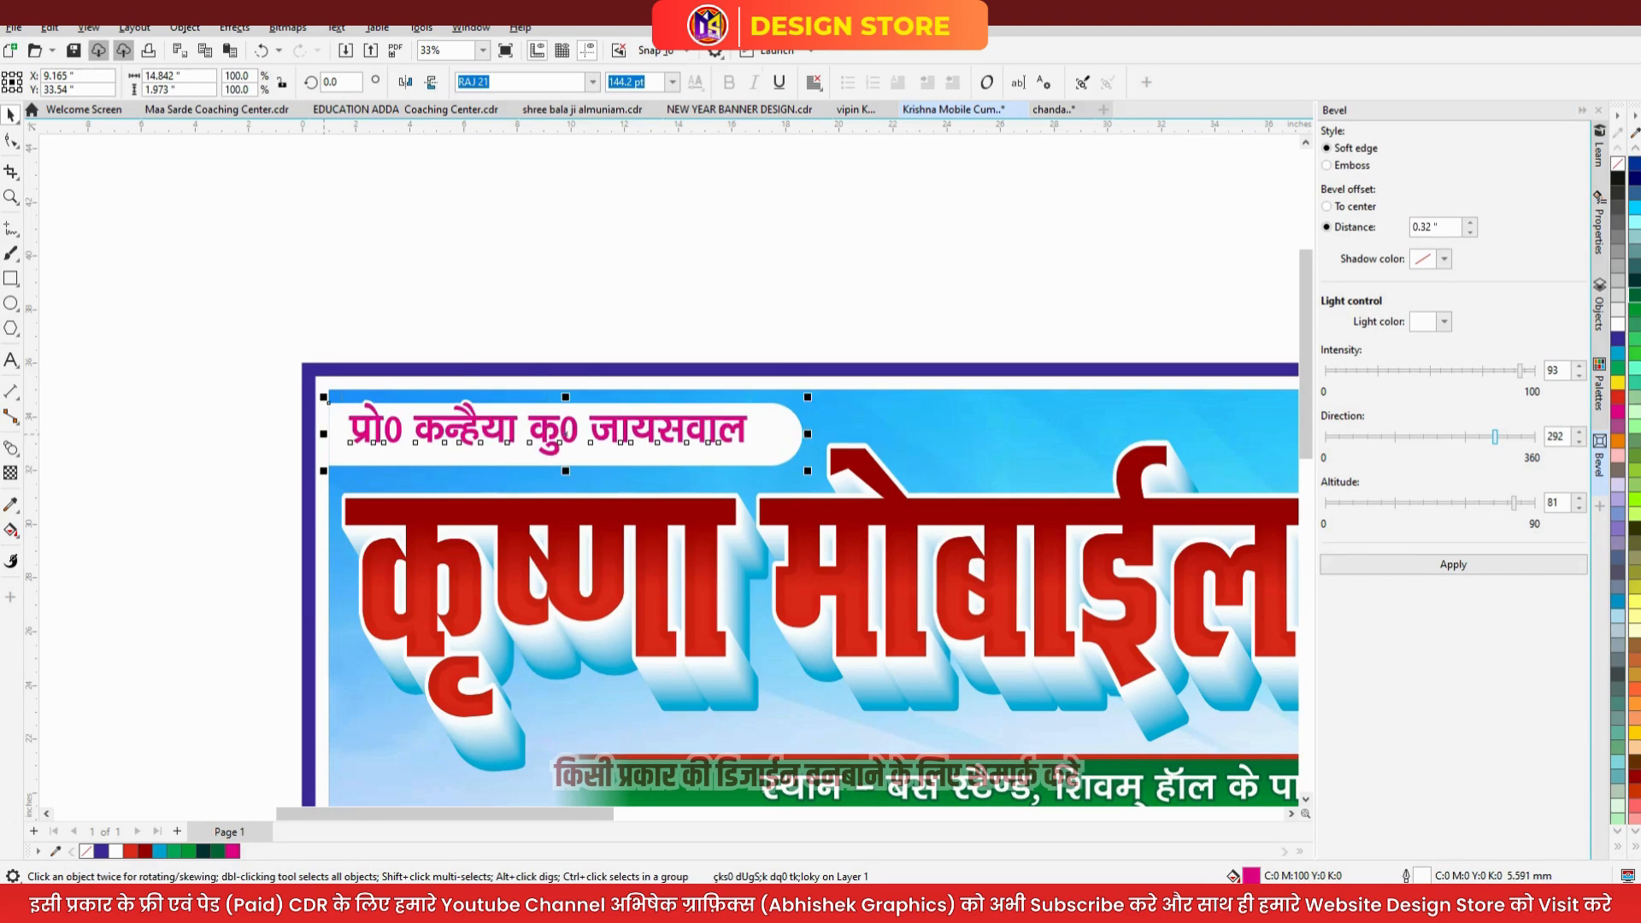
key("c")
key("e")
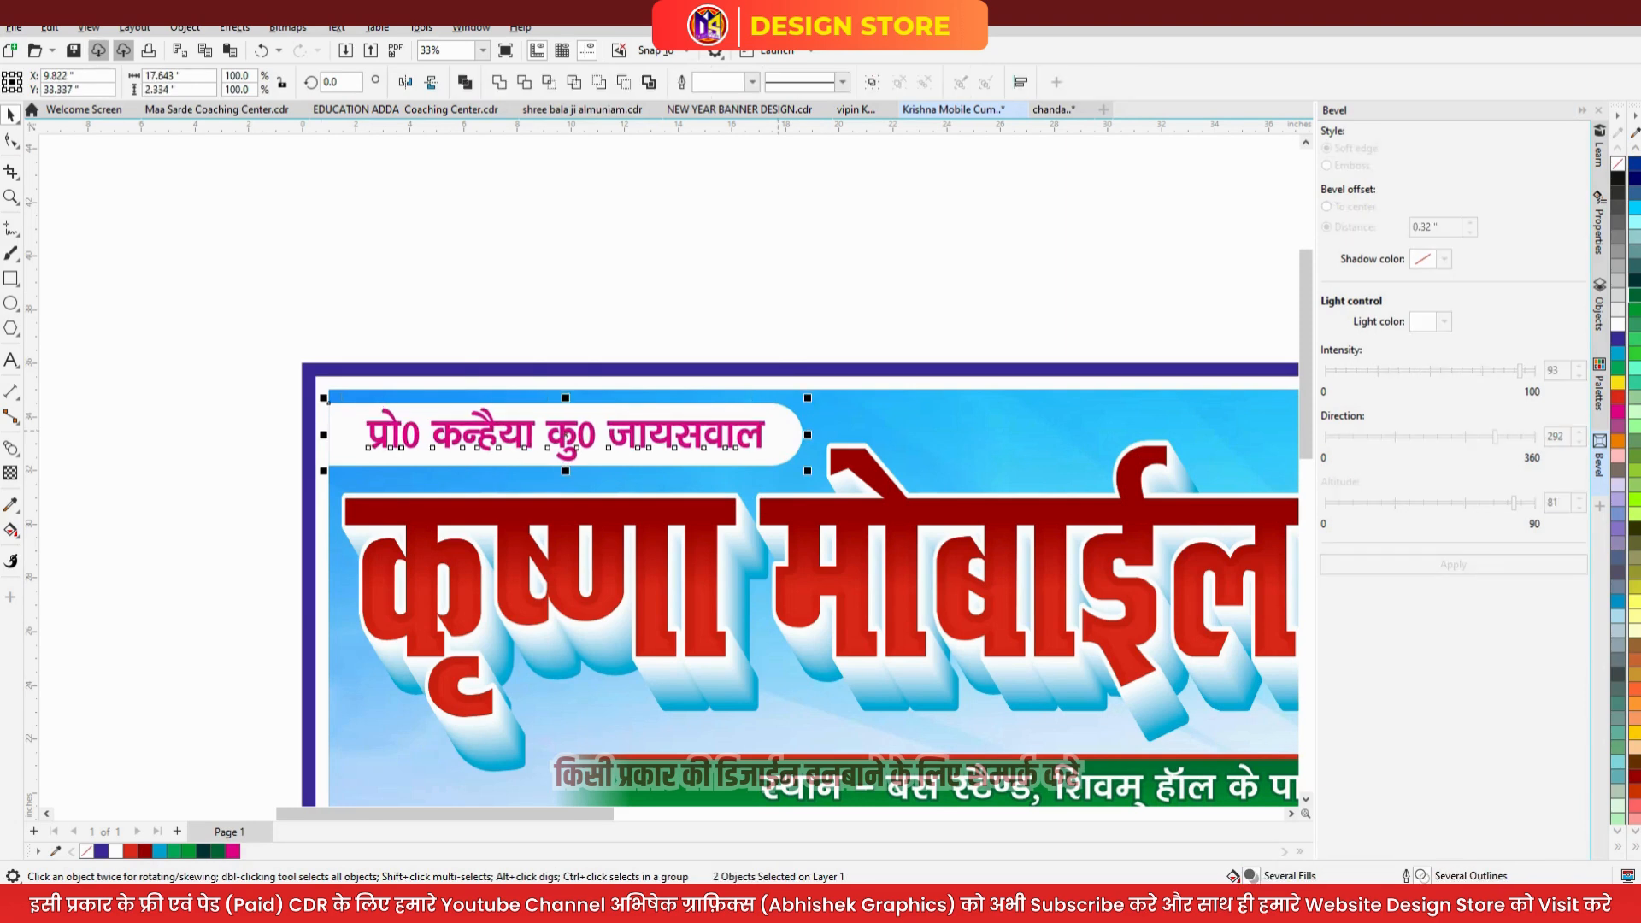
left_click(784, 436, "shift")
left_click_drag(741, 435, 781, 443)
left_click(783, 435)
left_click(776, 327)
- Group the name with its label and place a mirrored copy at the banner's right edge
key("F4")
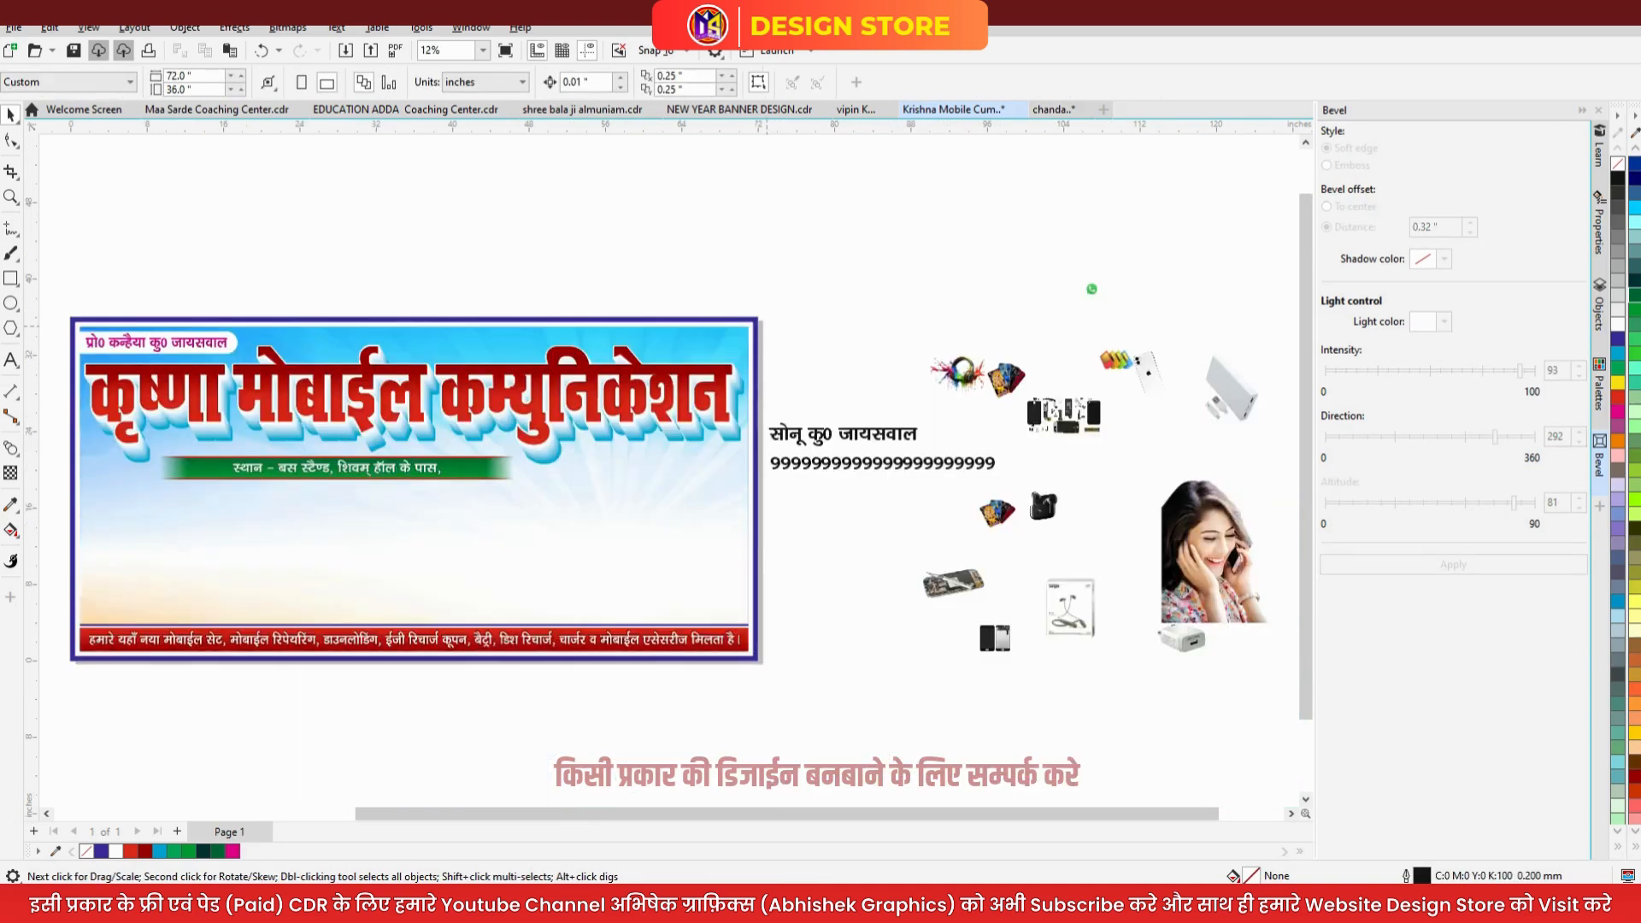
left_click(213, 341)
left_click(211, 334, "shift")
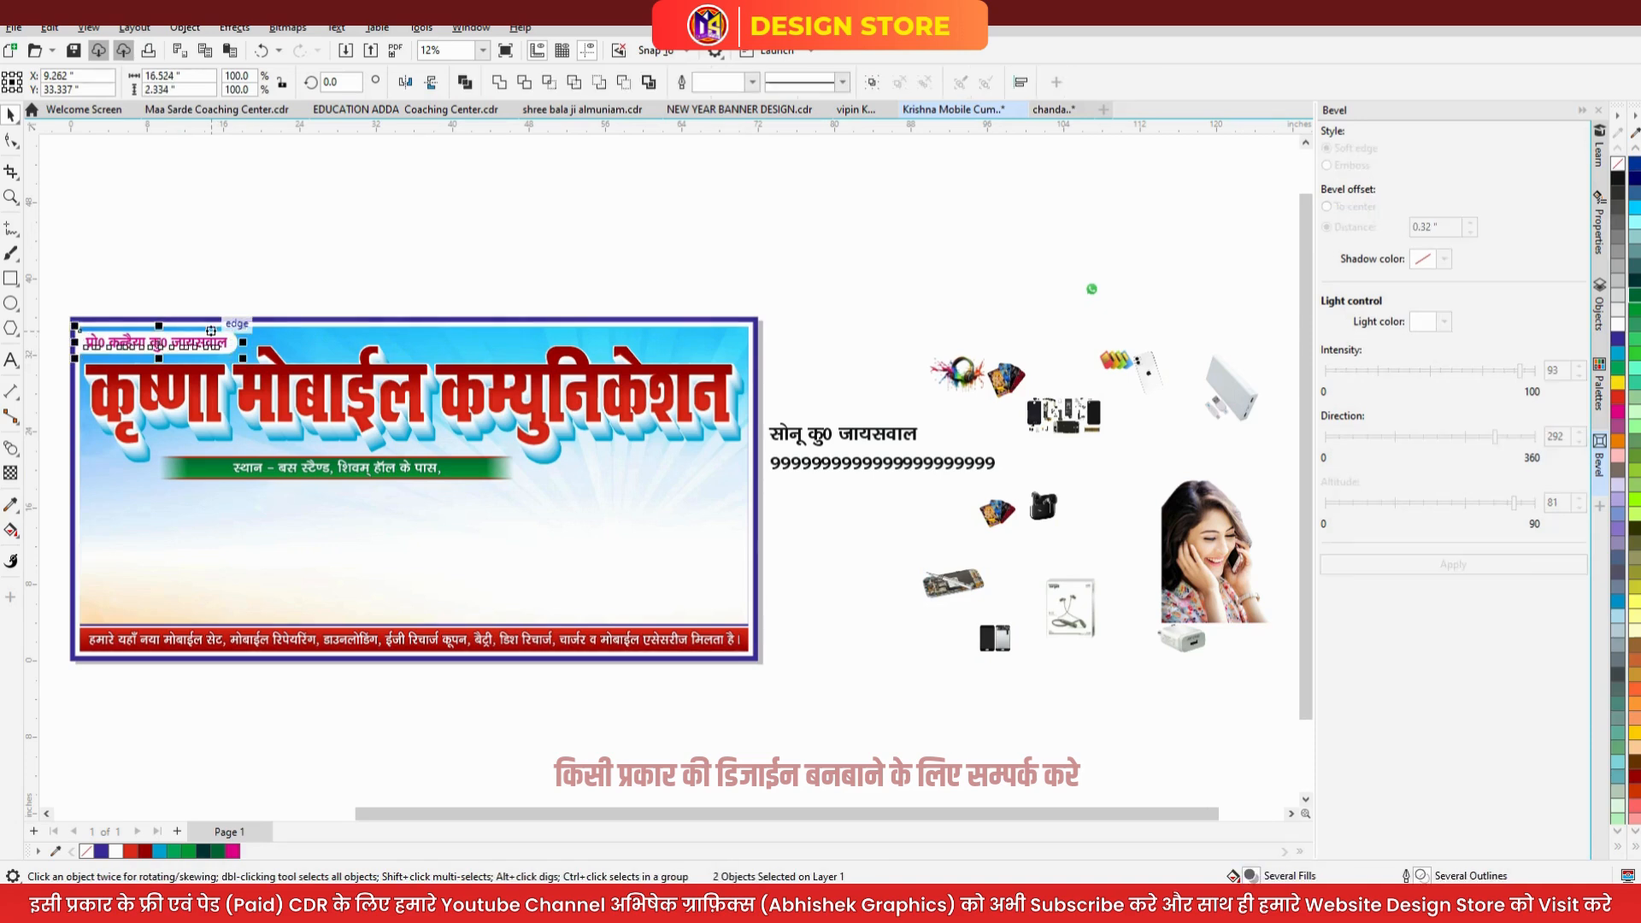
key("ctrl+g")
left_click(352, 336, "shift")
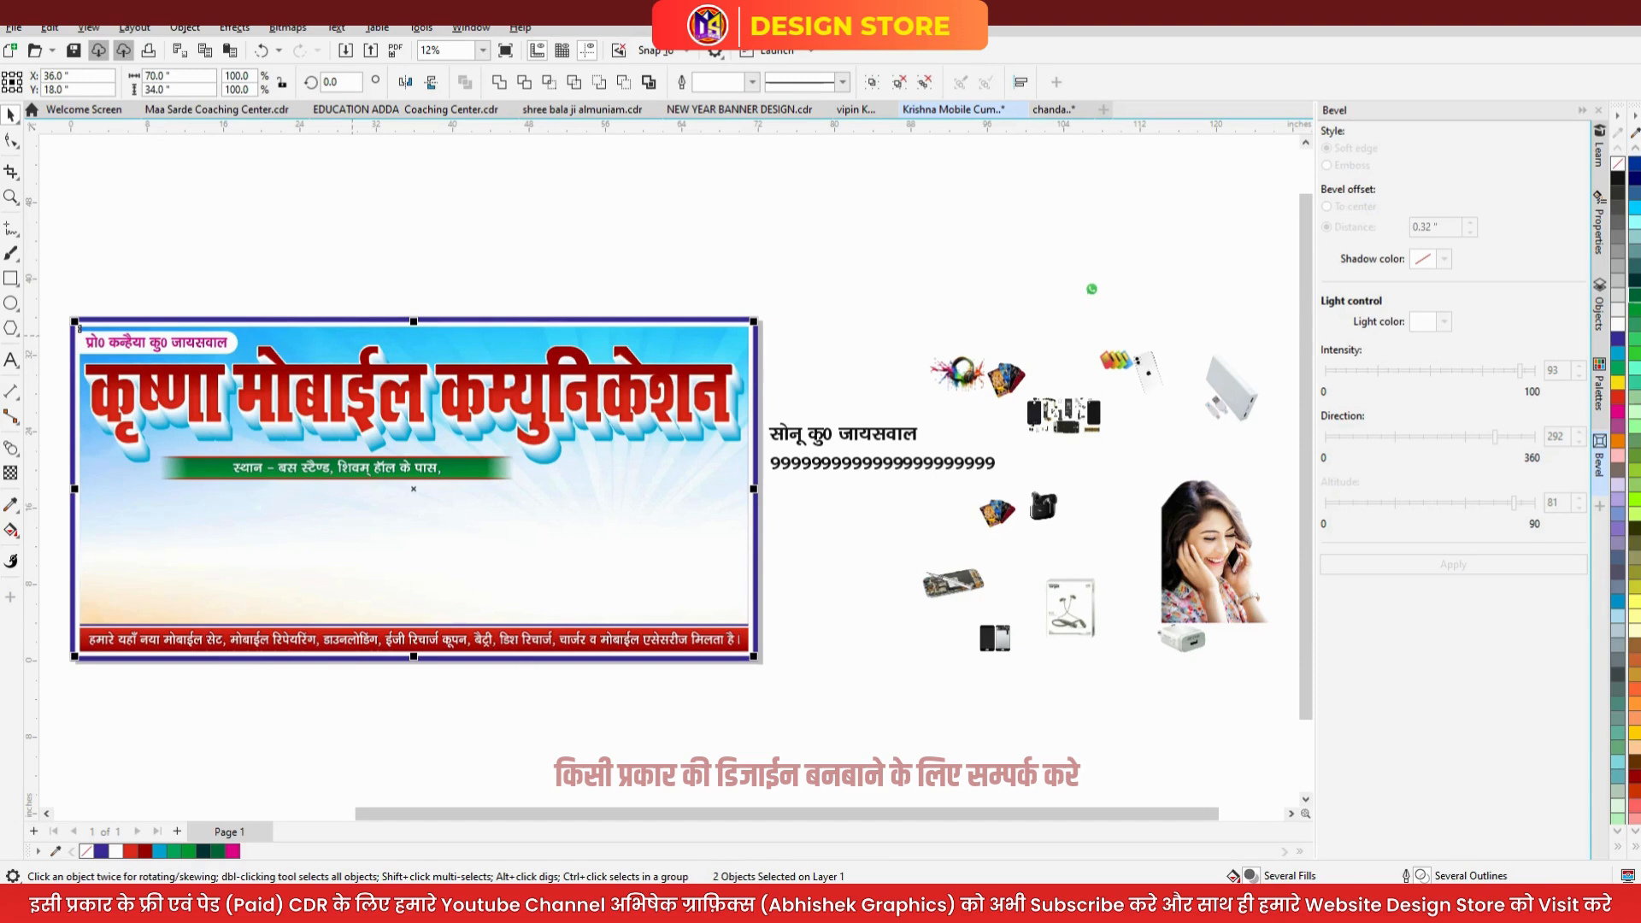
key("r")
left_click(352, 336, "shift")
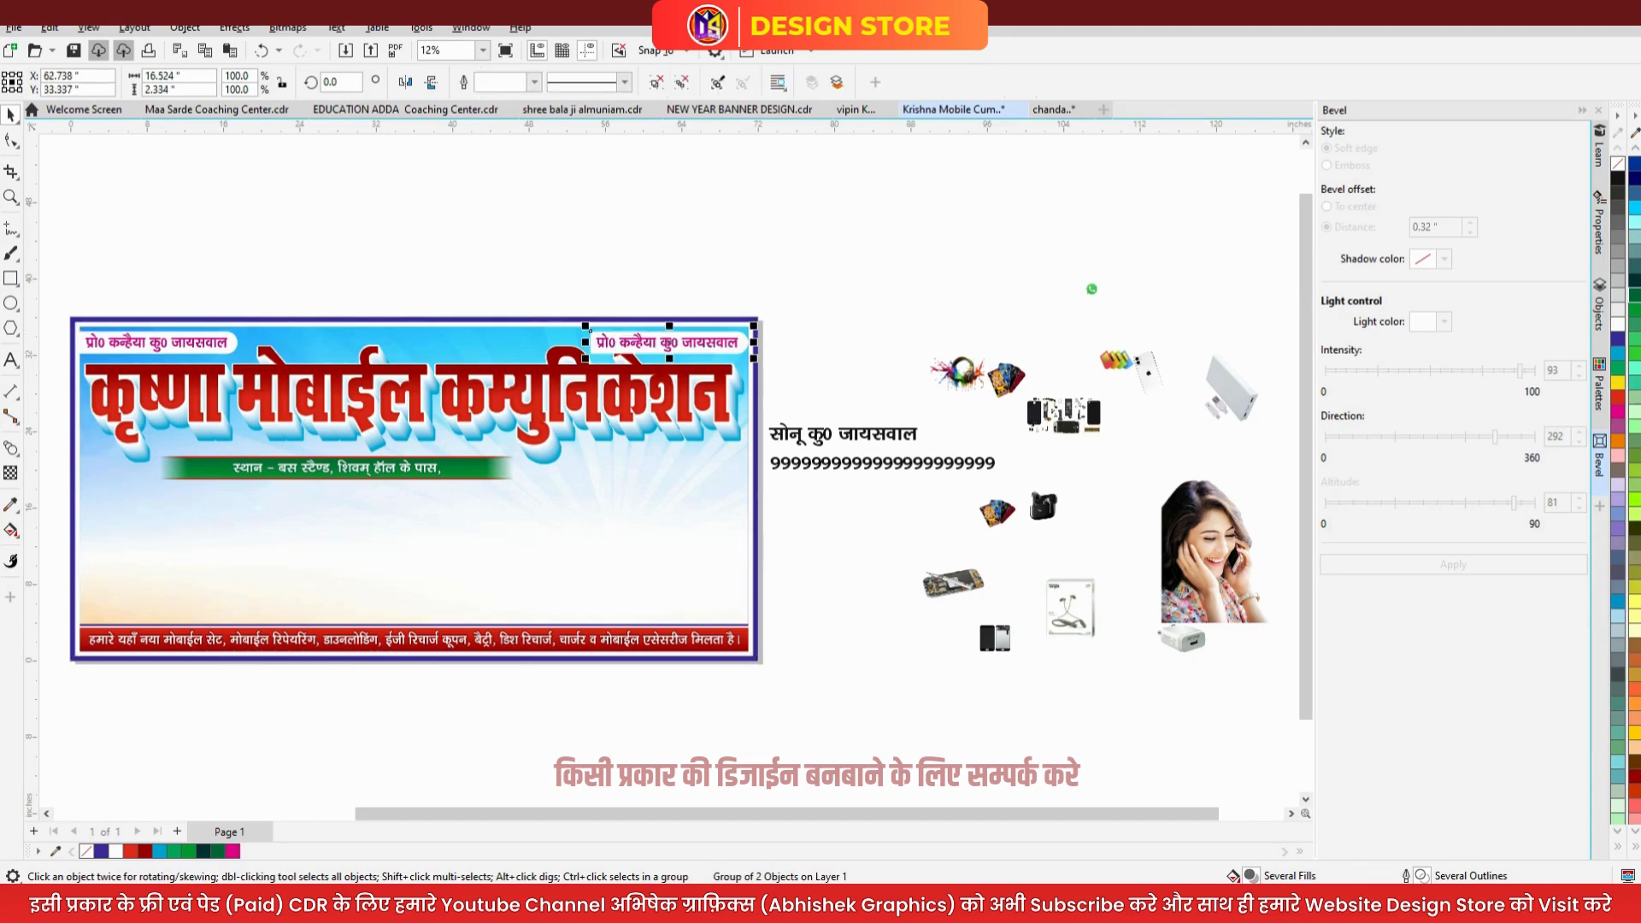
left_click(405, 82)
left_click(695, 300)
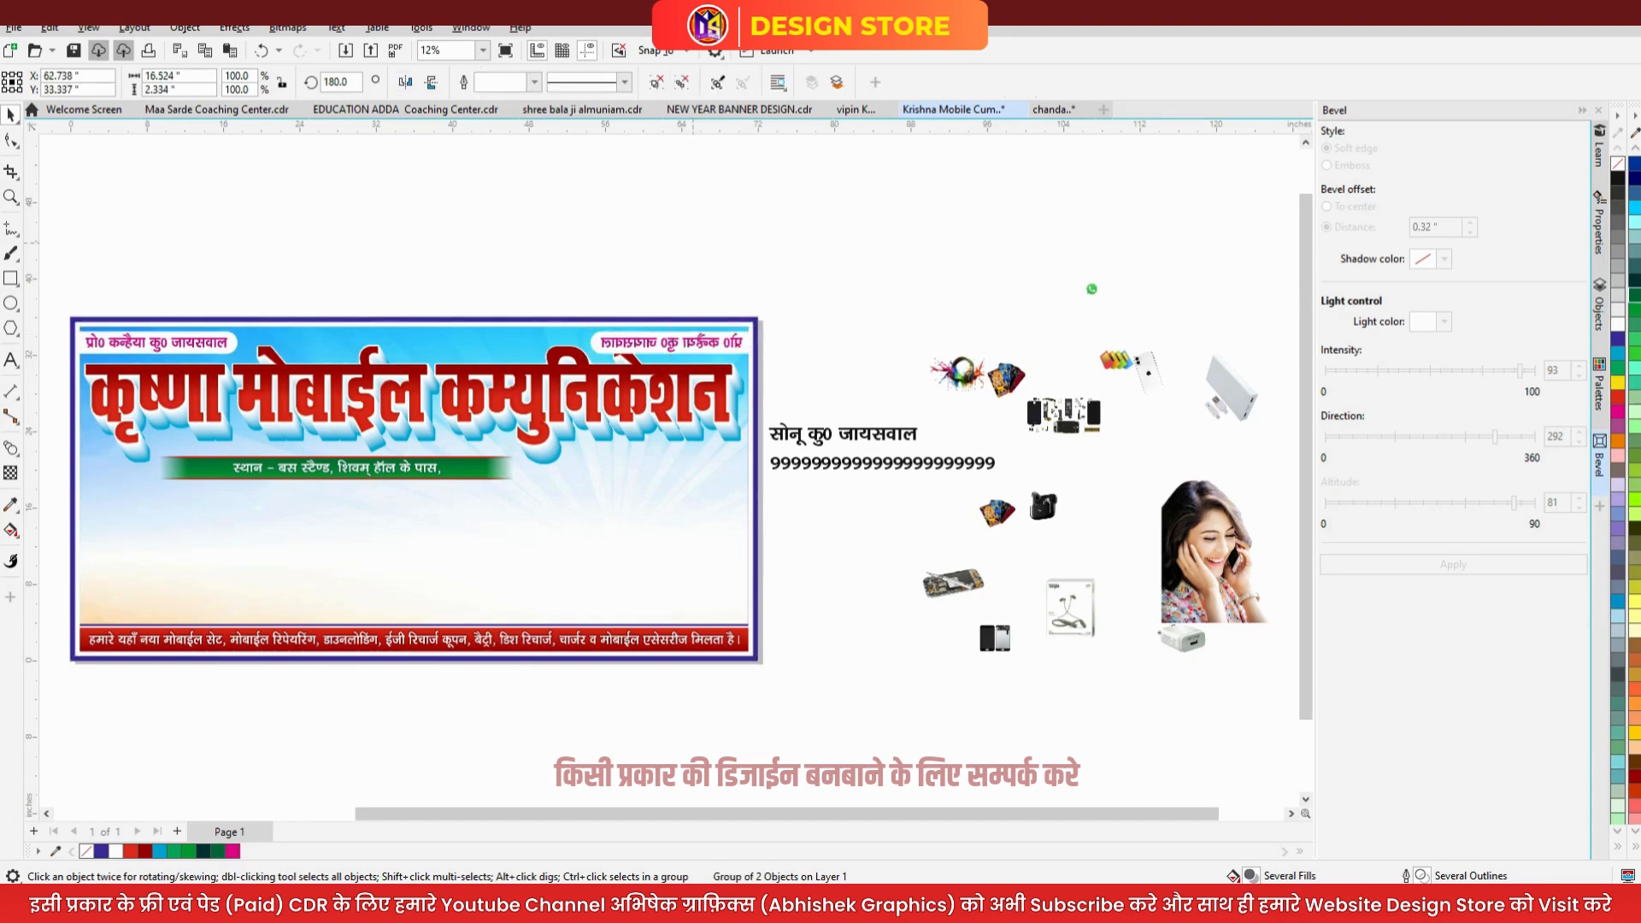
left_click(705, 341, "ctrl")
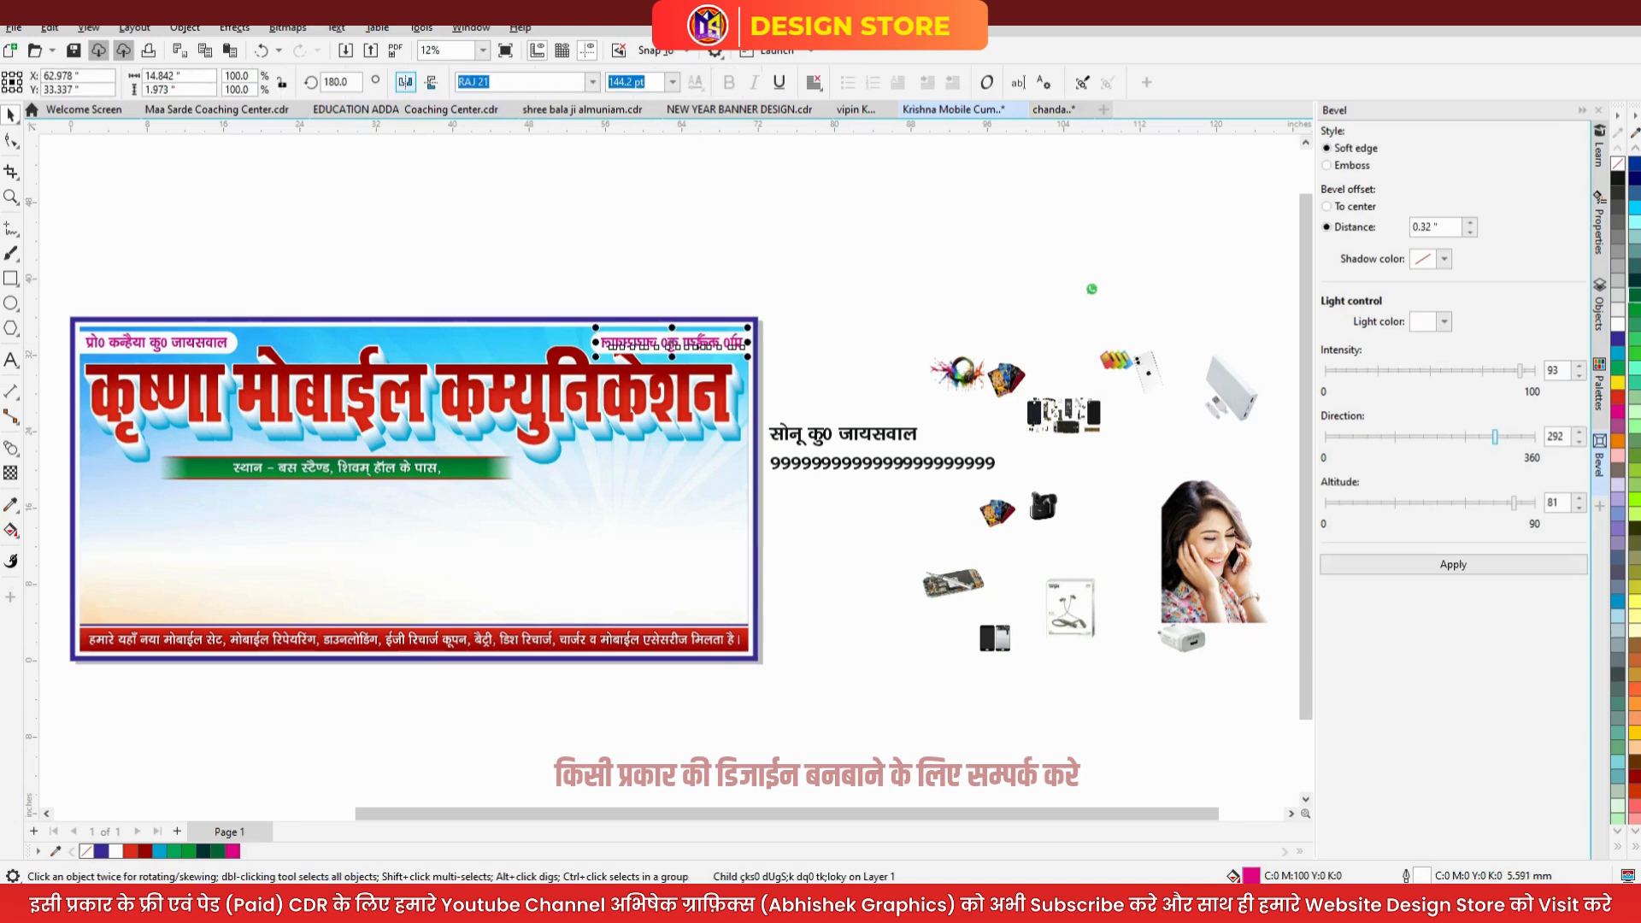
left_click(405, 82)
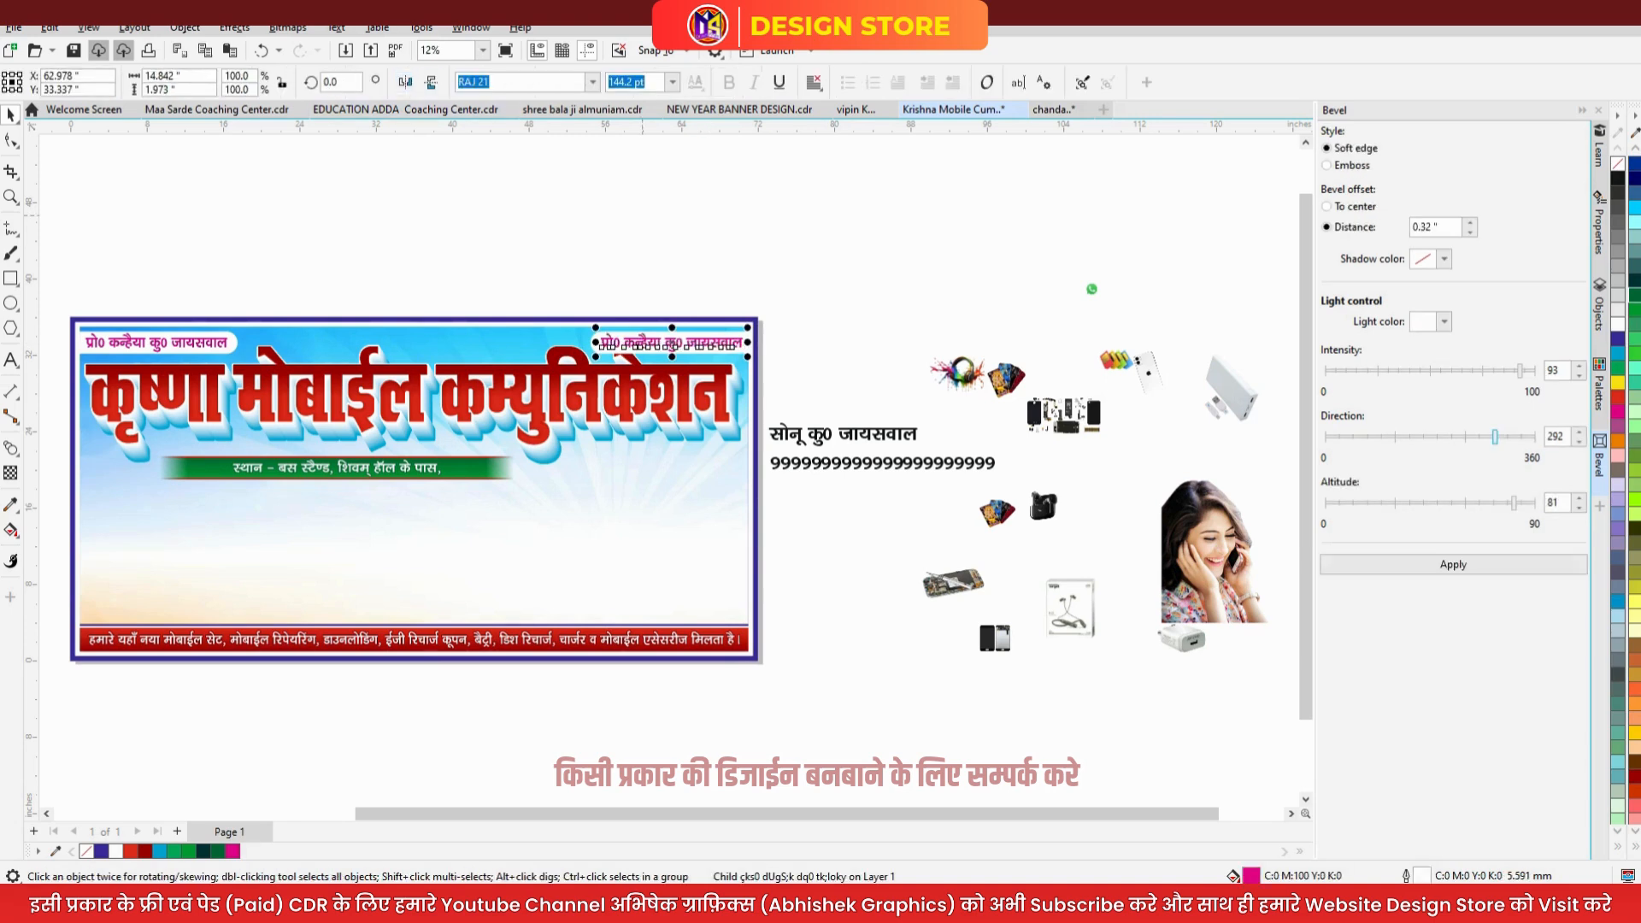
key("Delete")
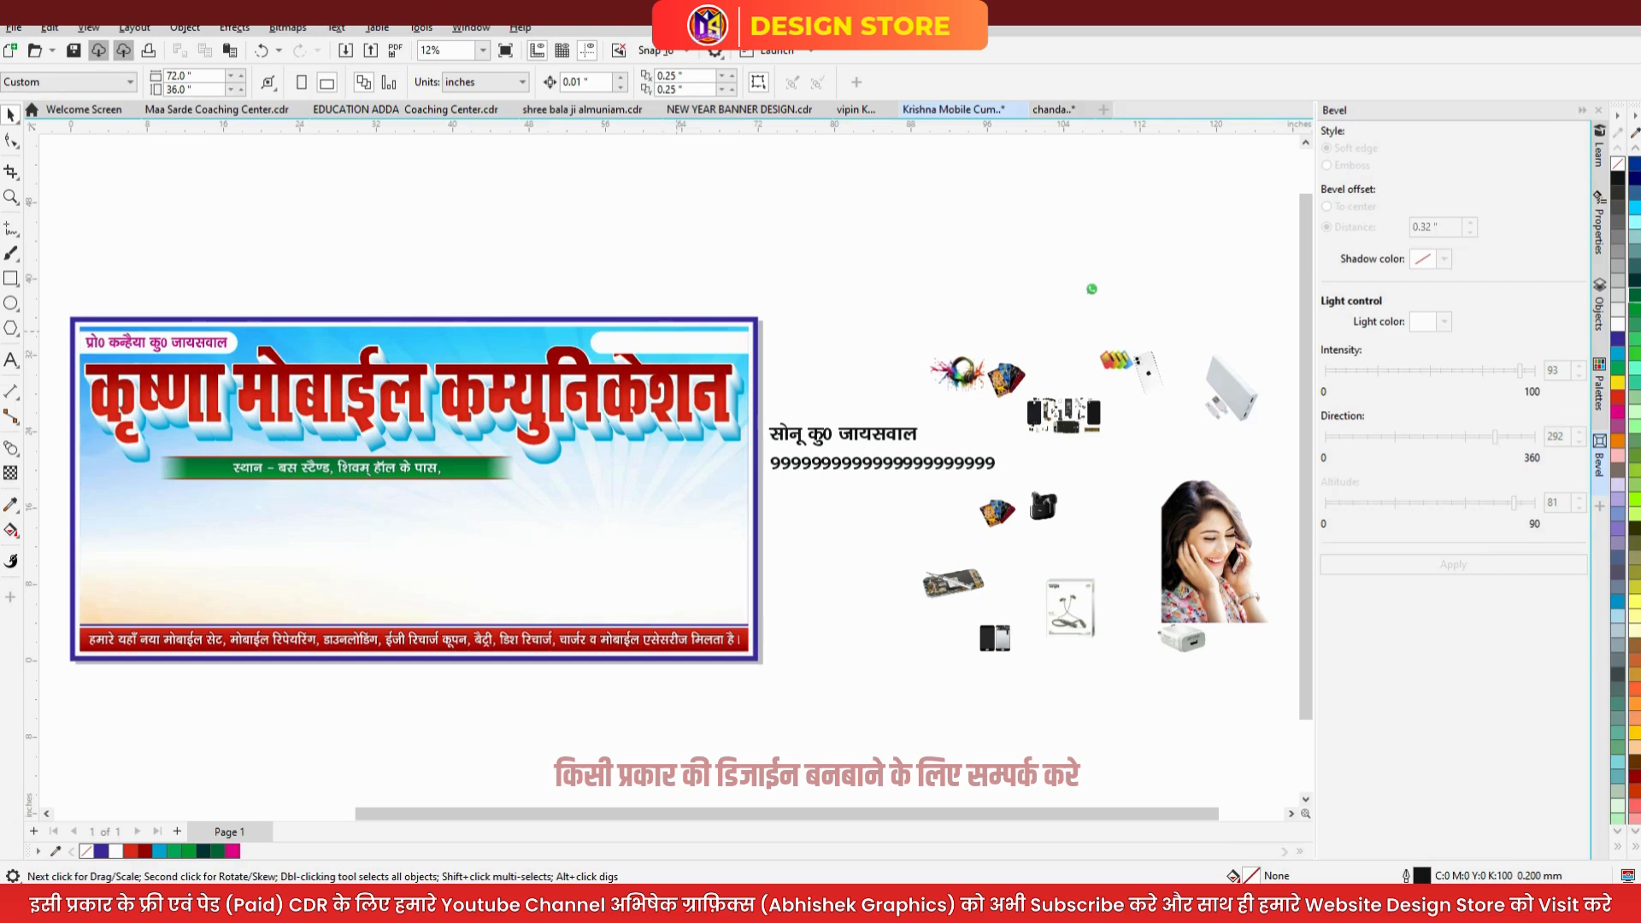
- Give the loose phone-number text the name's properties, then delete it
left_click_drag(687, 345, 813, 458)
left_click(862, 595)
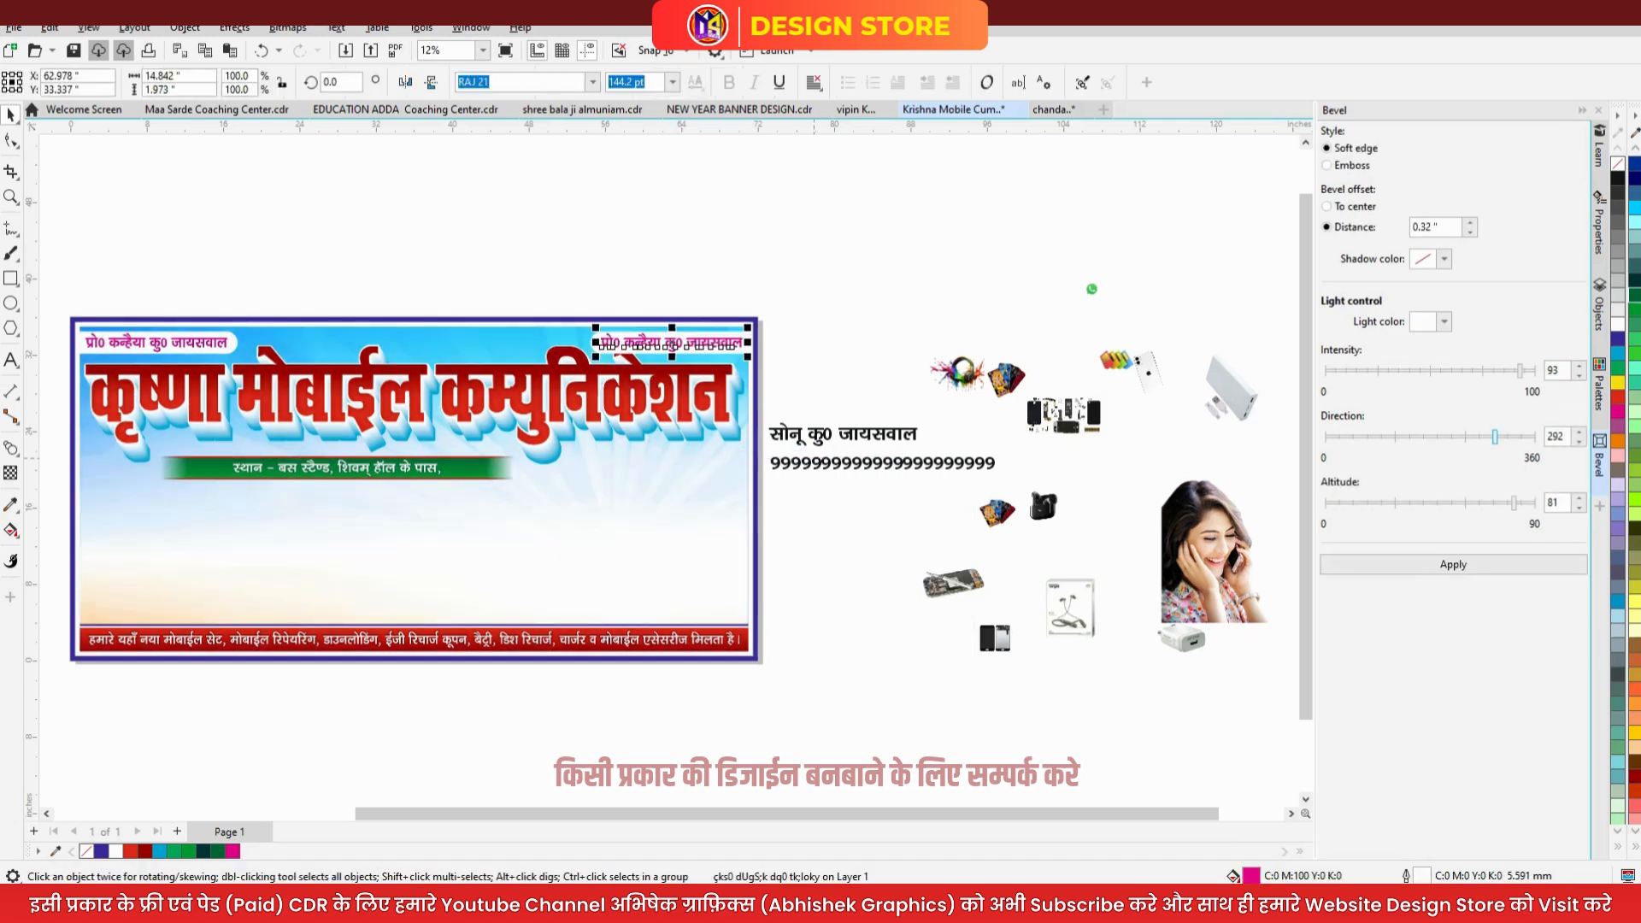
left_click(828, 467)
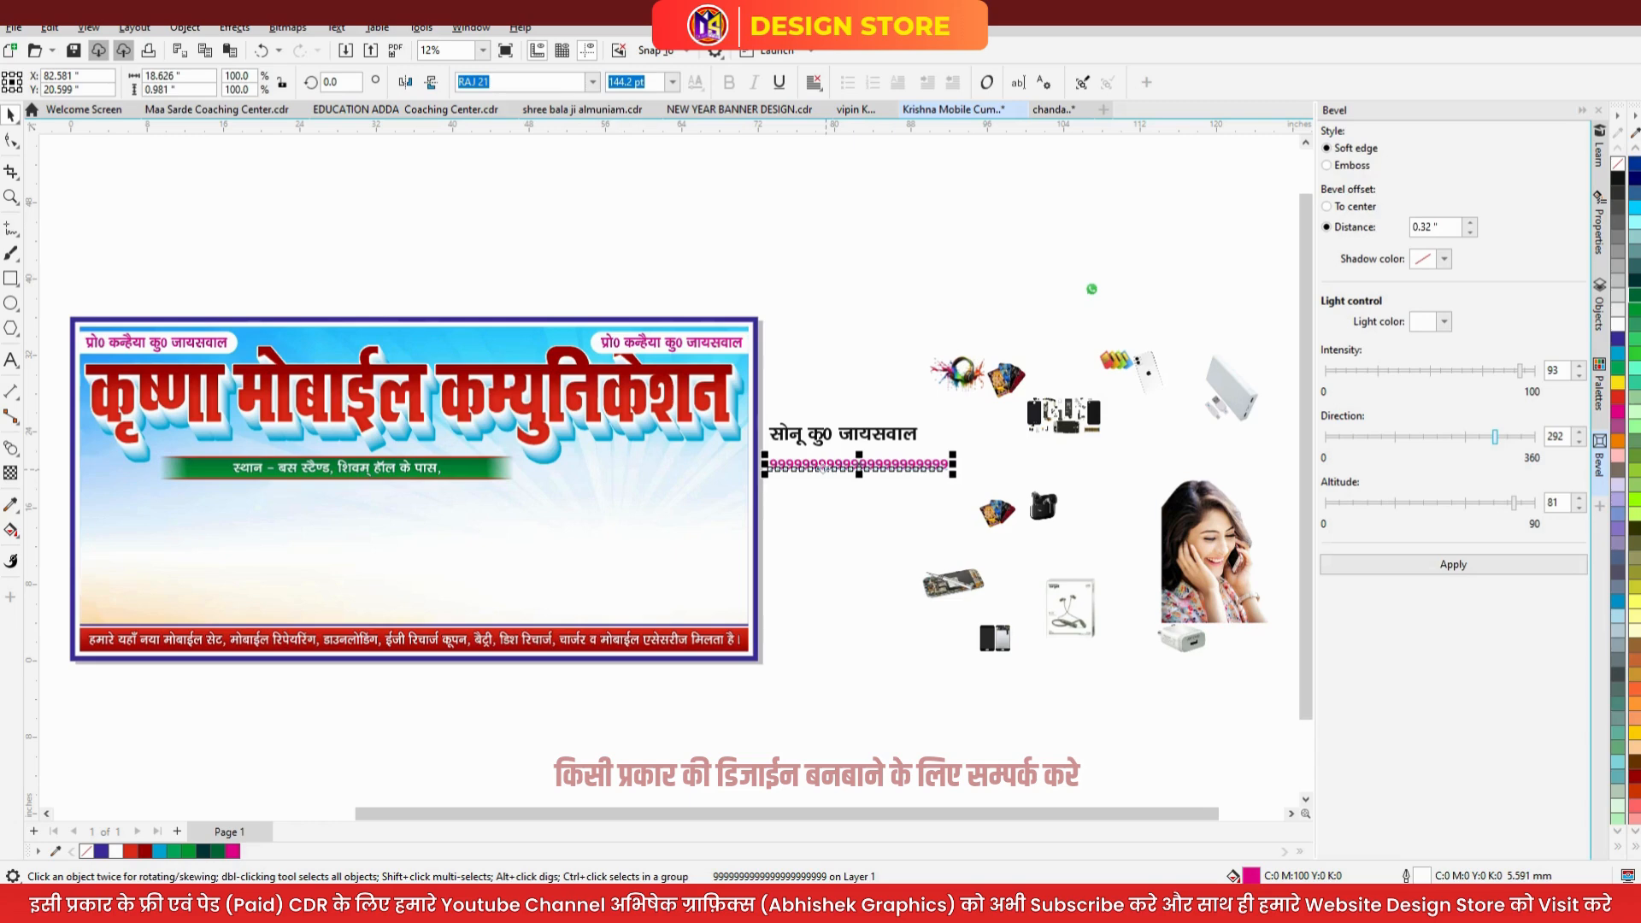
key("Delete")
left_click(674, 342)
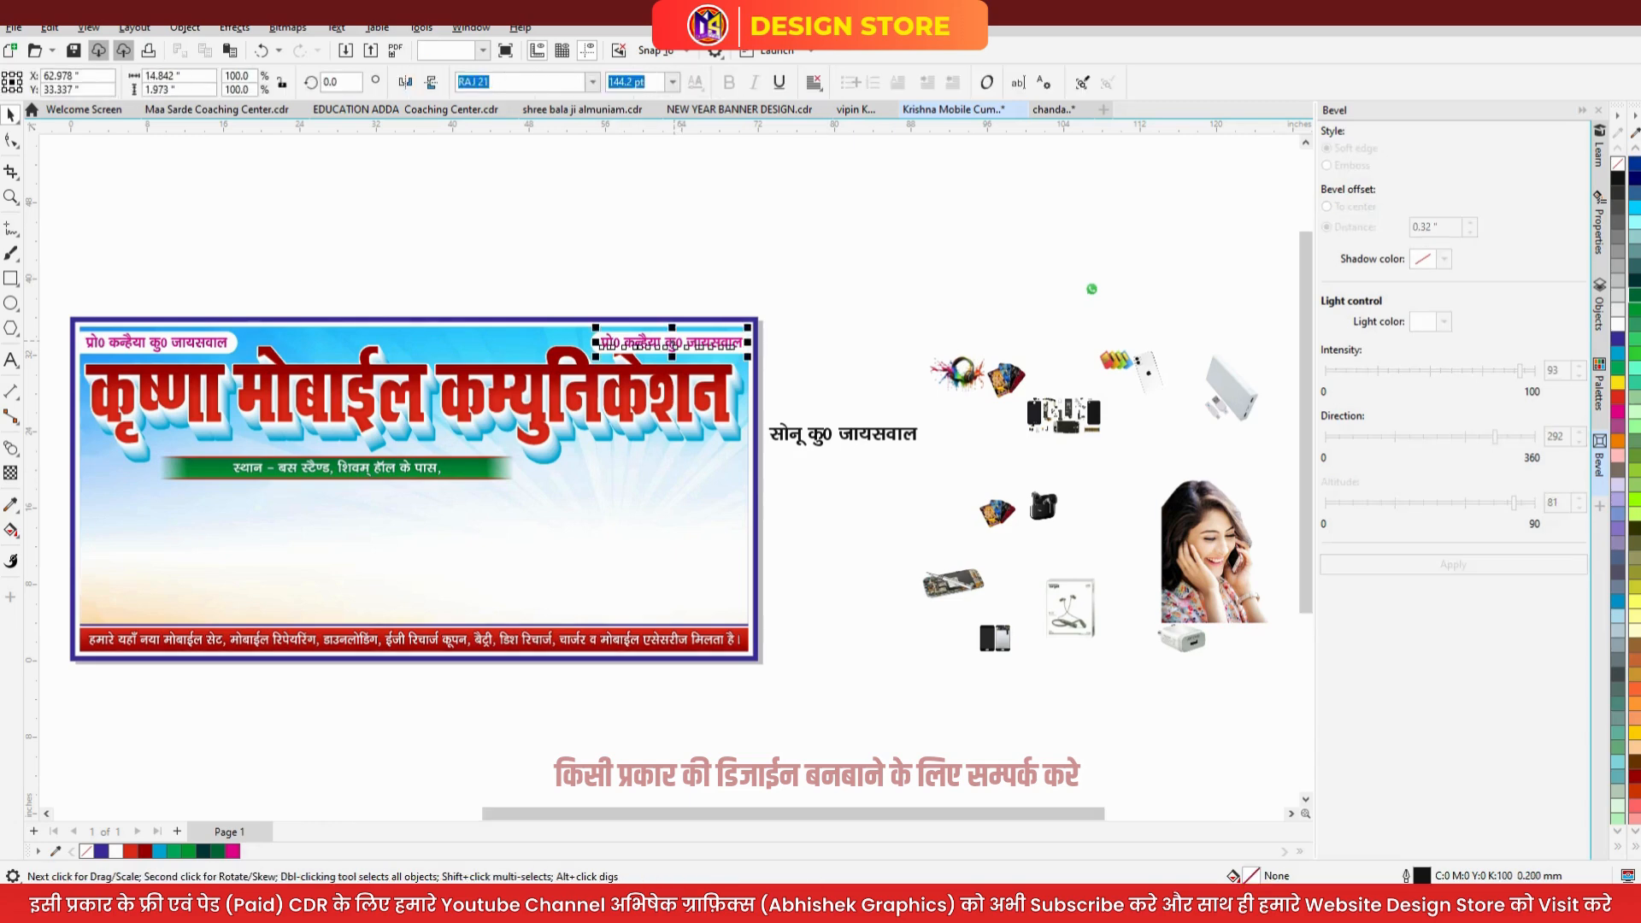
scroll(674, 342, "up", 2)
- Replace the pill's name with the pasted mobile number prefixed 'मो0-' and shift it left
key("F8")
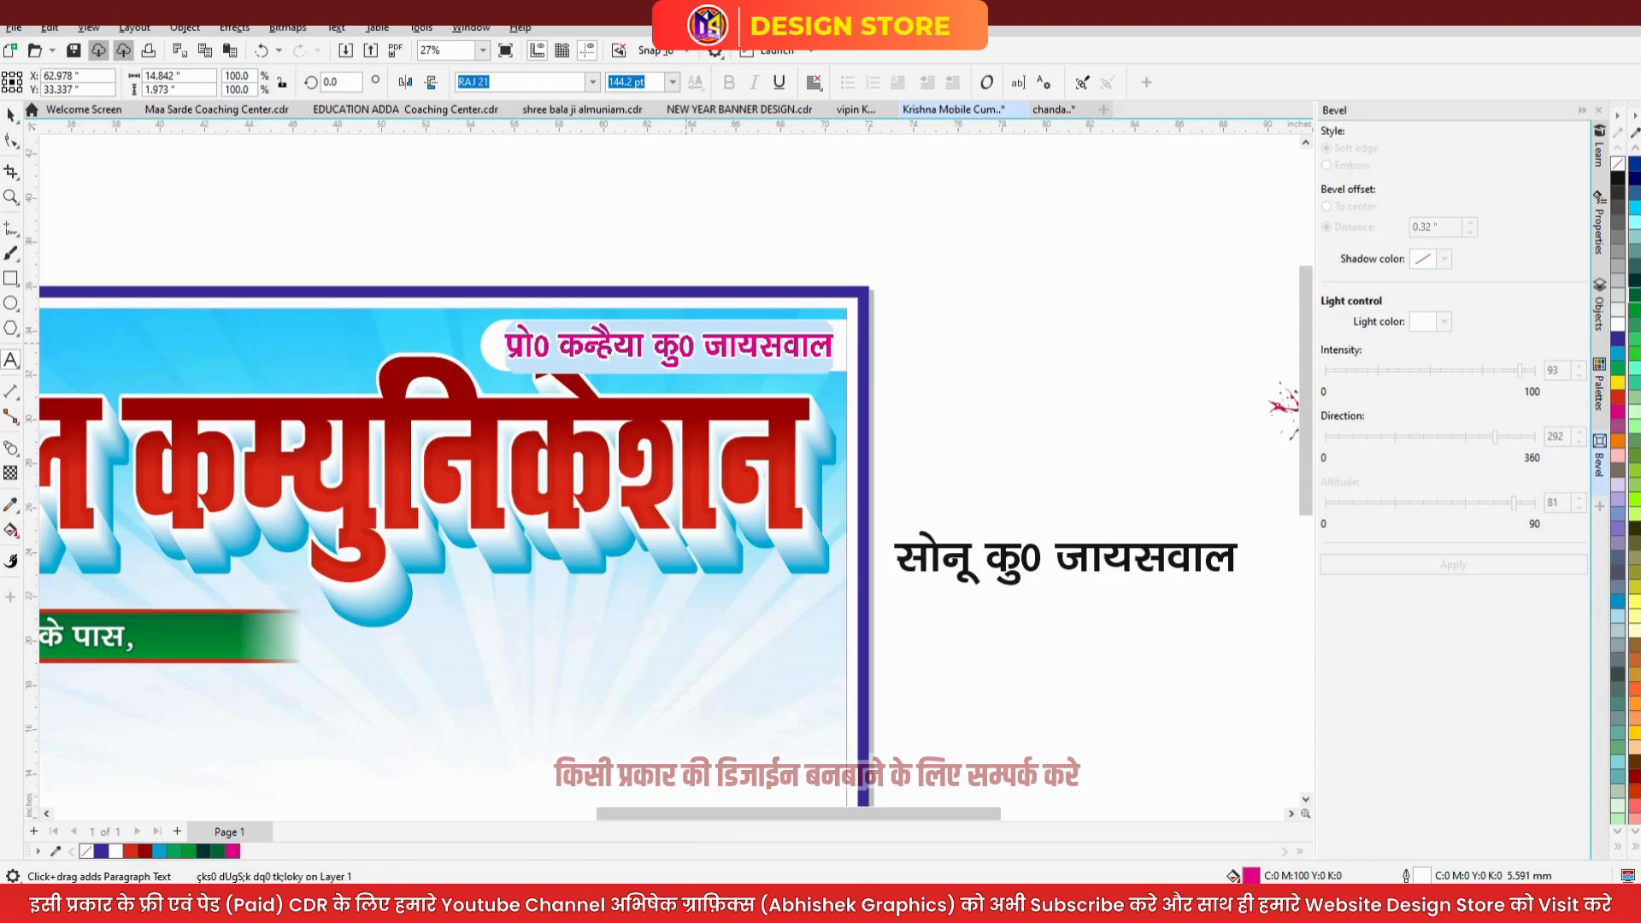
key("ctrl+v")
type("मो0-")
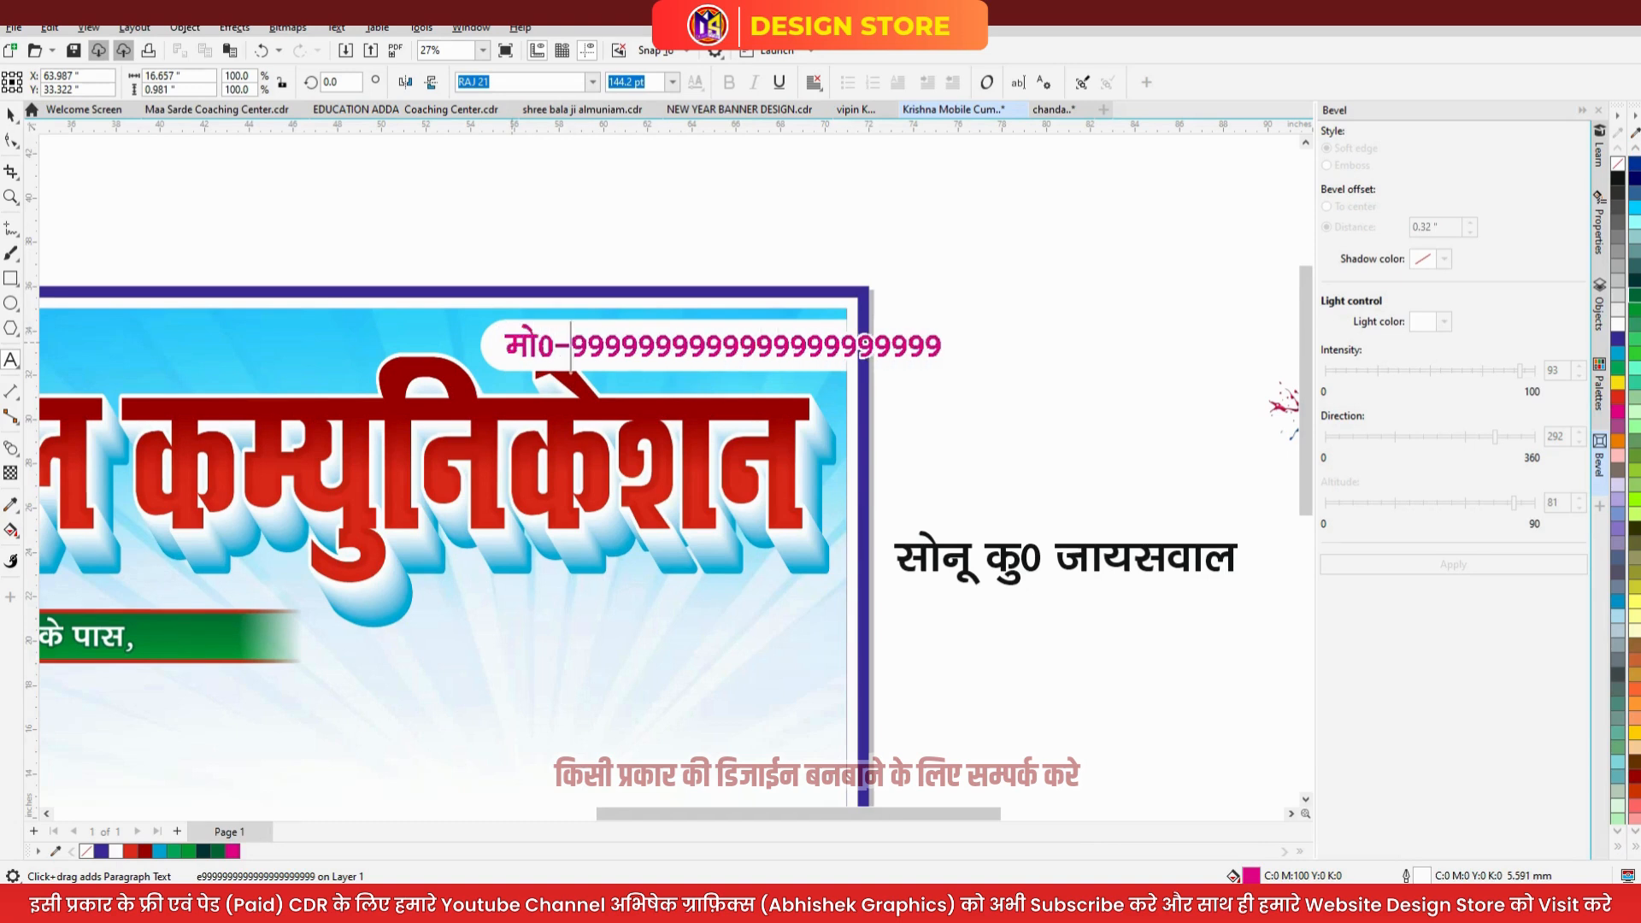
left_click(10, 115)
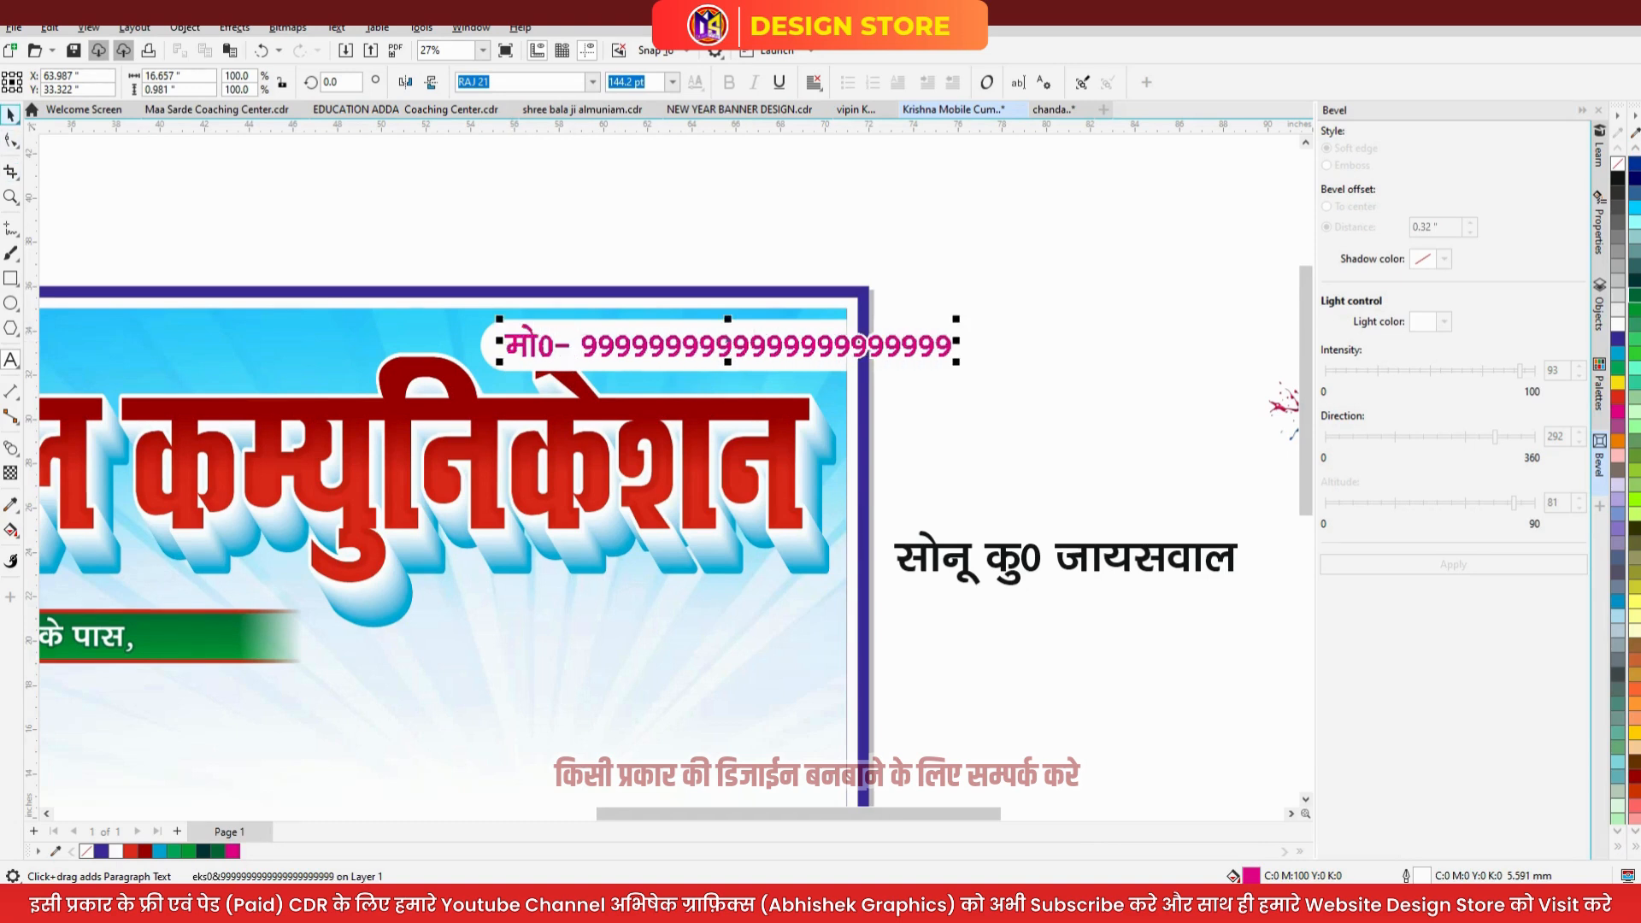
left_click_drag(763, 351, 644, 371)
- Widen the white pill leftward to fit the number and nudge the number text down
left_click(611, 366, "ctrl")
left_click_drag(480, 344, 357, 345)
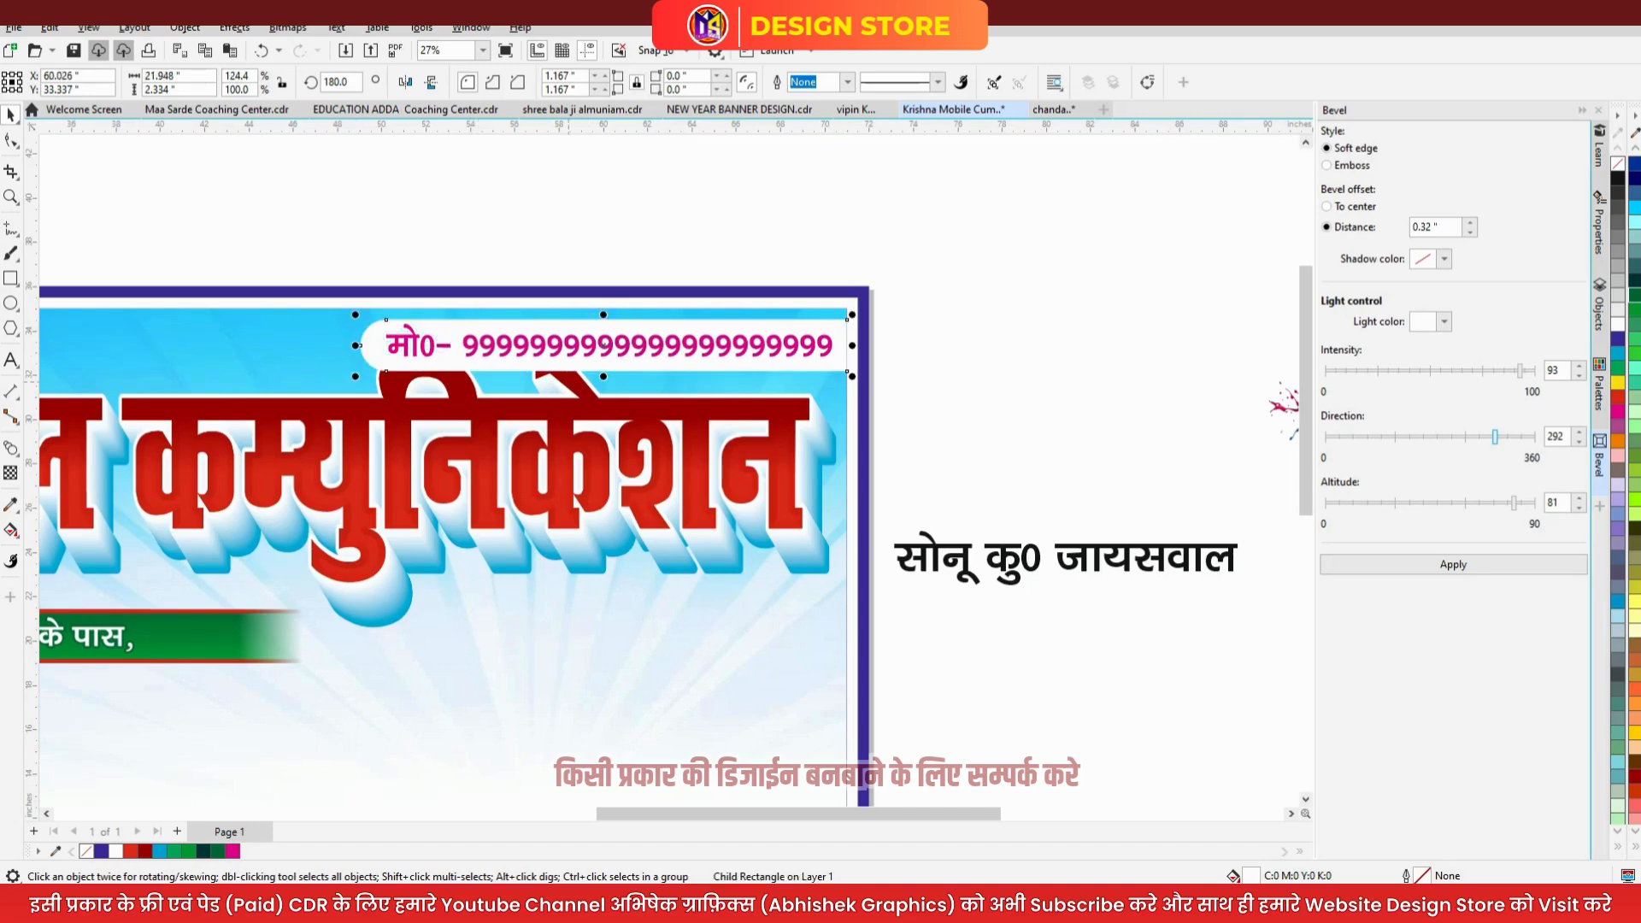
left_click(603, 345)
key("Down")
key("Down")
key("Down")
key("Down")
scroll(1086, 317, "down", 2)
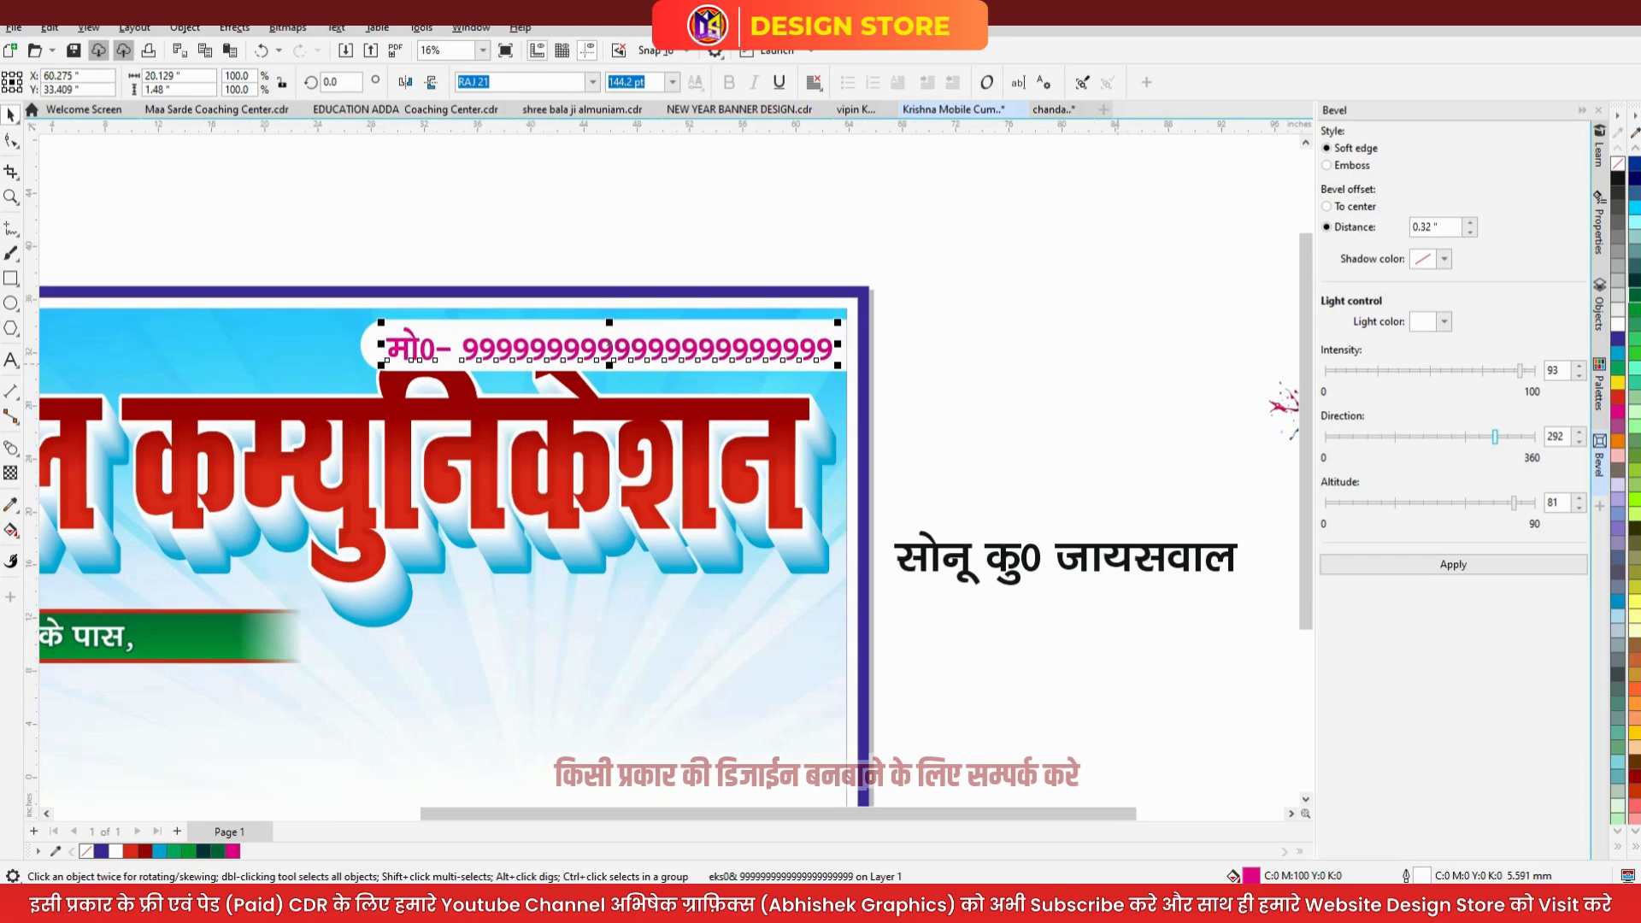
key("Escape")
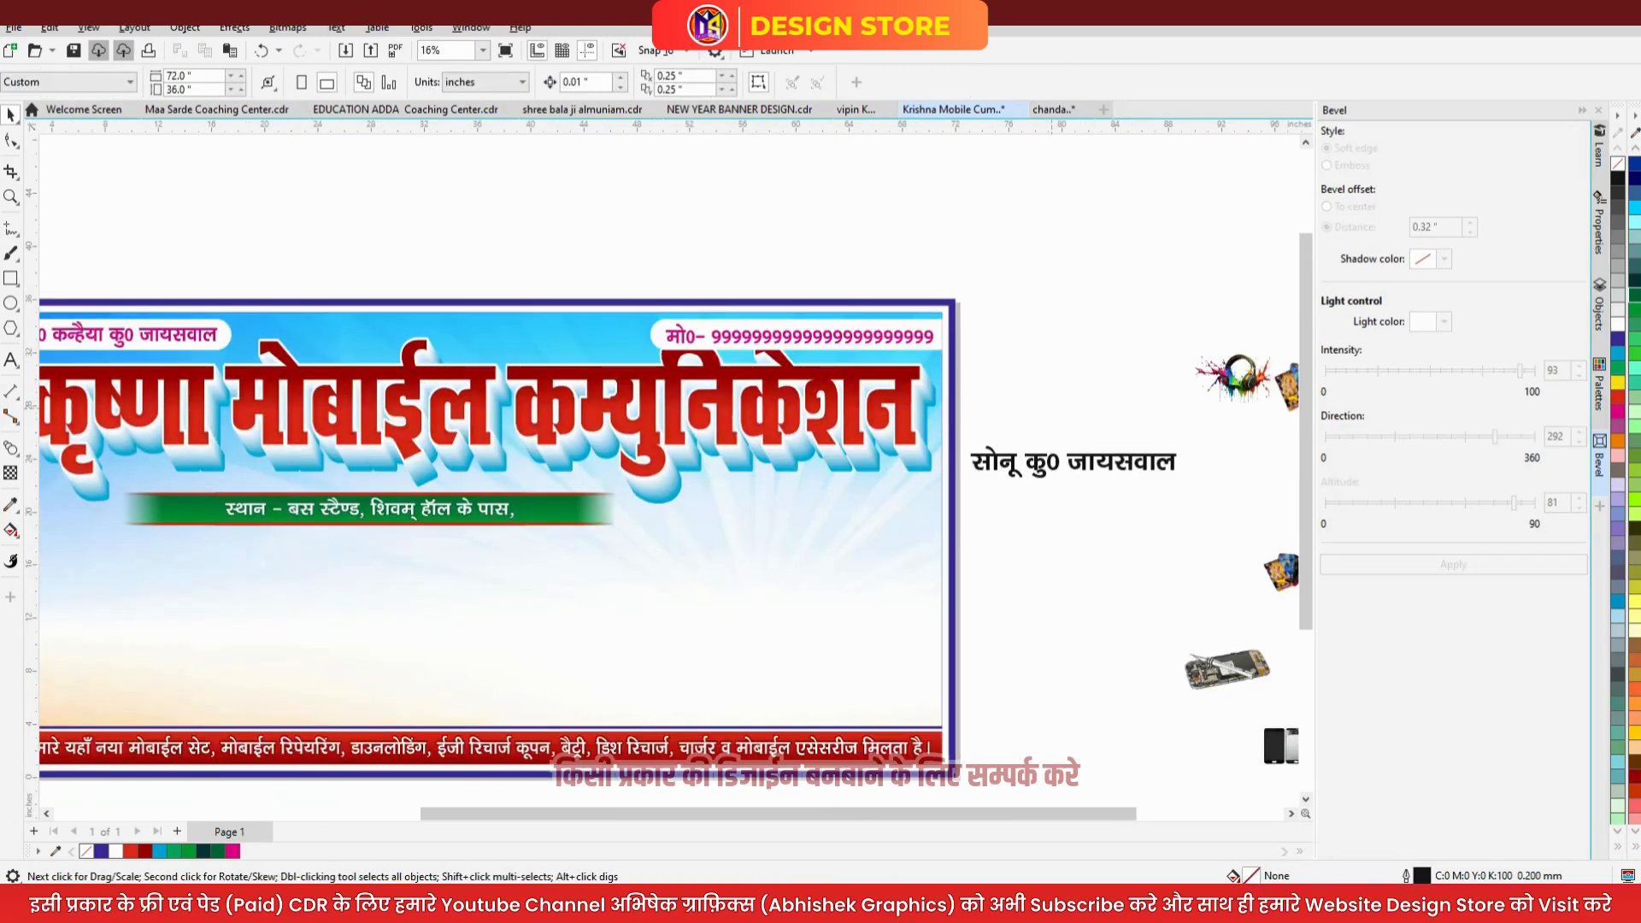
- Centre the red headline and green address strip horizontally on the banner background
left_click_drag(999, 332, 497, 528)
left_click_drag(237, 605, 41, 614)
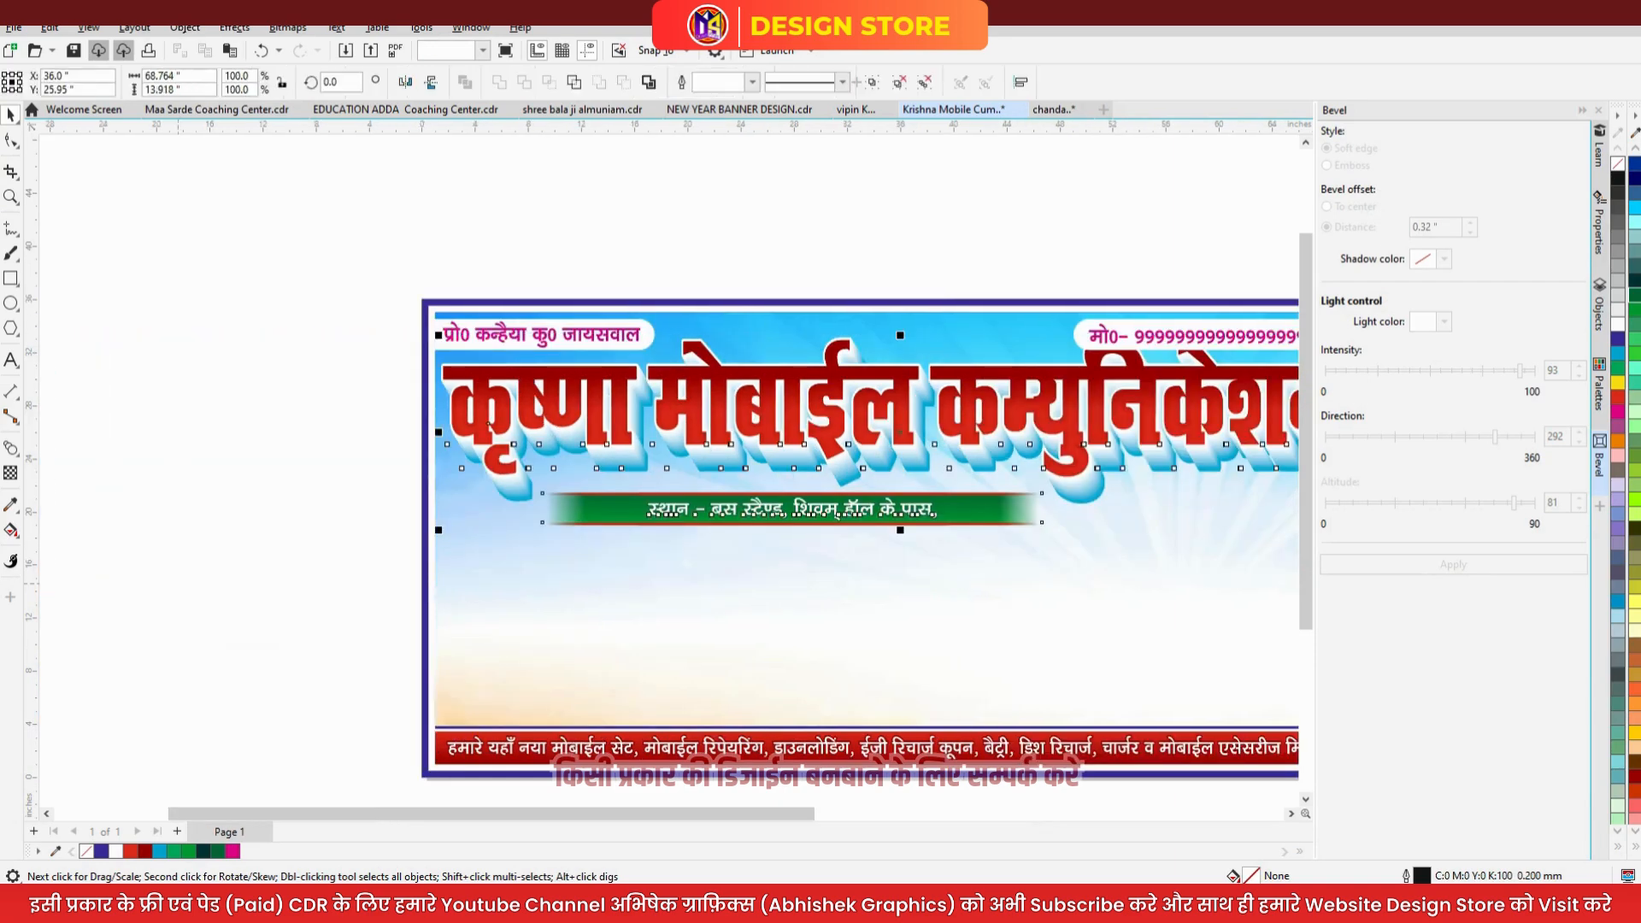
left_click_drag(796, 513, 800, 524)
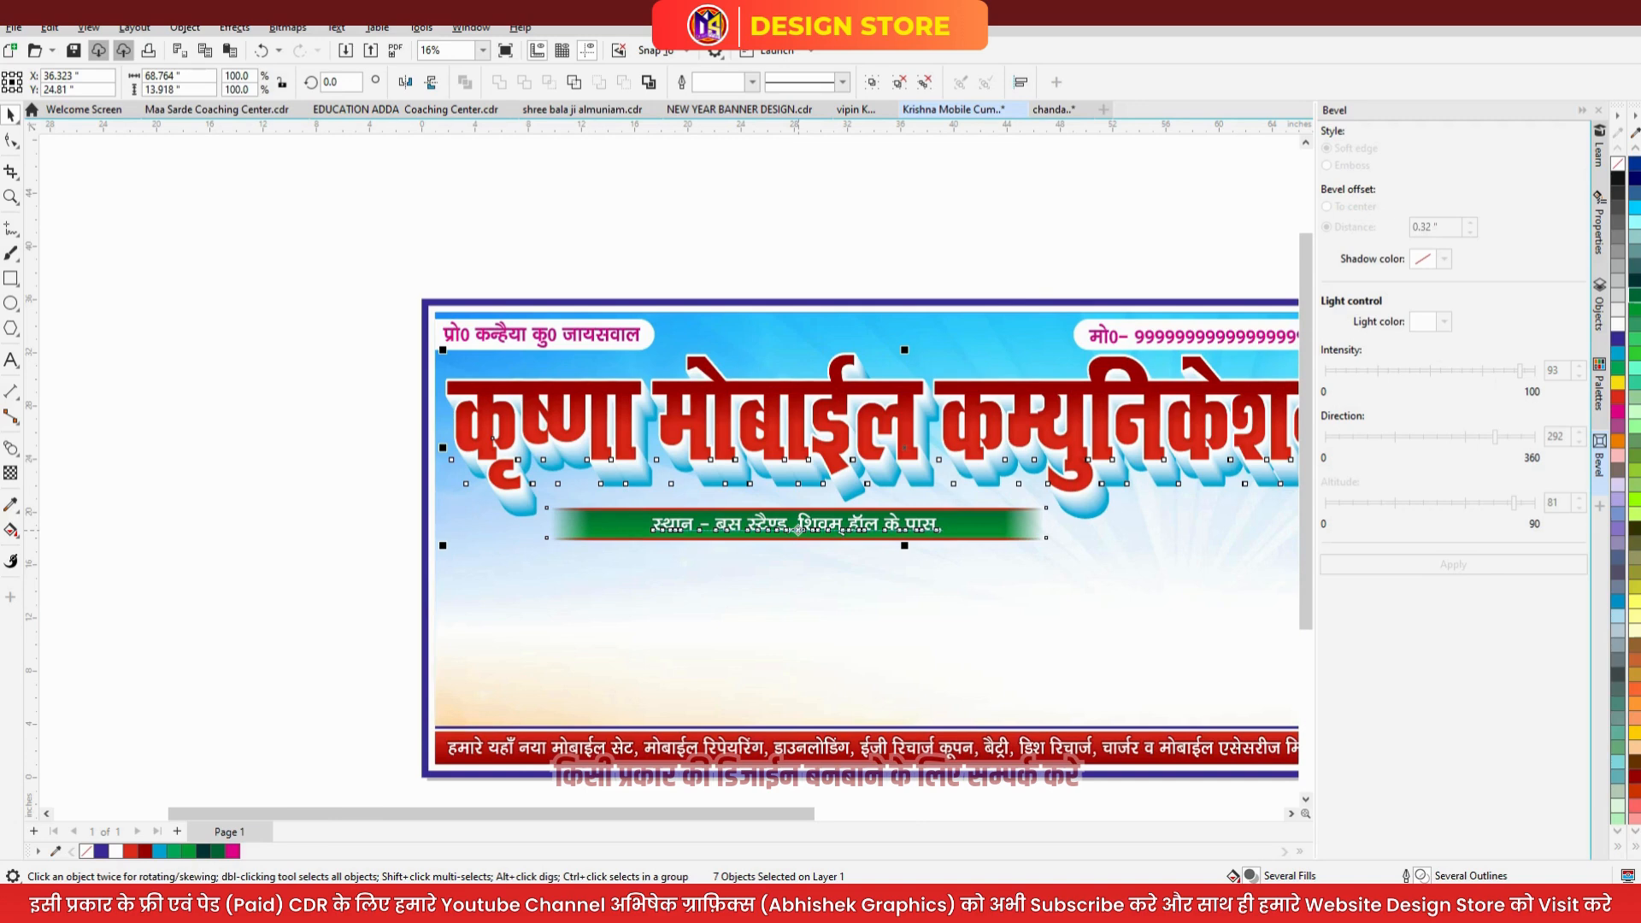
left_click(883, 620, "shift")
key("c")
left_click(884, 622, "shift")
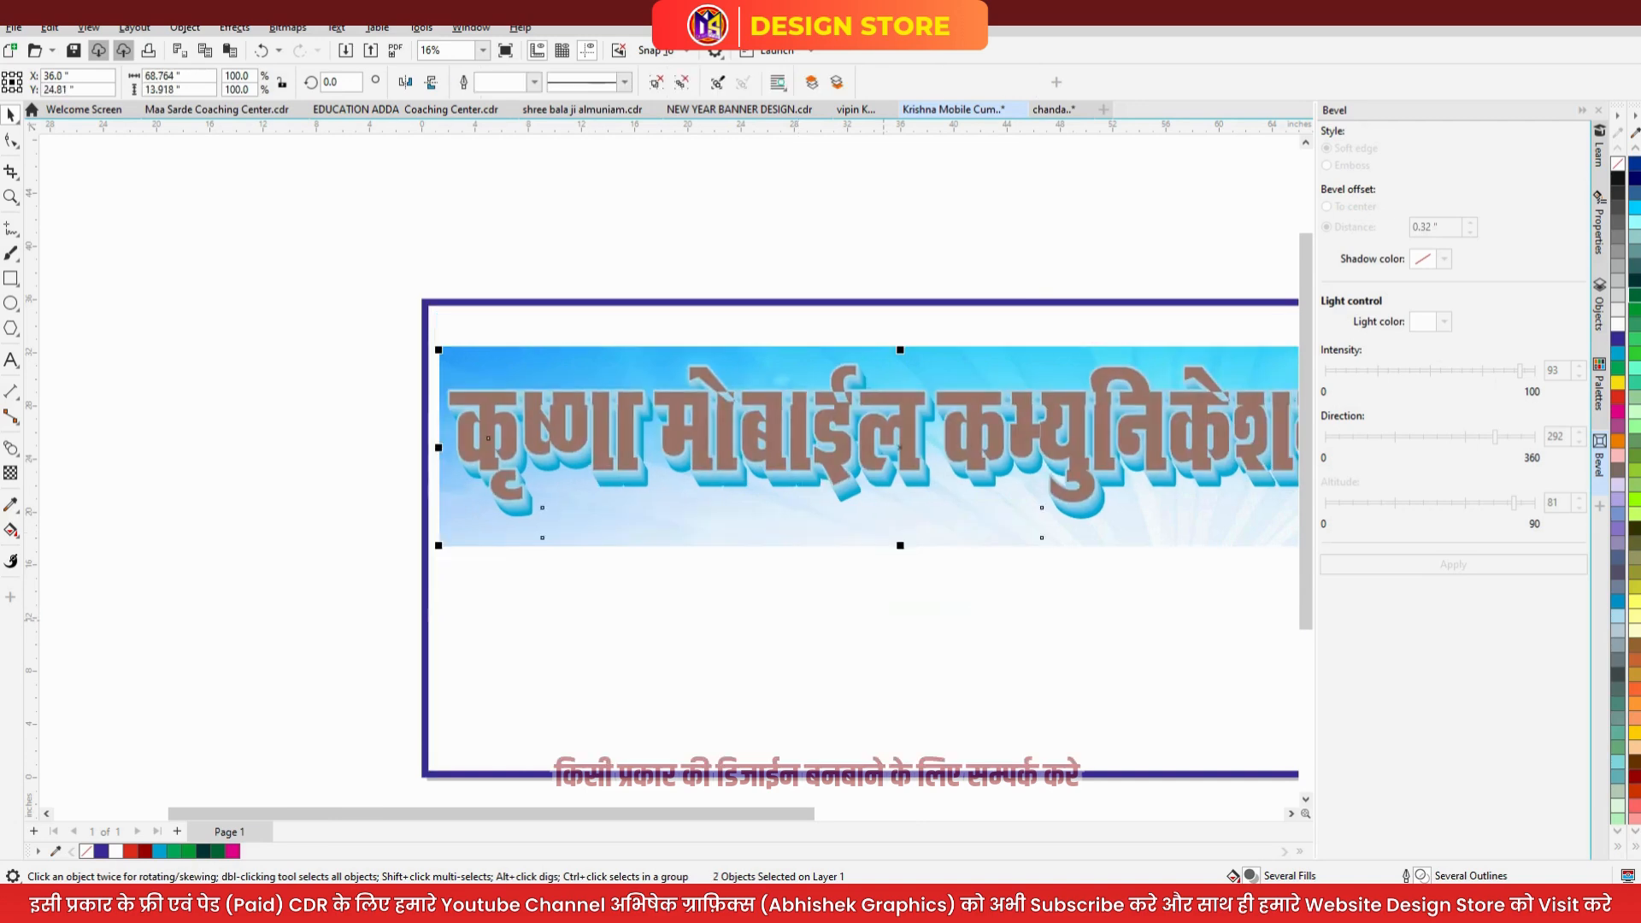
left_click(429, 513)
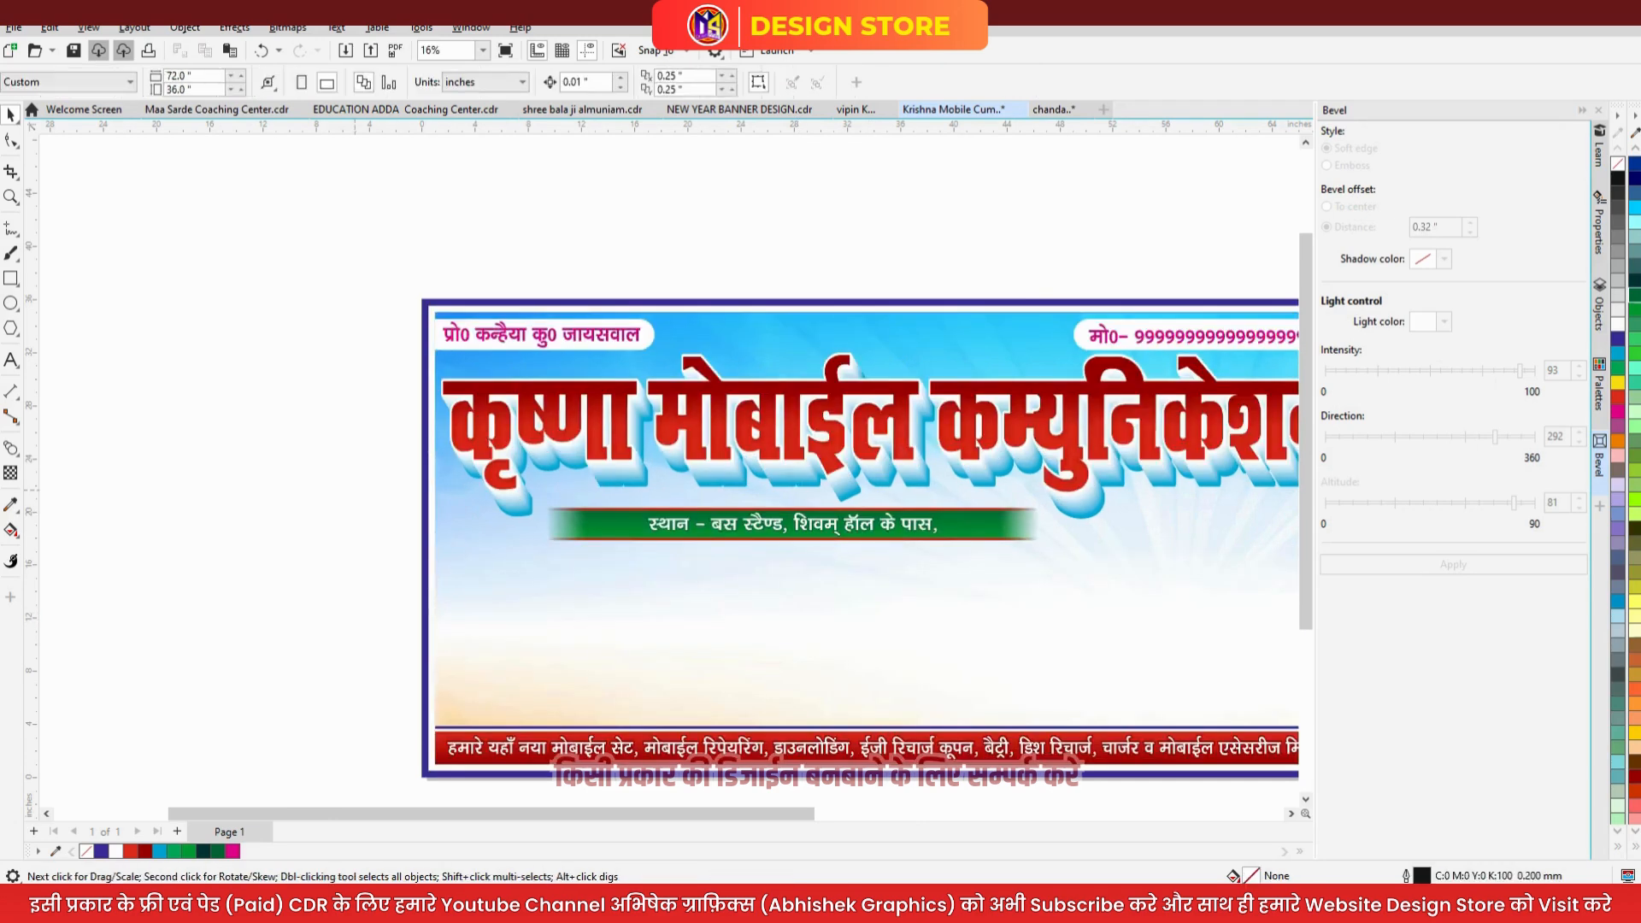
- Ungroup the headline and address-strip objects
left_click(794, 521, "ctrl")
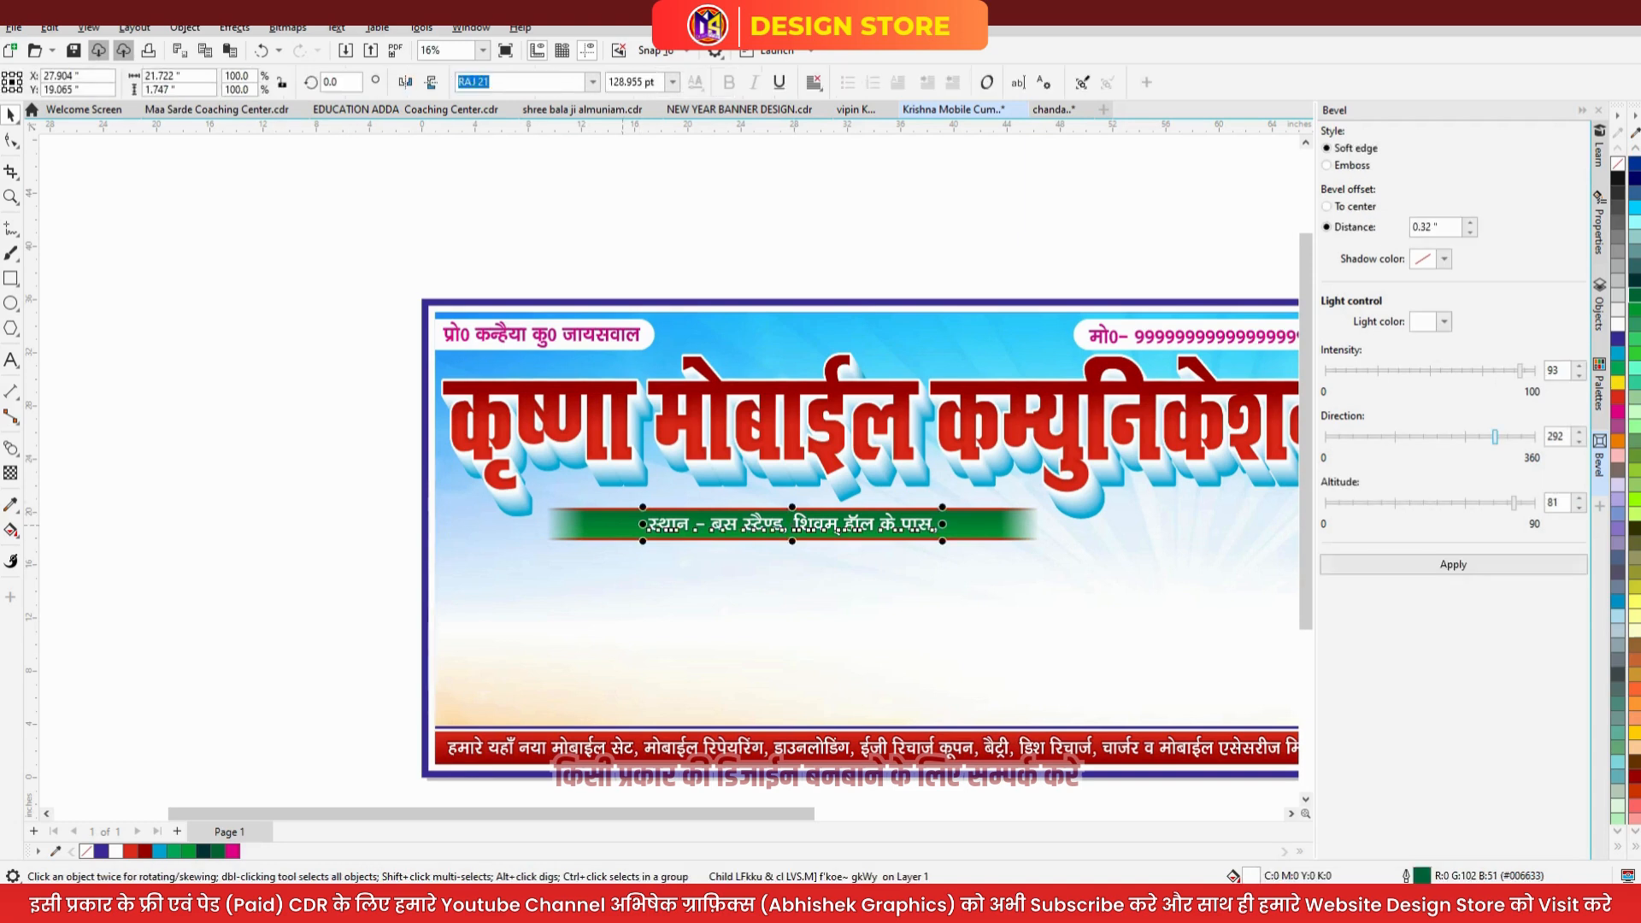
left_click(489, 440)
key("ctrl+u")
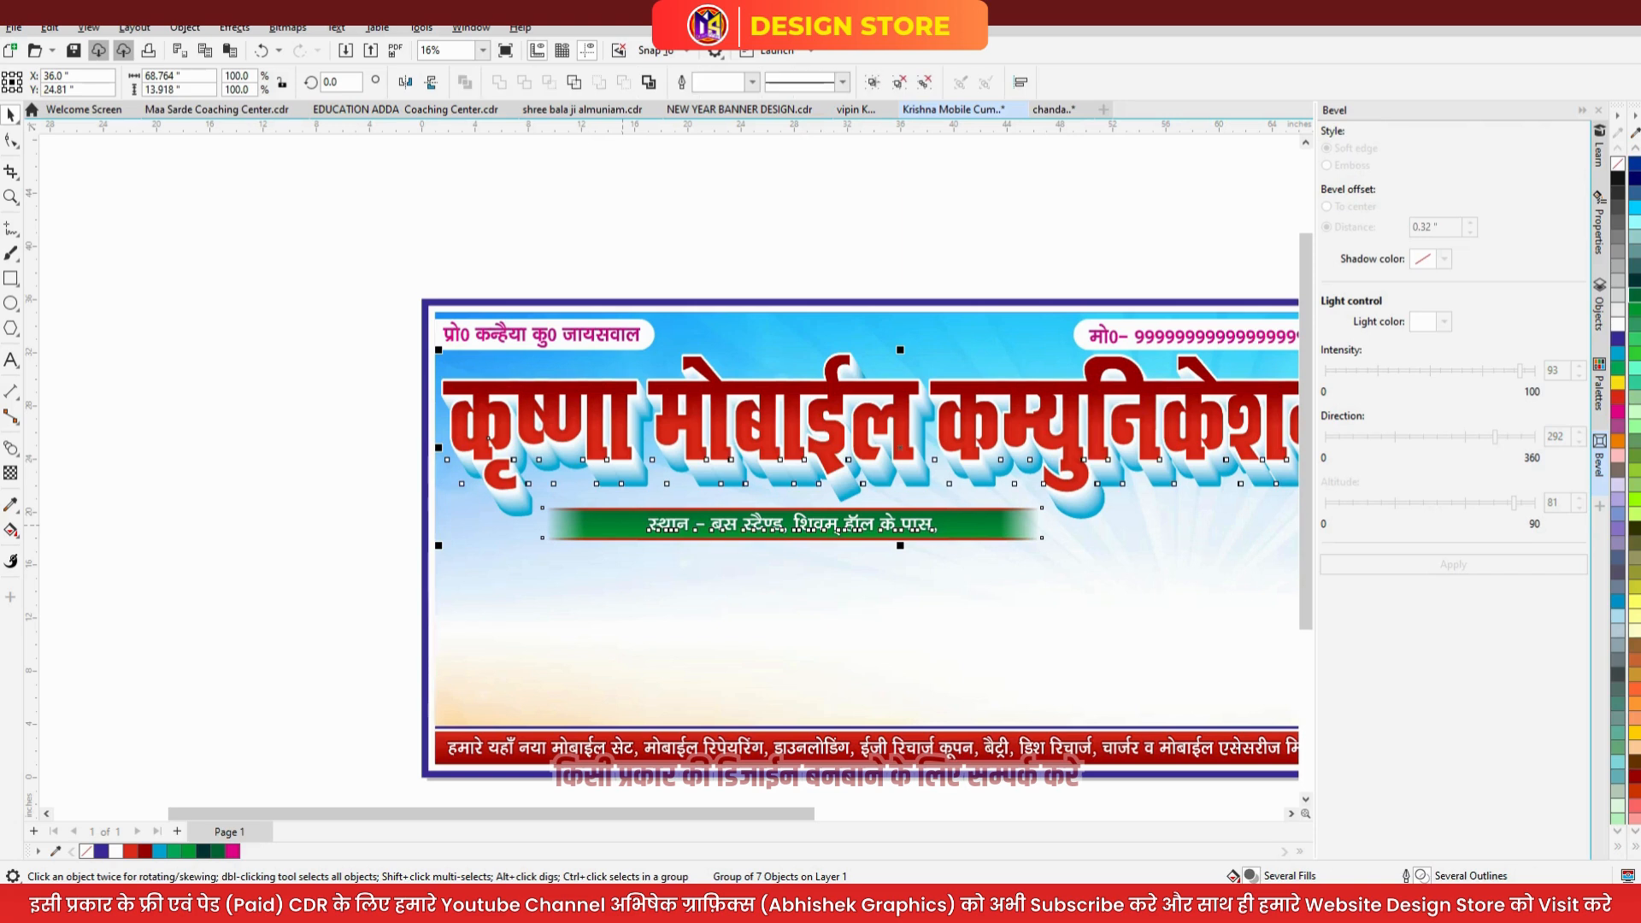
key("Escape")
- Stretch the green address strip and its text taller, then view the whole banner
left_click_drag(978, 641, 1081, 637)
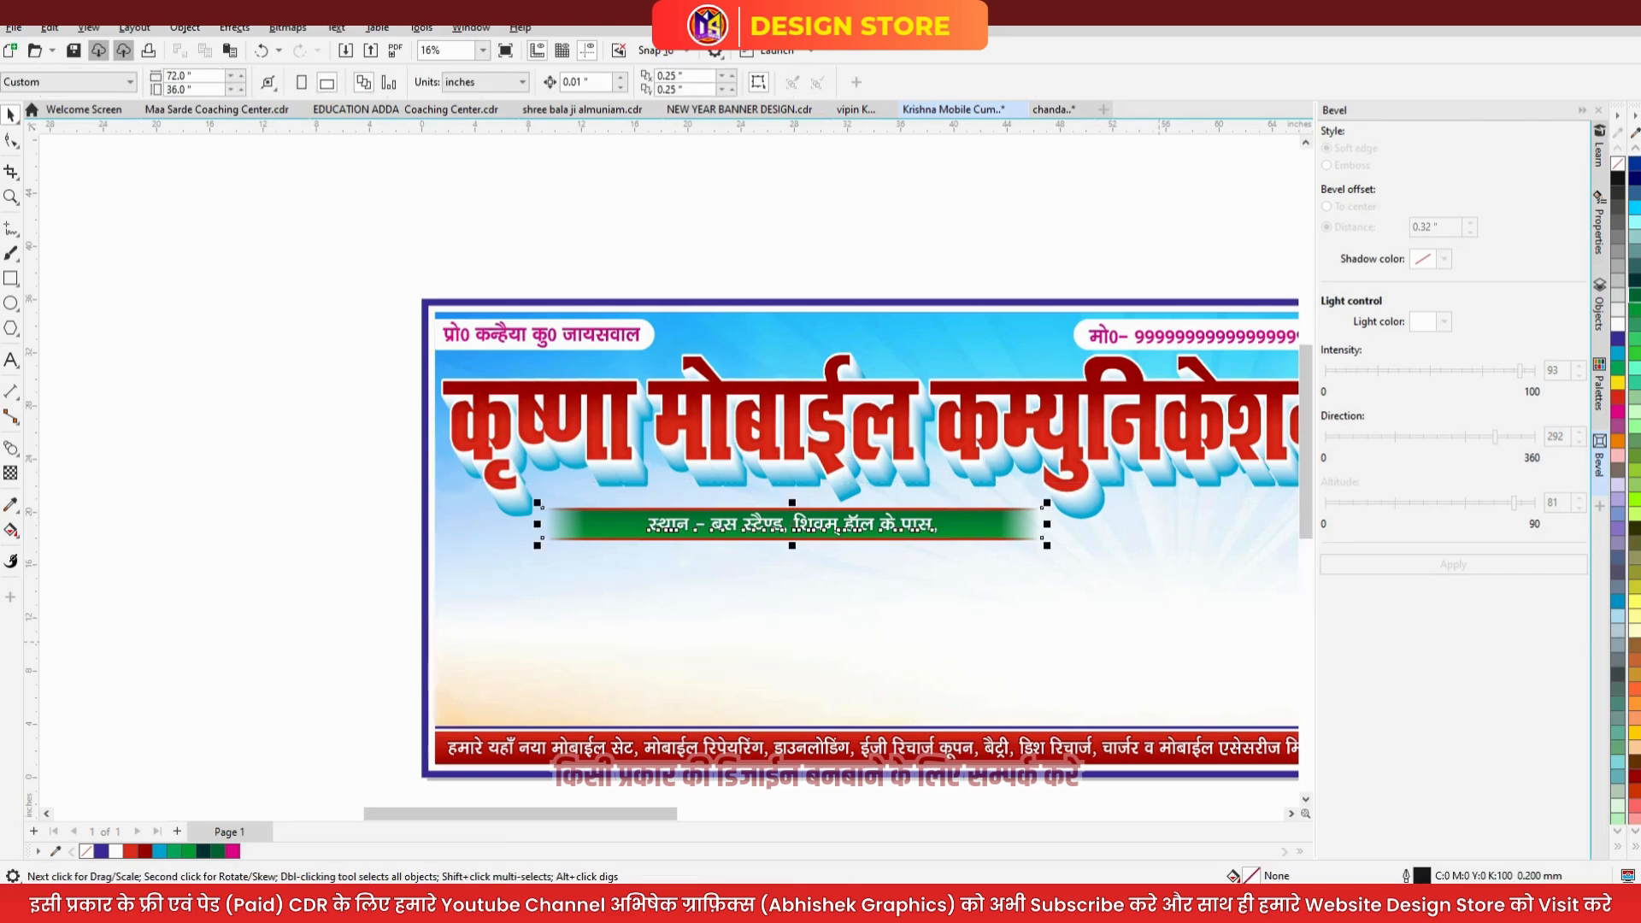
scroll(809, 505, "up", 2)
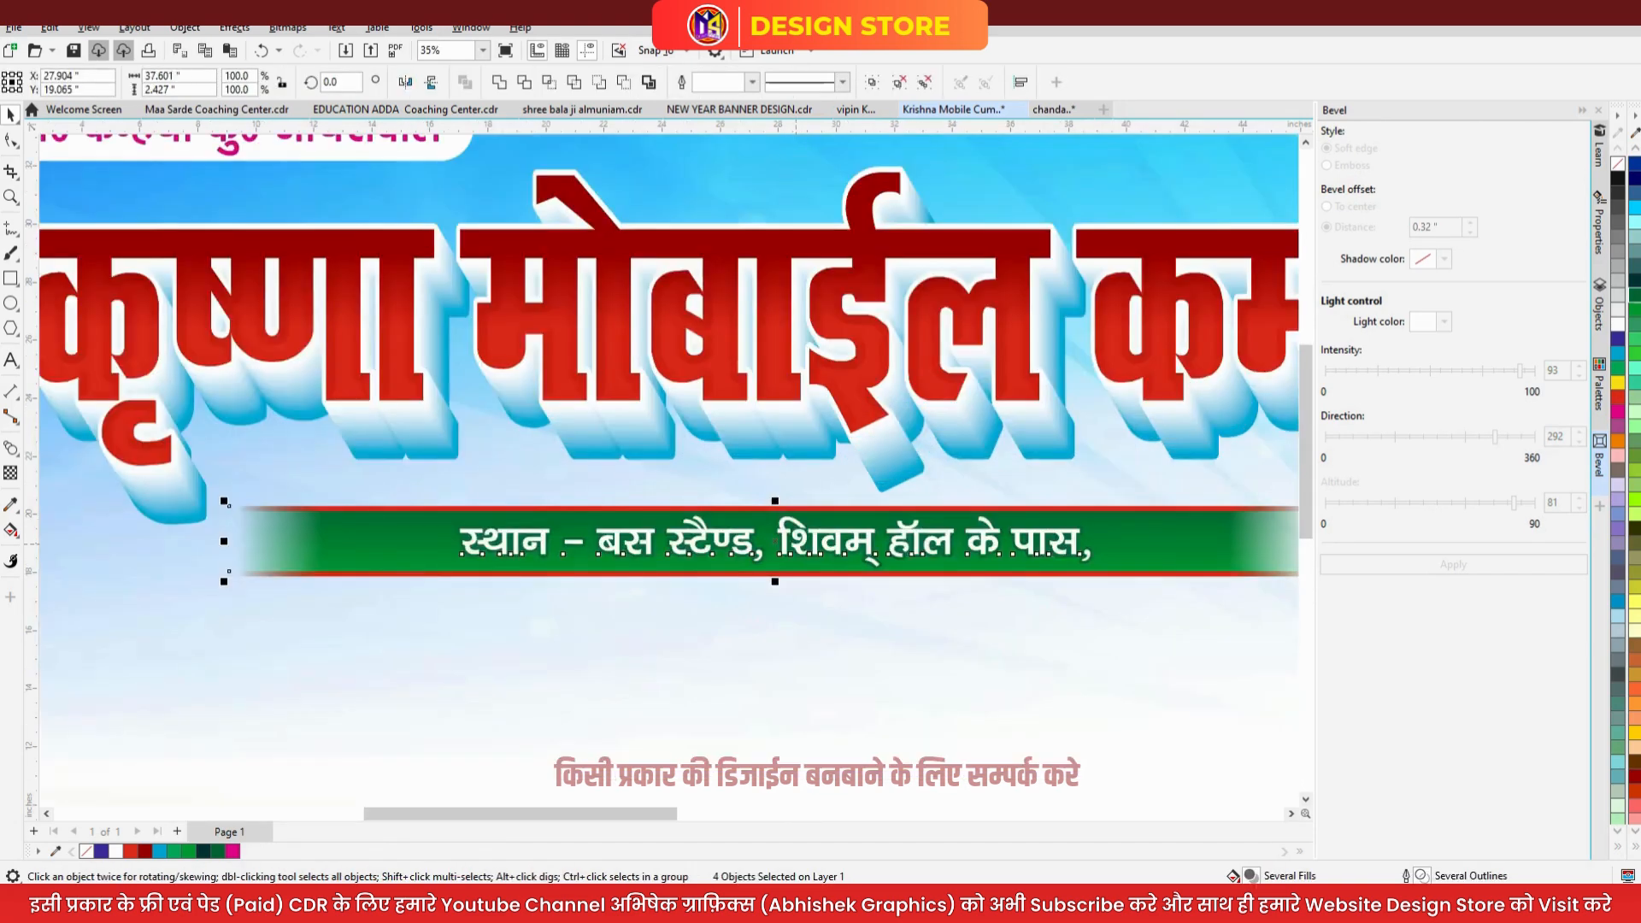
left_click_drag(773, 577, 773, 590)
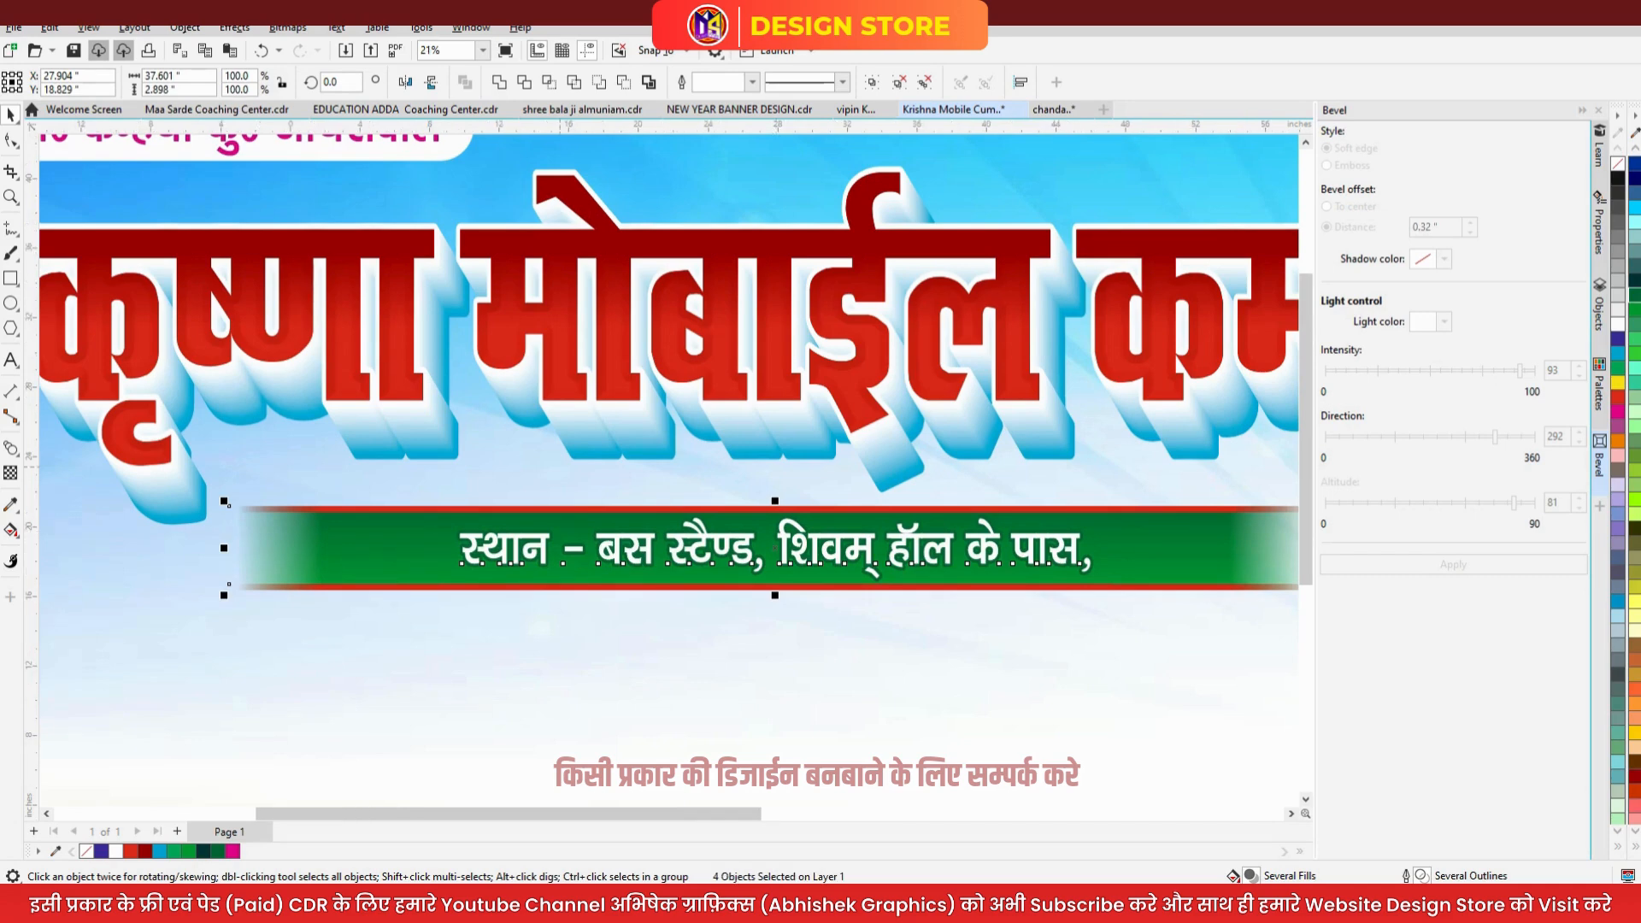
key("Escape")
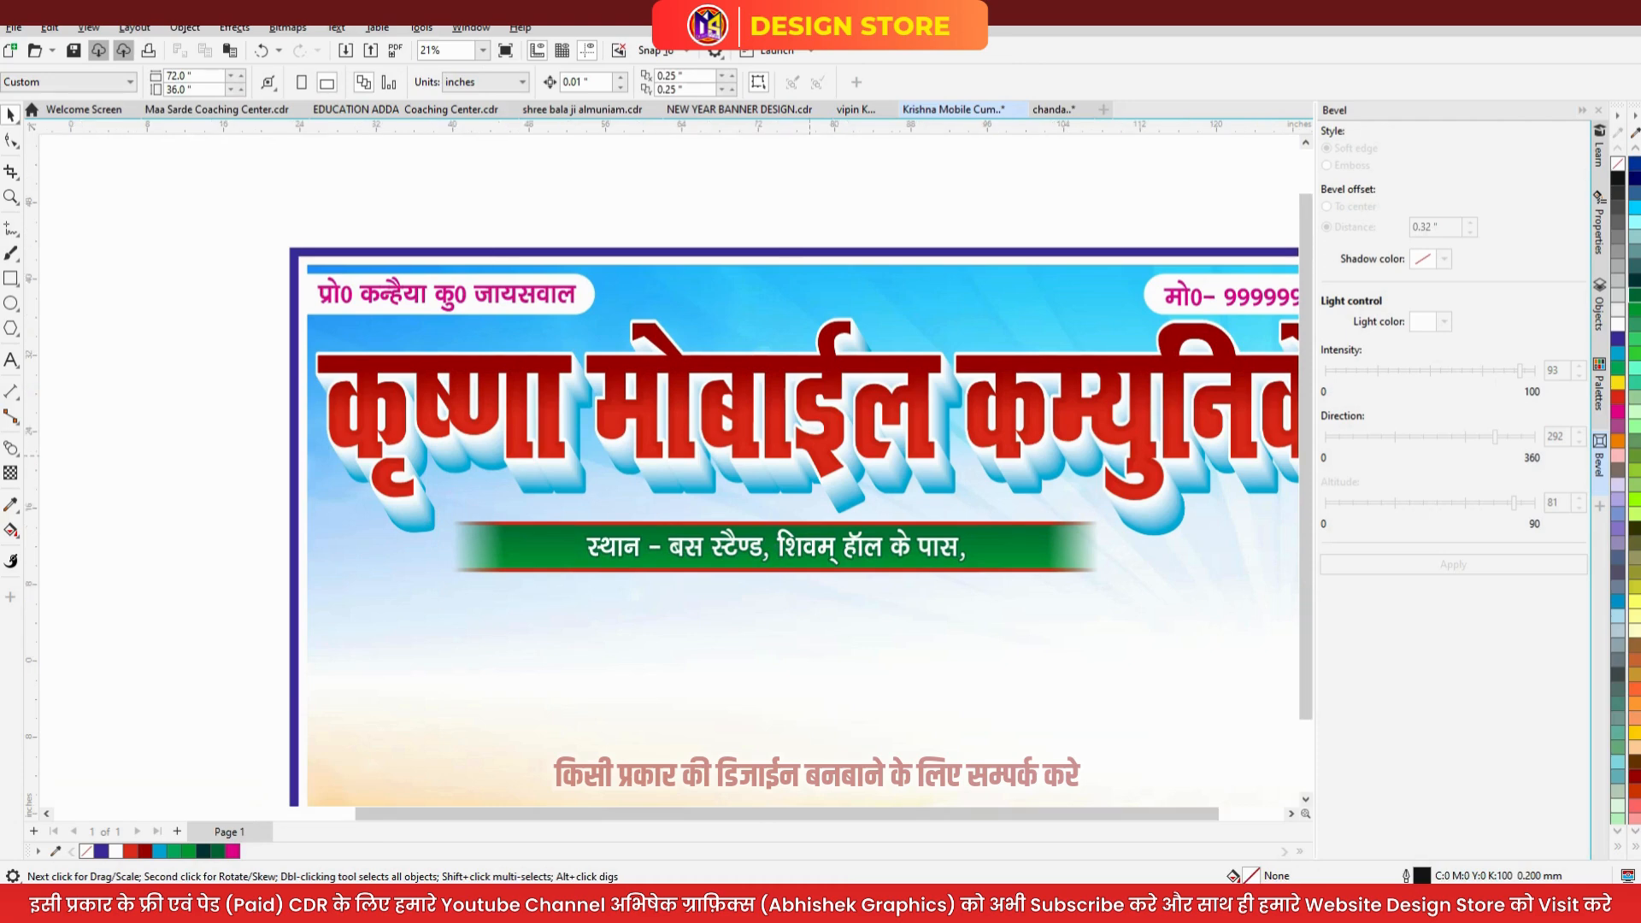
key("F4")
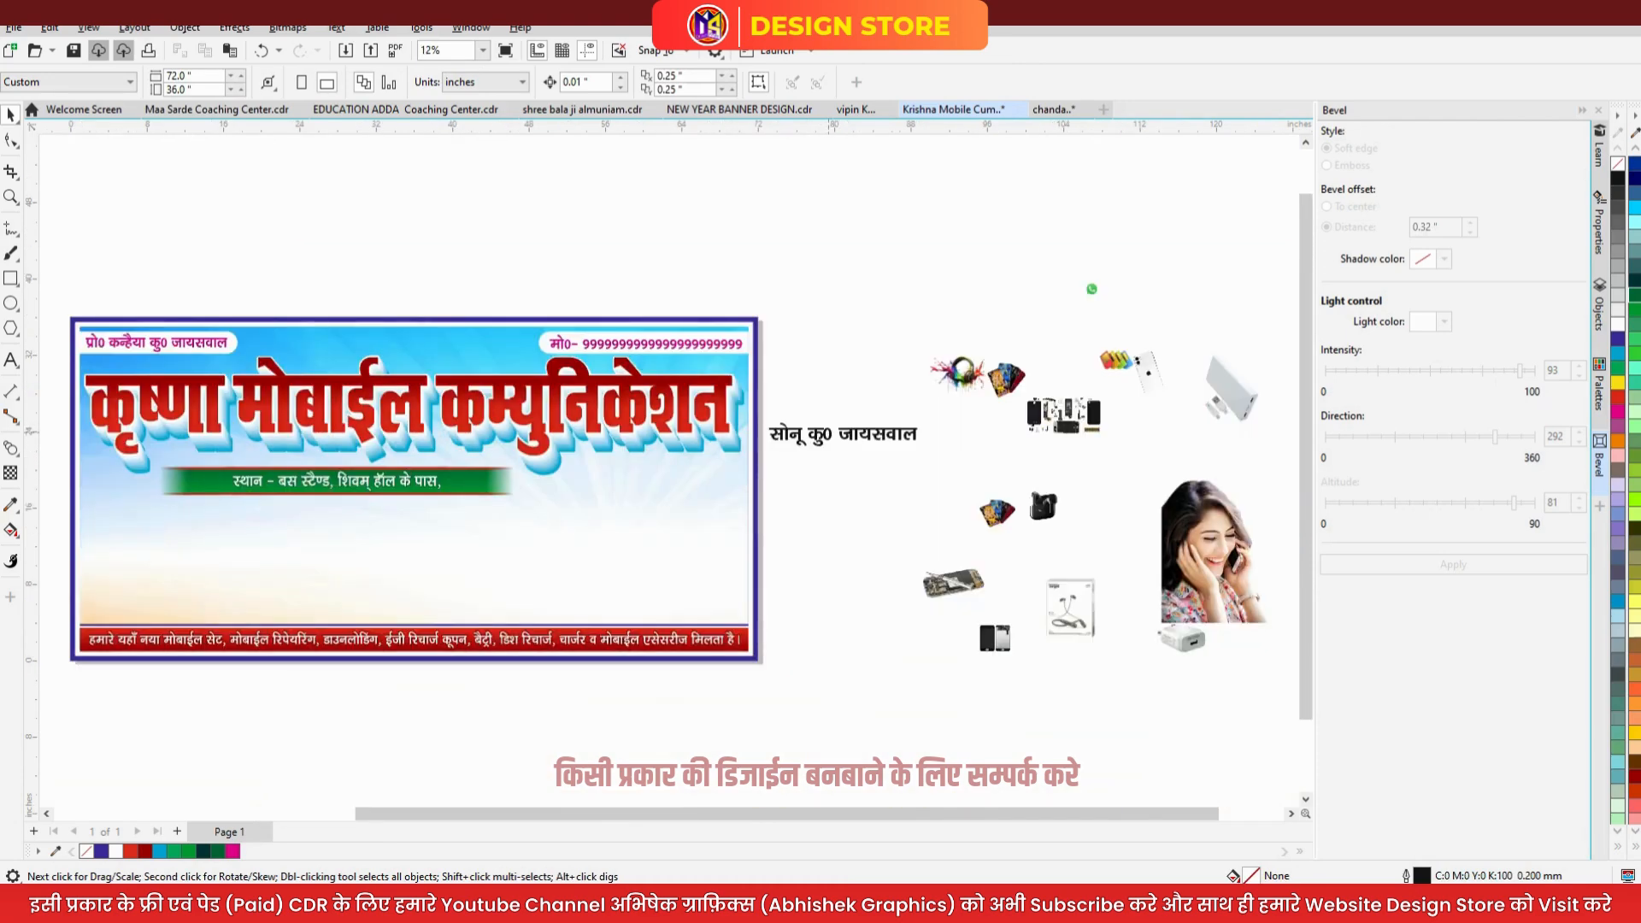
- Move the woman's photo below the green strip, flush with the banner's left edge
left_click(802, 441)
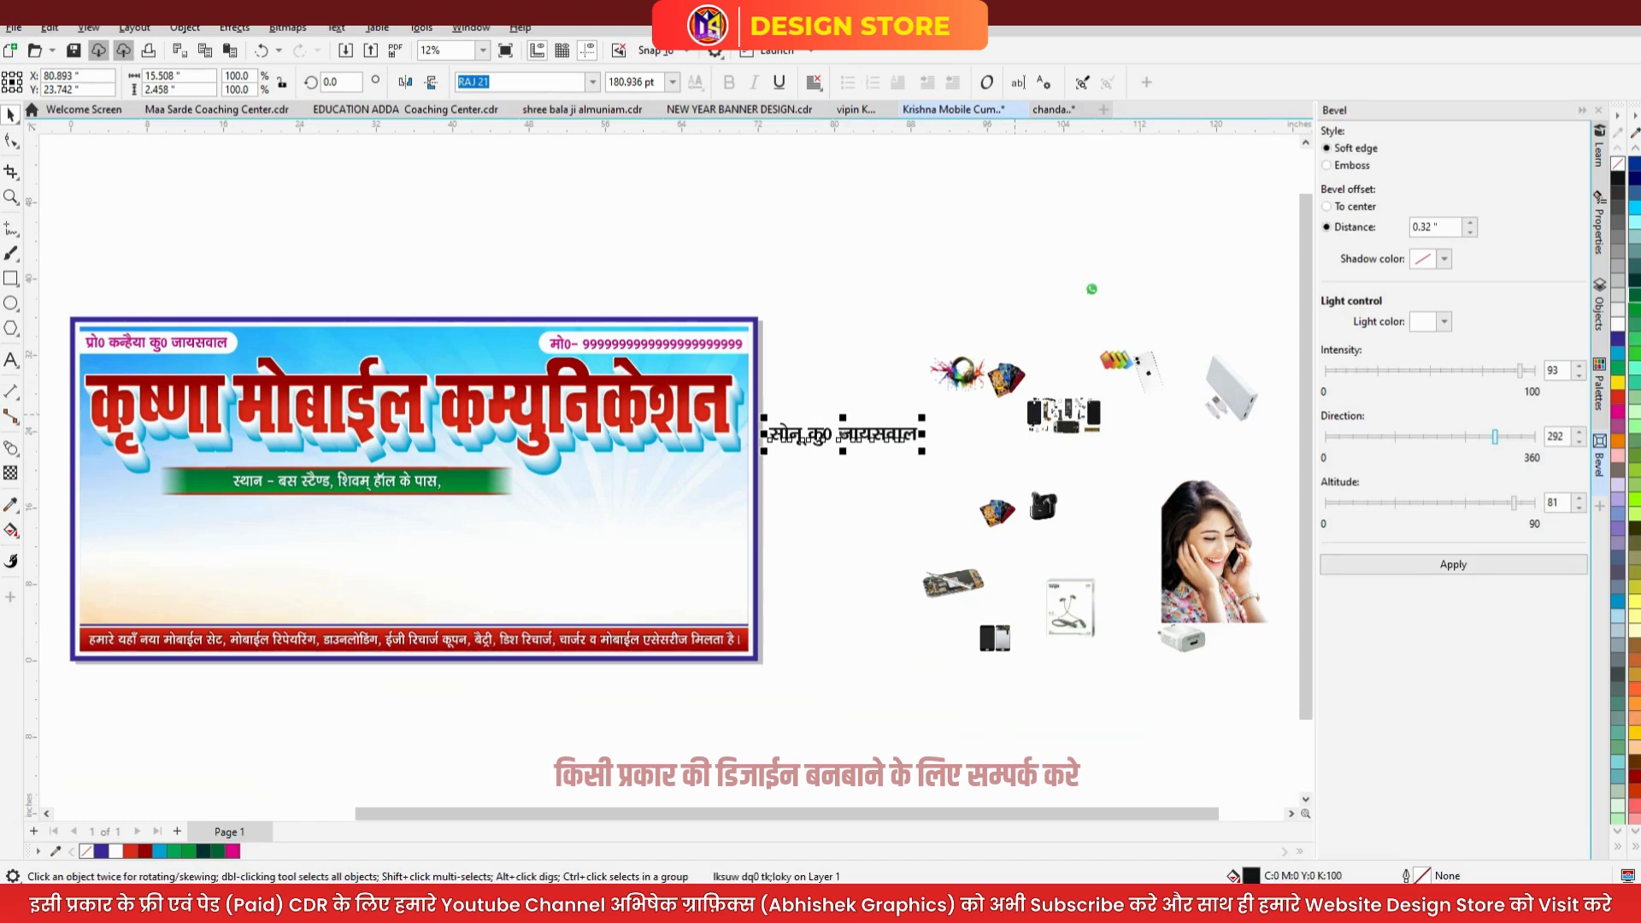
key("Escape")
left_click_drag(1214, 551, 259, 565)
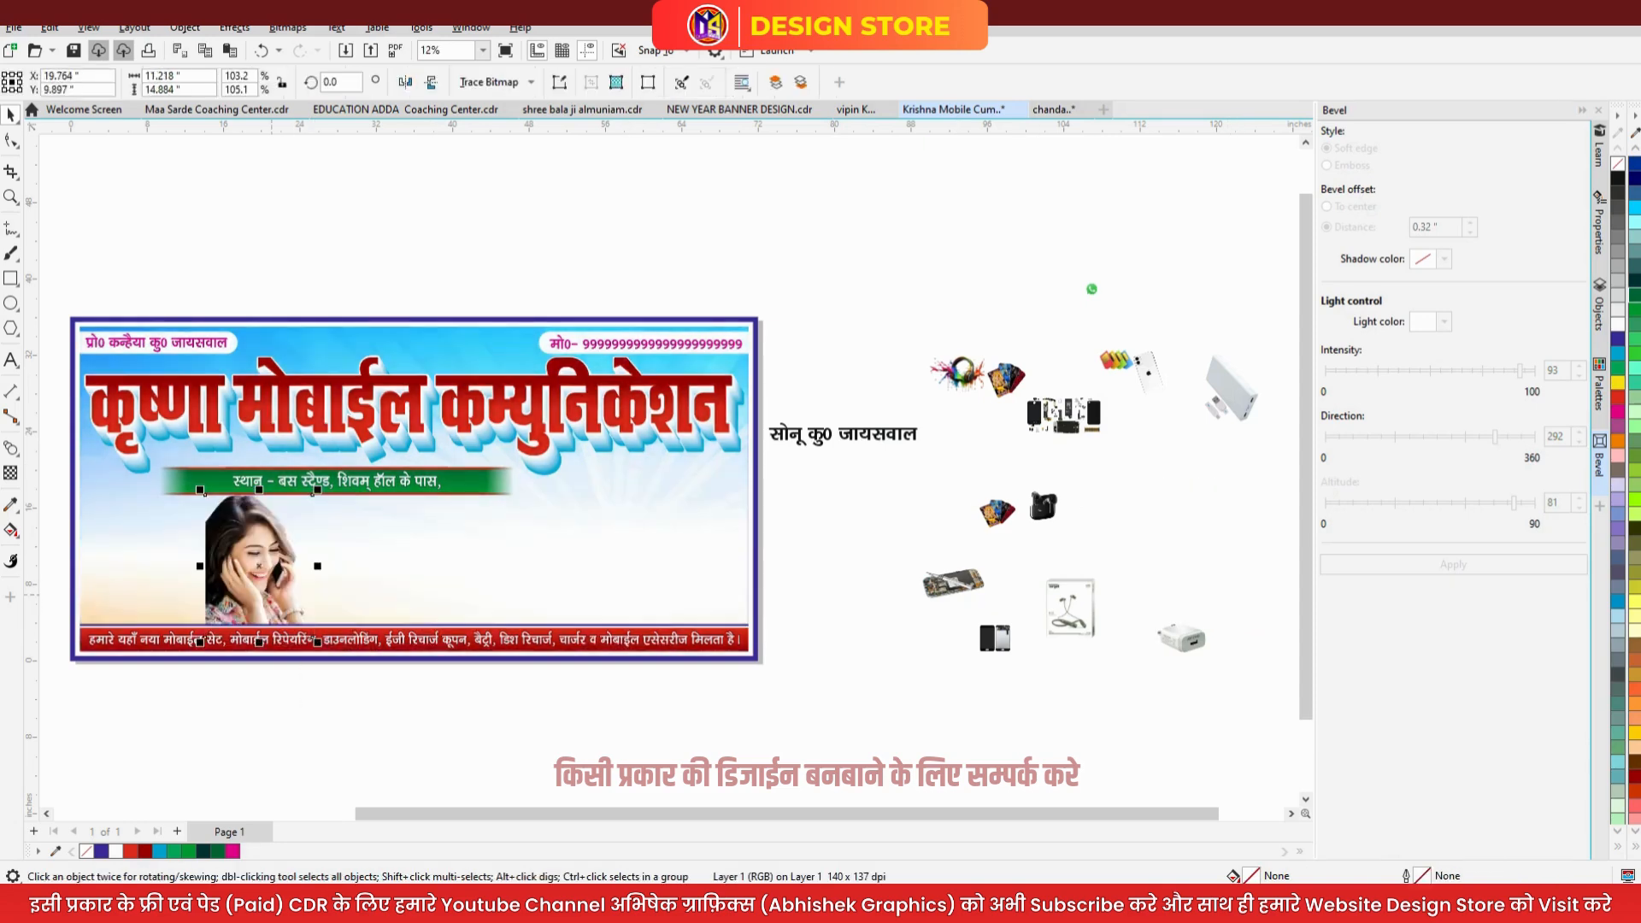
left_click(205, 494, "shift")
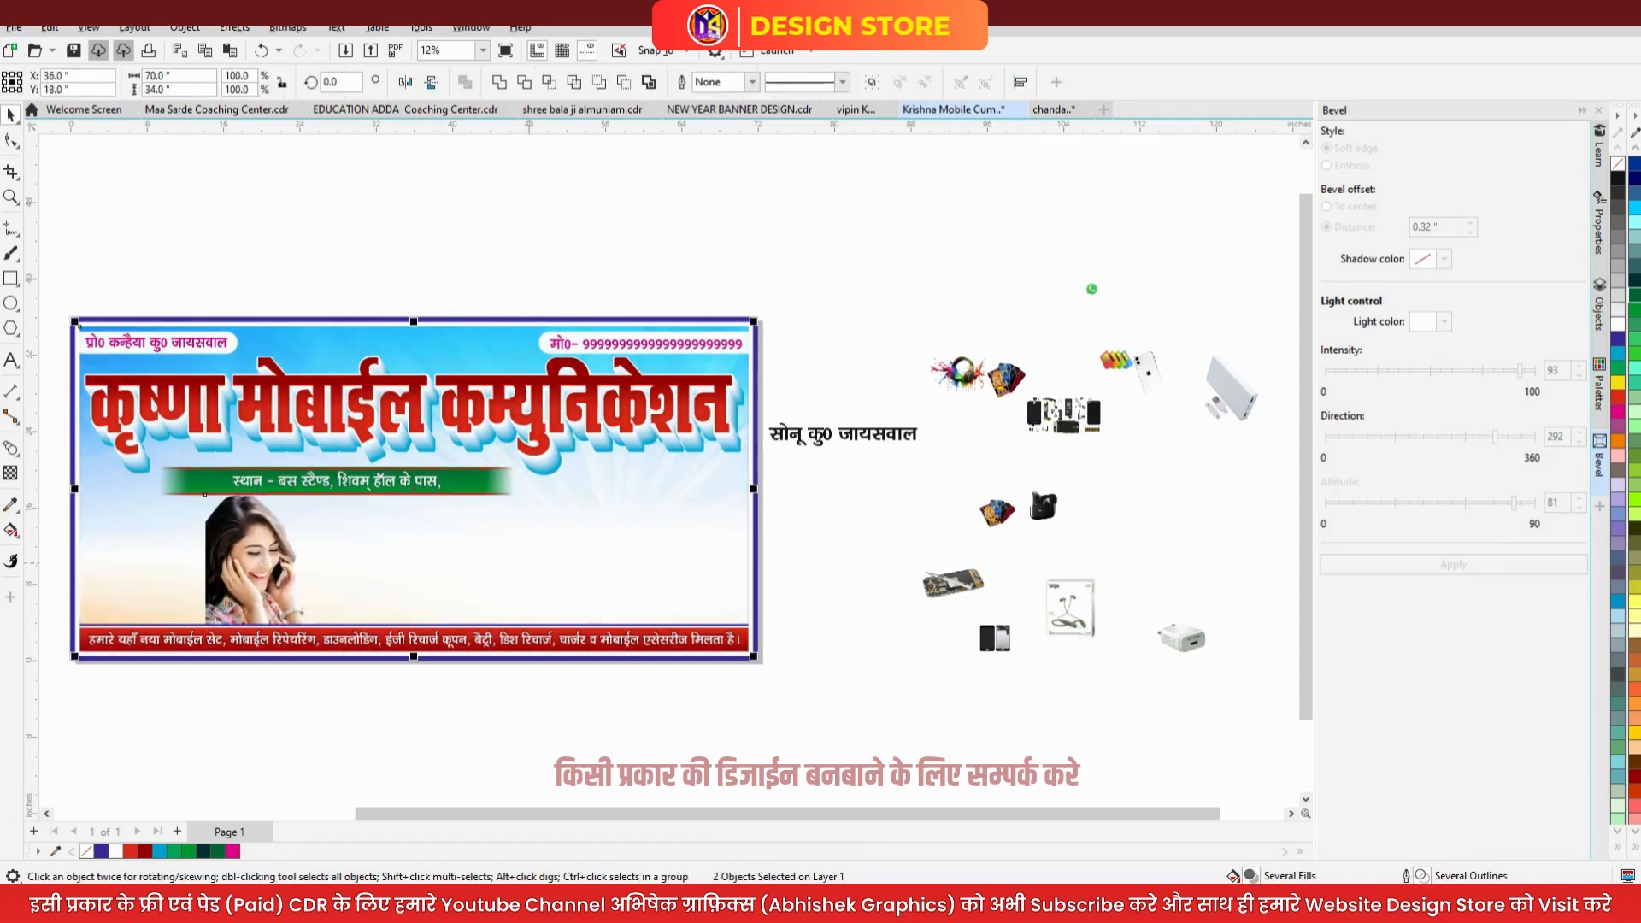
key("l")
- Resize the photo to fit the banner and bring the phone-parts group beside it
left_click(529, 563, "shift")
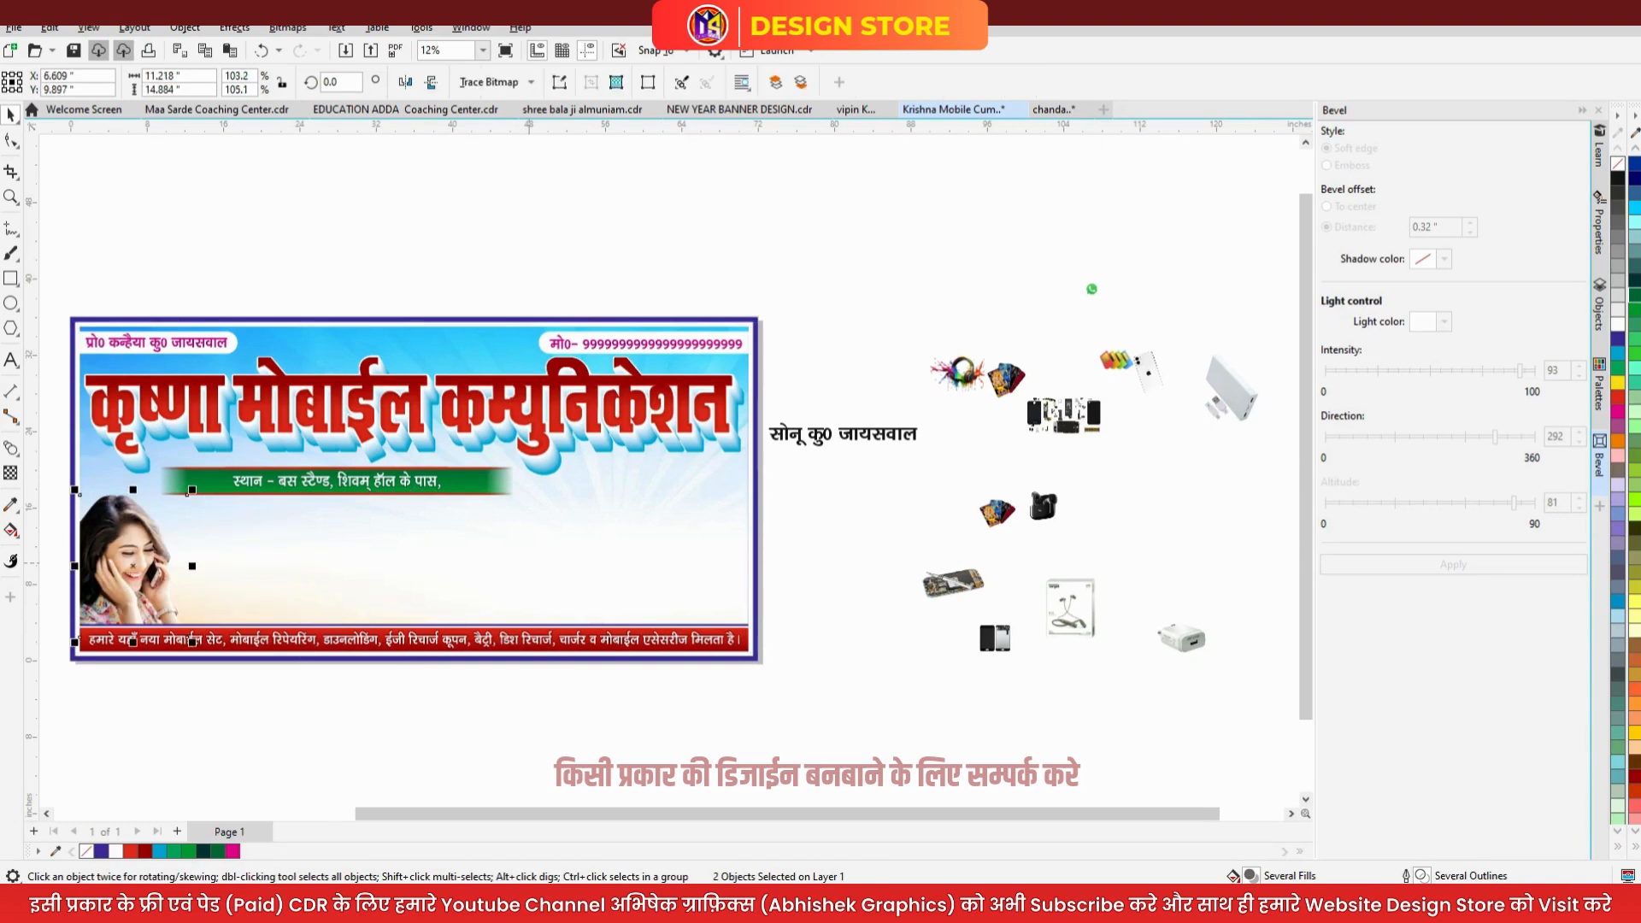
left_click_drag(188, 491, 202, 477)
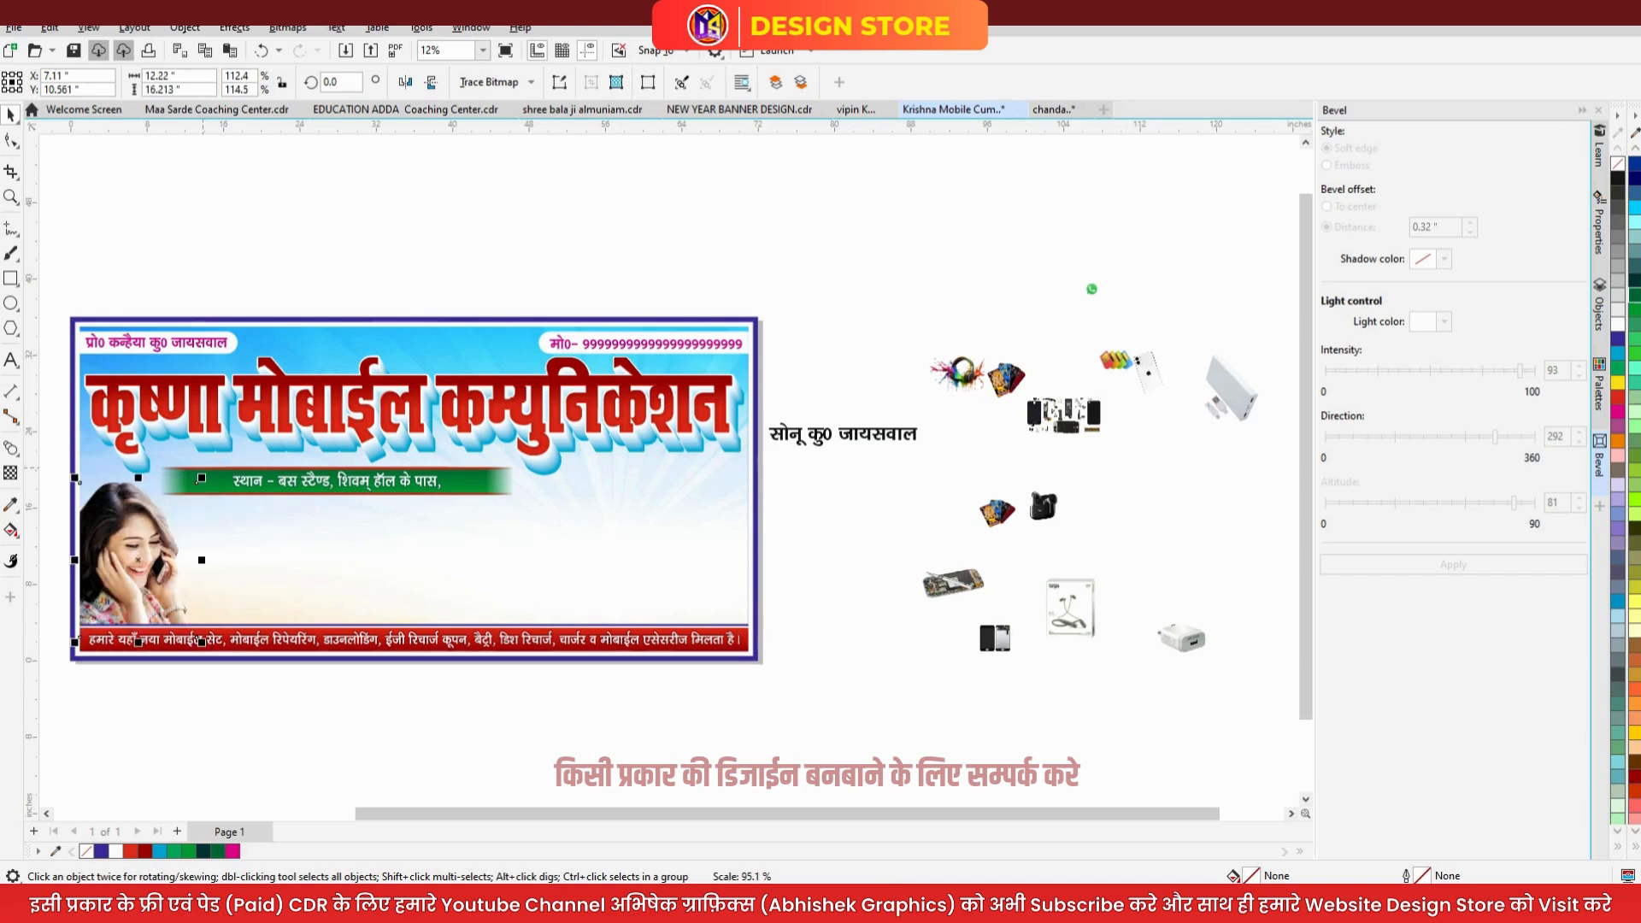
left_click_drag(201, 641, 188, 628)
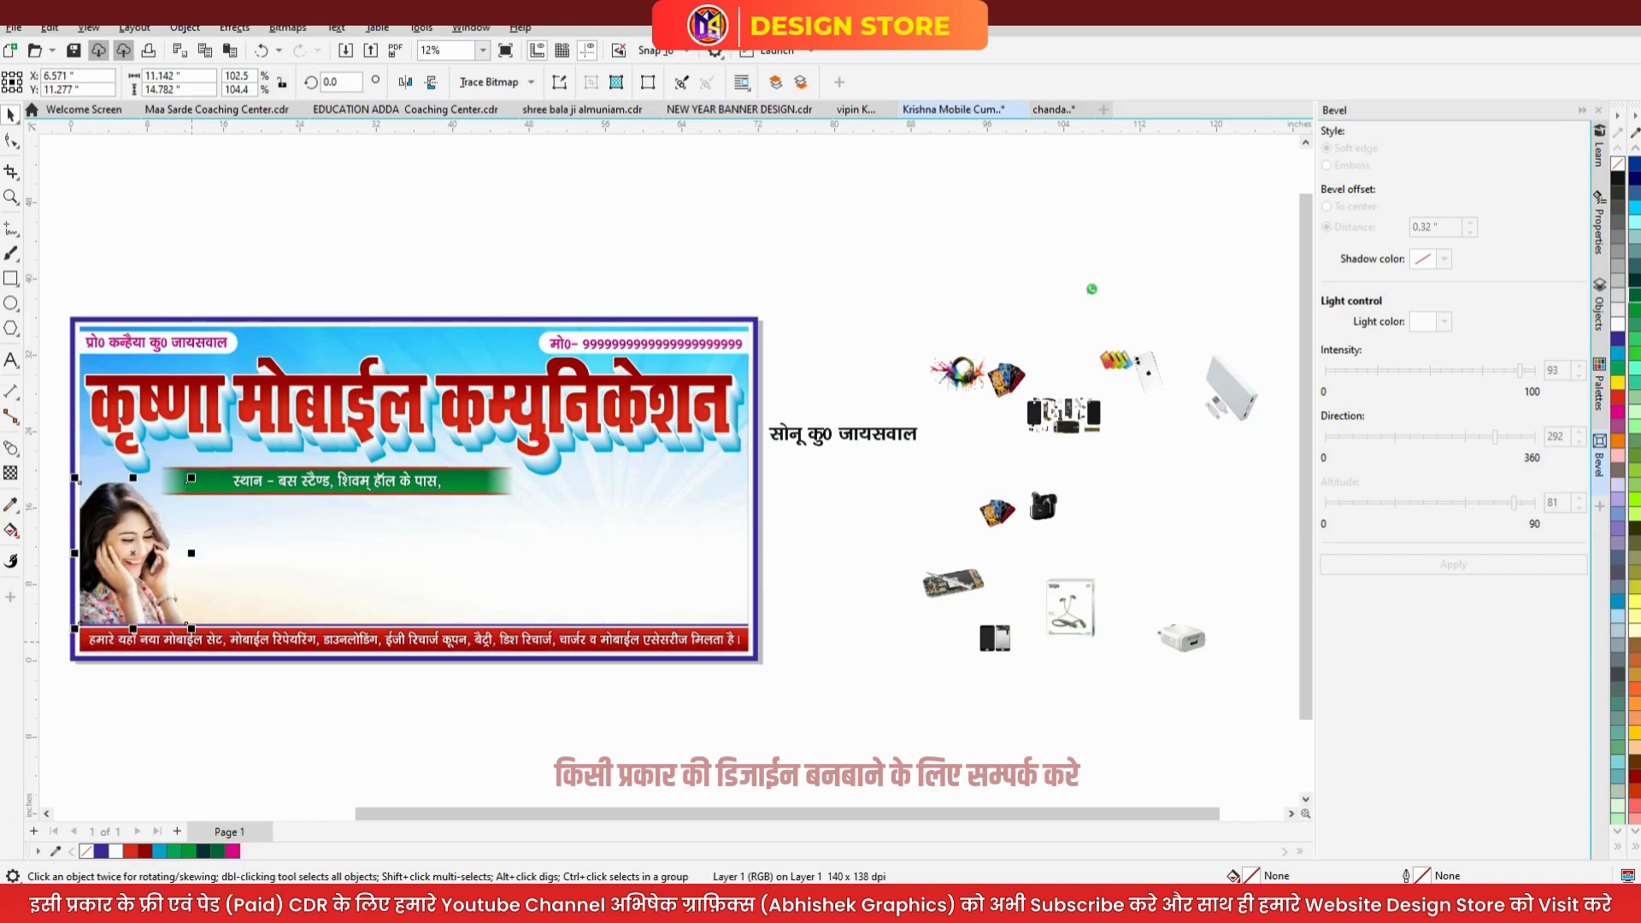
key("Escape")
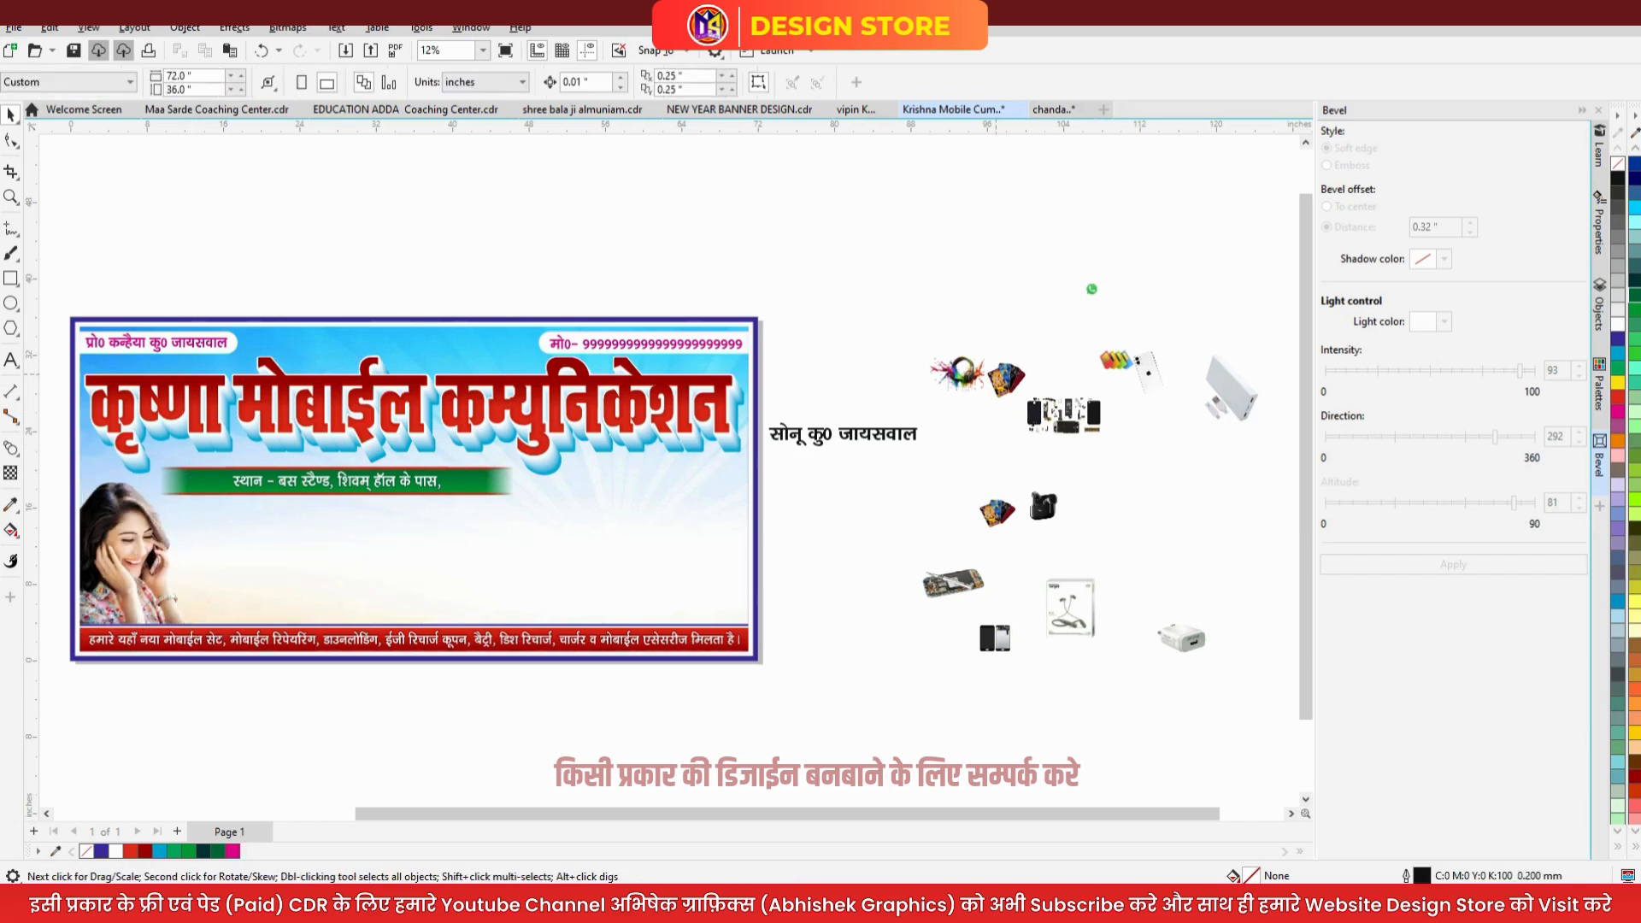
left_click(1062, 410)
left_click_drag(1063, 411, 432, 628)
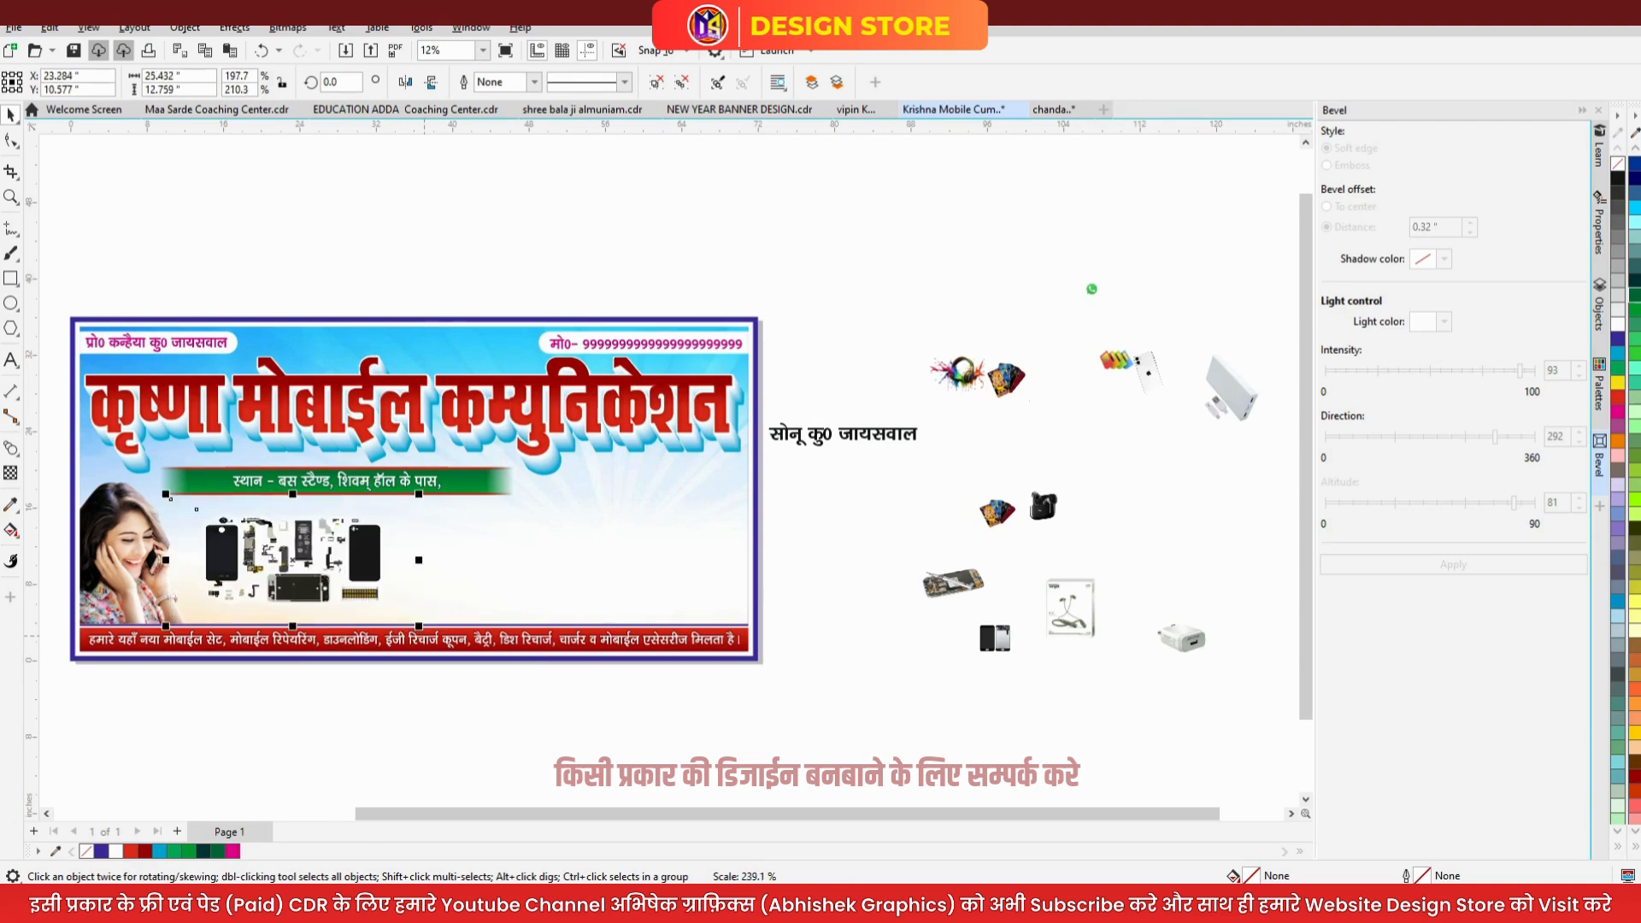
- Resize the phone-parts group and move the woman's photo to the banner's right side
left_click_drag(419, 560, 369, 559)
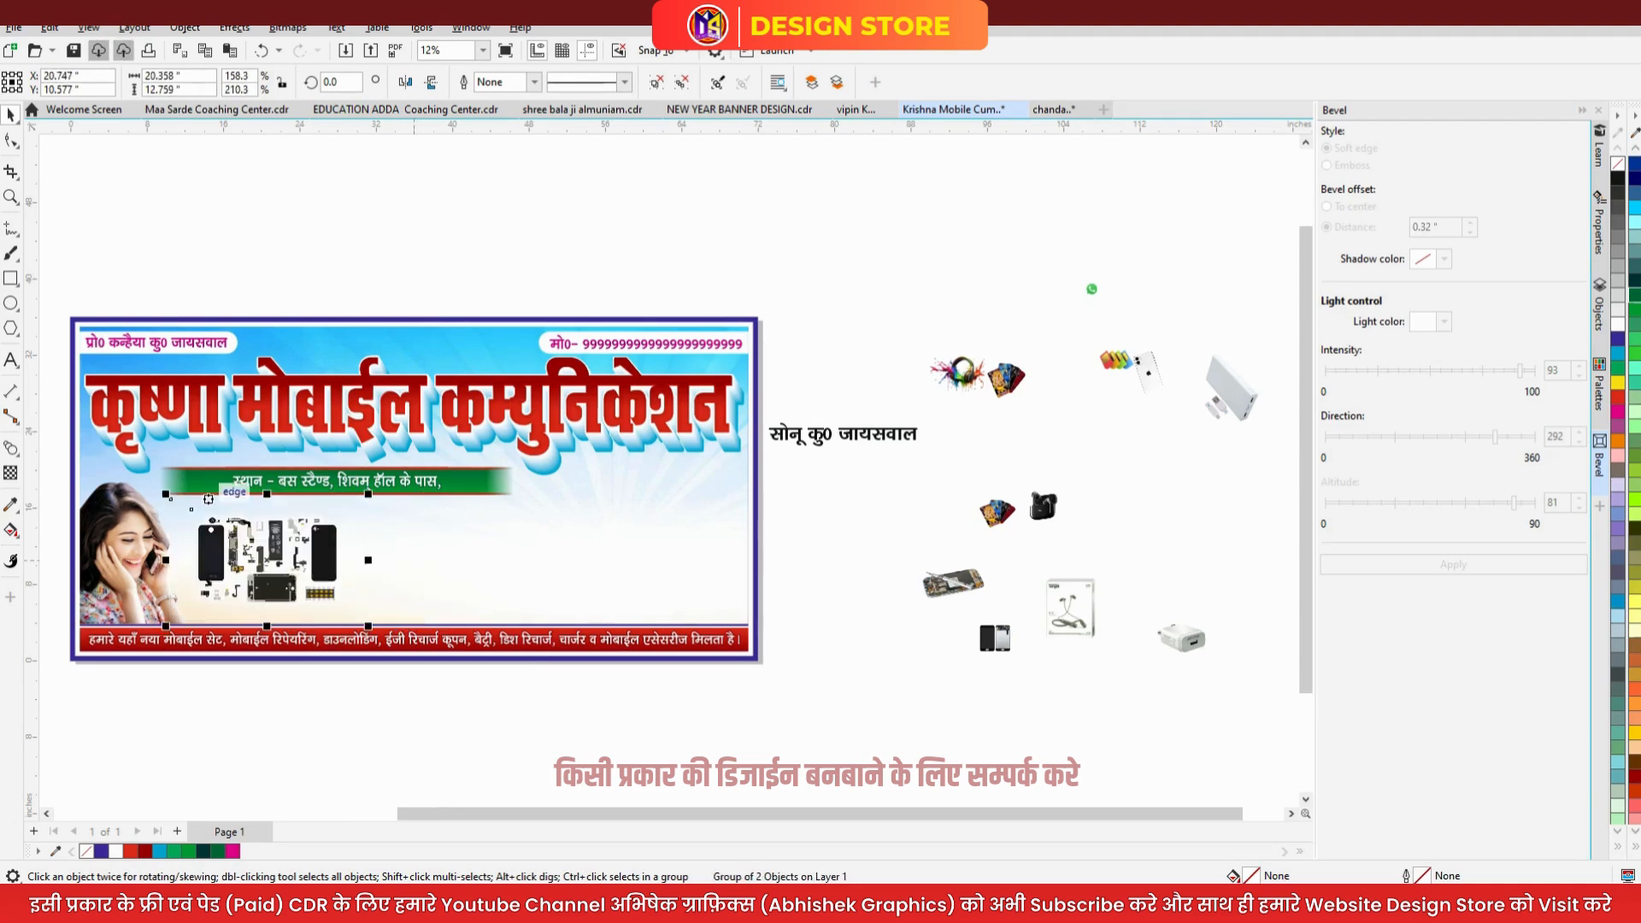
scroll(208, 499, "up", 2)
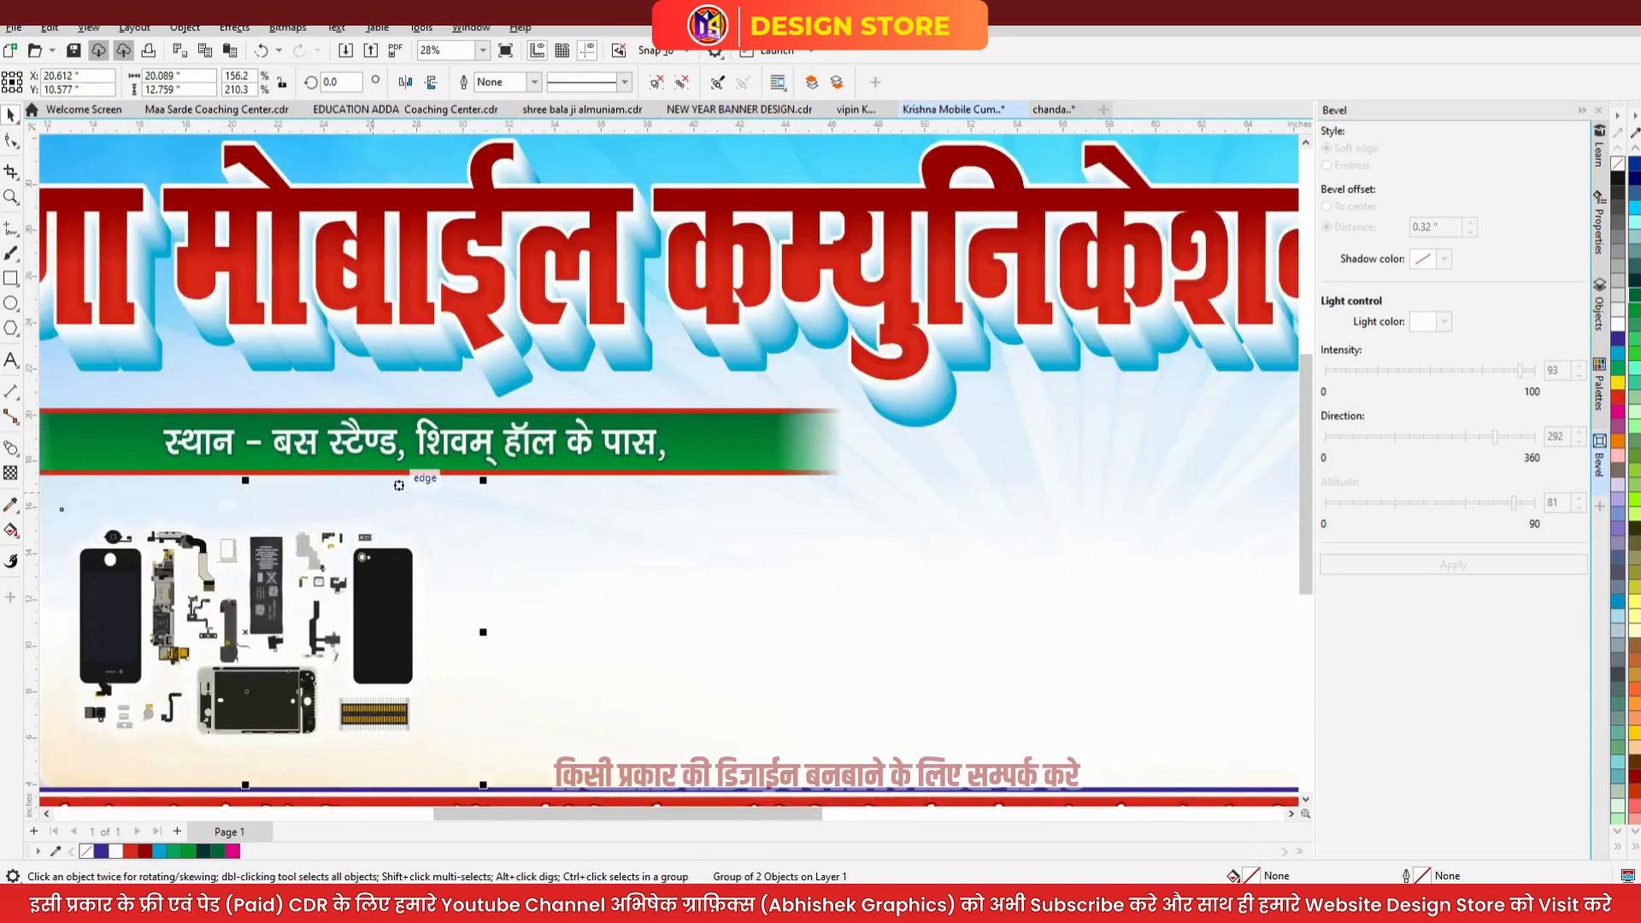
left_click_drag(483, 480, 534, 445)
scroll(629, 451, "down", 1)
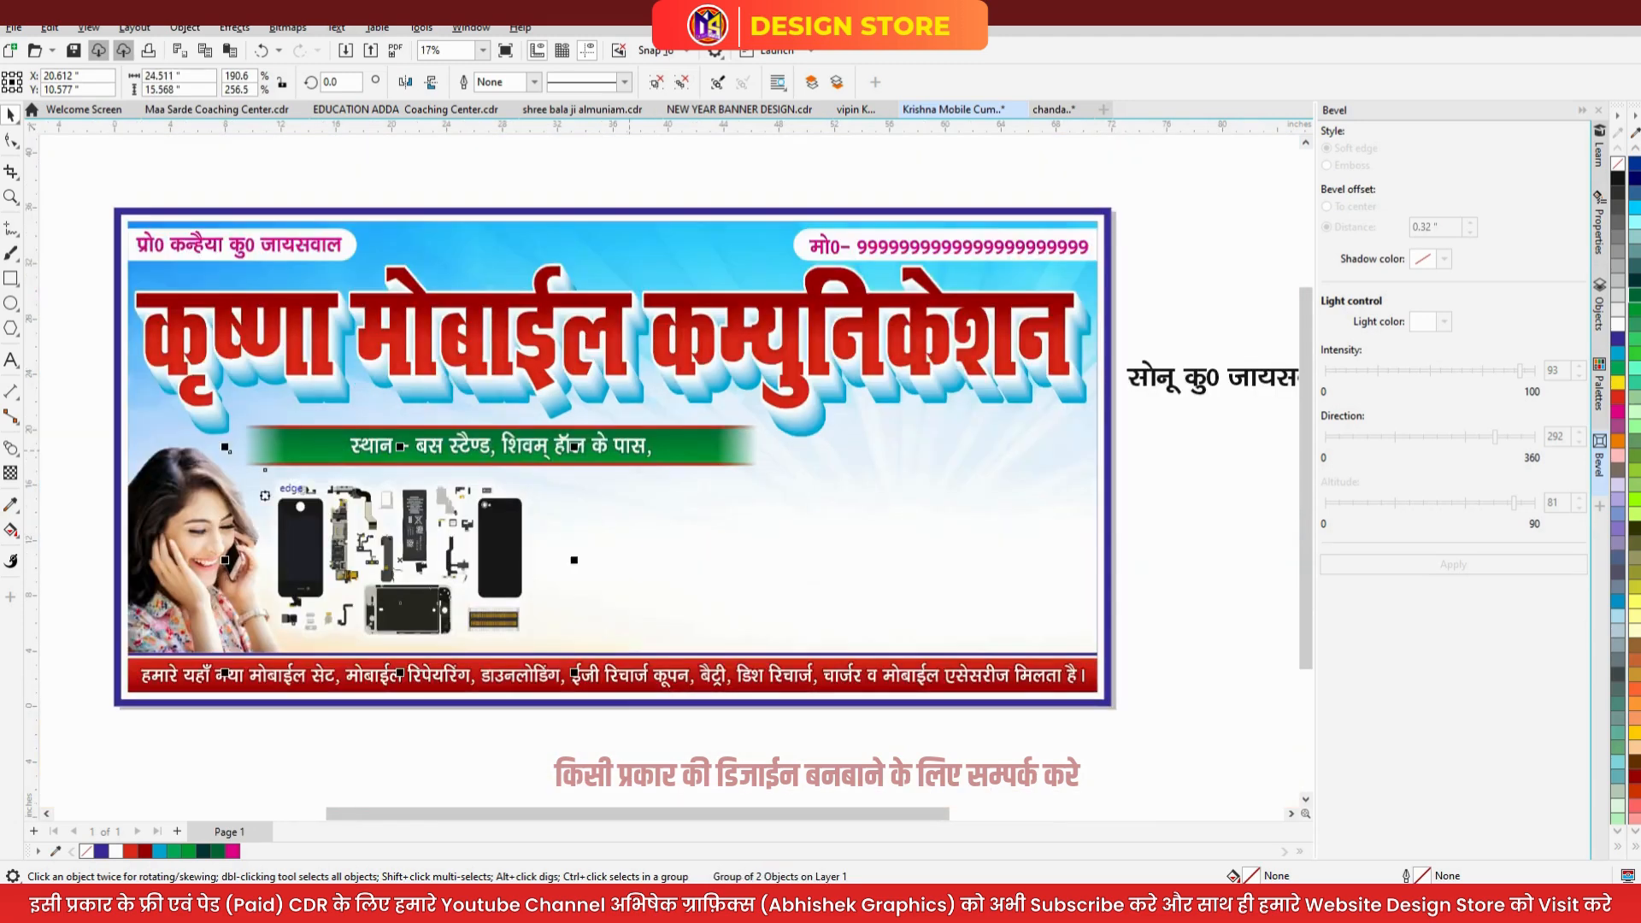
left_click_drag(178, 529, 795, 529)
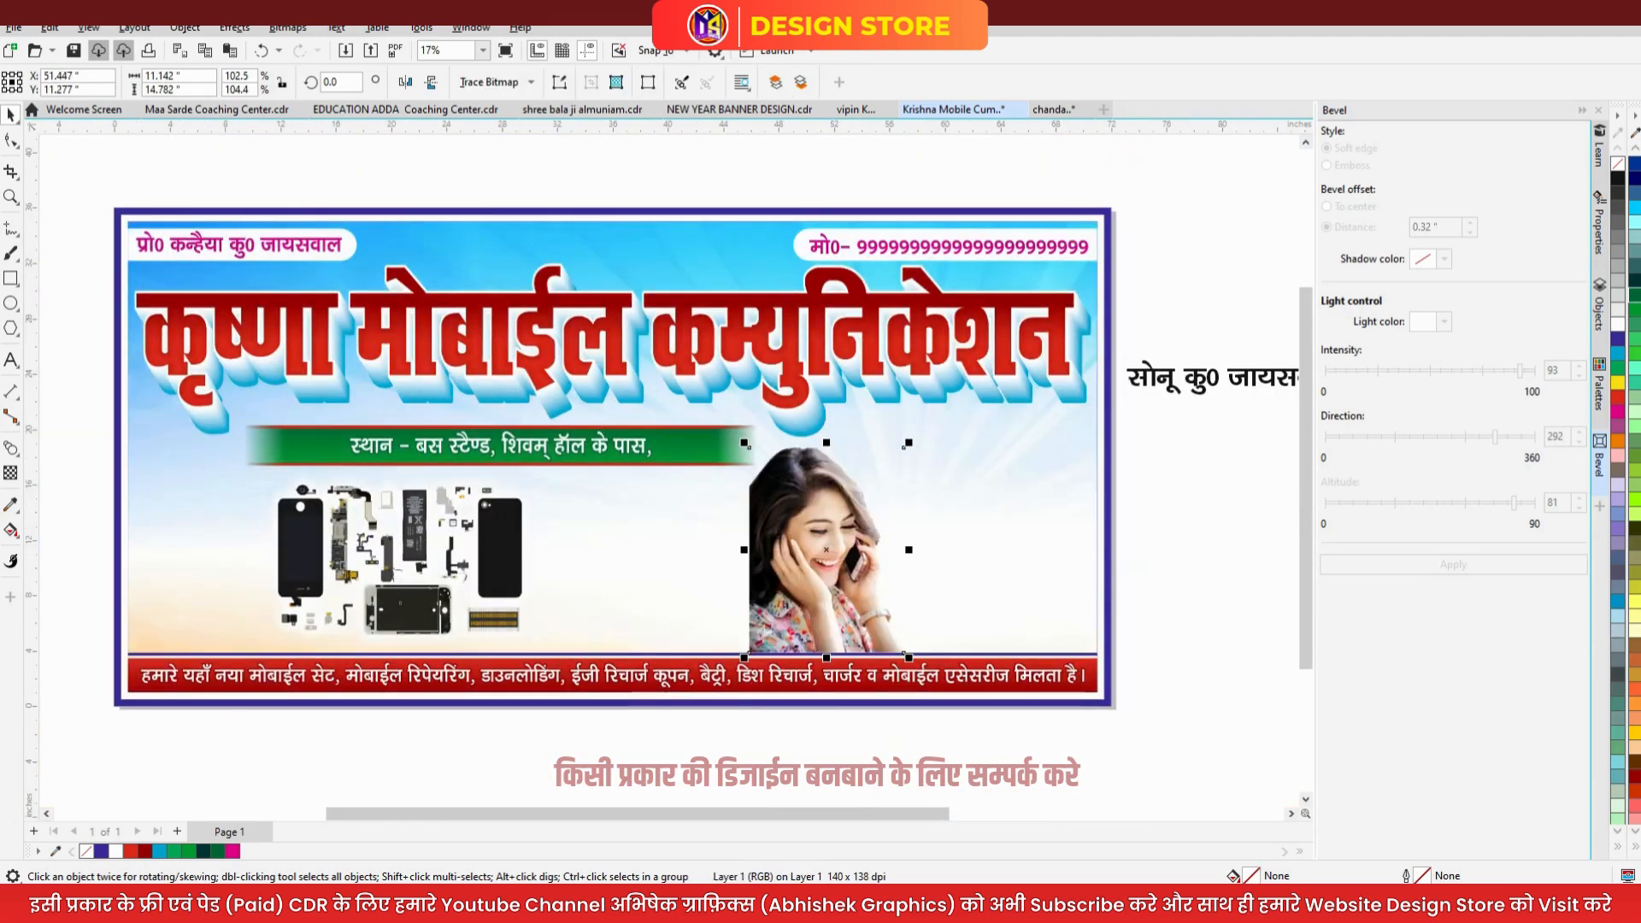
- Mirror the woman's photo, right-align it to the banner, and enlarge it up and left
left_click(405, 82)
left_click(1025, 576, "shift")
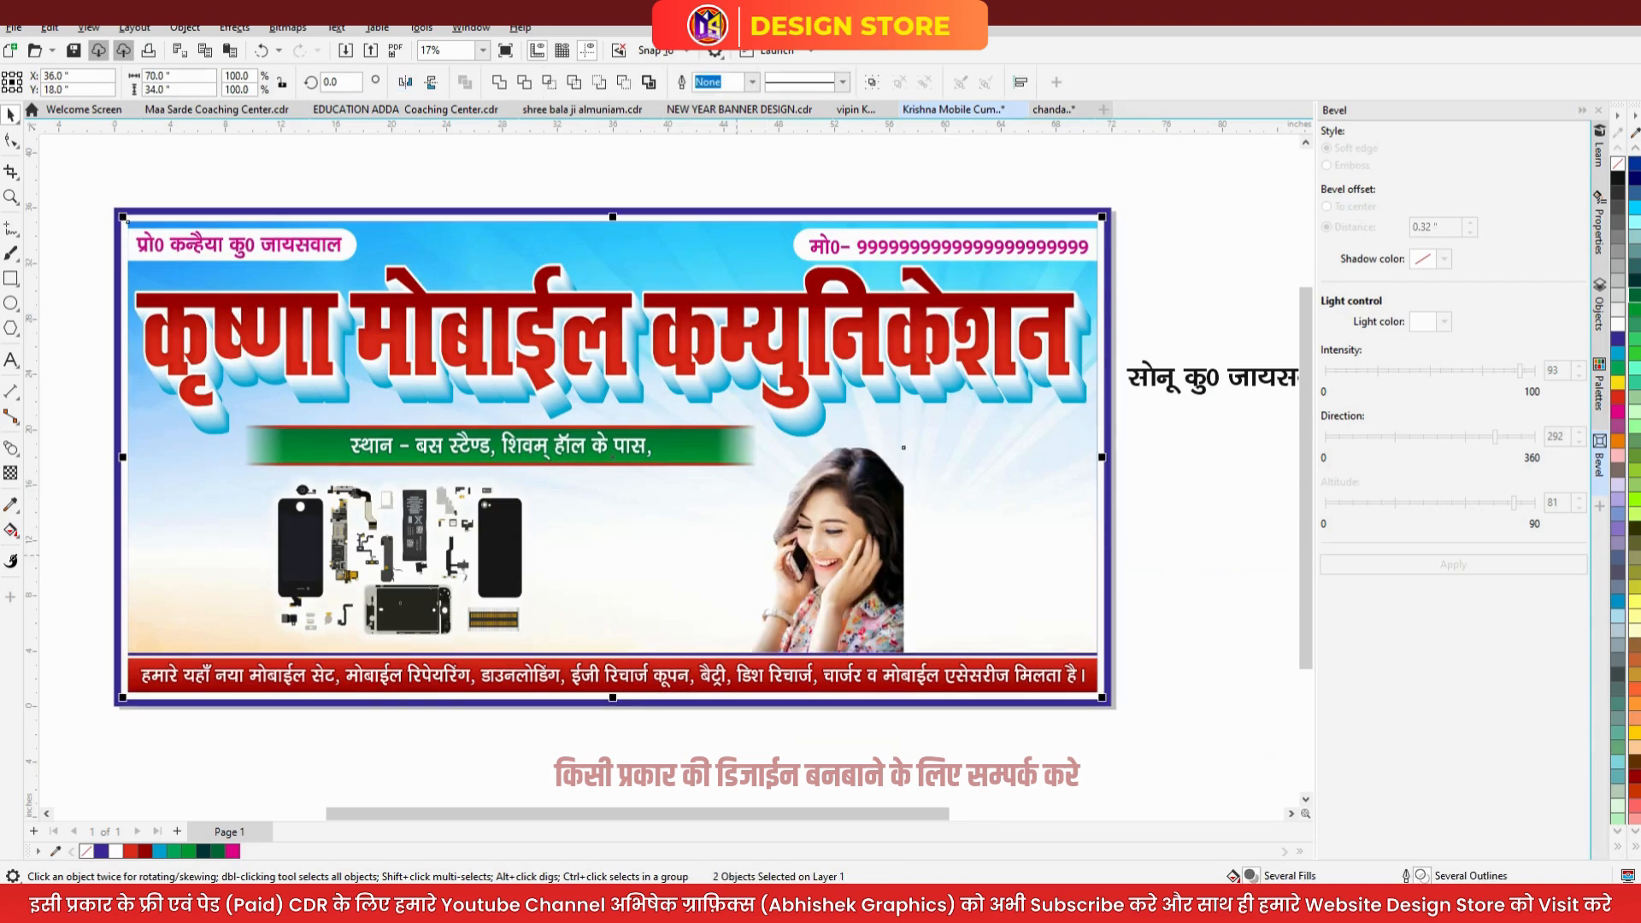
key("r")
left_click(728, 546, "shift")
left_click_drag(937, 442, 907, 402)
key("Escape")
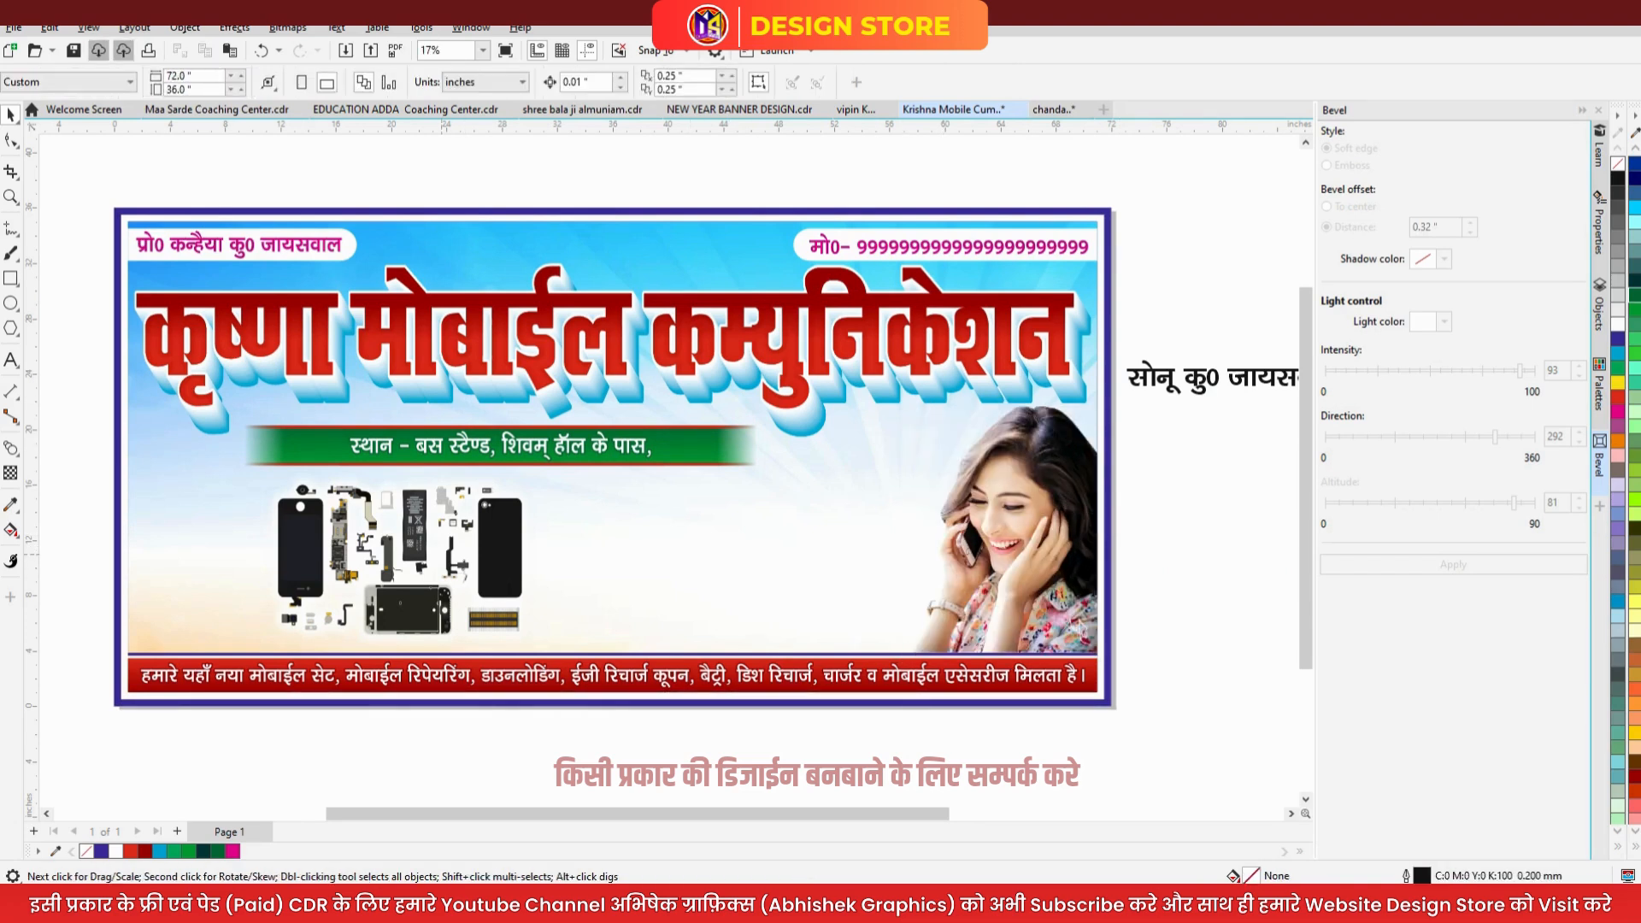
- Shift the phone-parts image left and PowerClip it inside the banner background
left_click(439, 552)
left_click_drag(439, 551, 352, 558)
right_click(353, 558)
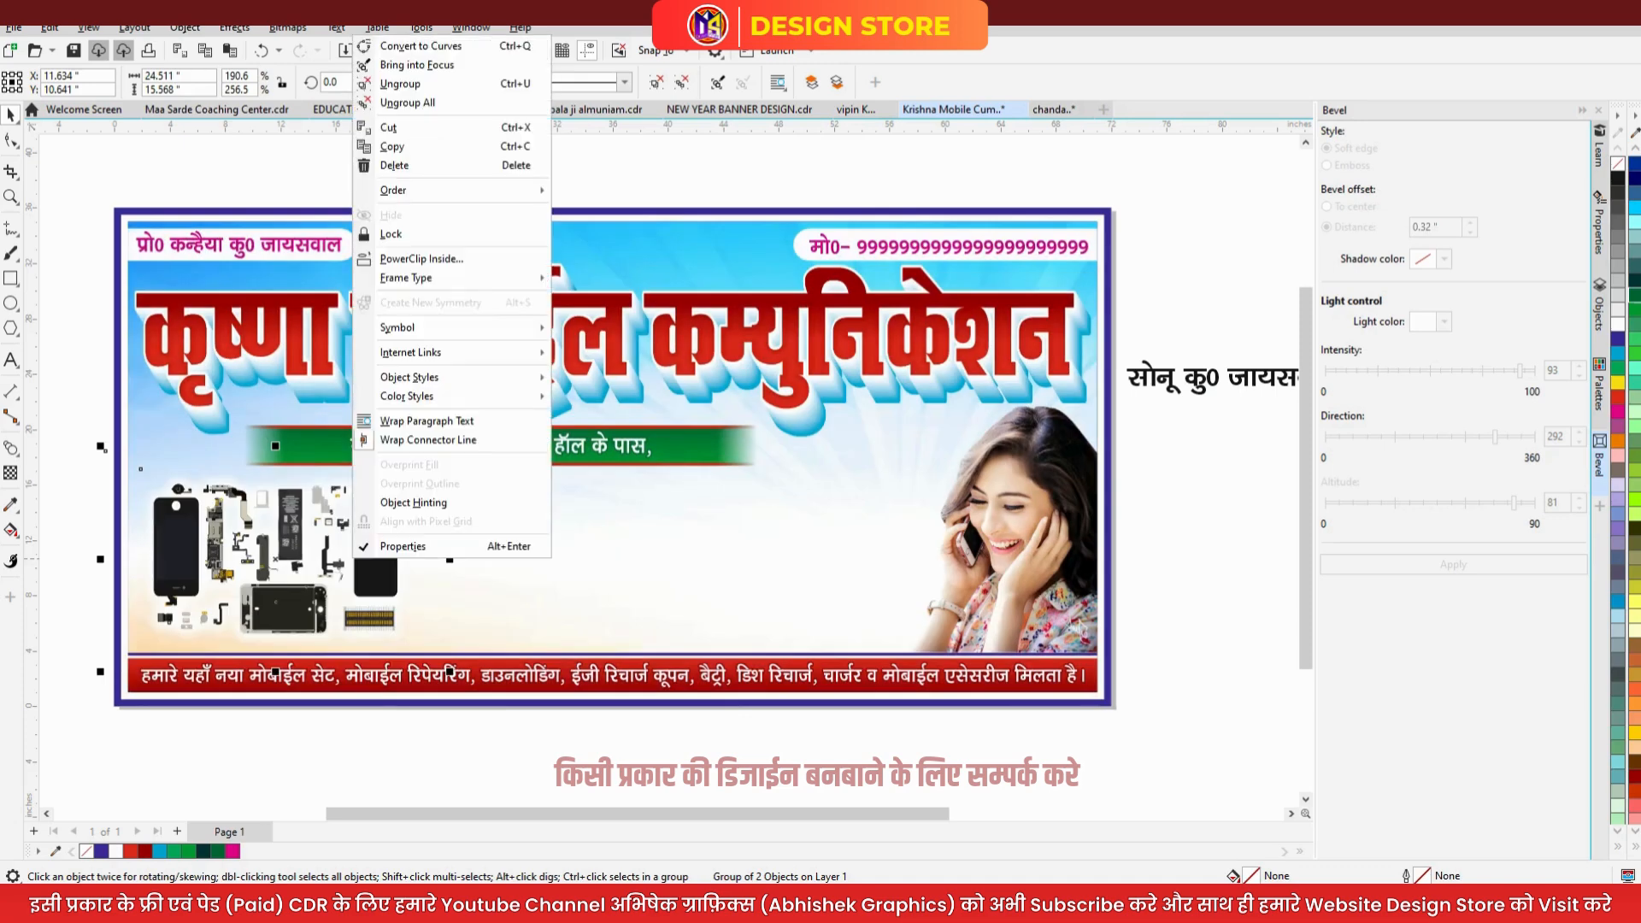
left_click(421, 258)
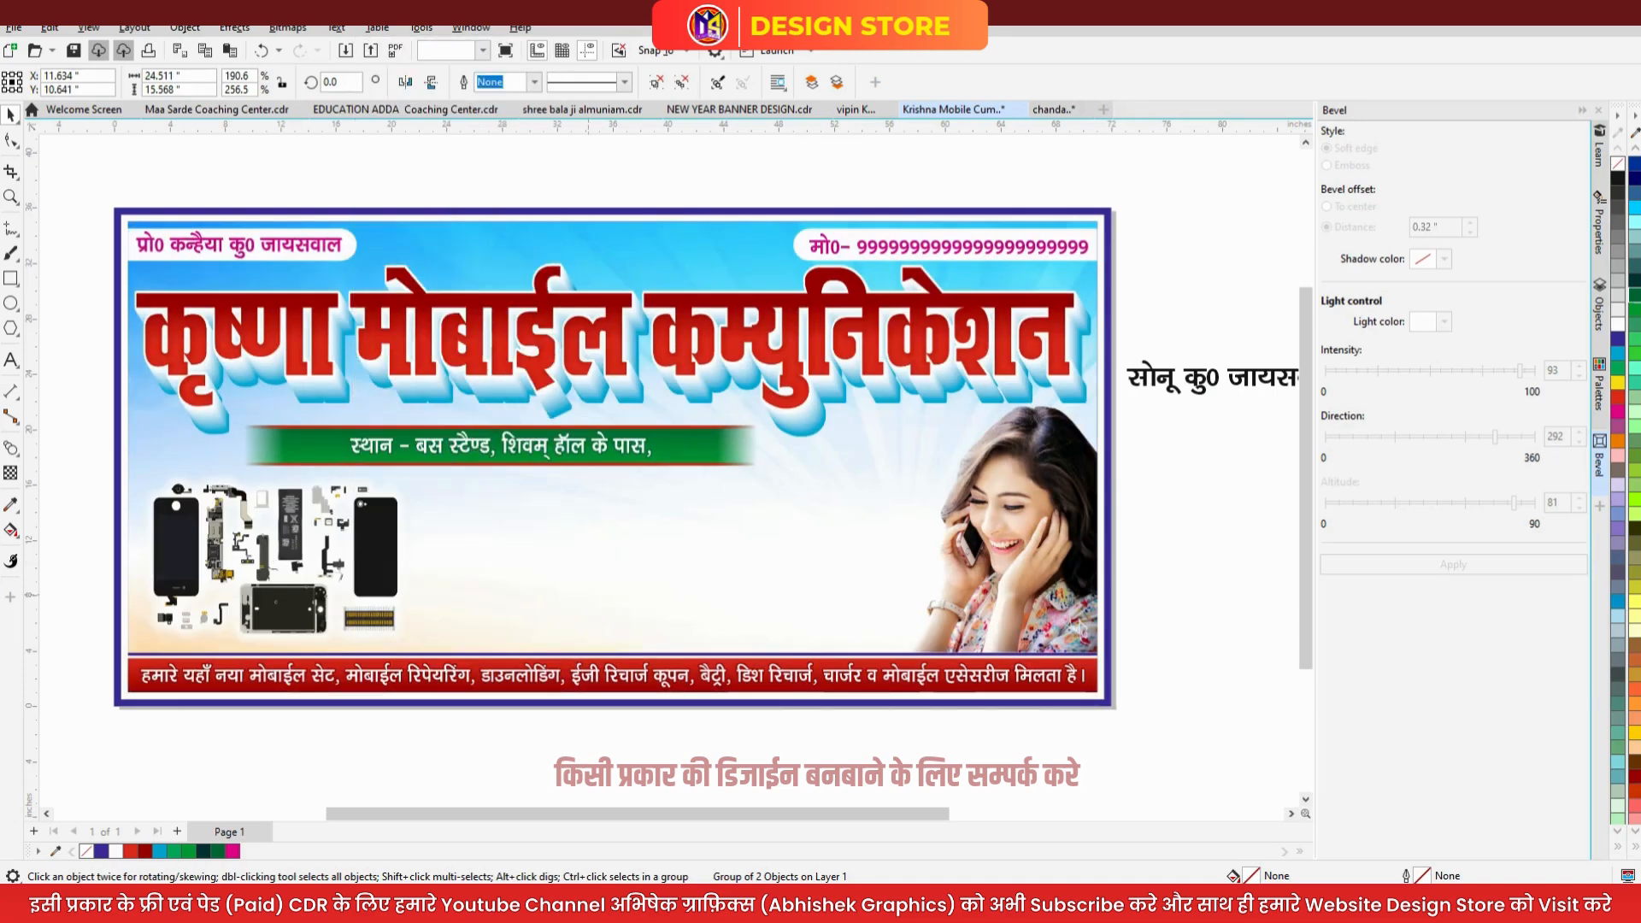
left_click(588, 596)
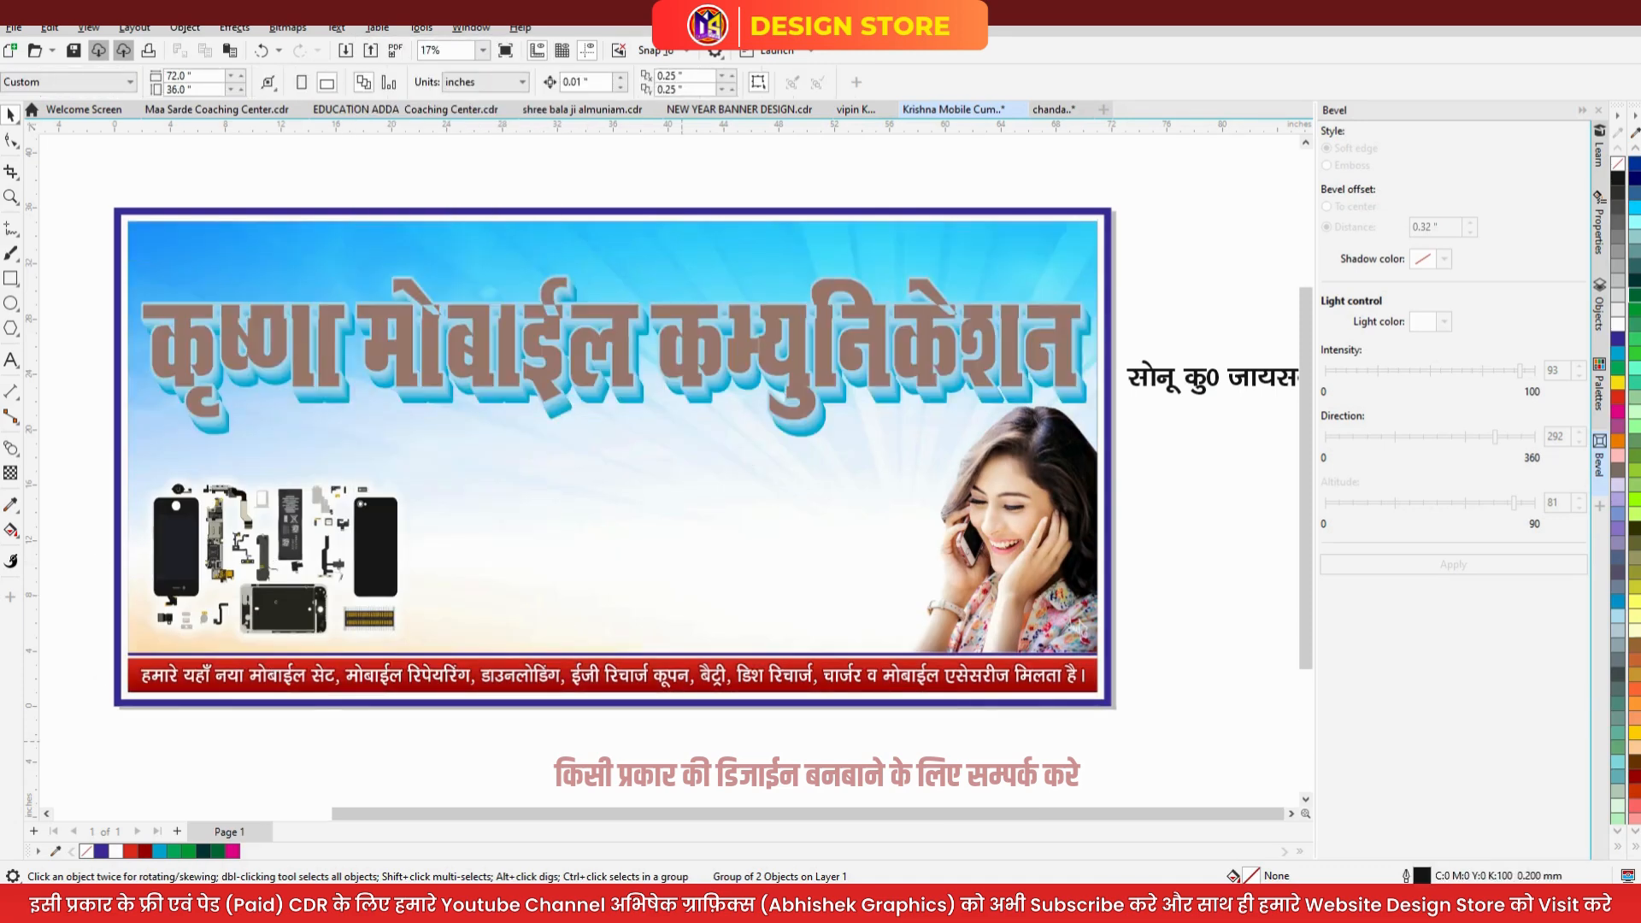
- Move the small phone-repair image onto the banner
key("F4")
left_click(940, 584)
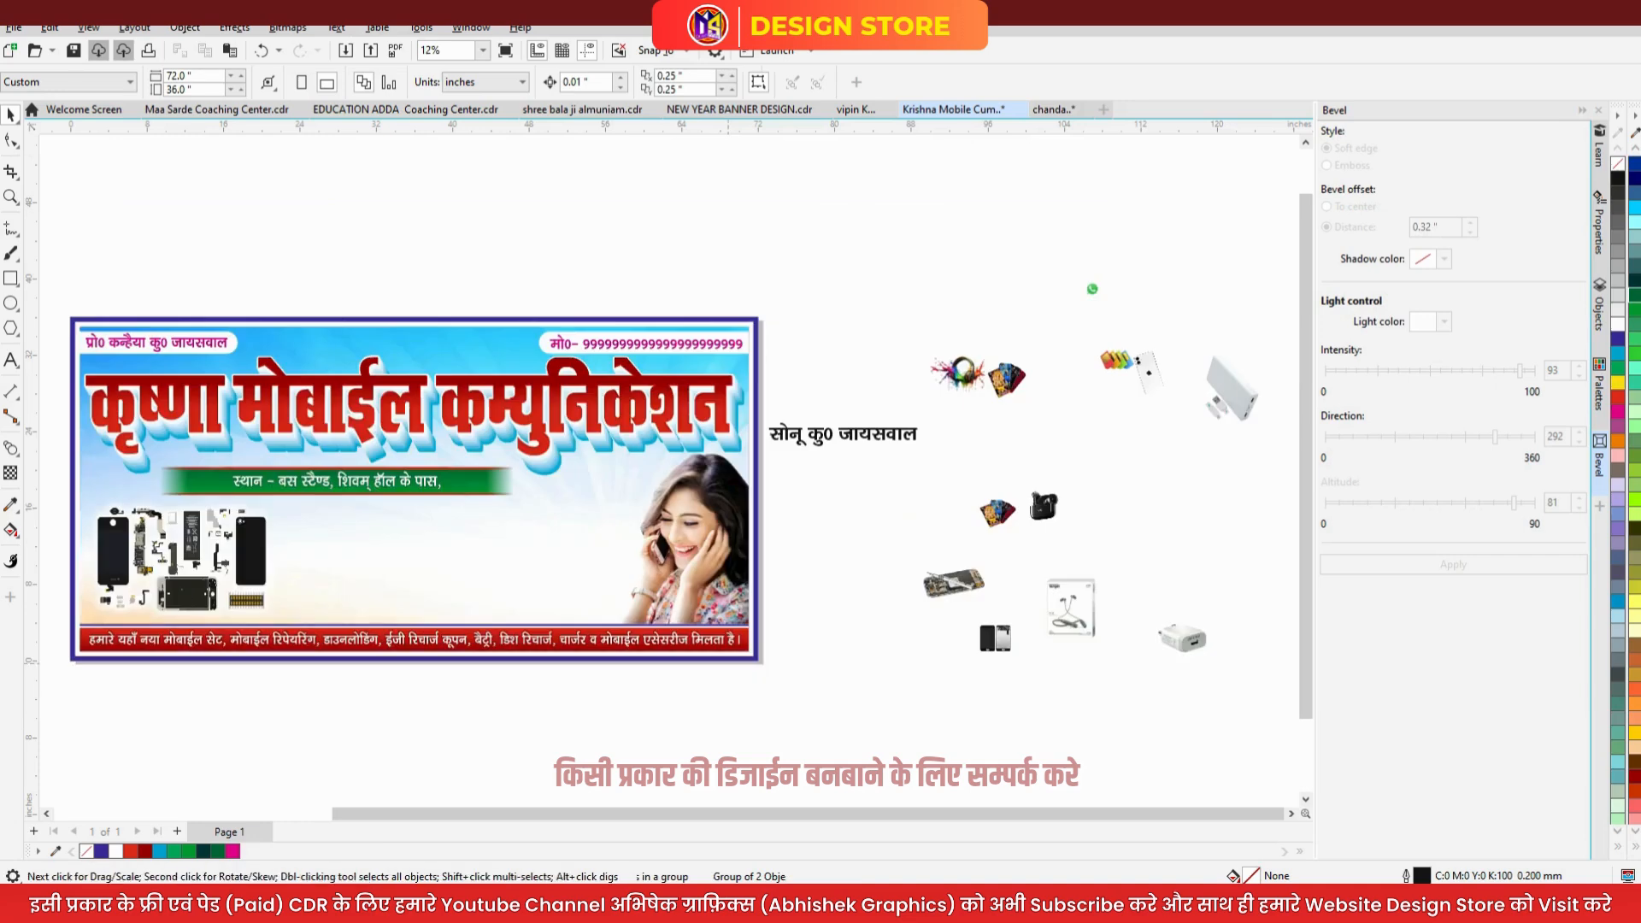
left_click_drag(940, 584, 389, 562)
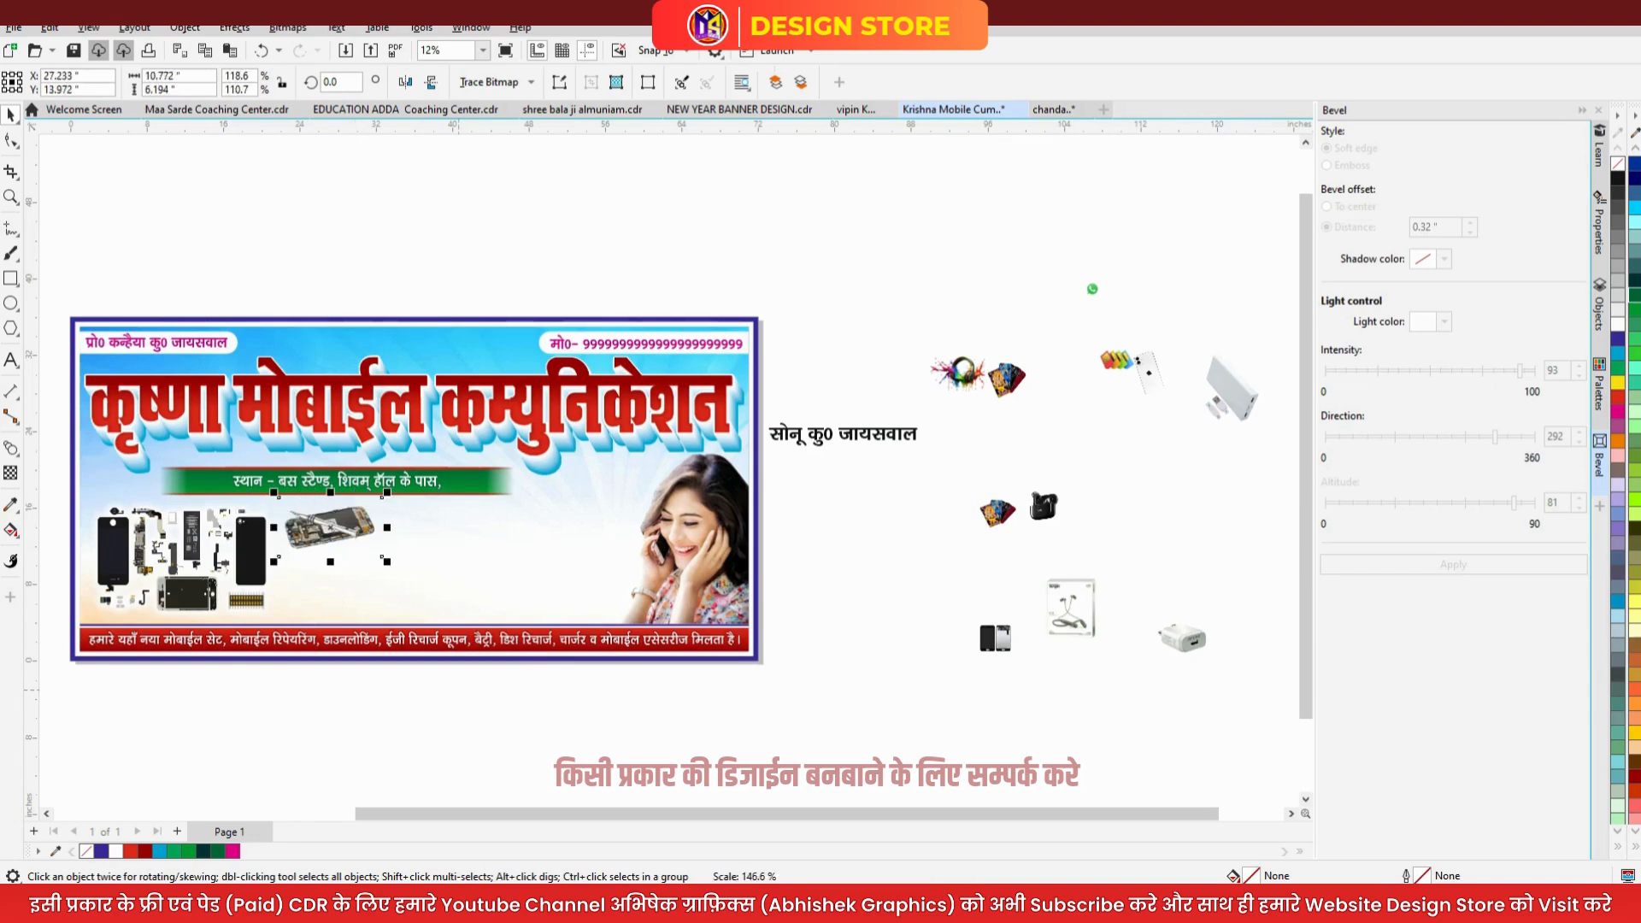
left_click(1037, 636)
- Place the circuit-board phone on the banner and shift the pair of phone screens left
left_click(995, 638)
left_click_drag(996, 637, 304, 590)
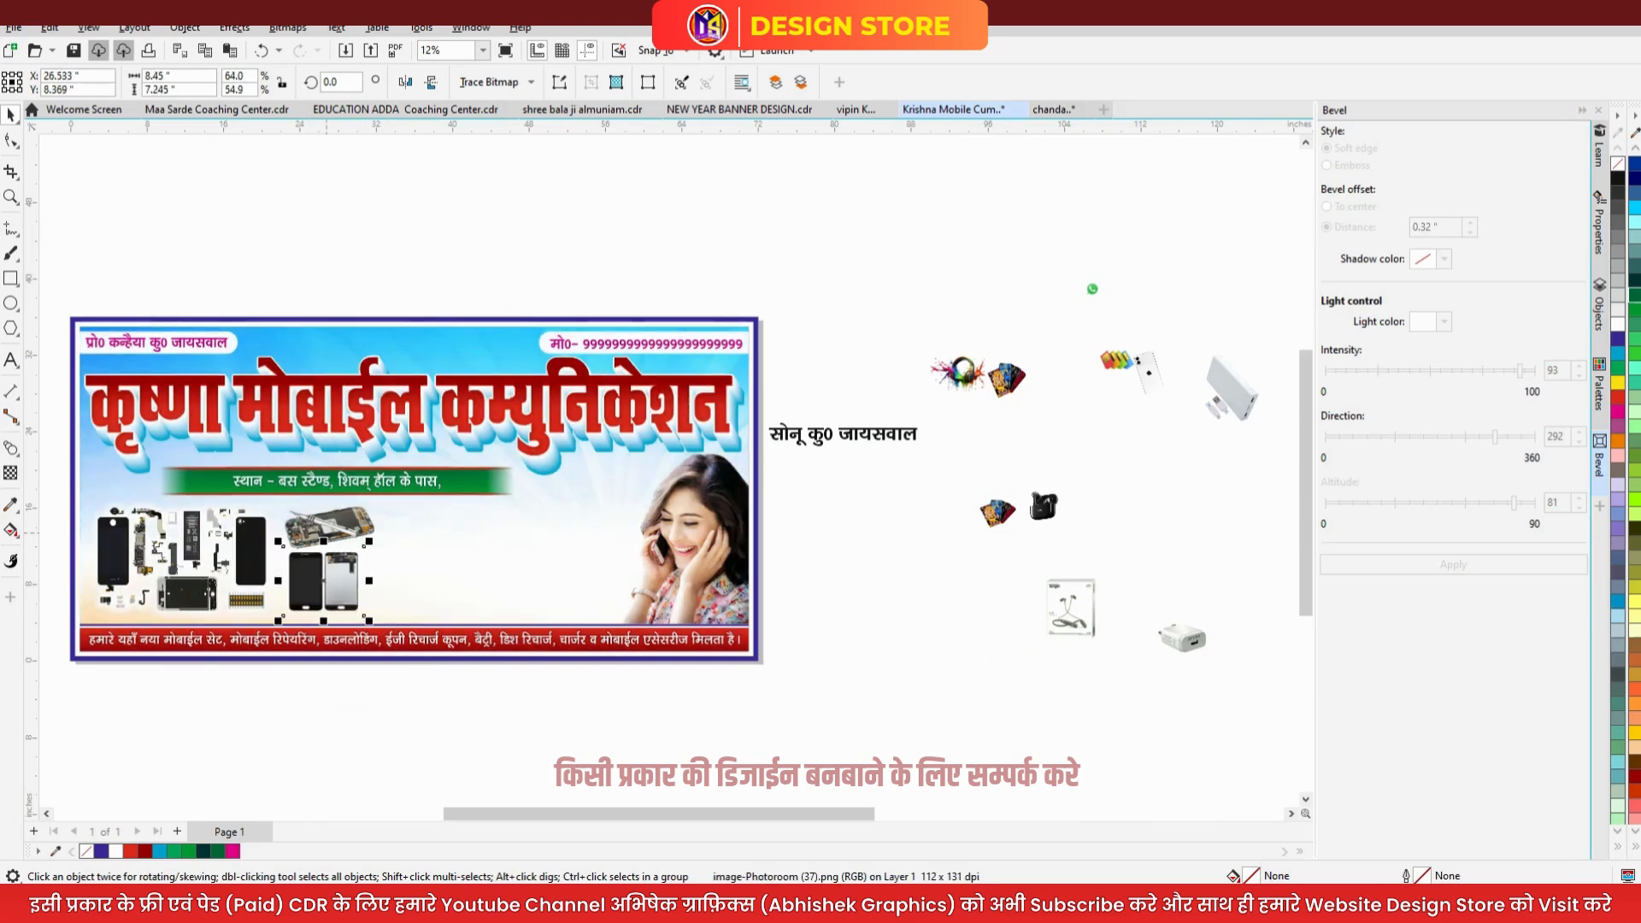
left_click_drag(361, 534, 321, 546)
left_click(329, 591)
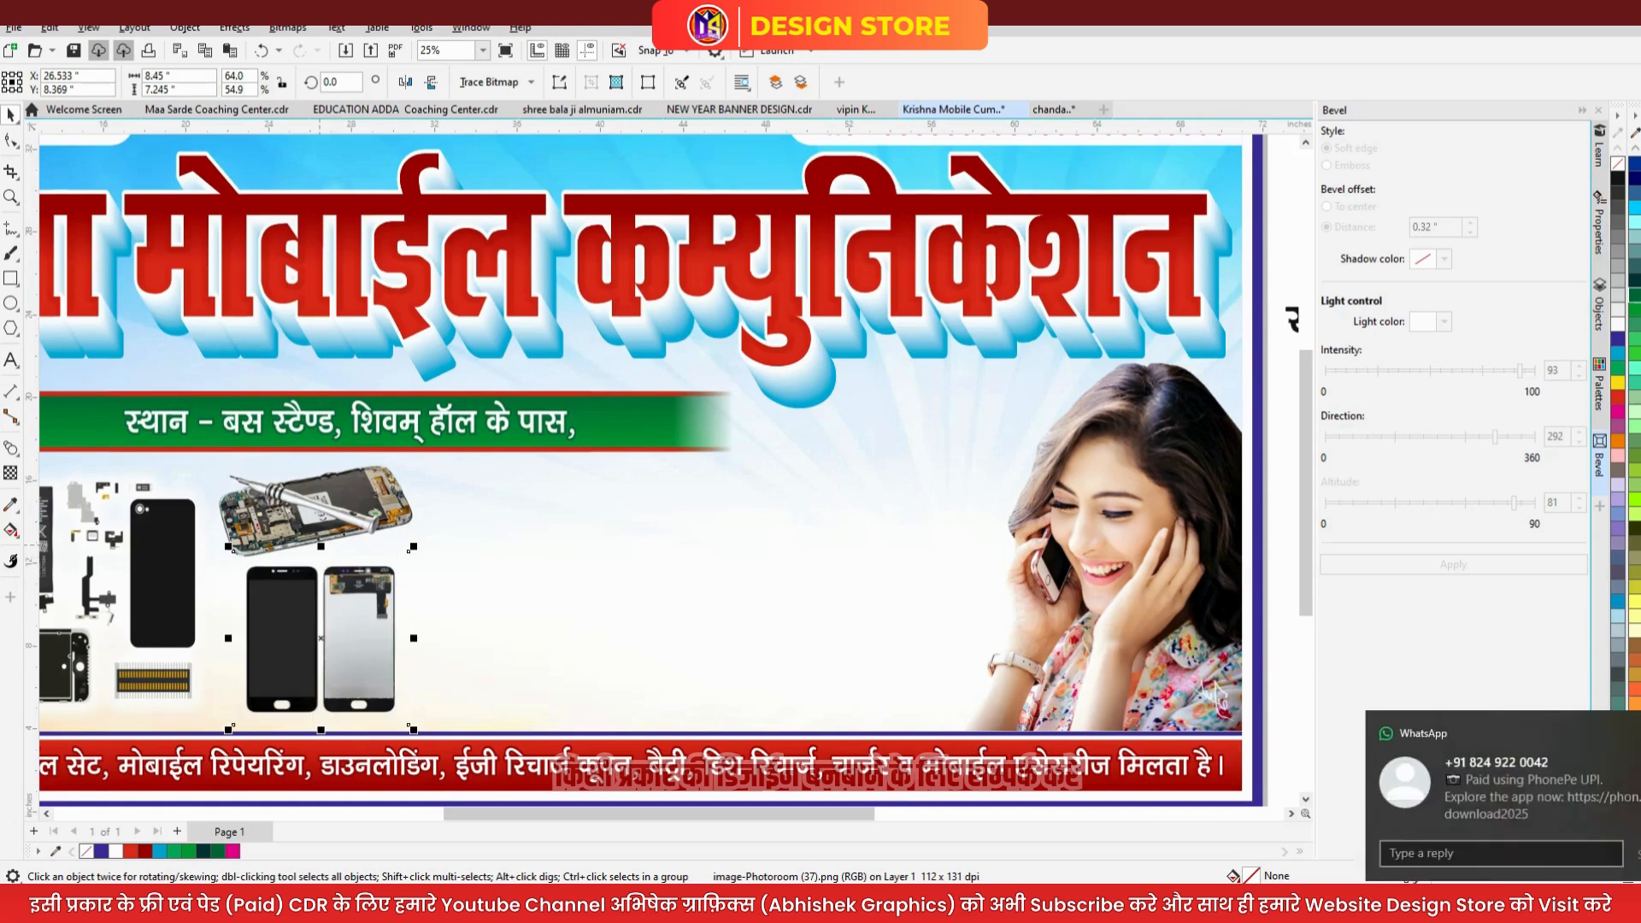
left_click_drag(347, 602, 323, 602)
scroll(376, 523, "down", 3)
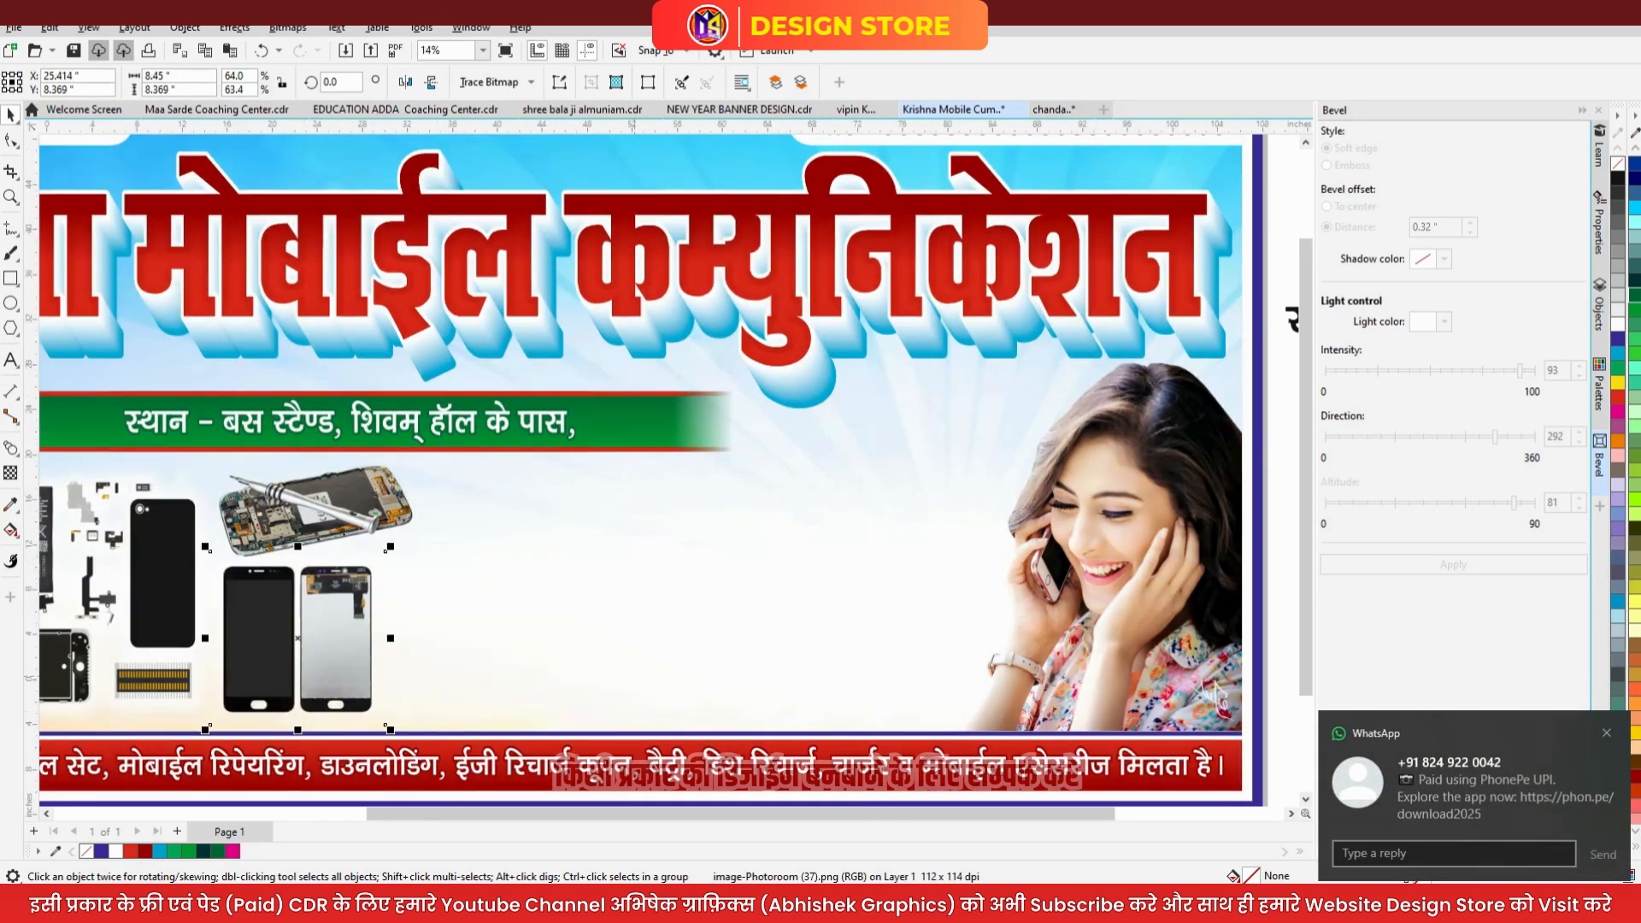
key("Escape")
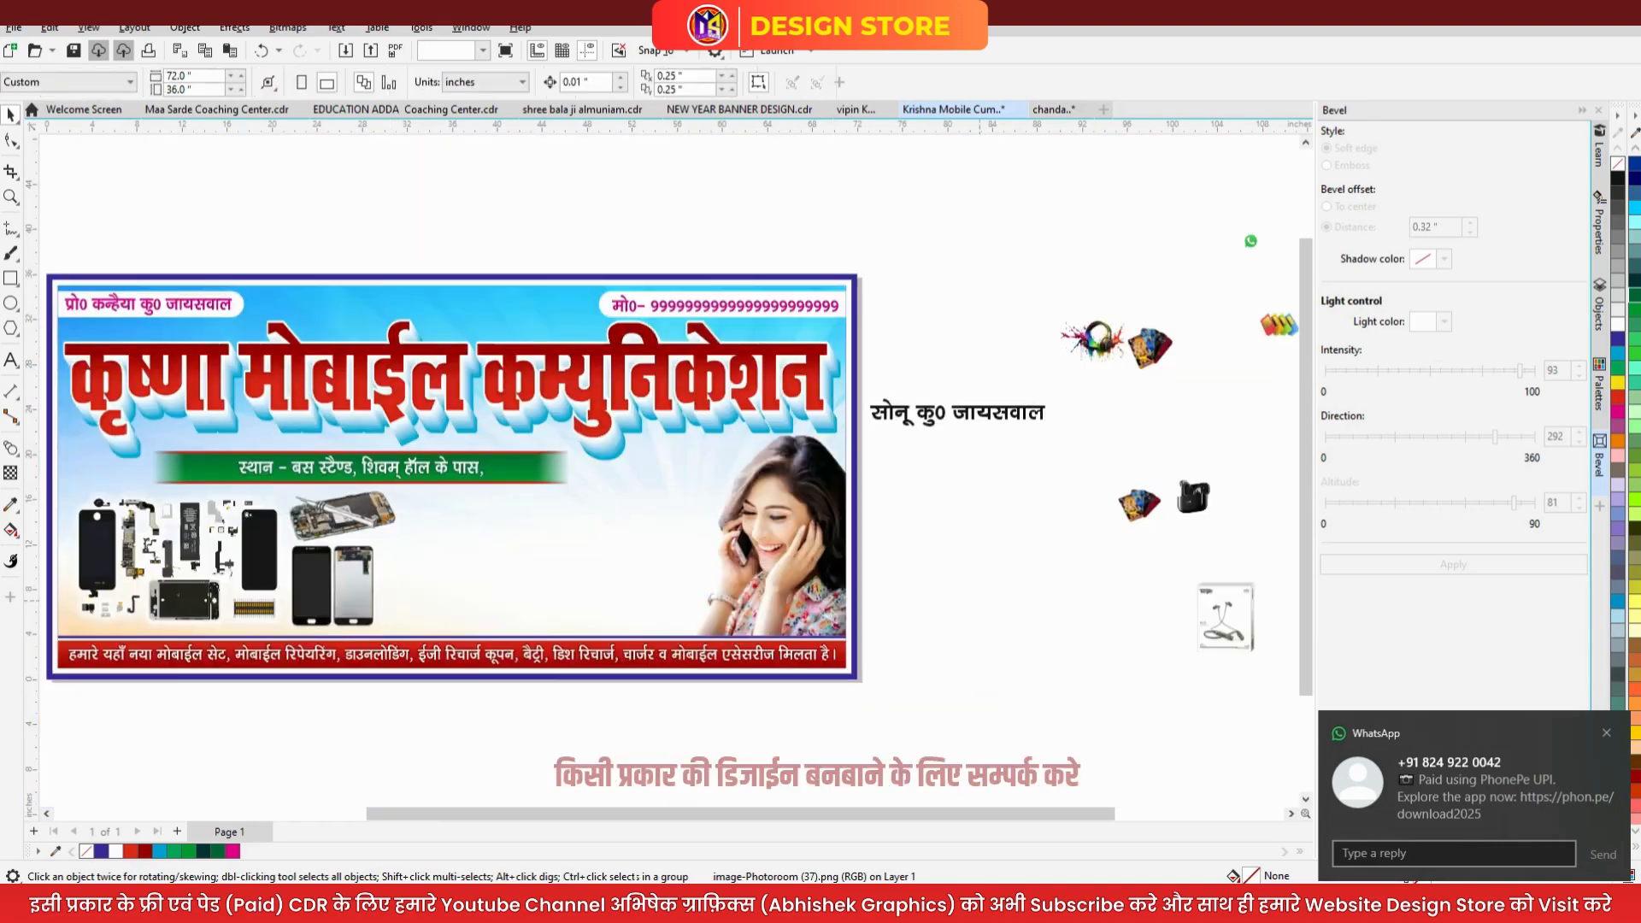
left_click(1132, 509)
- Drop the phone-covers image beside the screens and scale it taller, wider and larger
left_click_drag(1132, 508, 513, 649)
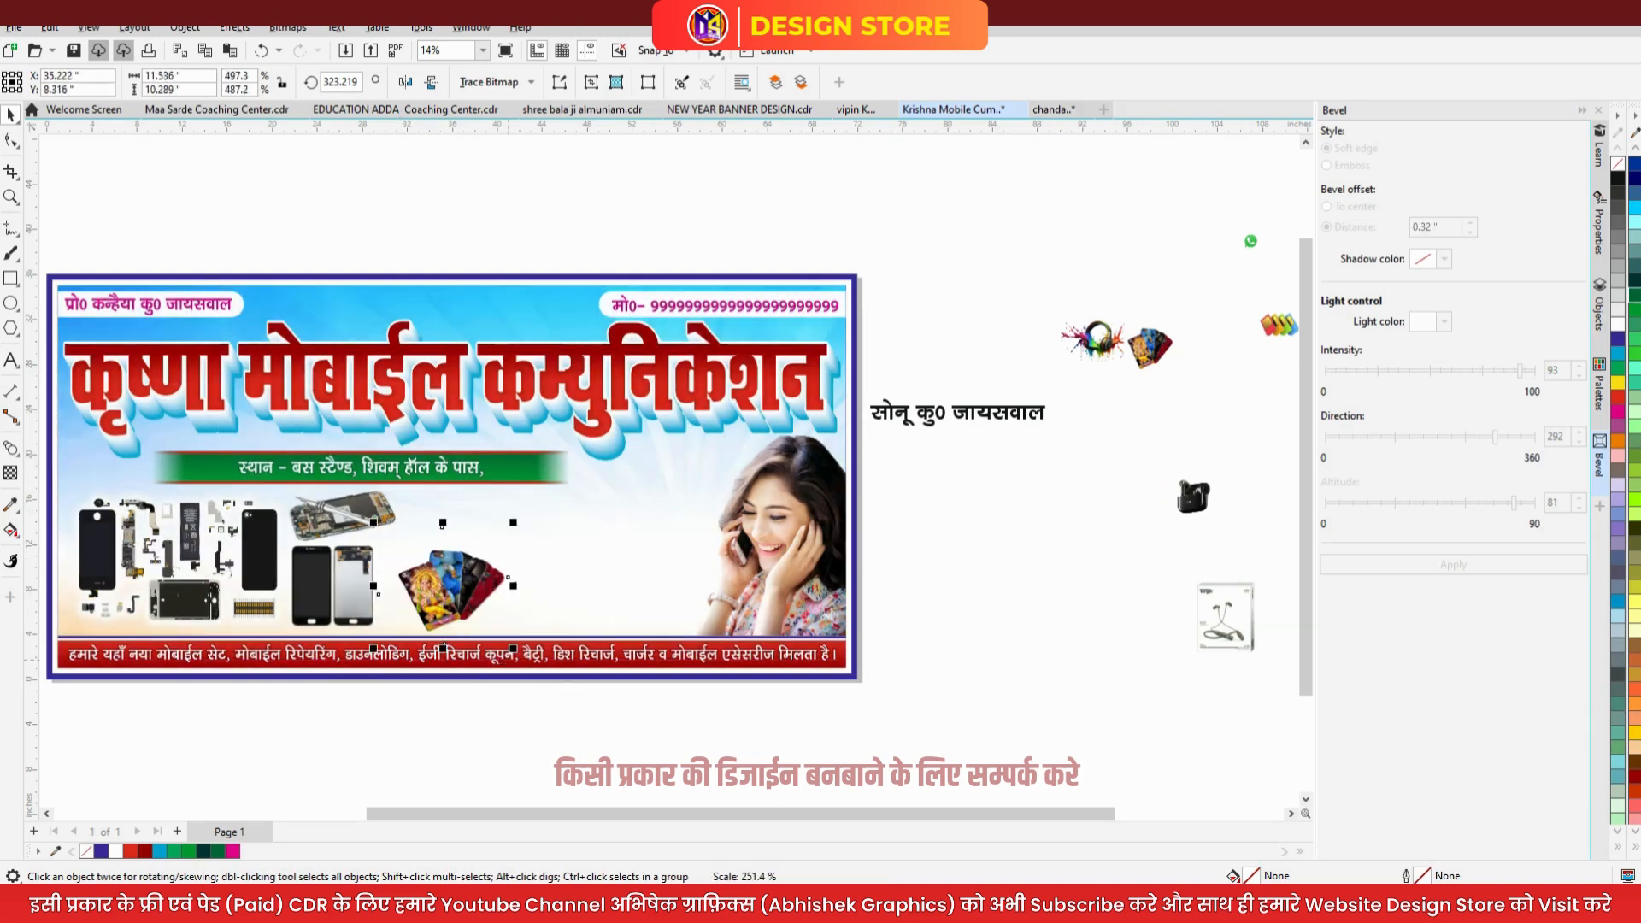
left_click_drag(443, 522, 443, 496)
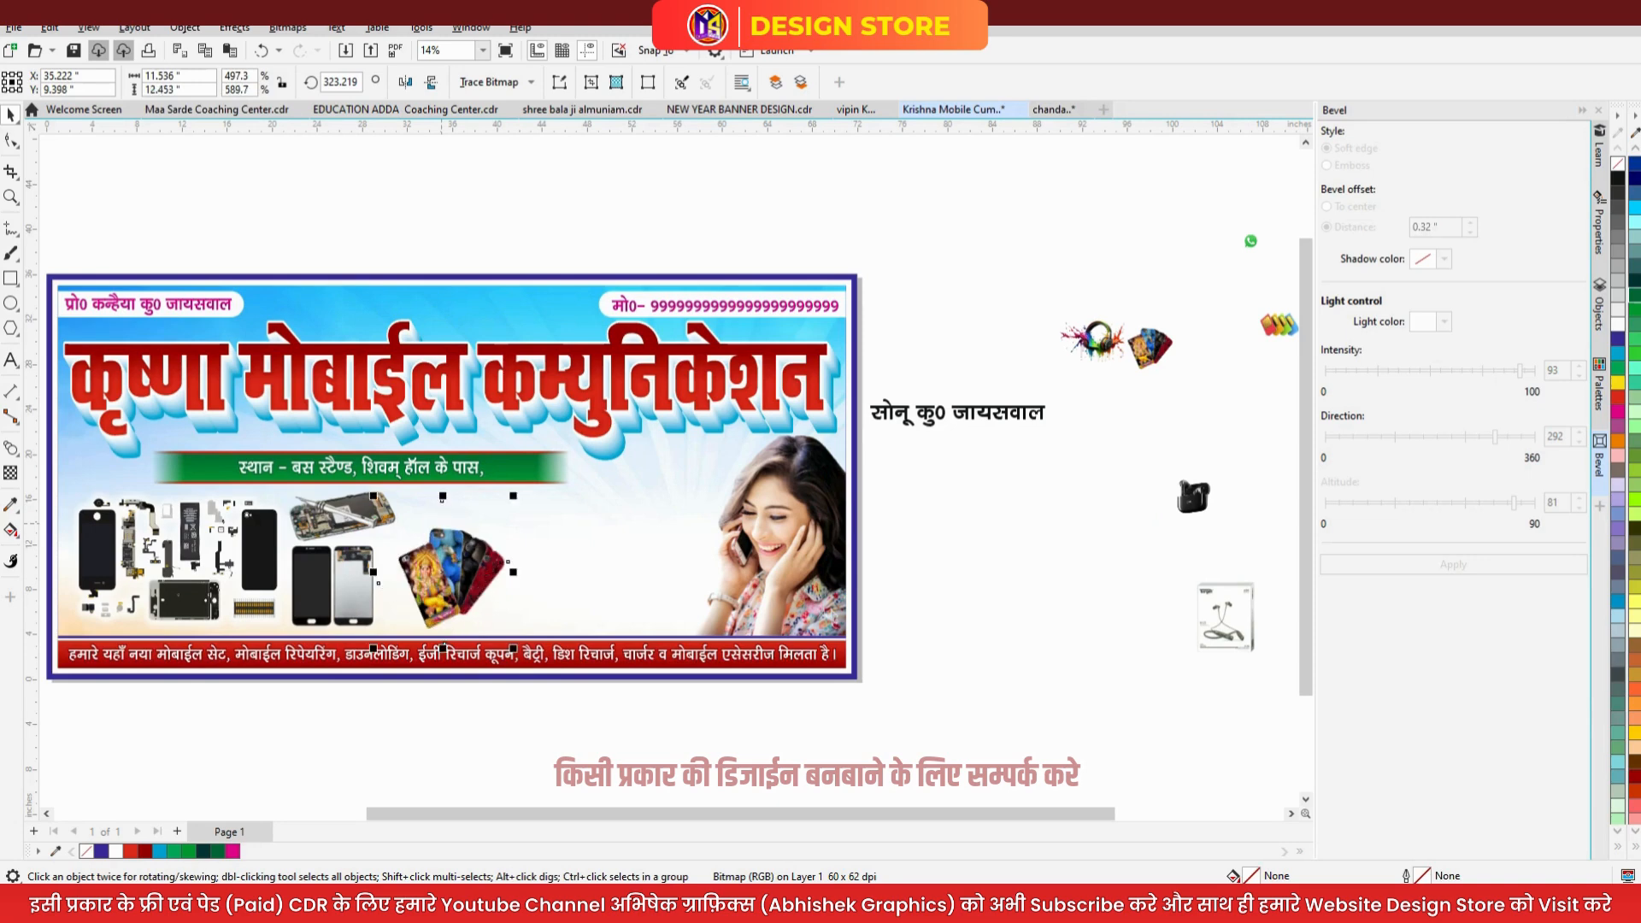
left_click_drag(513, 572, 473, 535)
left_click_drag(523, 623, 560, 659)
left_click_drag(500, 574, 482, 563)
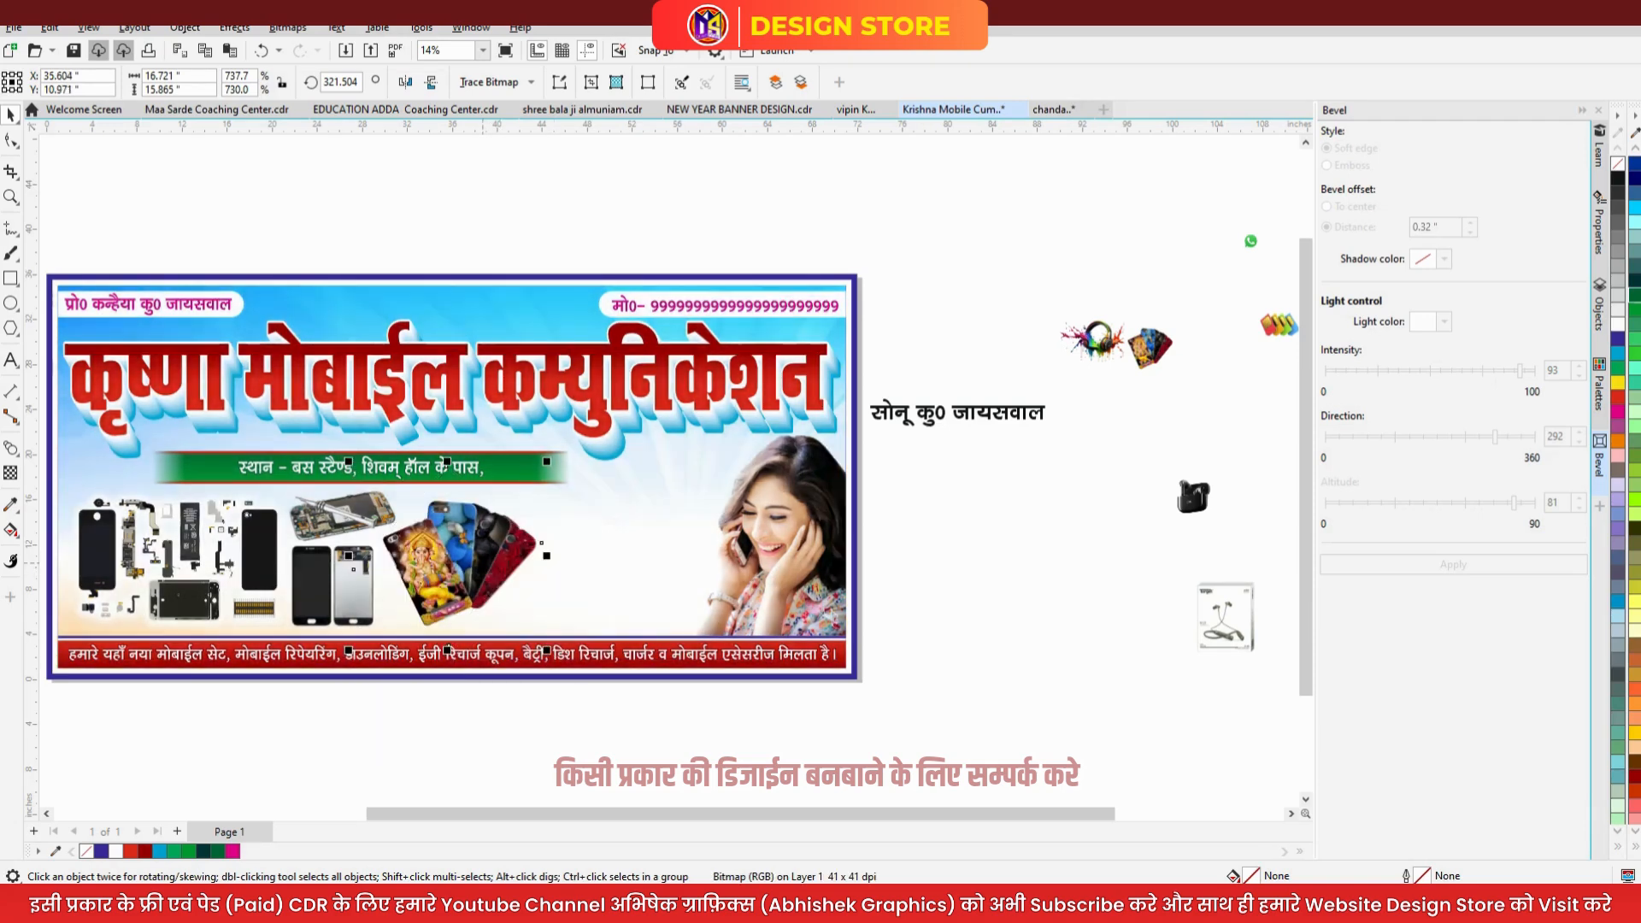
scroll(407, 478, "down", 2)
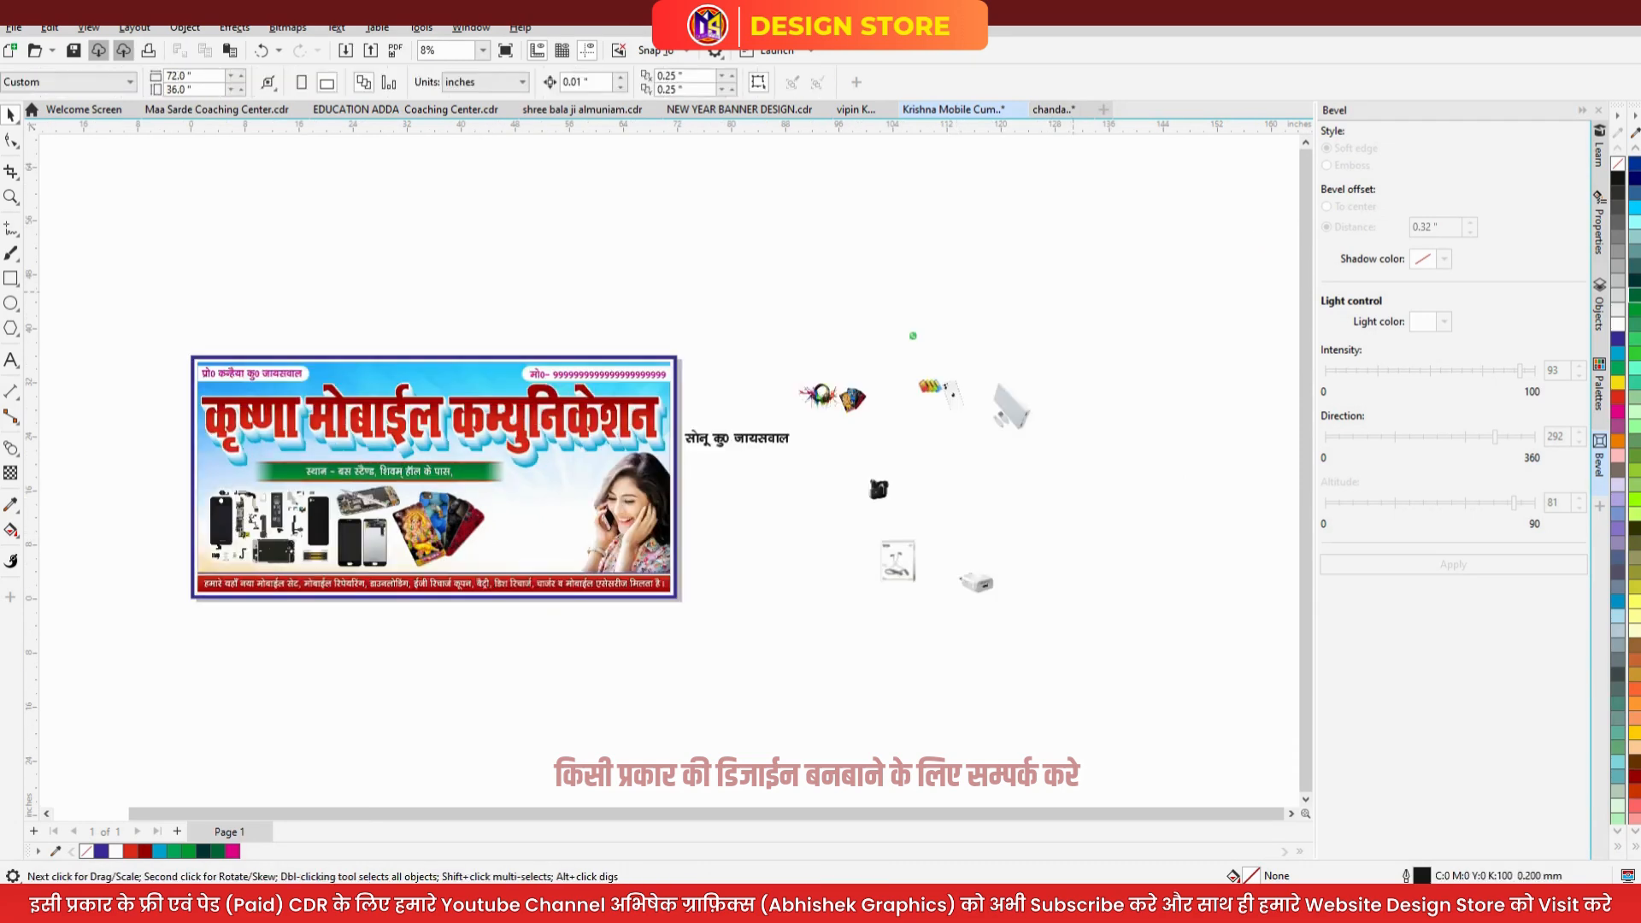
- Stack the loose accessory images on one centre beside the banner and drag the phone image onto it
left_click_drag(792, 596, 782, 633)
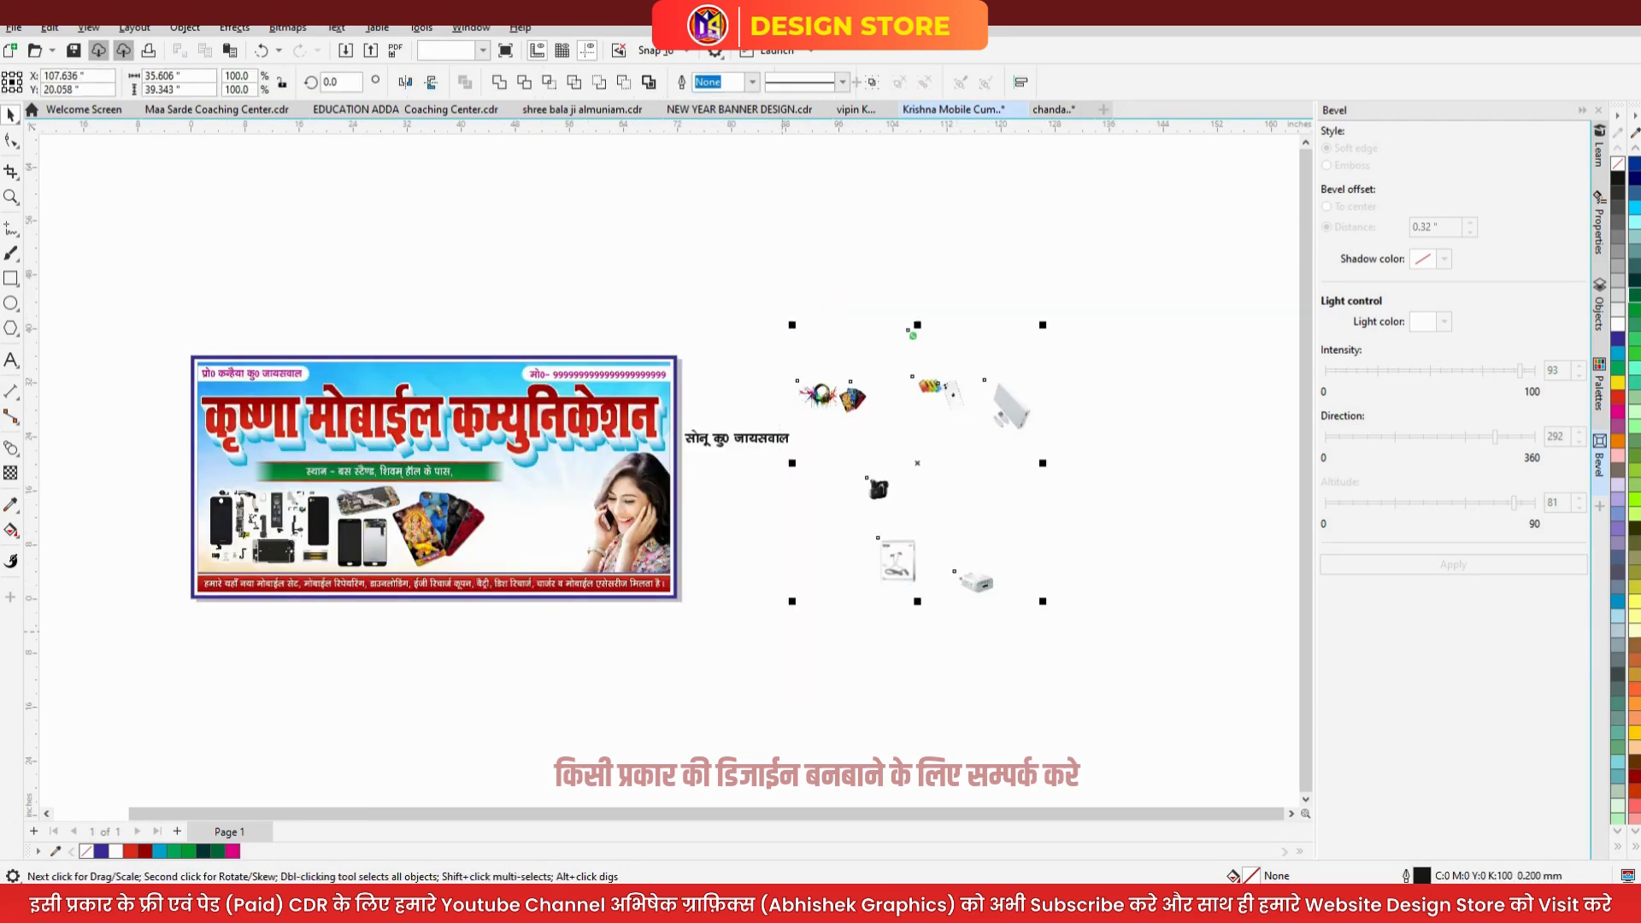
key("c")
key("e")
left_click_drag(976, 583, 720, 524)
left_click(416, 499)
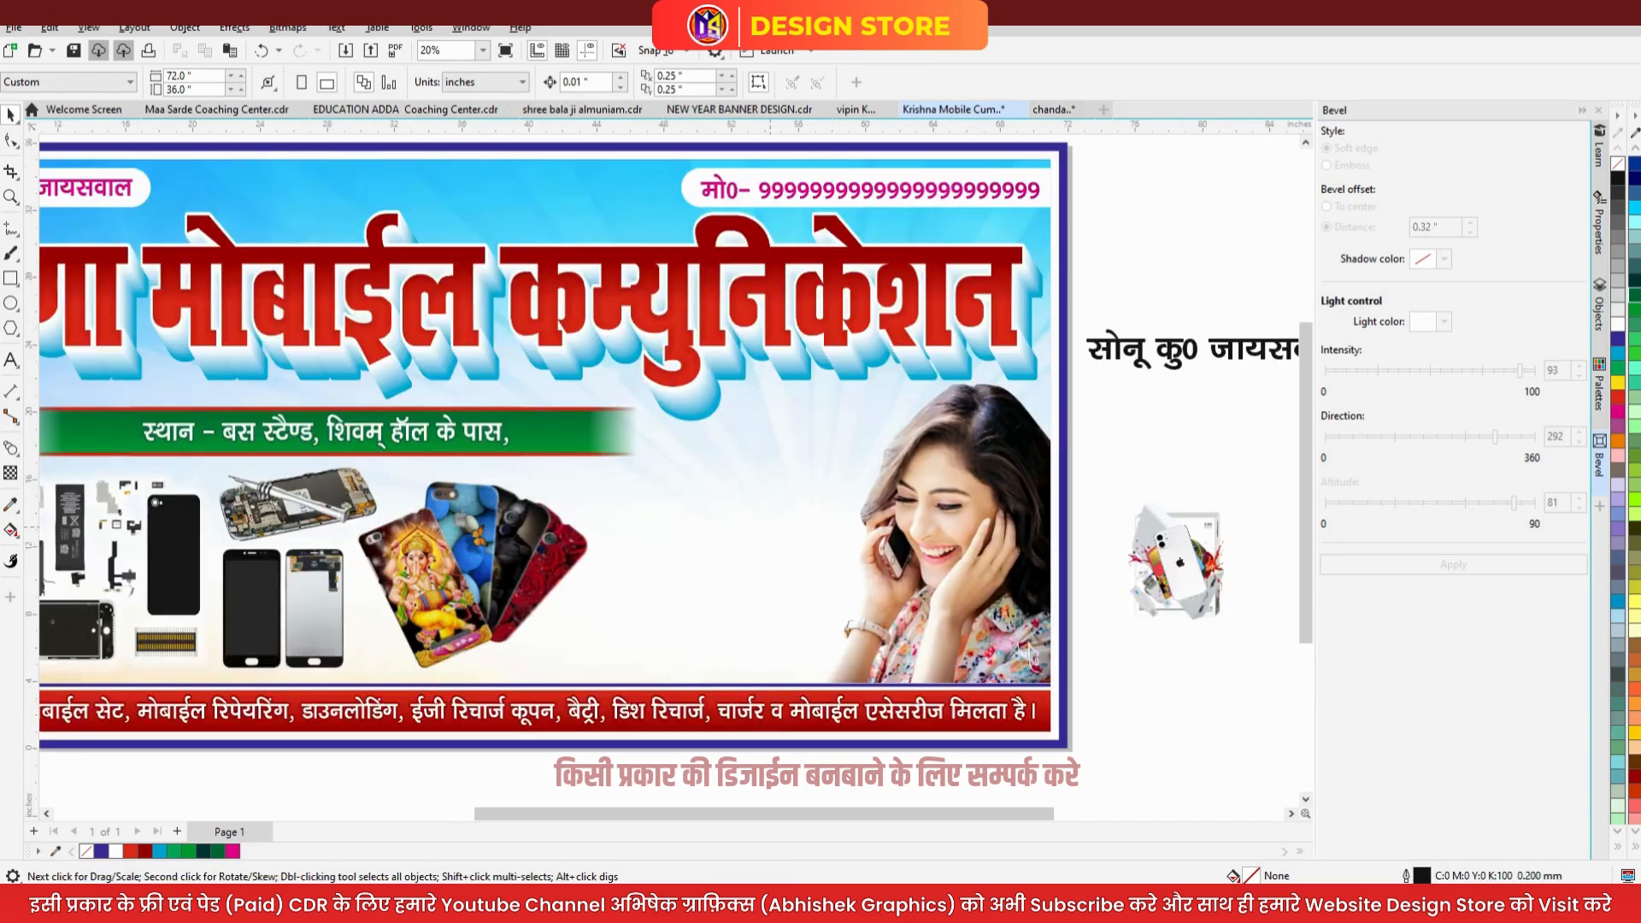
left_click_drag(1178, 564, 726, 524)
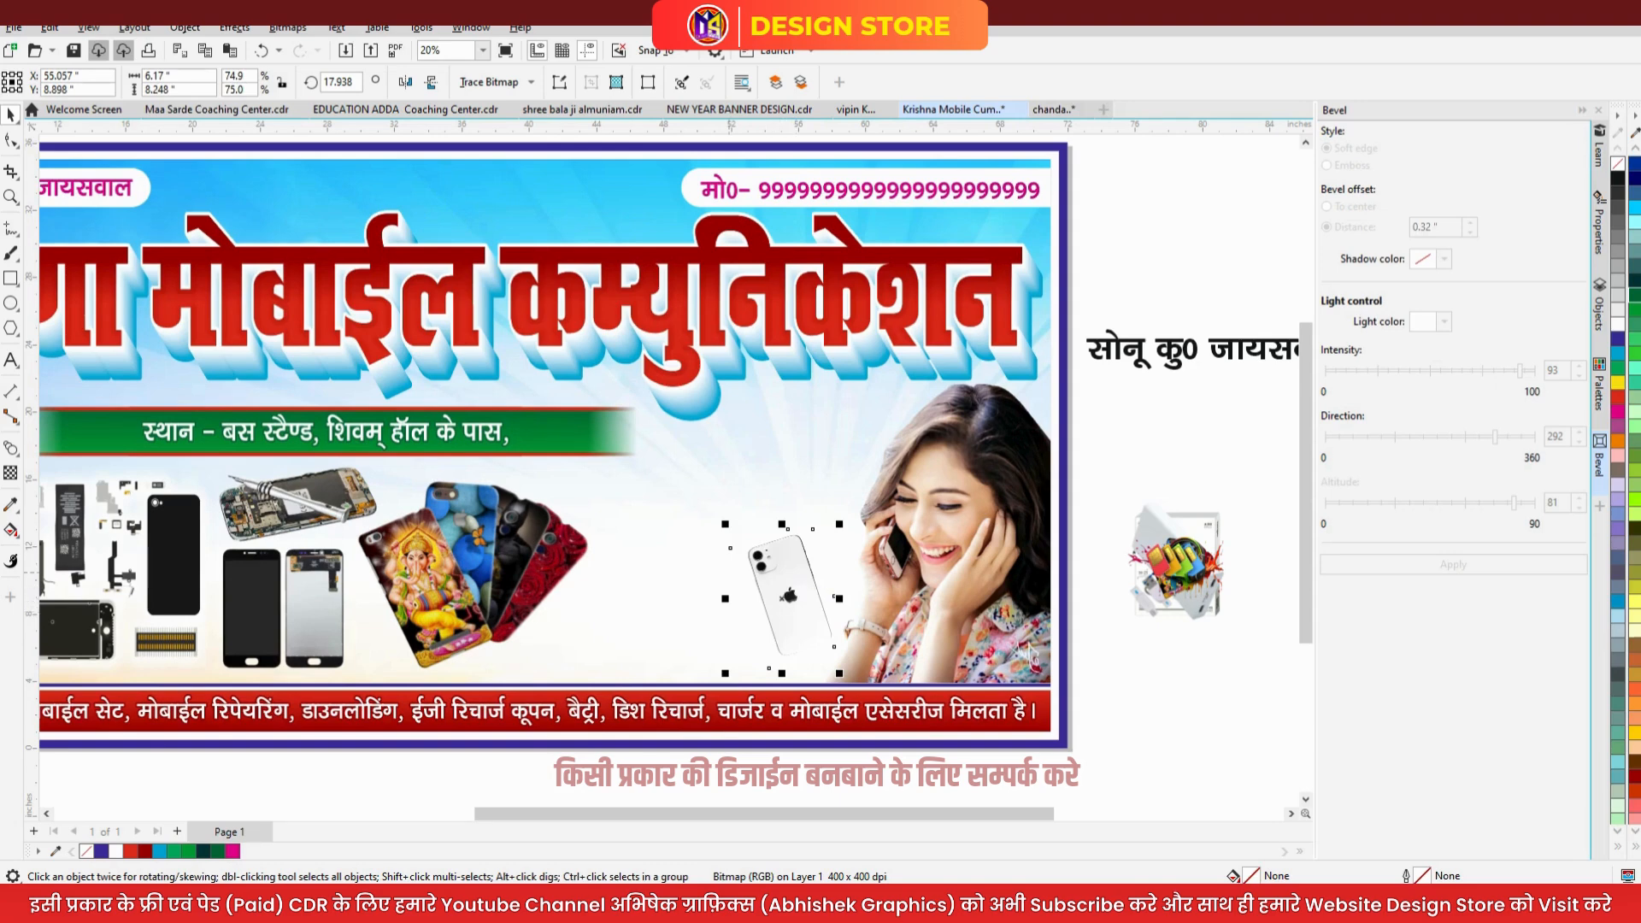
- Move the phone image back off, then place the SIM cards beside the covers and enlarge them
left_click_drag(753, 579, 1087, 440)
left_click(1152, 570)
left_click_drag(1162, 569, 635, 621)
key("z")
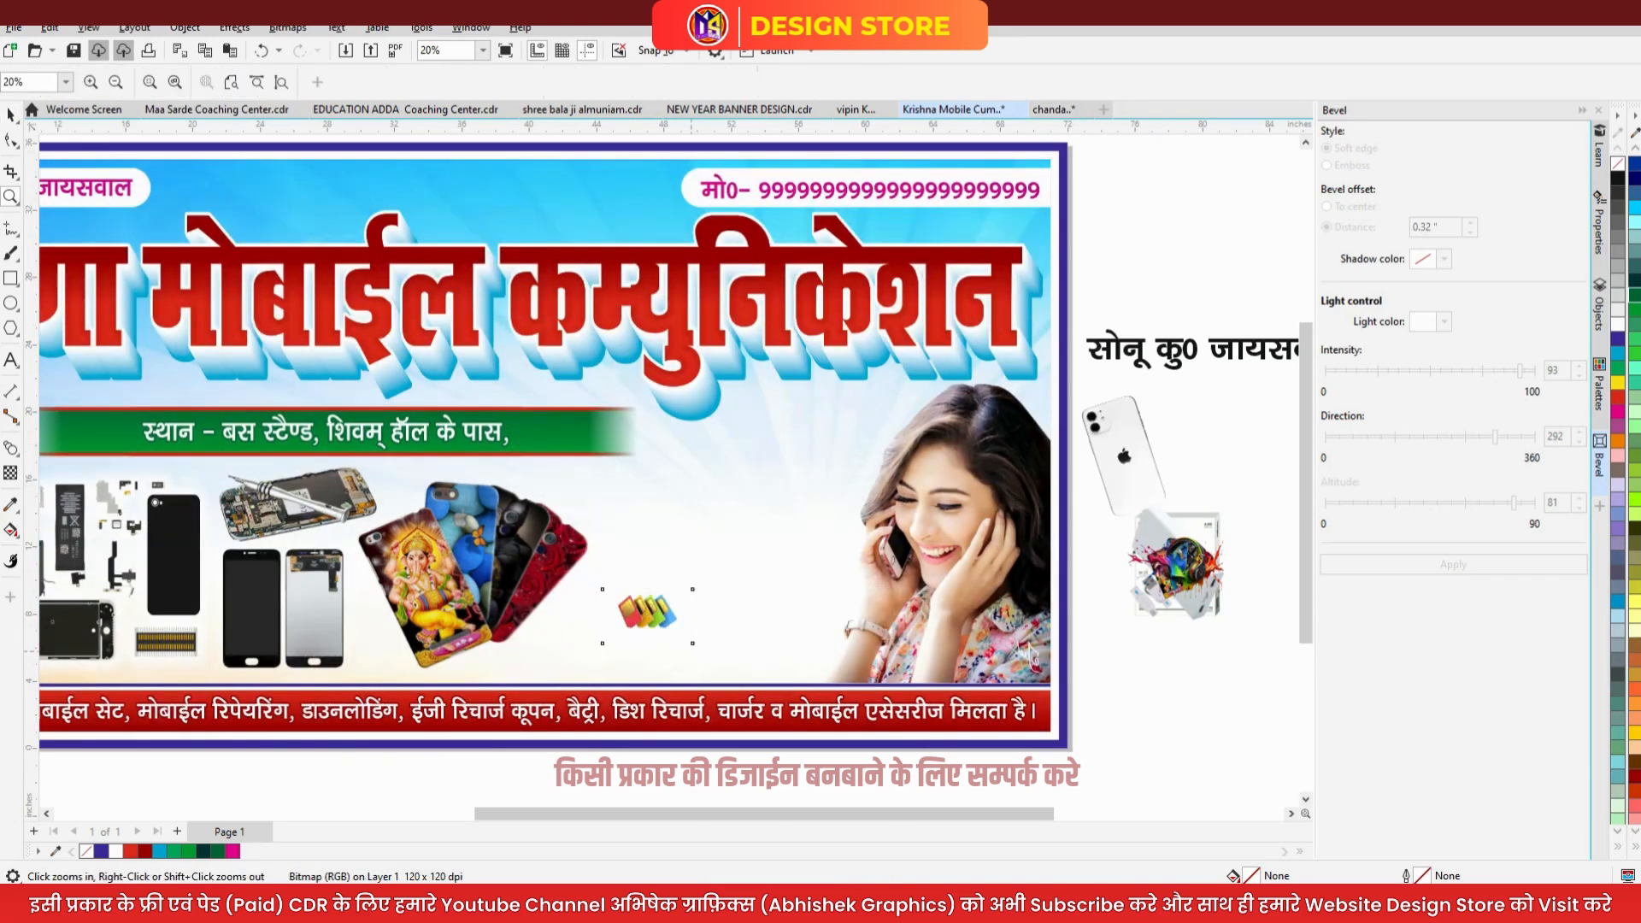
key("space")
left_click_drag(694, 645, 781, 535)
- Crop the SIM image's right and bottom edges with the Shape tool and set it under the covers
left_click(11, 140)
left_click_drag(734, 668, 708, 667)
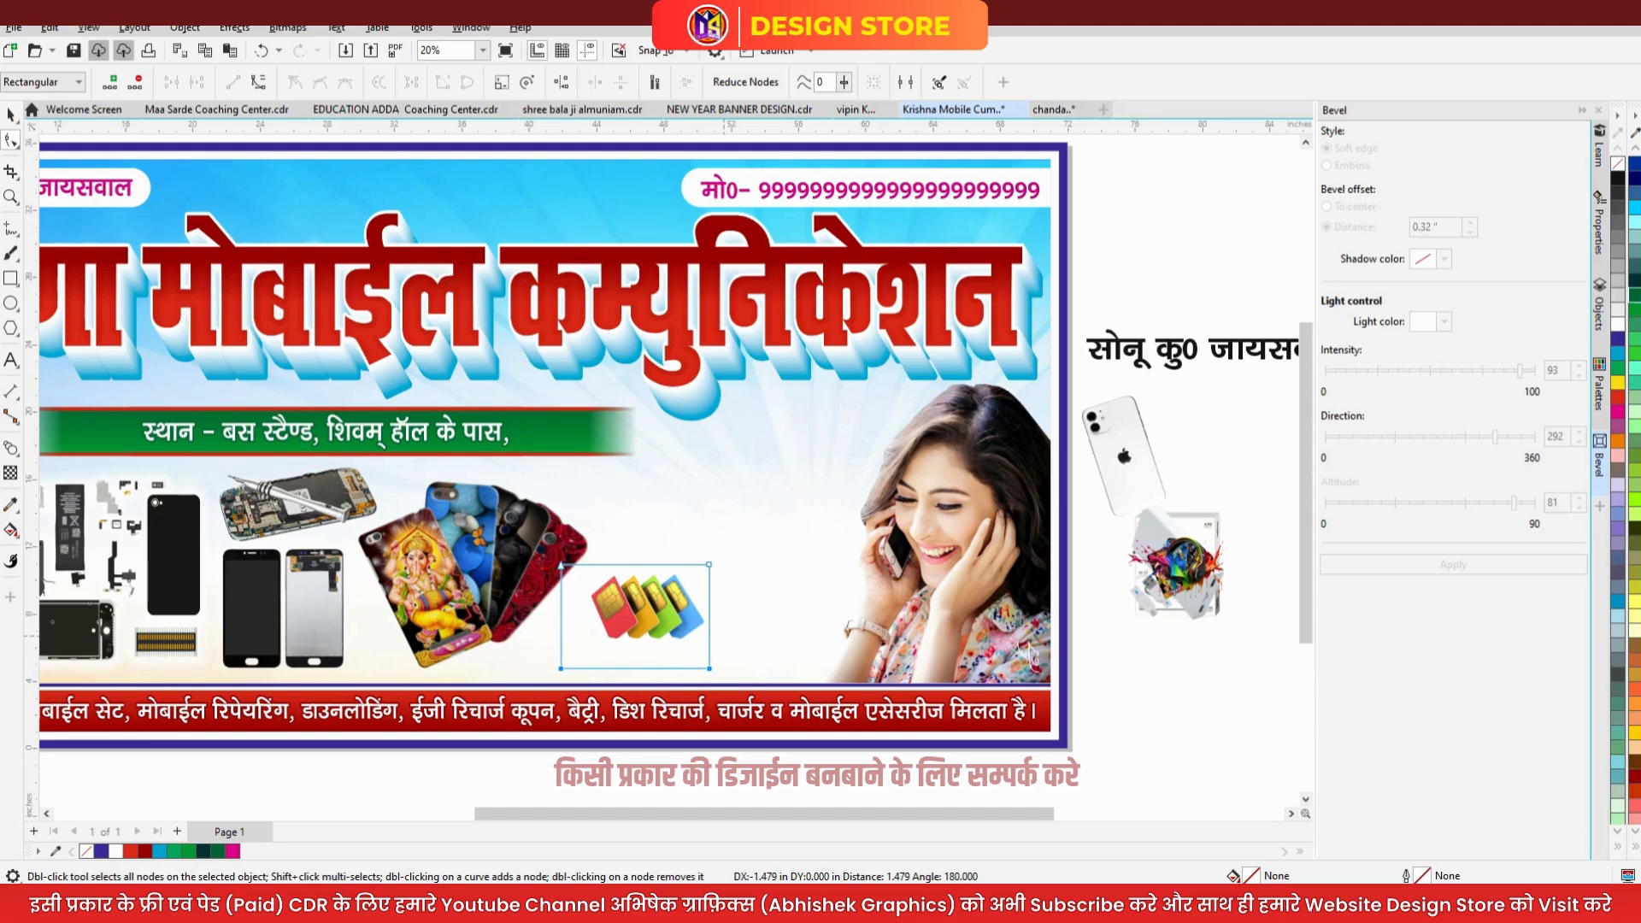
left_click_drag(560, 668, 560, 644)
left_click_drag(537, 548, 587, 644)
left_click(11, 114)
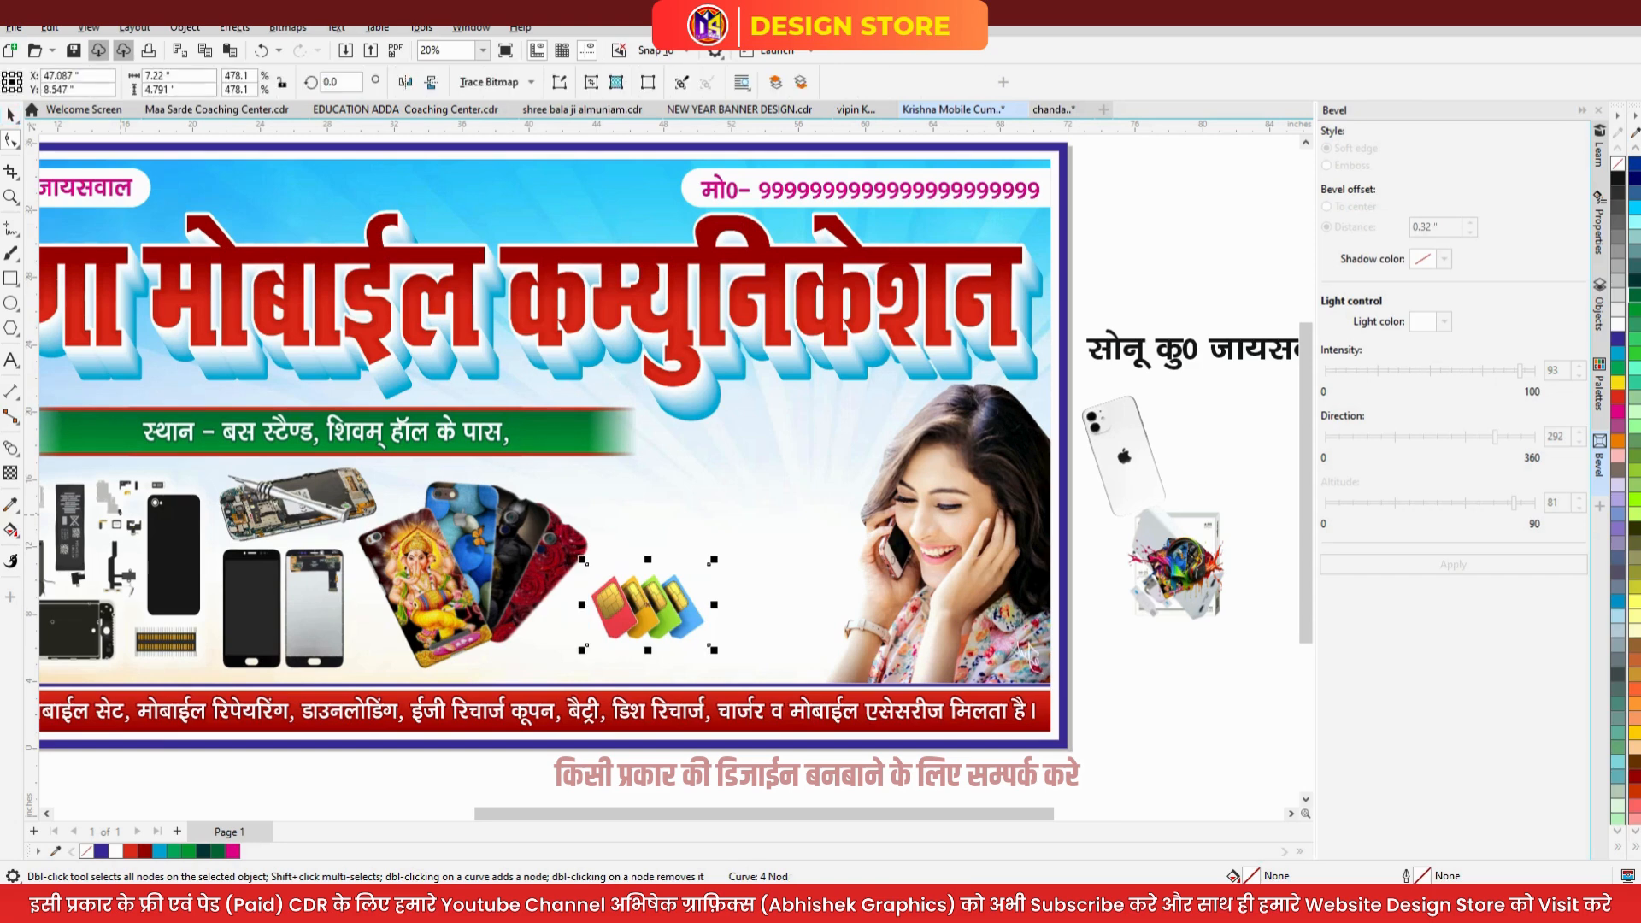
left_click_drag(683, 621, 570, 616)
left_click(1169, 726)
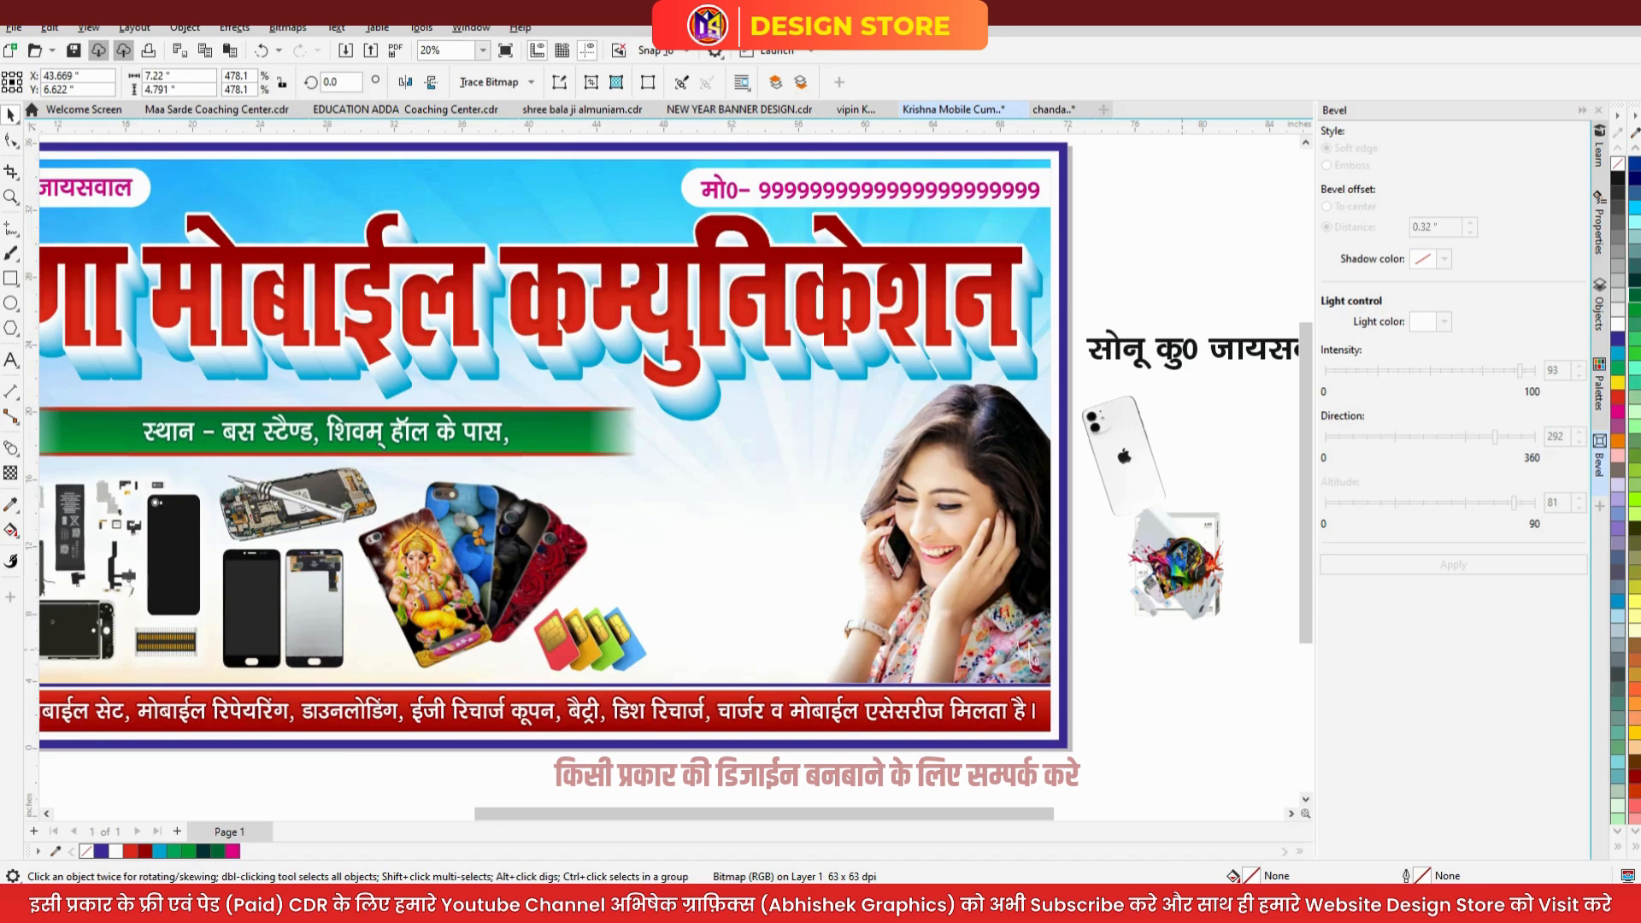
- Place the headphones image enlarged beside the woman's head
left_click(1220, 603)
left_click_drag(1220, 602, 867, 634)
left_click_drag(802, 579, 831, 485)
left_click_drag(832, 480, 831, 463)
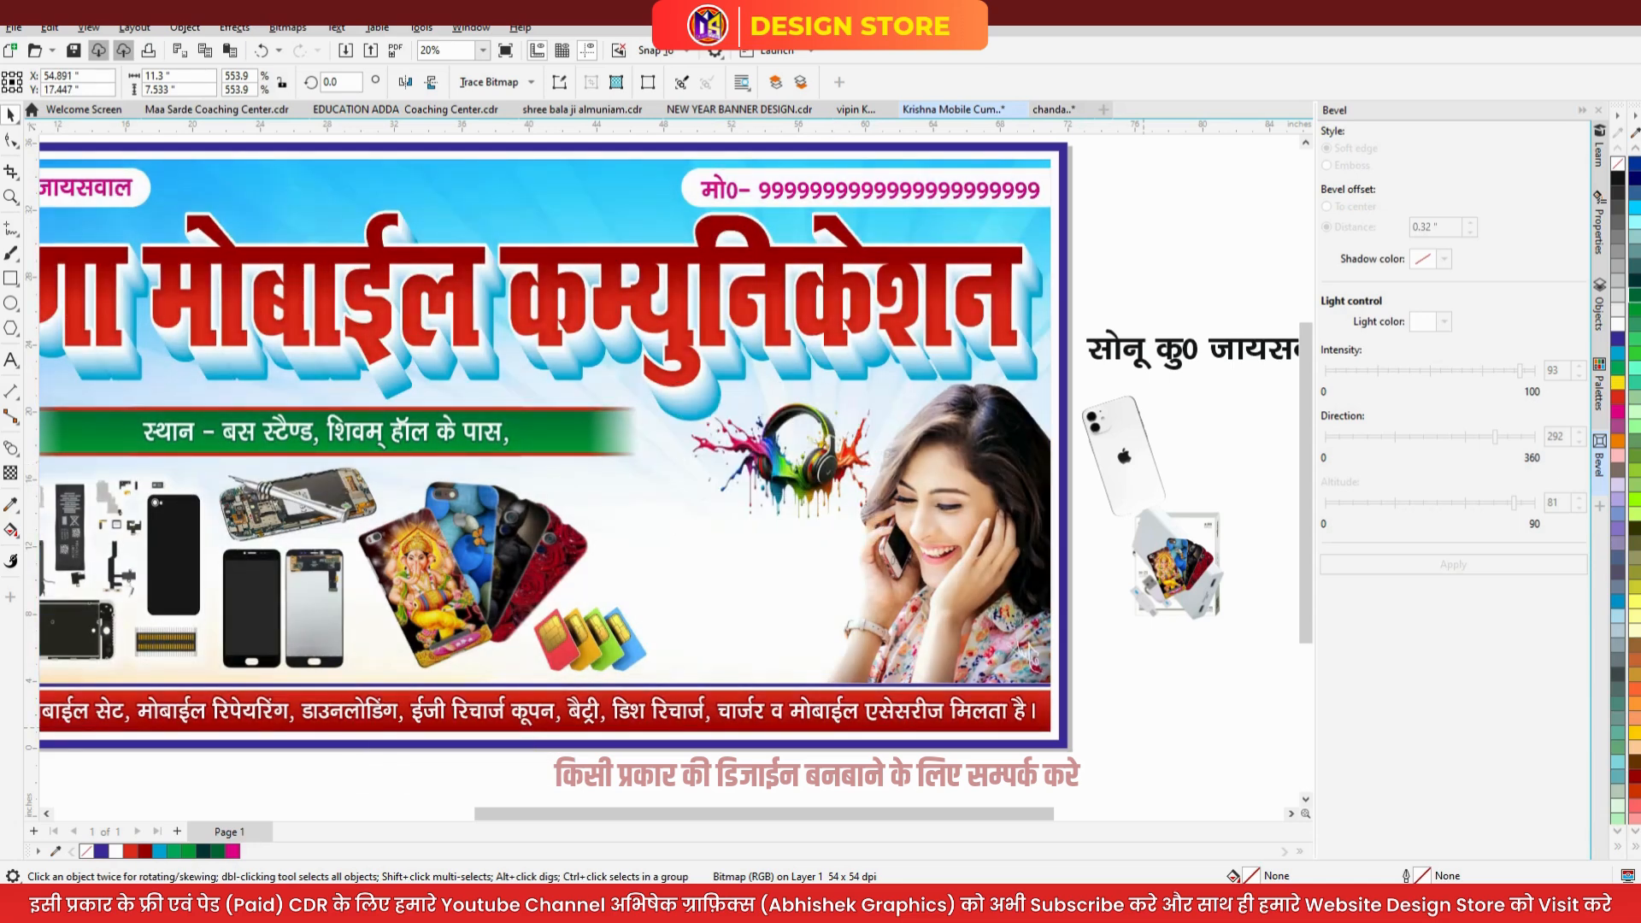
- Delete the spare phone-covers image and move the WhatsApp icon aside
left_click(1168, 568)
key("Delete")
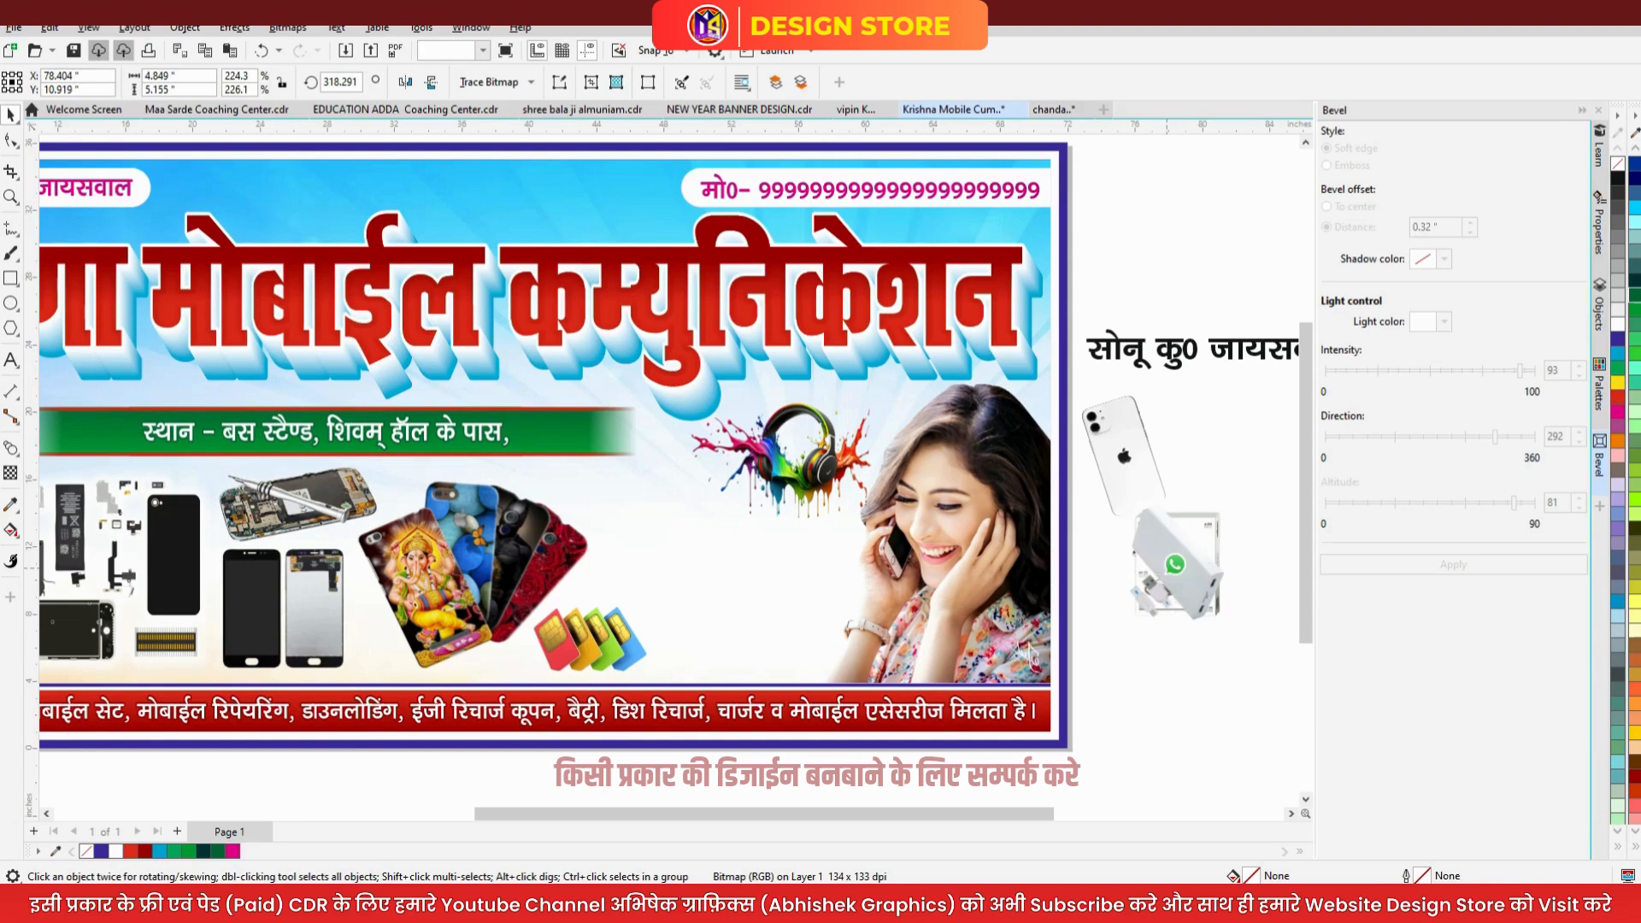
left_click(1174, 564)
left_click_drag(1174, 565, 1239, 423)
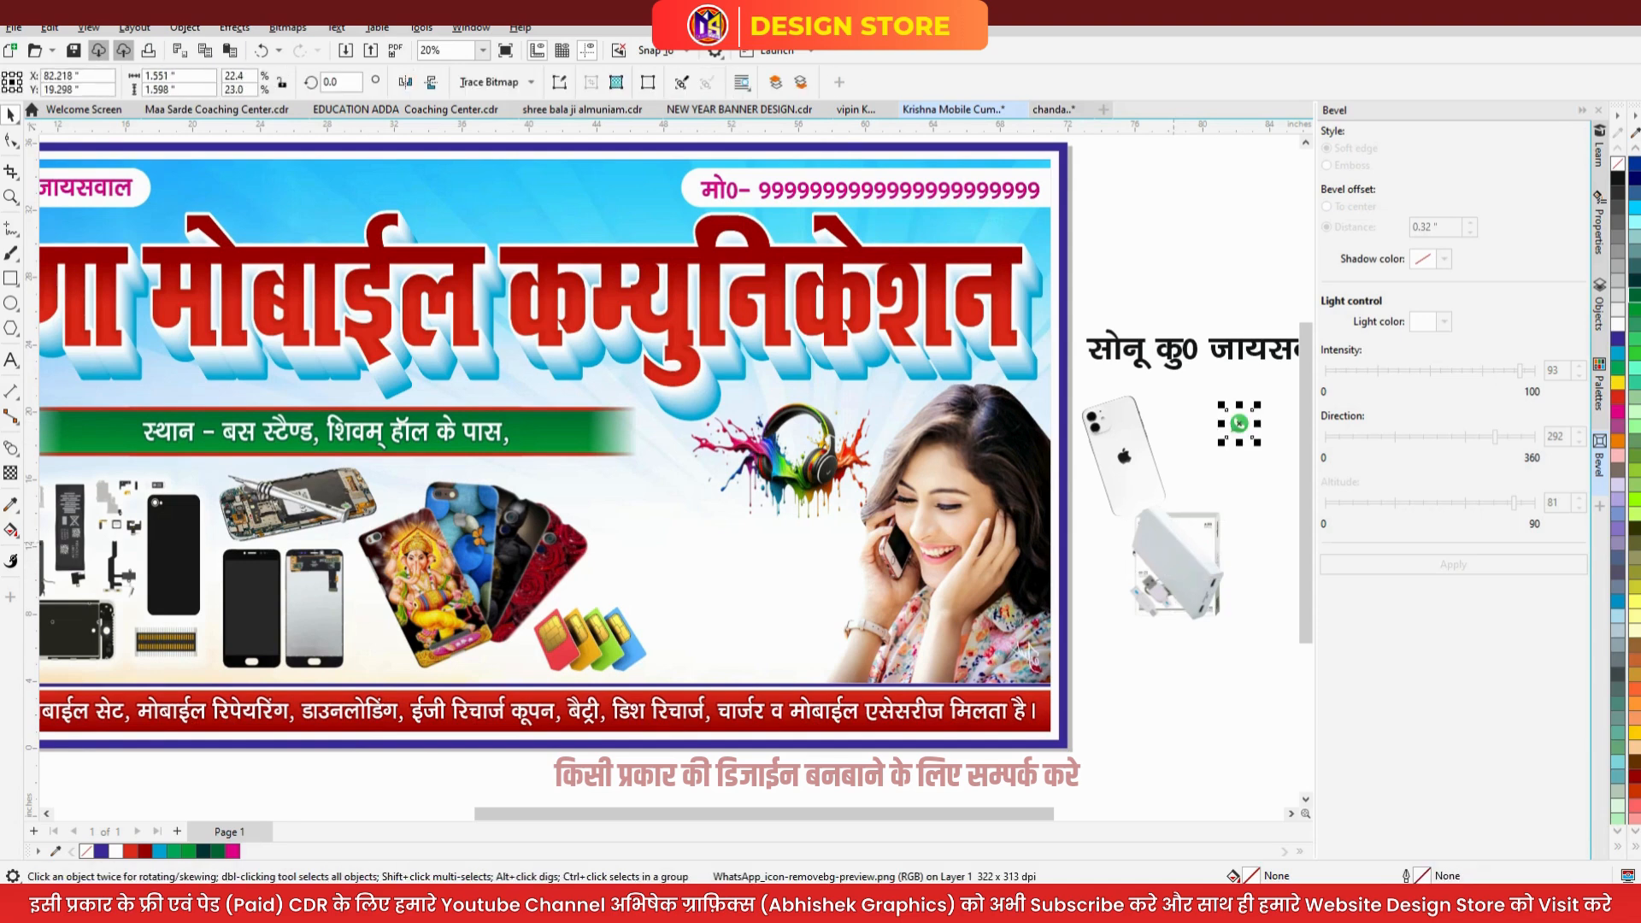
- Place the power bank on the banner, resized and positioned next to the SIM cards
left_click(1176, 564)
left_click_drag(1176, 564, 652, 553)
left_click_drag(724, 625, 747, 648)
left_click_drag(625, 565, 669, 565)
left_click_drag(590, 462, 588, 451)
left_click_drag(765, 630, 694, 558)
- Place the Target earphone box enlarged on the banner near the woman
left_click(1126, 565)
left_click_drag(1124, 565, 806, 610)
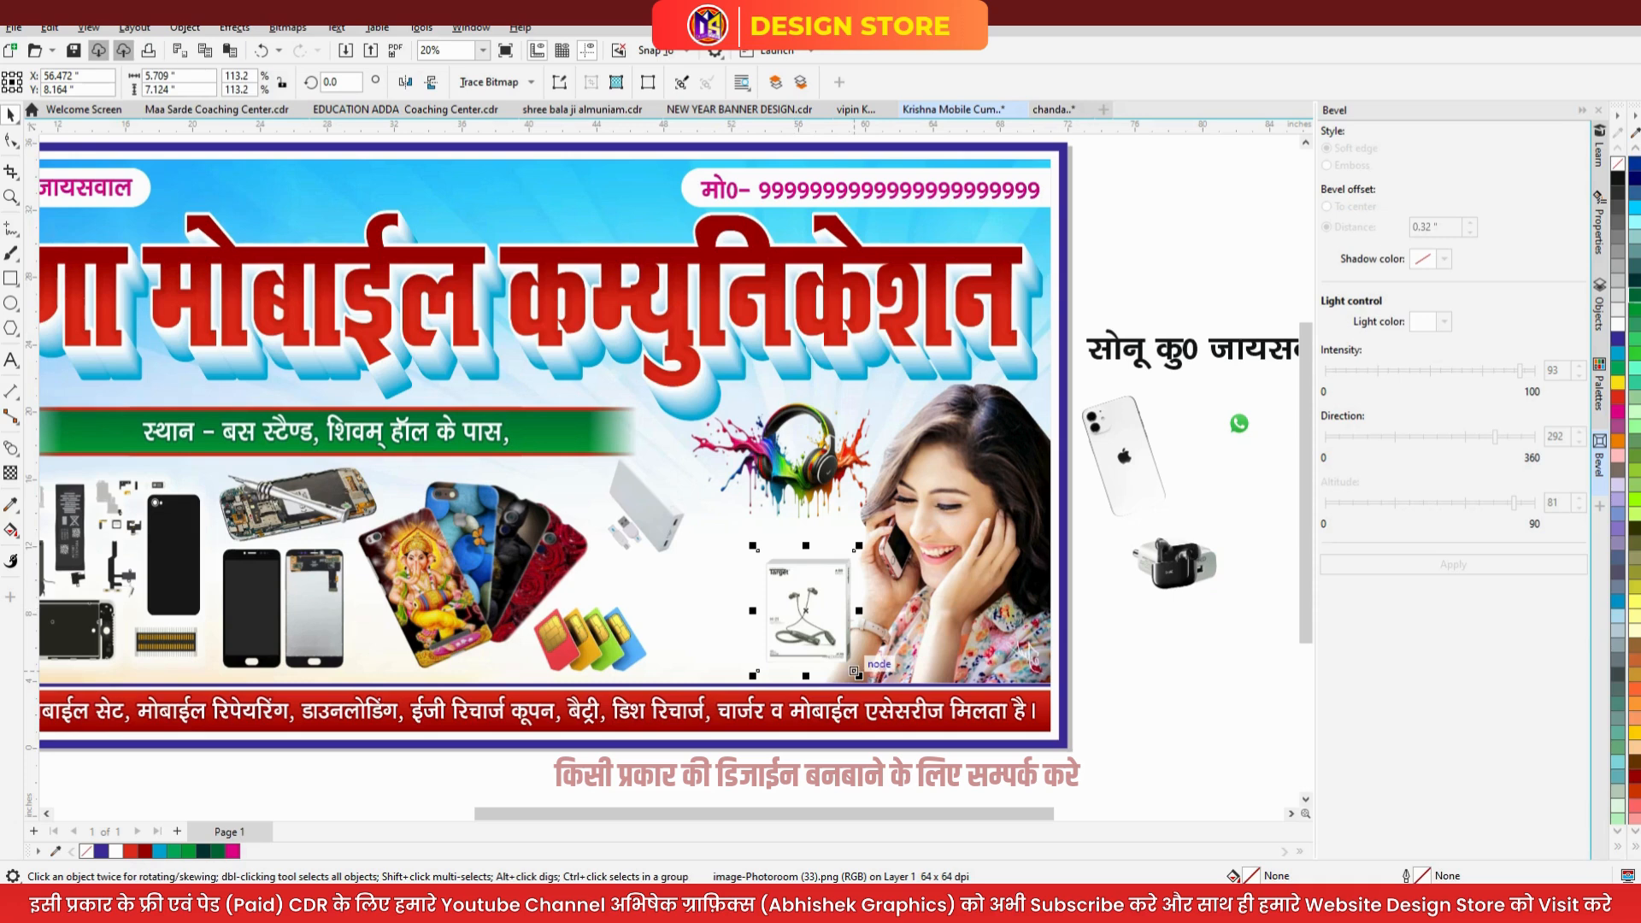
left_click_drag(858, 675, 879, 702)
left_click_drag(832, 643, 817, 632)
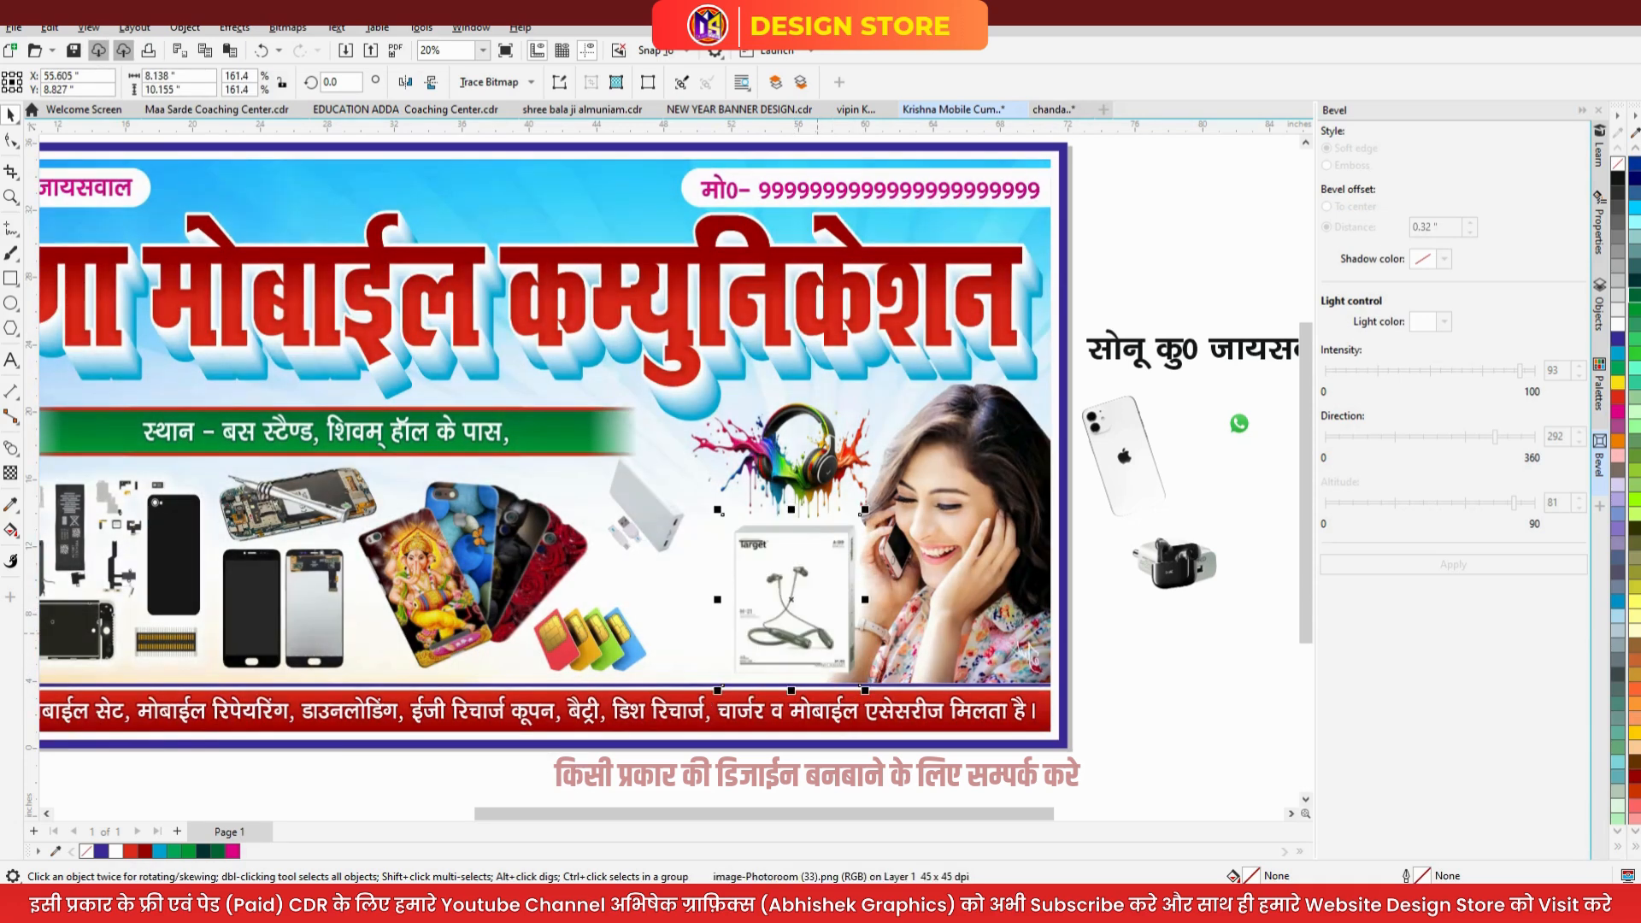
- Add the earbuds left of the earphone box and enlarge them
left_click_drag(1174, 566, 682, 607)
left_click(794, 599, "shift")
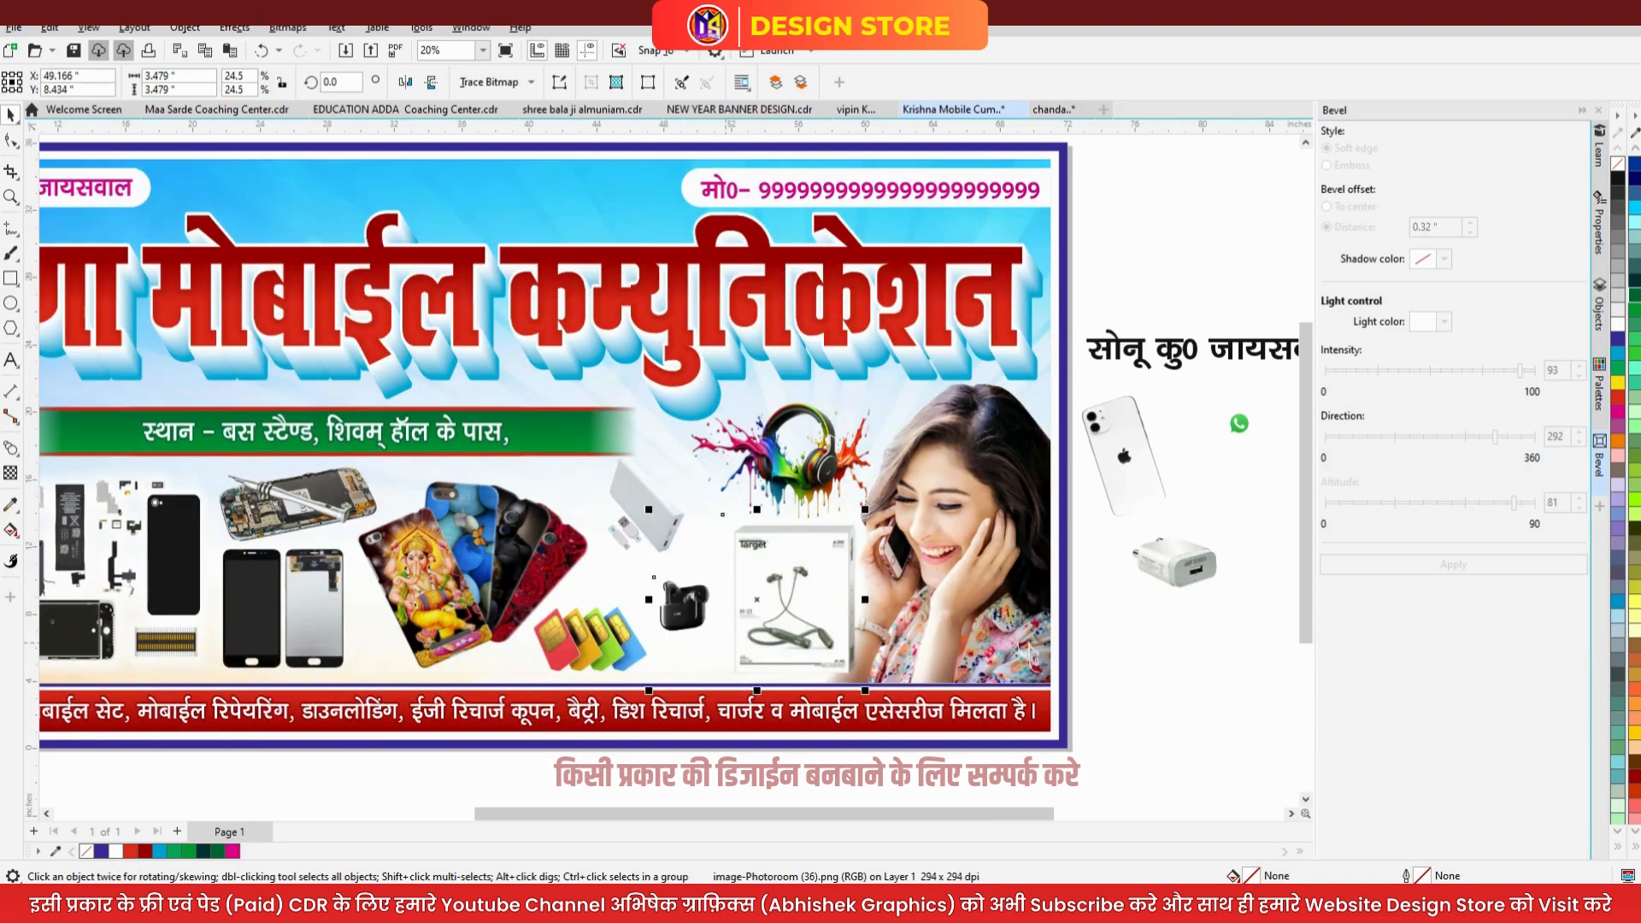
left_click(794, 599, "shift")
left_click_drag(650, 640, 626, 664)
- Resize the earbuds picture taller and move it lower on the banner
scroll(683, 606, "up", 5)
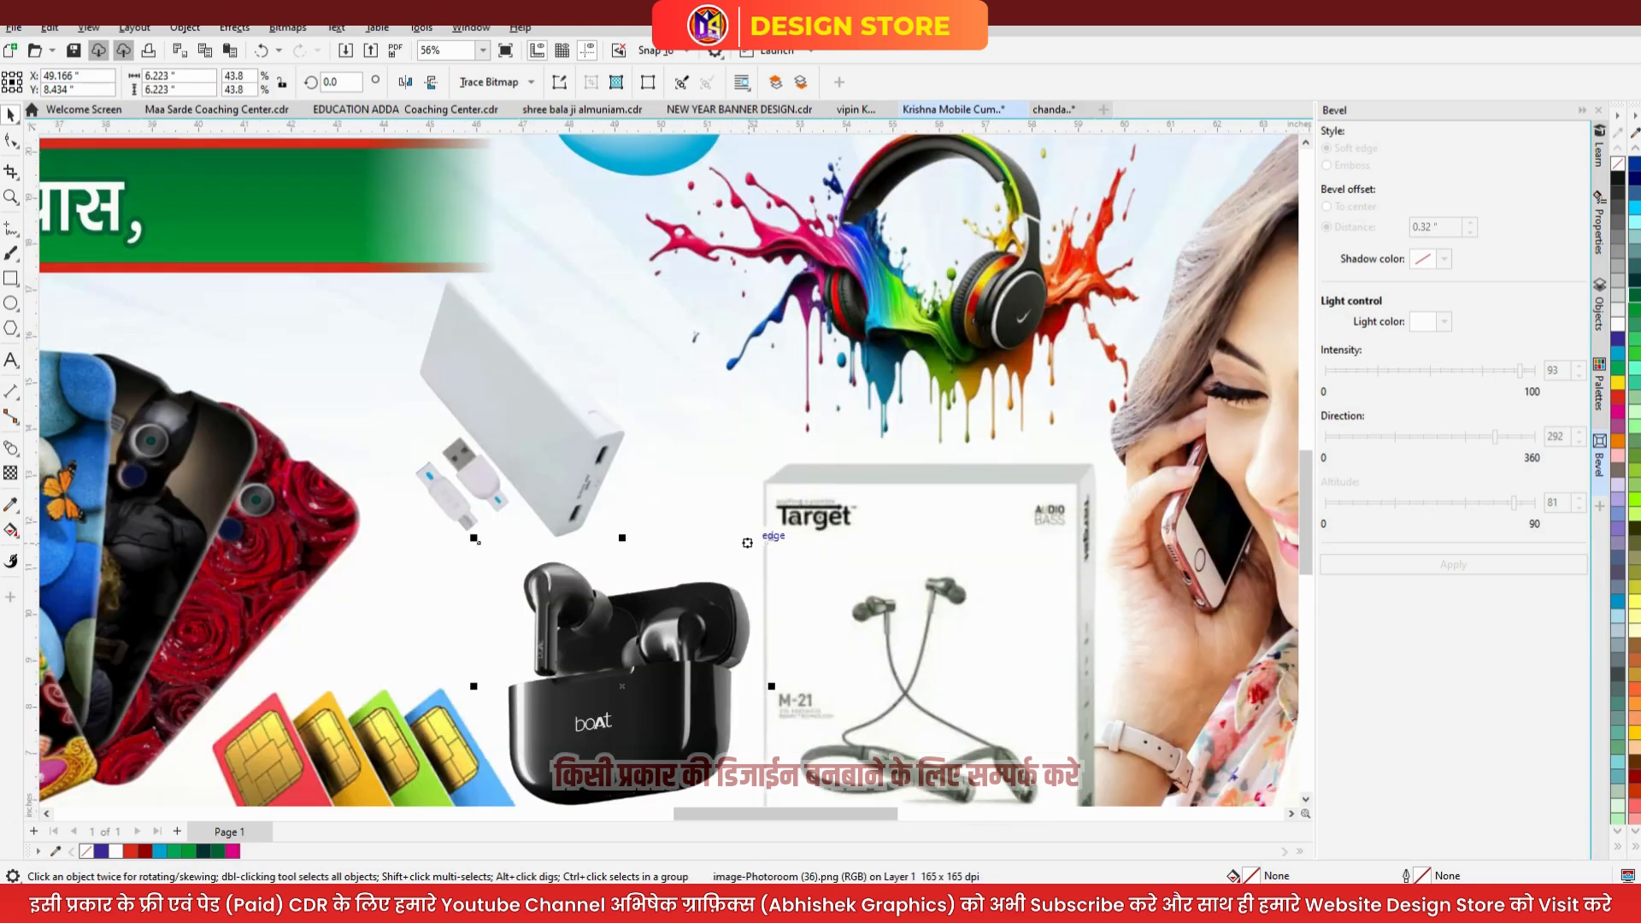
left_click_drag(479, 541, 493, 556)
scroll(494, 556, "down", 3)
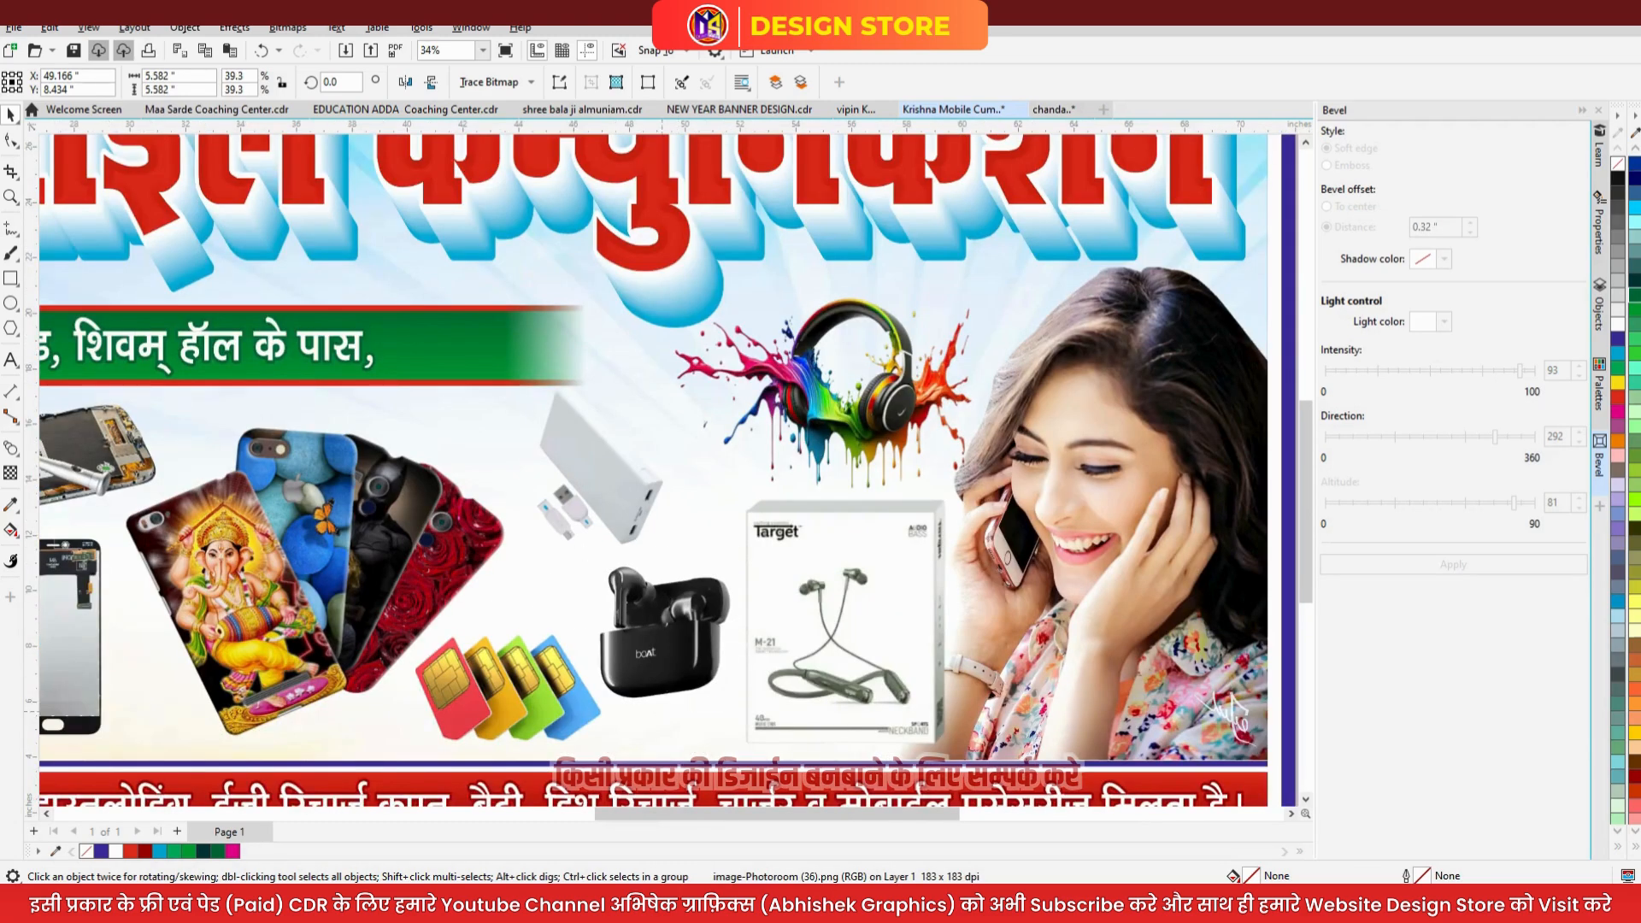
left_click_drag(661, 715, 661, 725)
left_click_drag(662, 639, 669, 684)
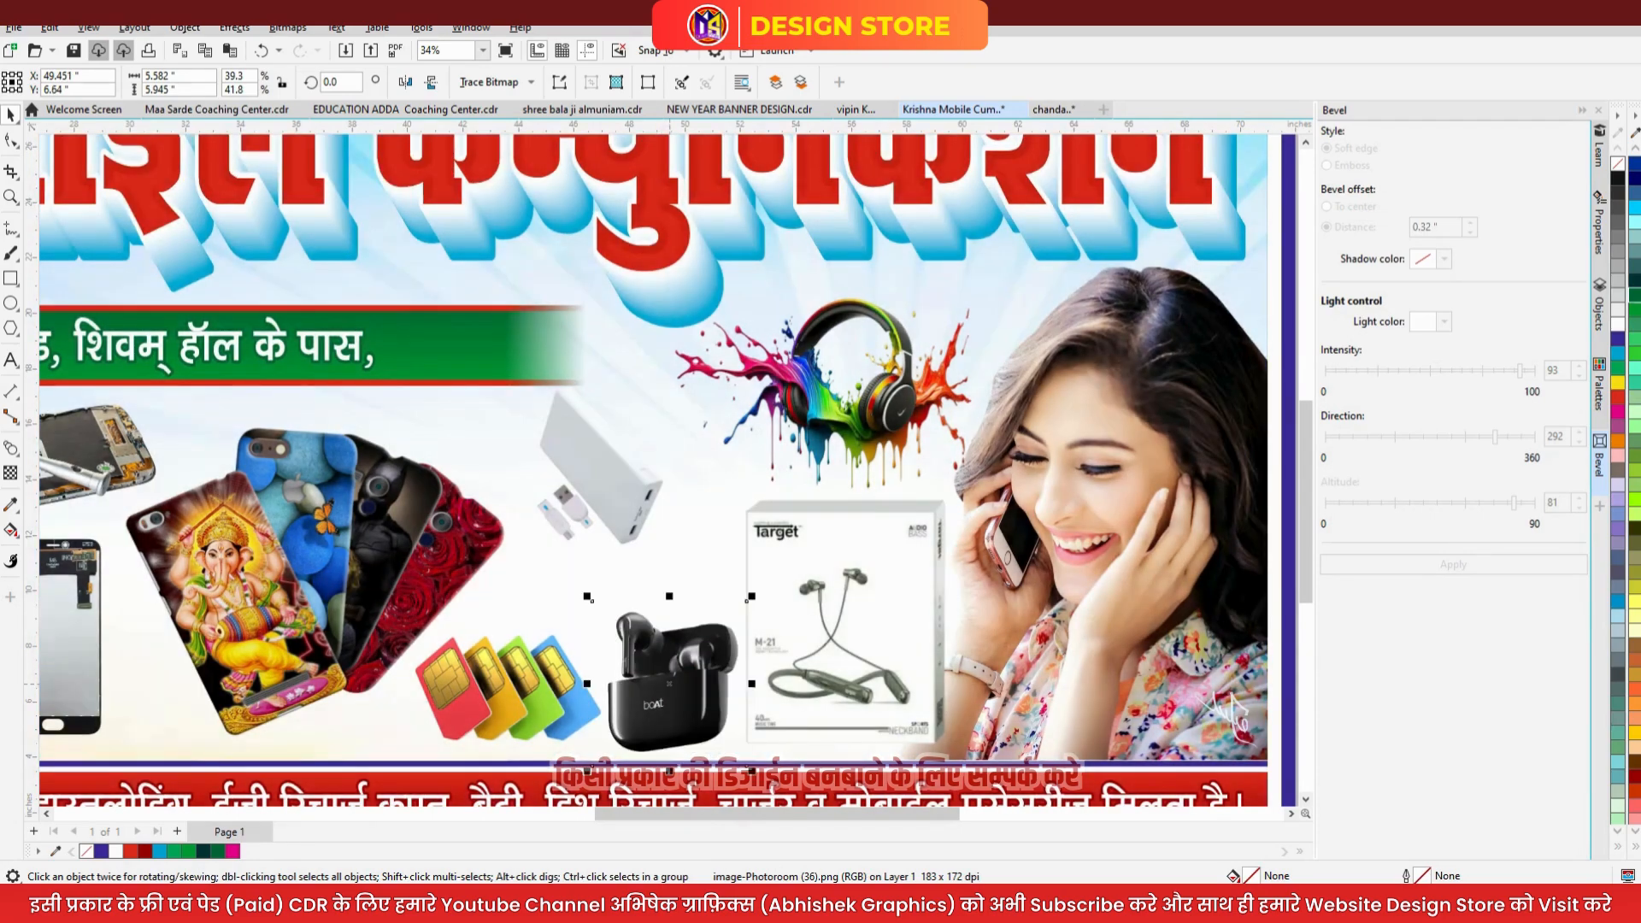
- Nudge the SIM cards slightly left and place the white charger beside the power bank
left_click_drag(546, 681, 538, 683)
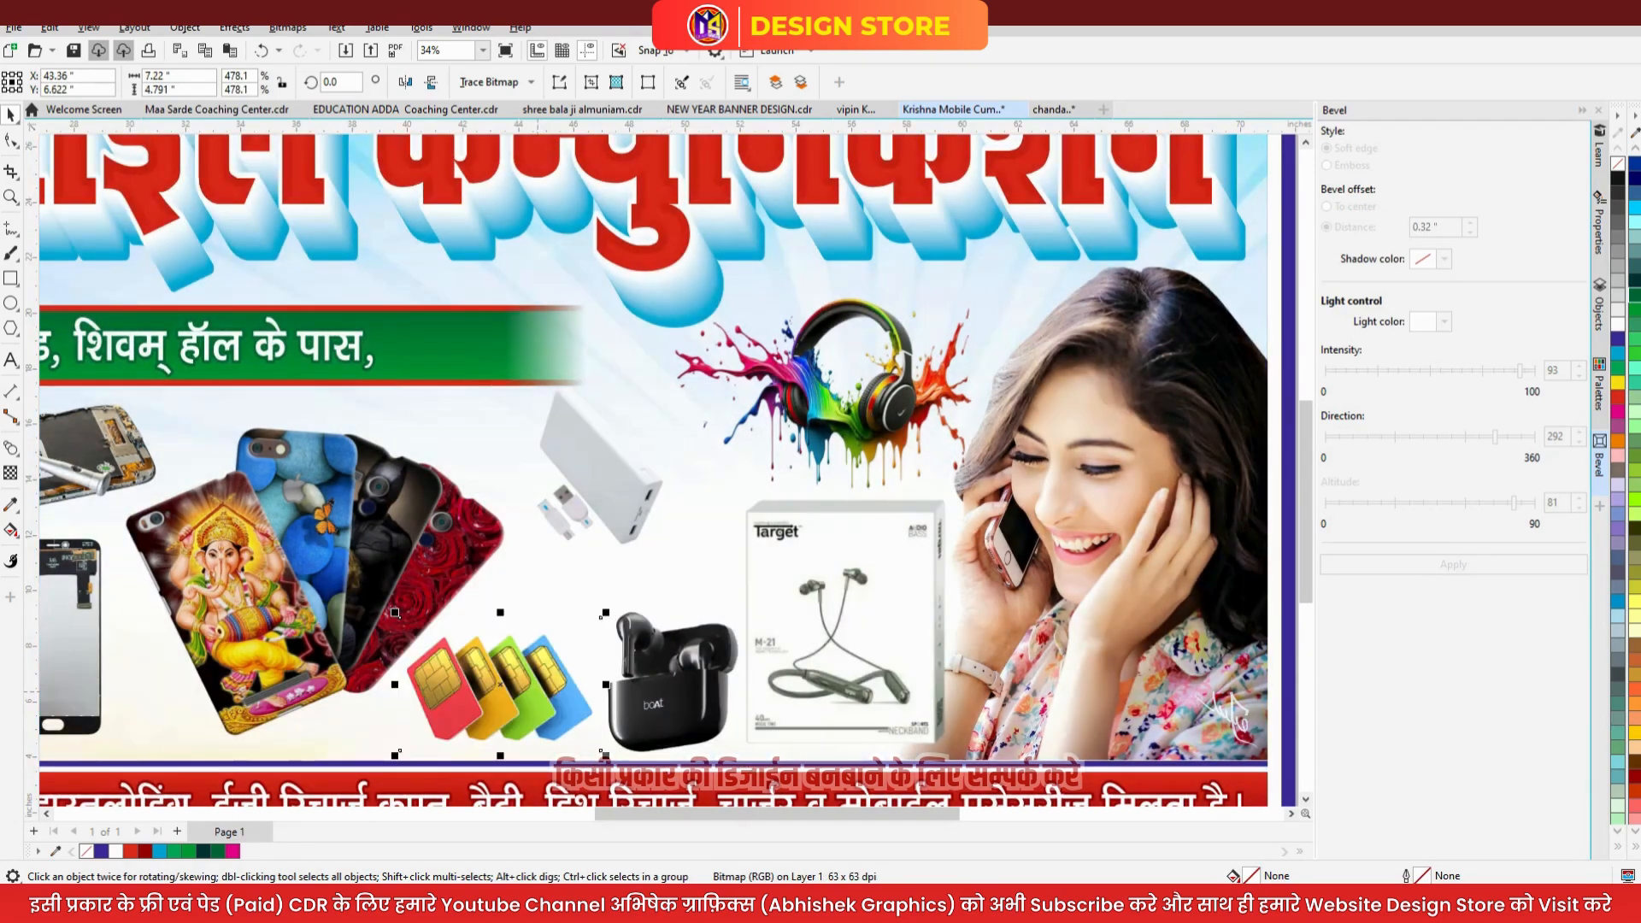
scroll(558, 656, "down", 1)
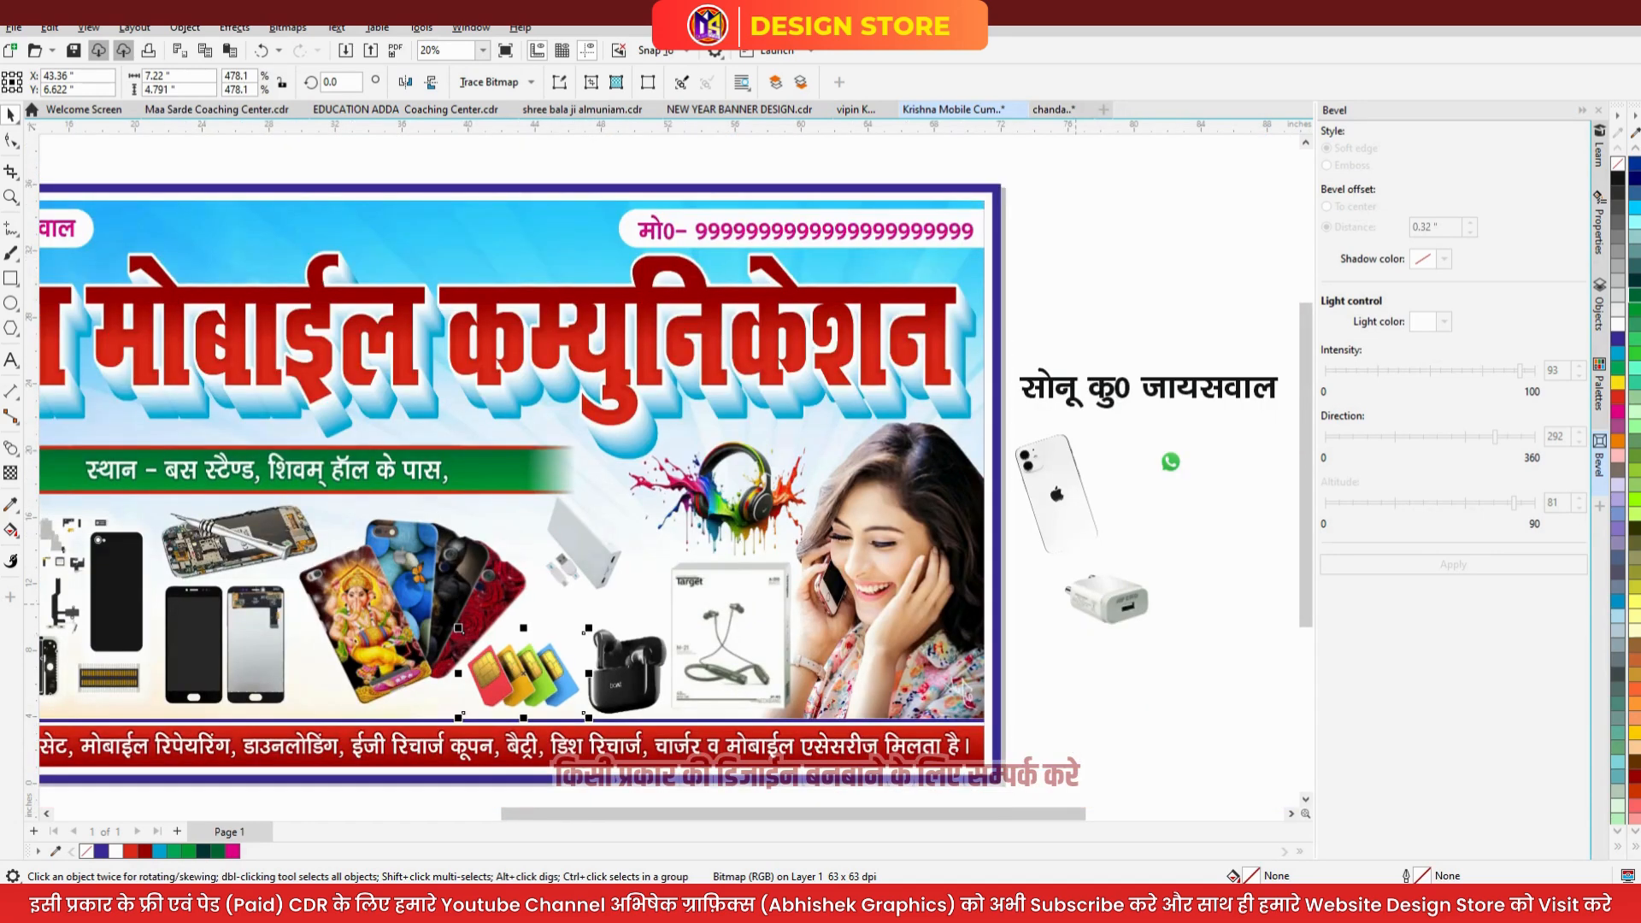
left_click_drag(1107, 599, 621, 602)
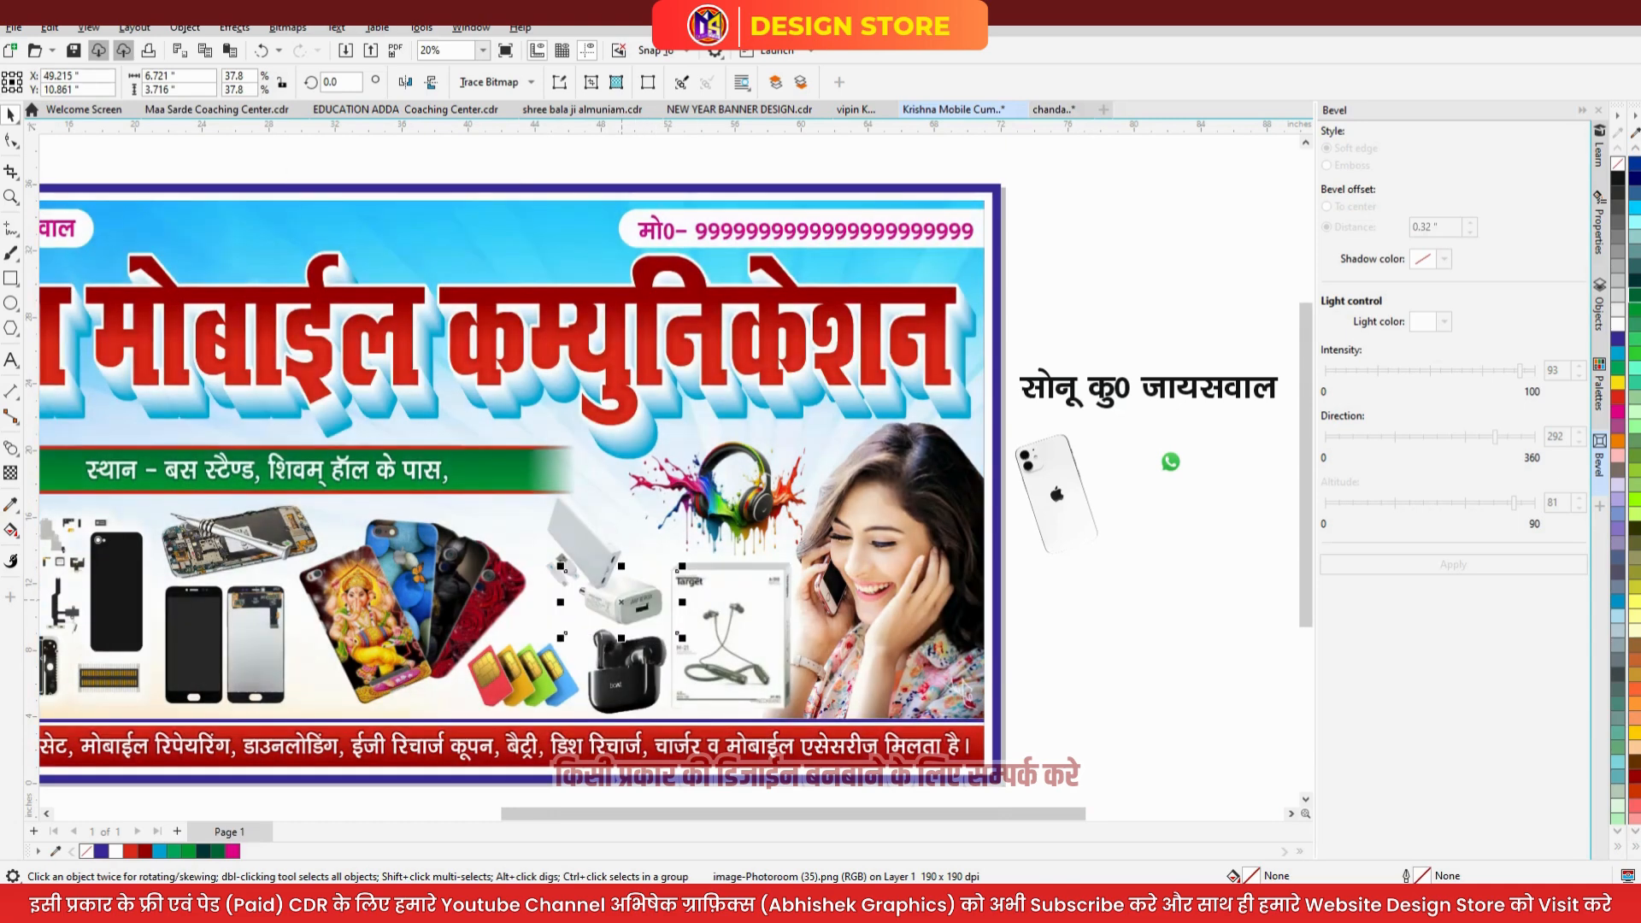
- Cut the power bank, then enlarge the charger and move it up and left
left_click(606, 549)
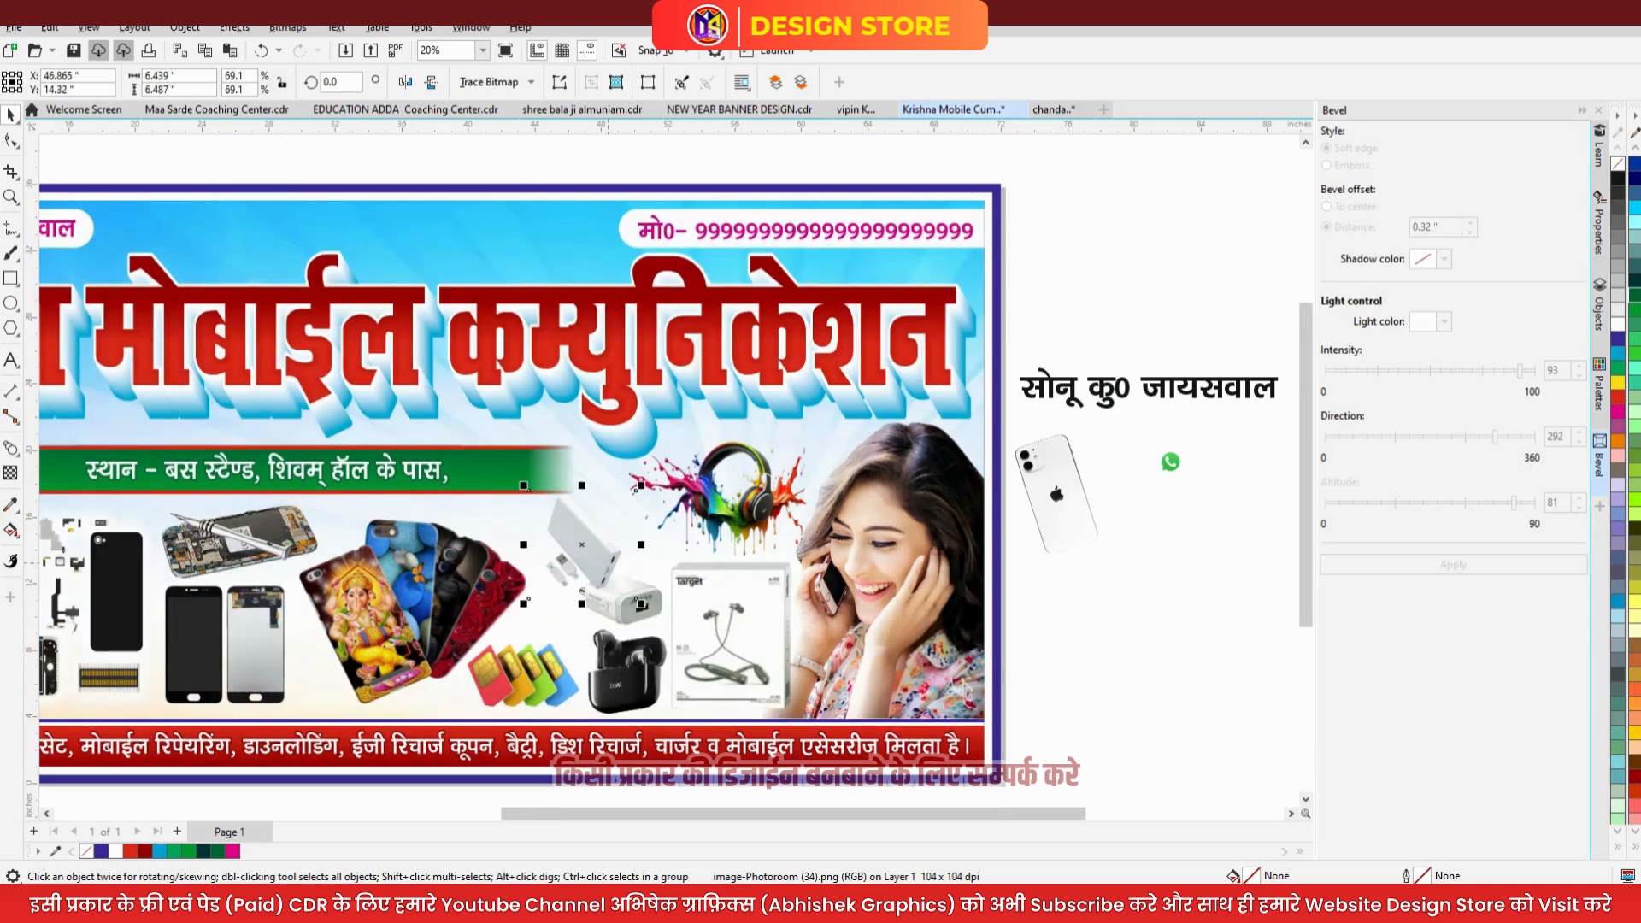
key("Delete")
left_click(608, 588)
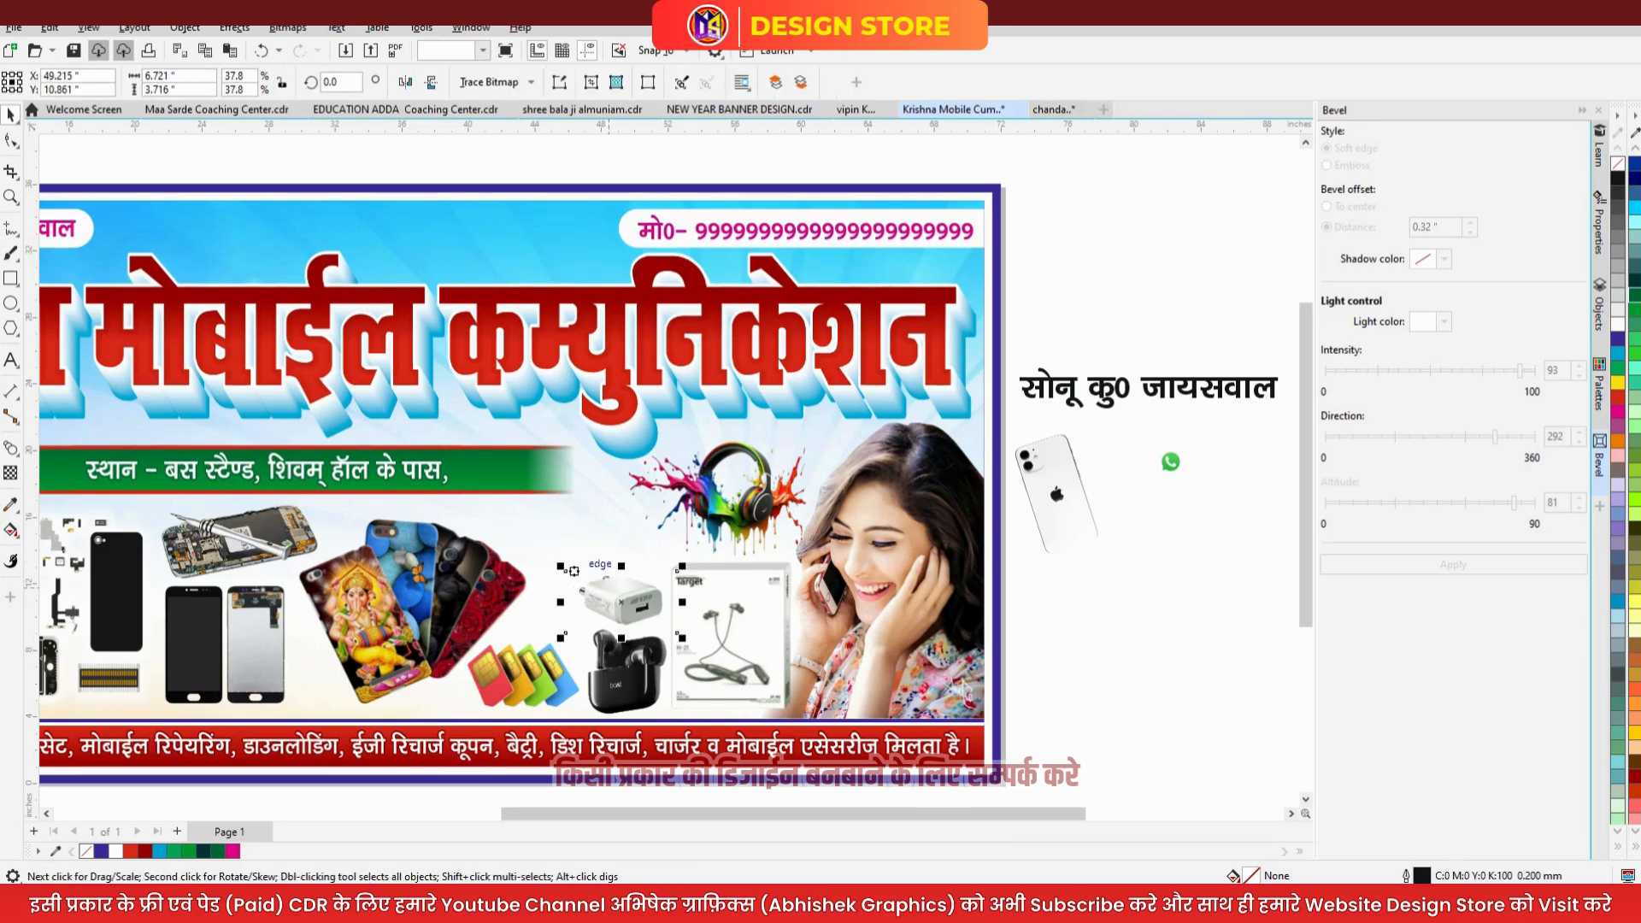
left_click_drag(561, 566, 548, 560)
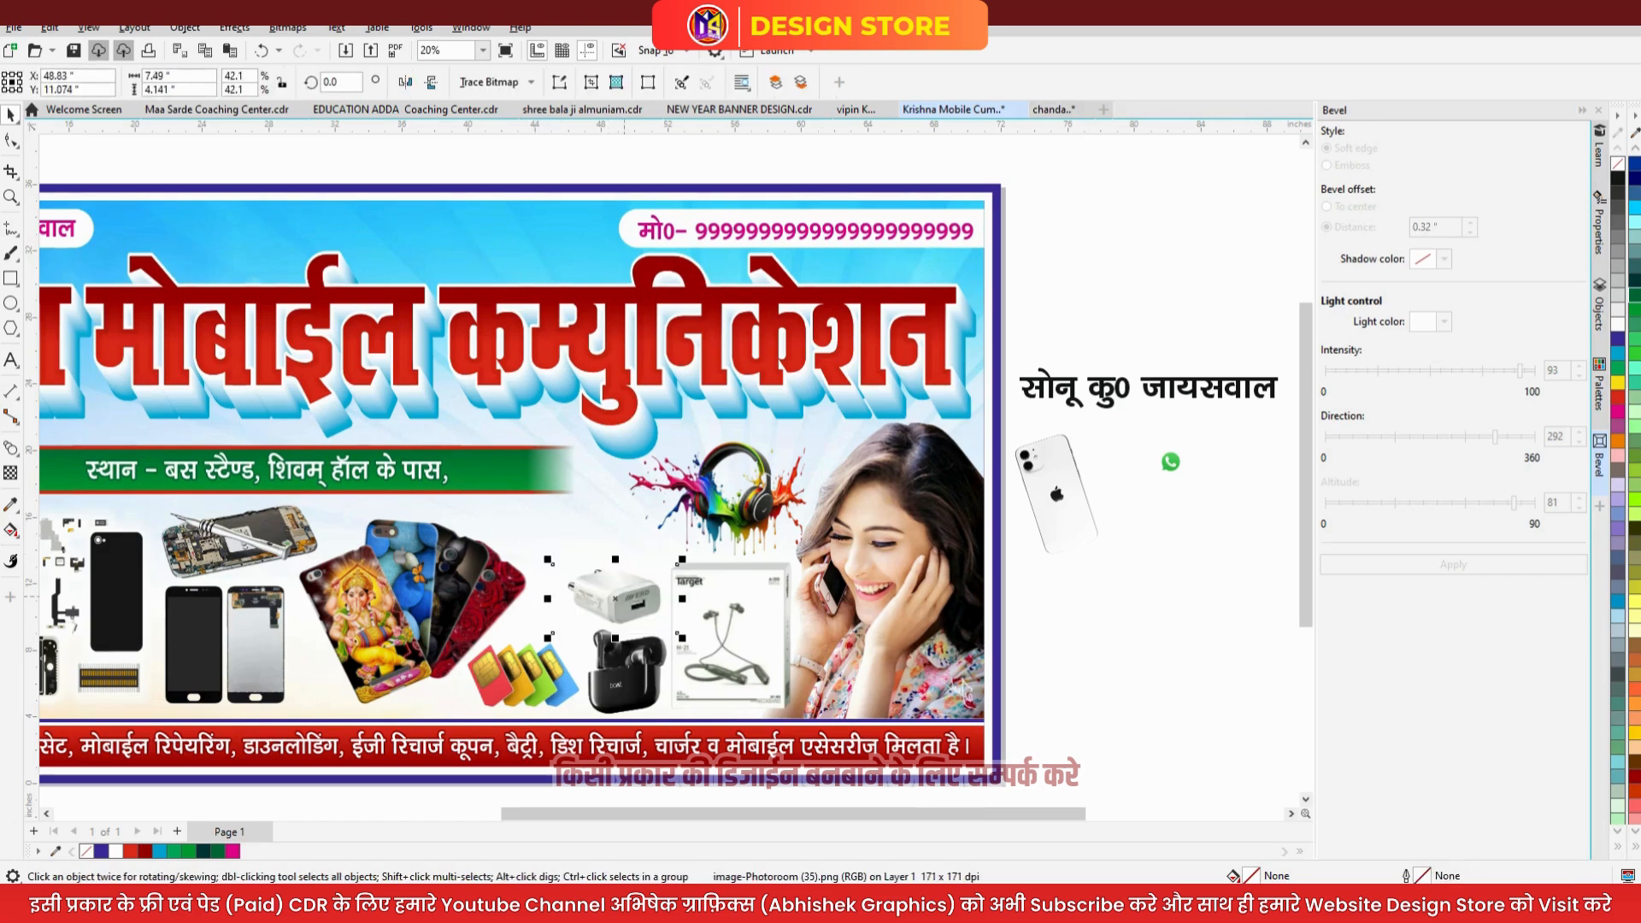
left_click_drag(615, 595, 554, 530)
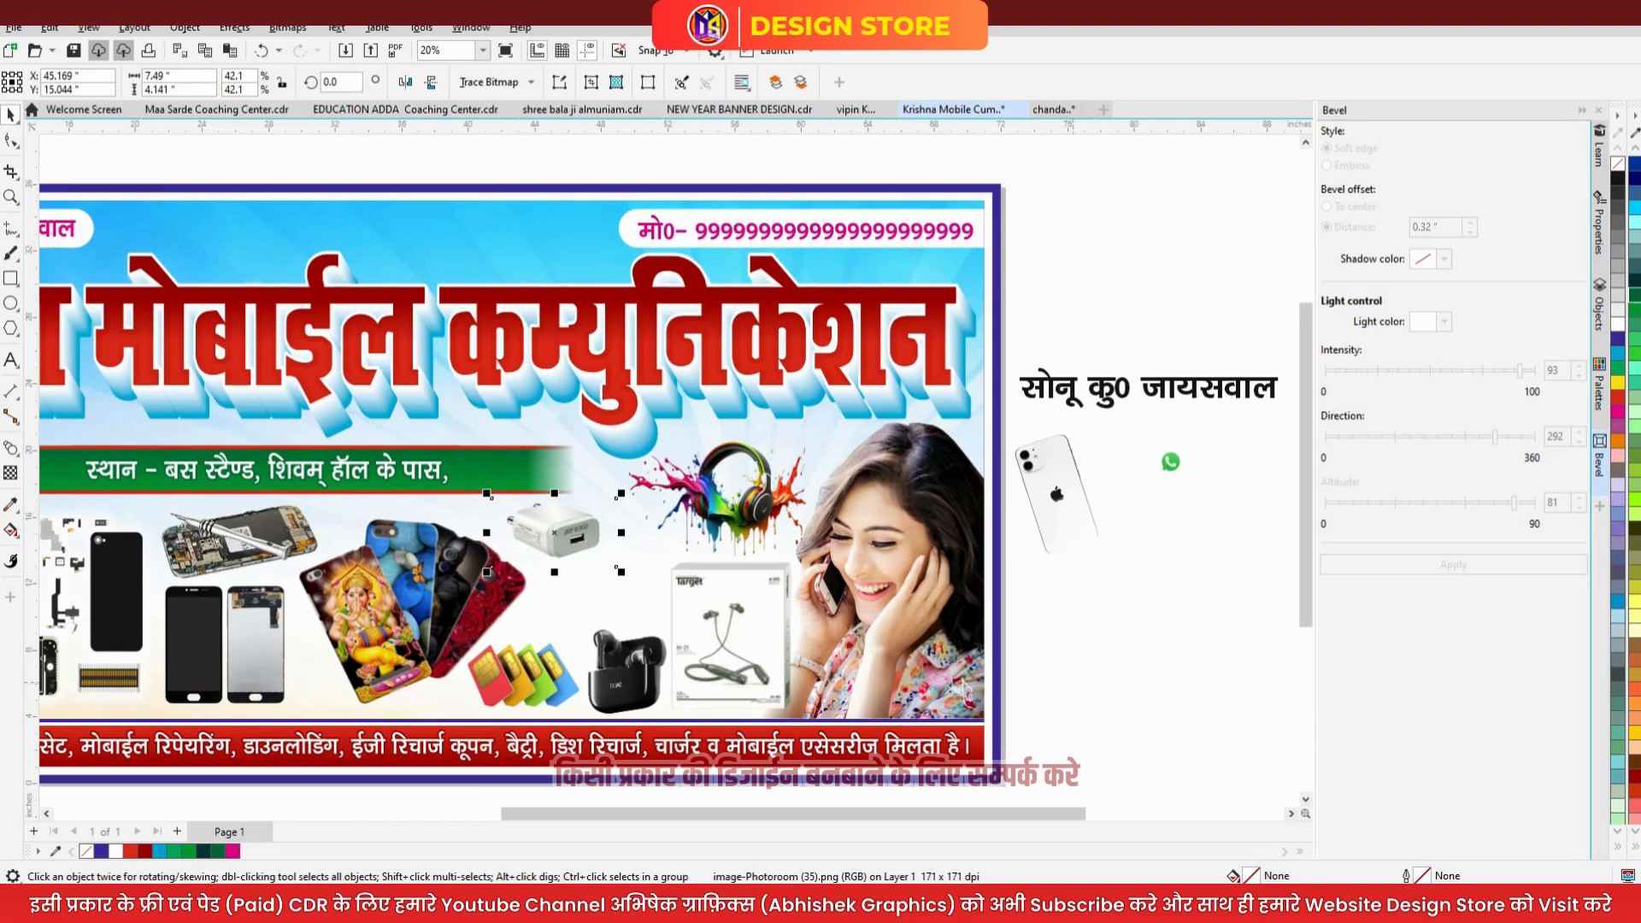
- Paste the power bank back in front of the charger and shift it down and right
left_click(1094, 656)
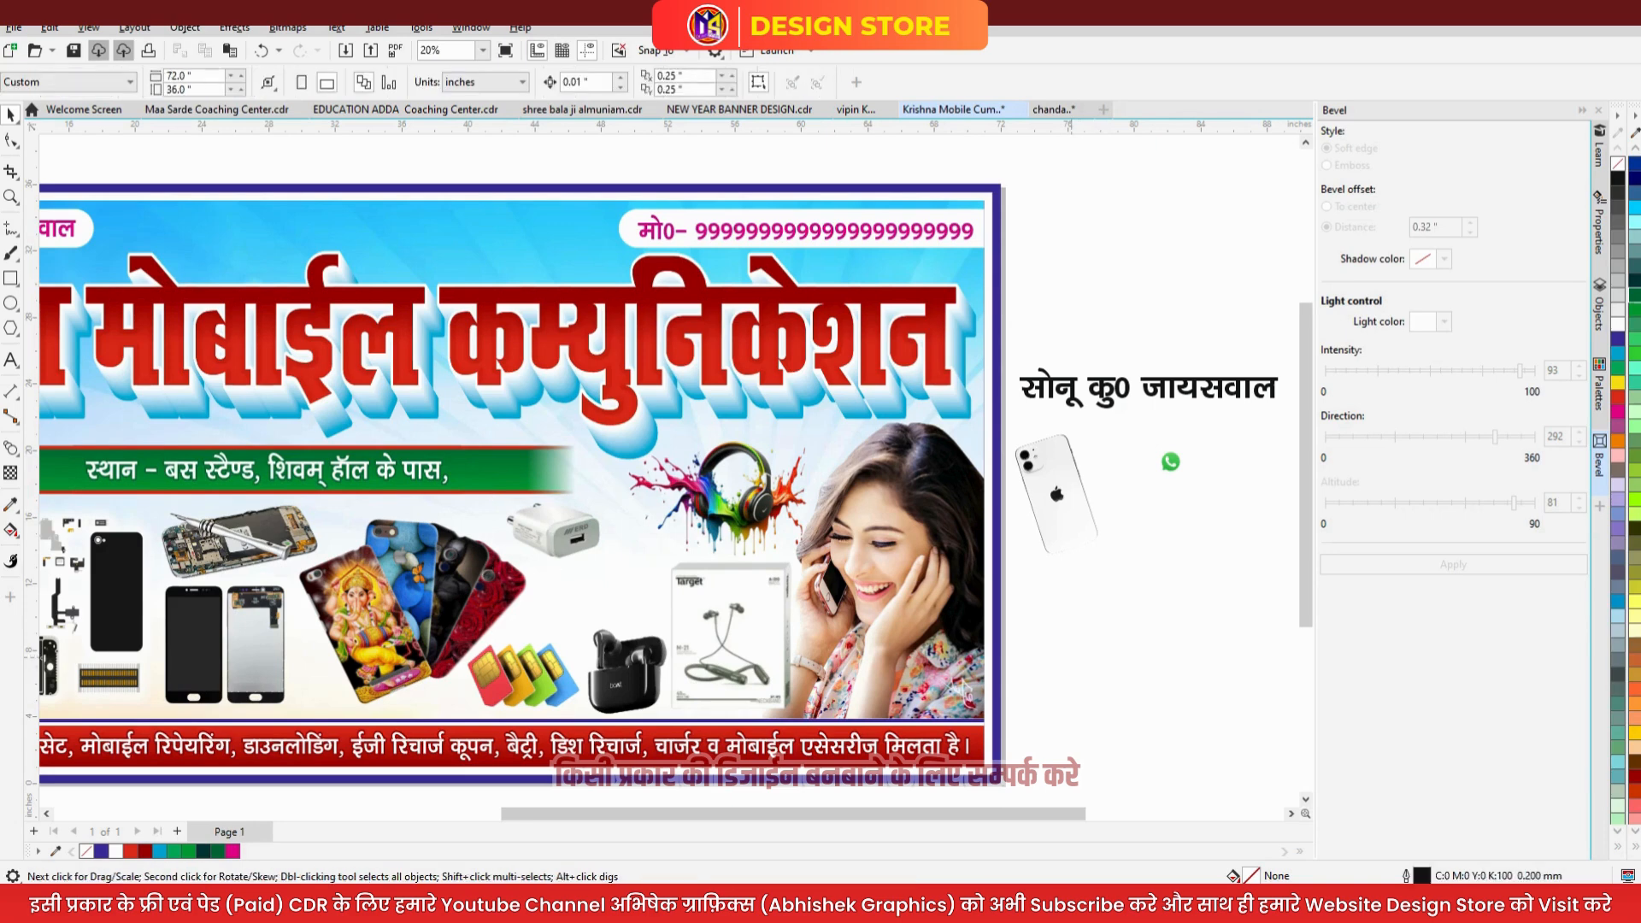
key("ctrl+v")
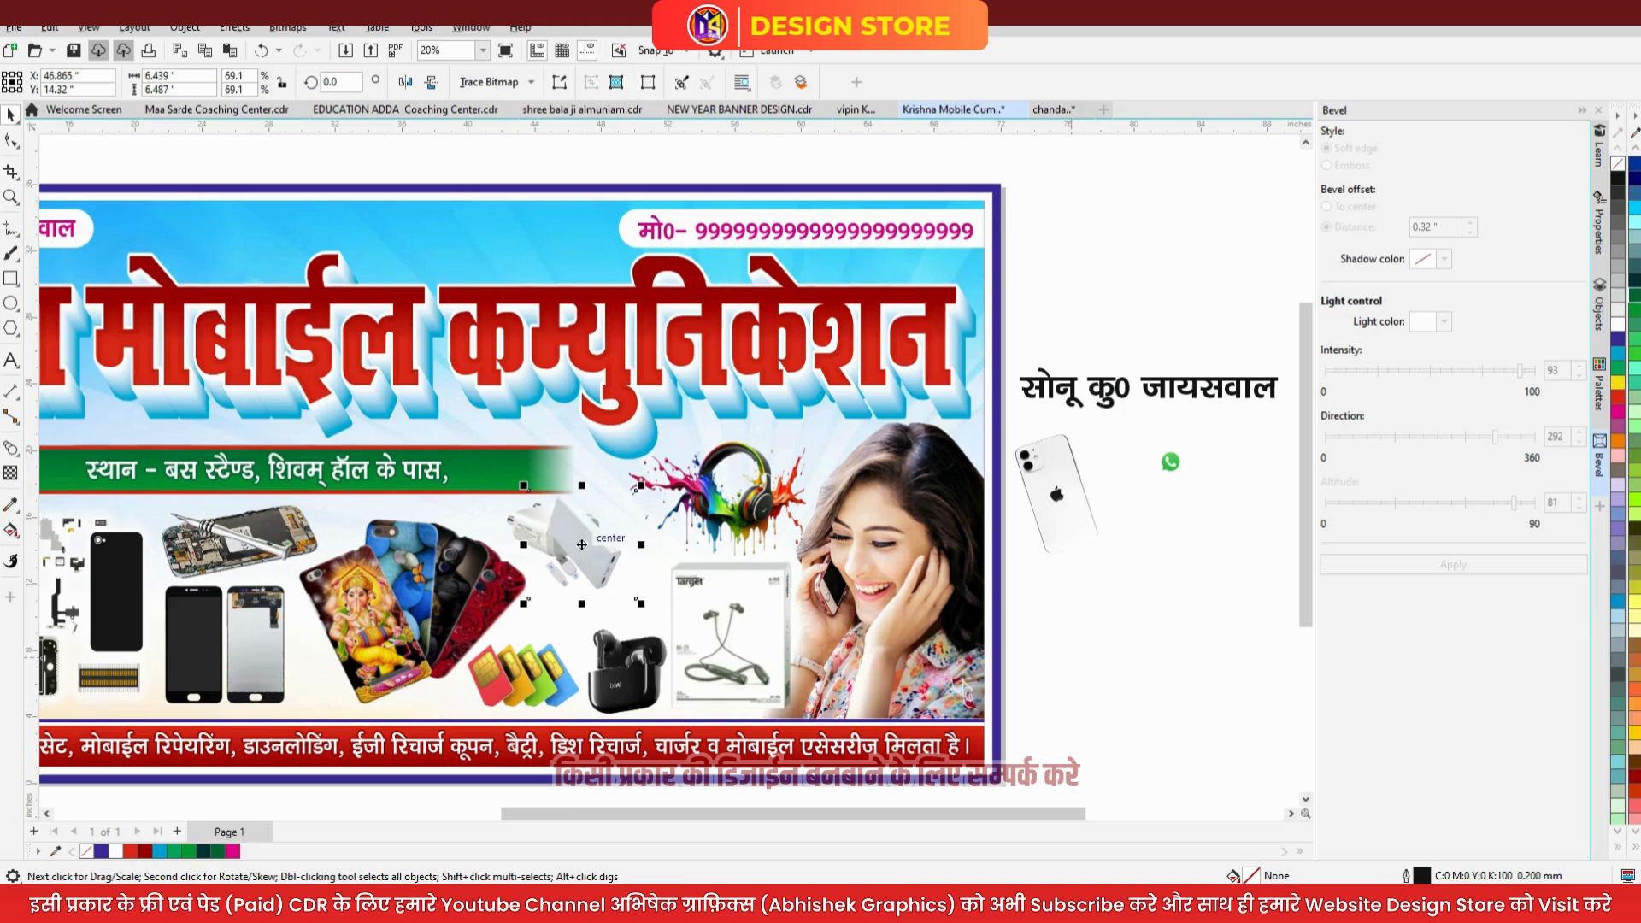
left_click_drag(582, 545, 590, 575)
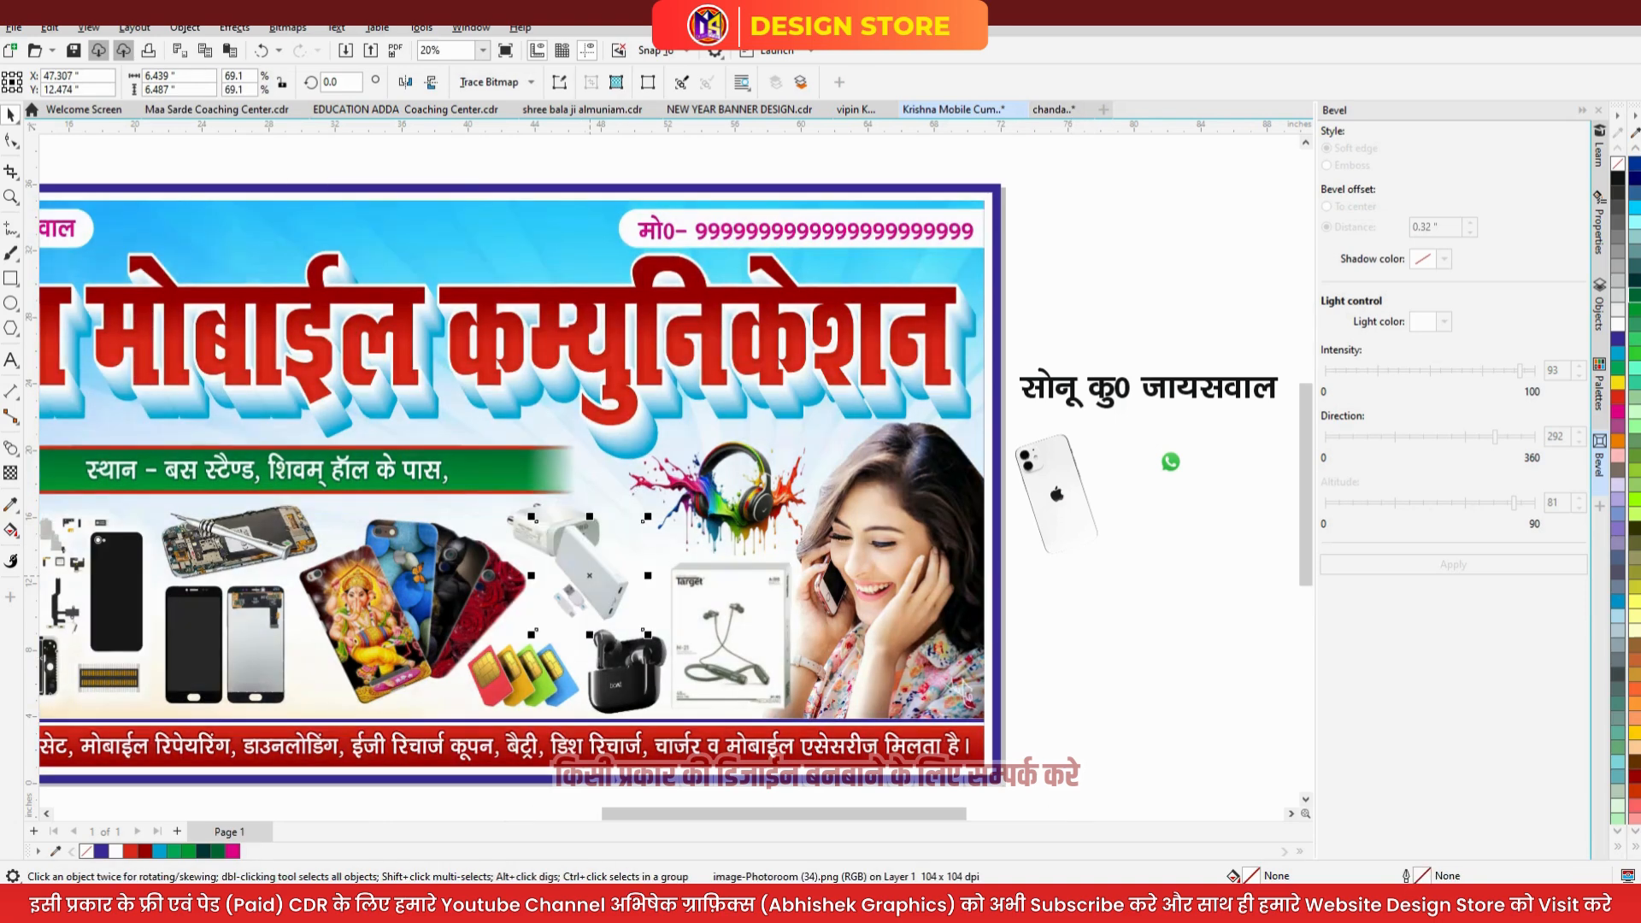
scroll(596, 570, "up", 1)
left_click_drag(617, 576, 652, 585)
- Rotate the charger about 48° and move it right and down
double_click(526, 505)
left_click_drag(409, 565, 612, 614)
left_click_drag(546, 536, 549, 565)
scroll(668, 540, "down", 1)
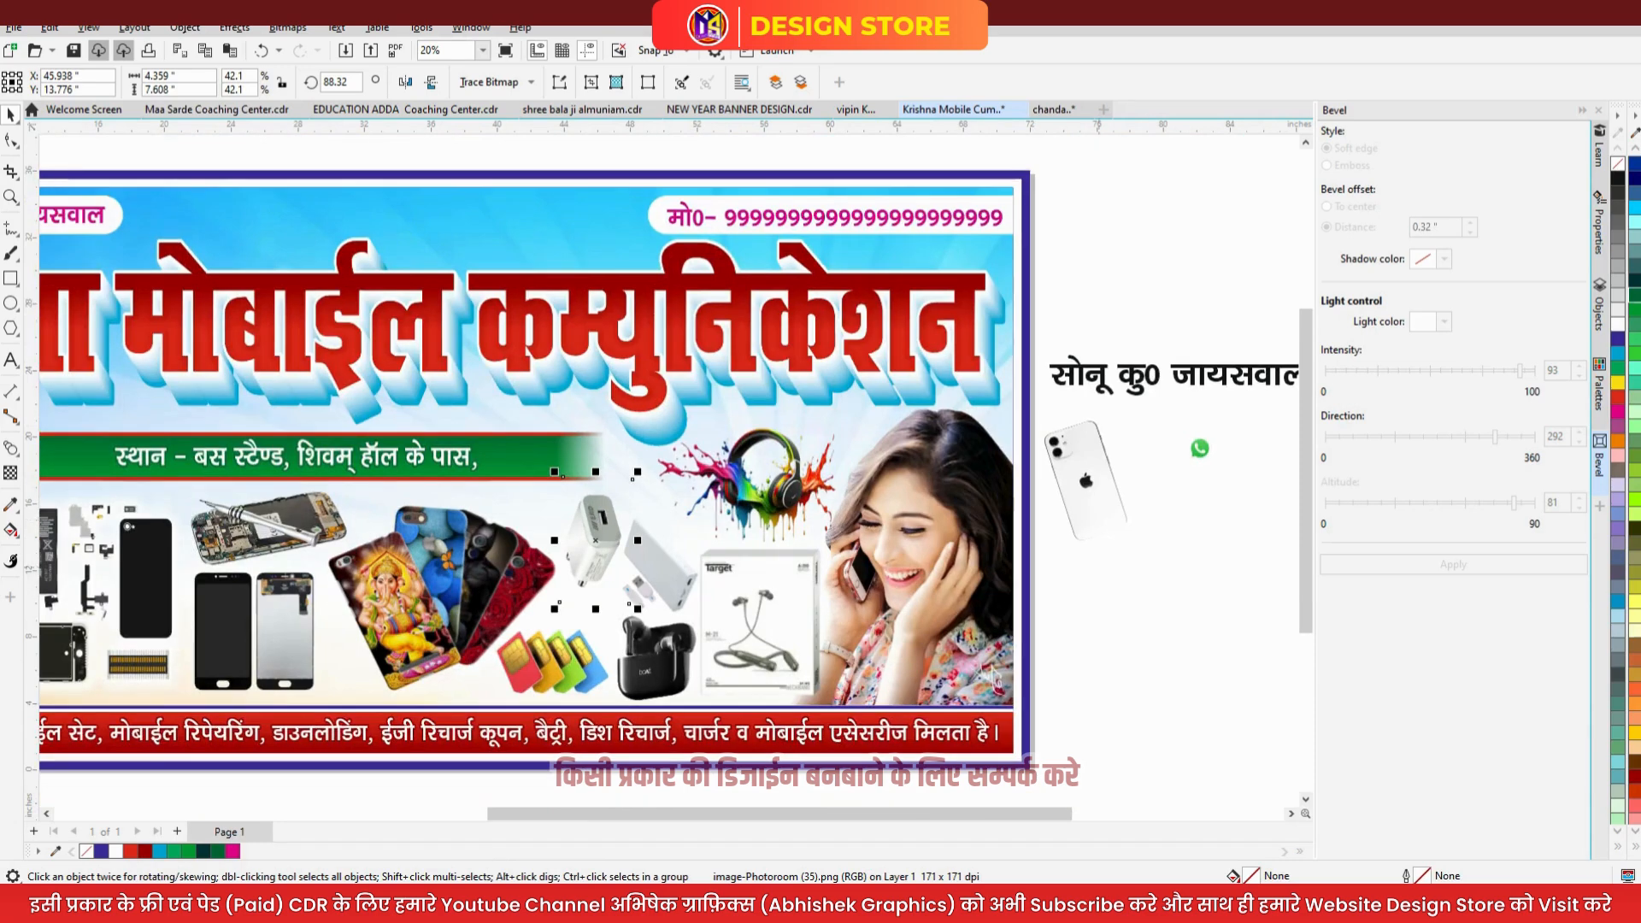
- Move the white iPhone picture from beside the banner onto it
left_click(1101, 502)
scroll(1102, 502, "down", 1)
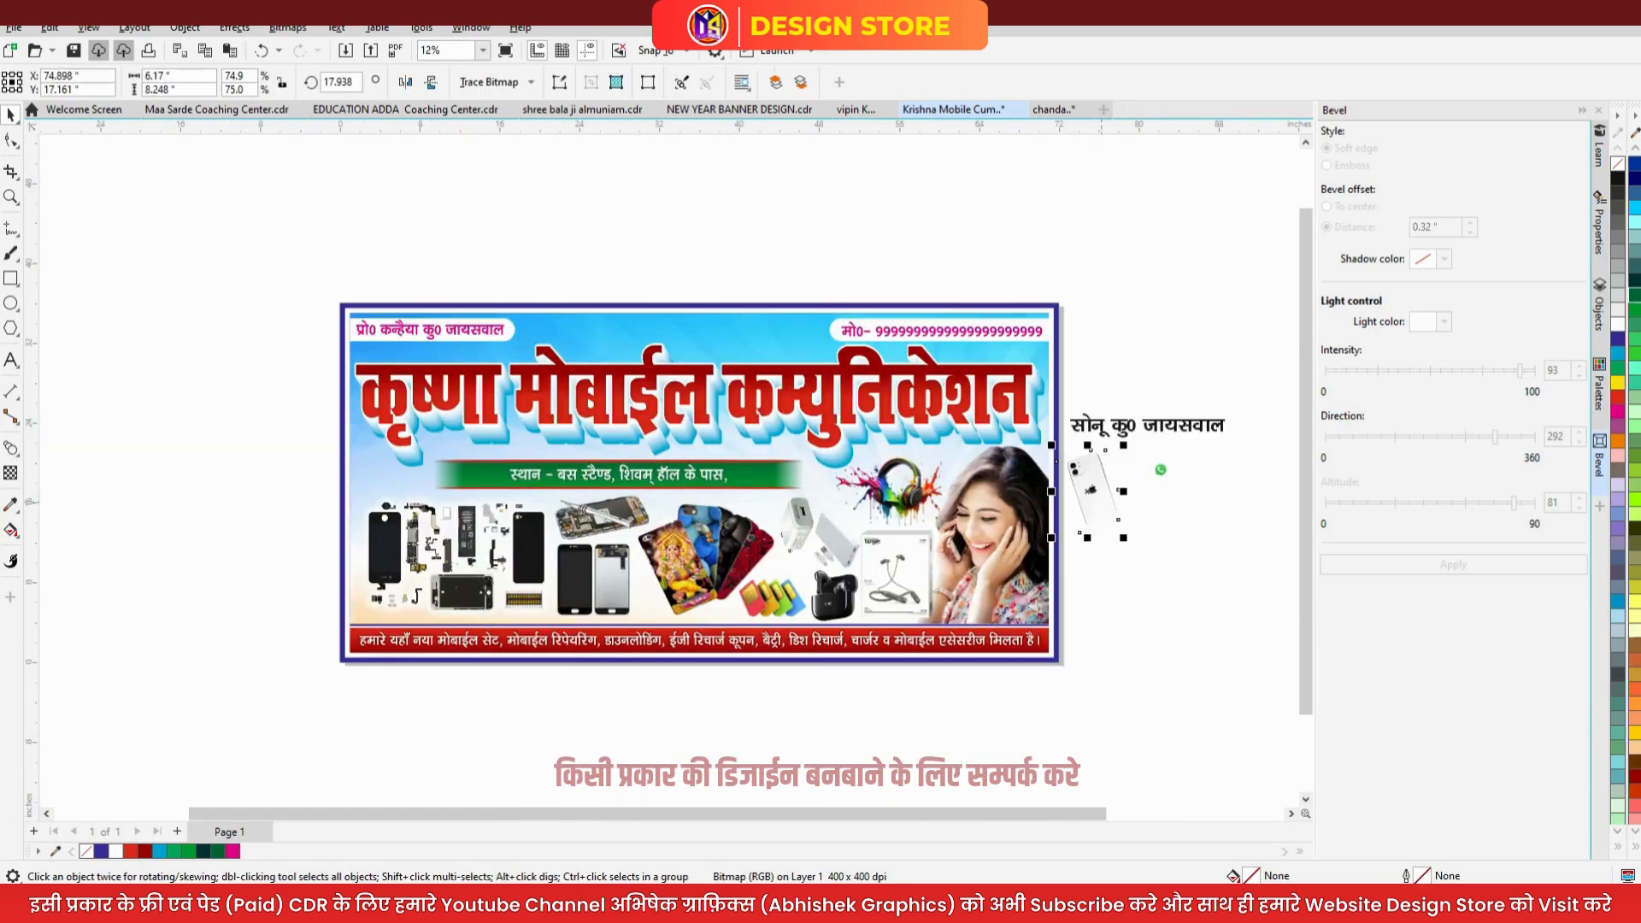
left_click_drag(1092, 488, 665, 585)
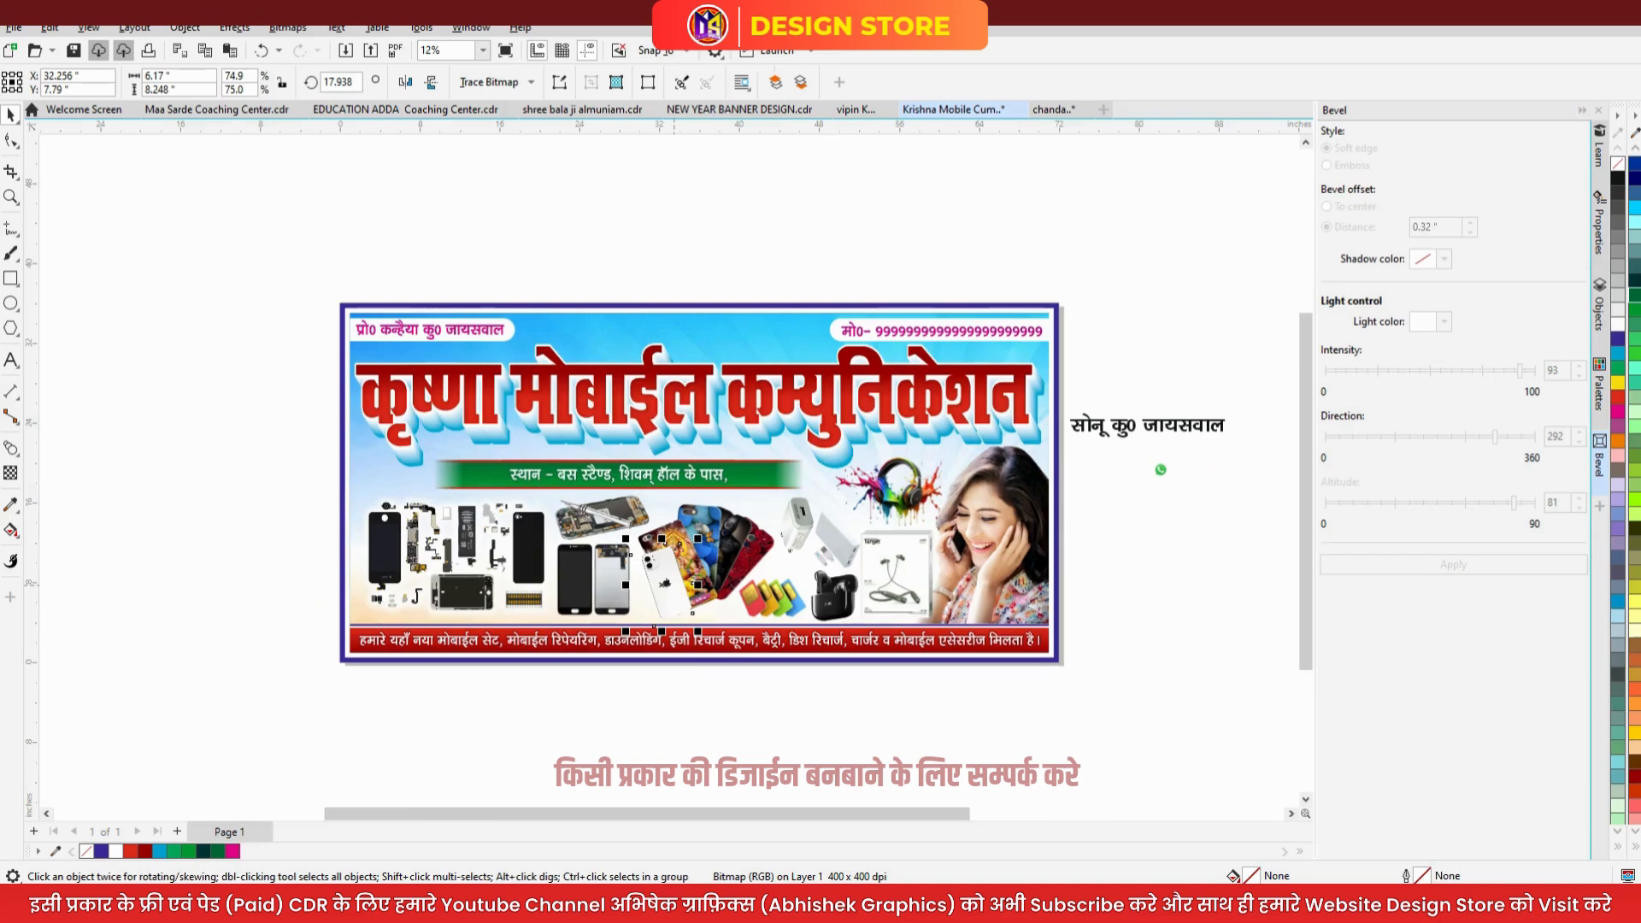
scroll(665, 585, "up", 2)
- Straighten the iPhone to 0° rotation and shift it left
left_click(662, 583)
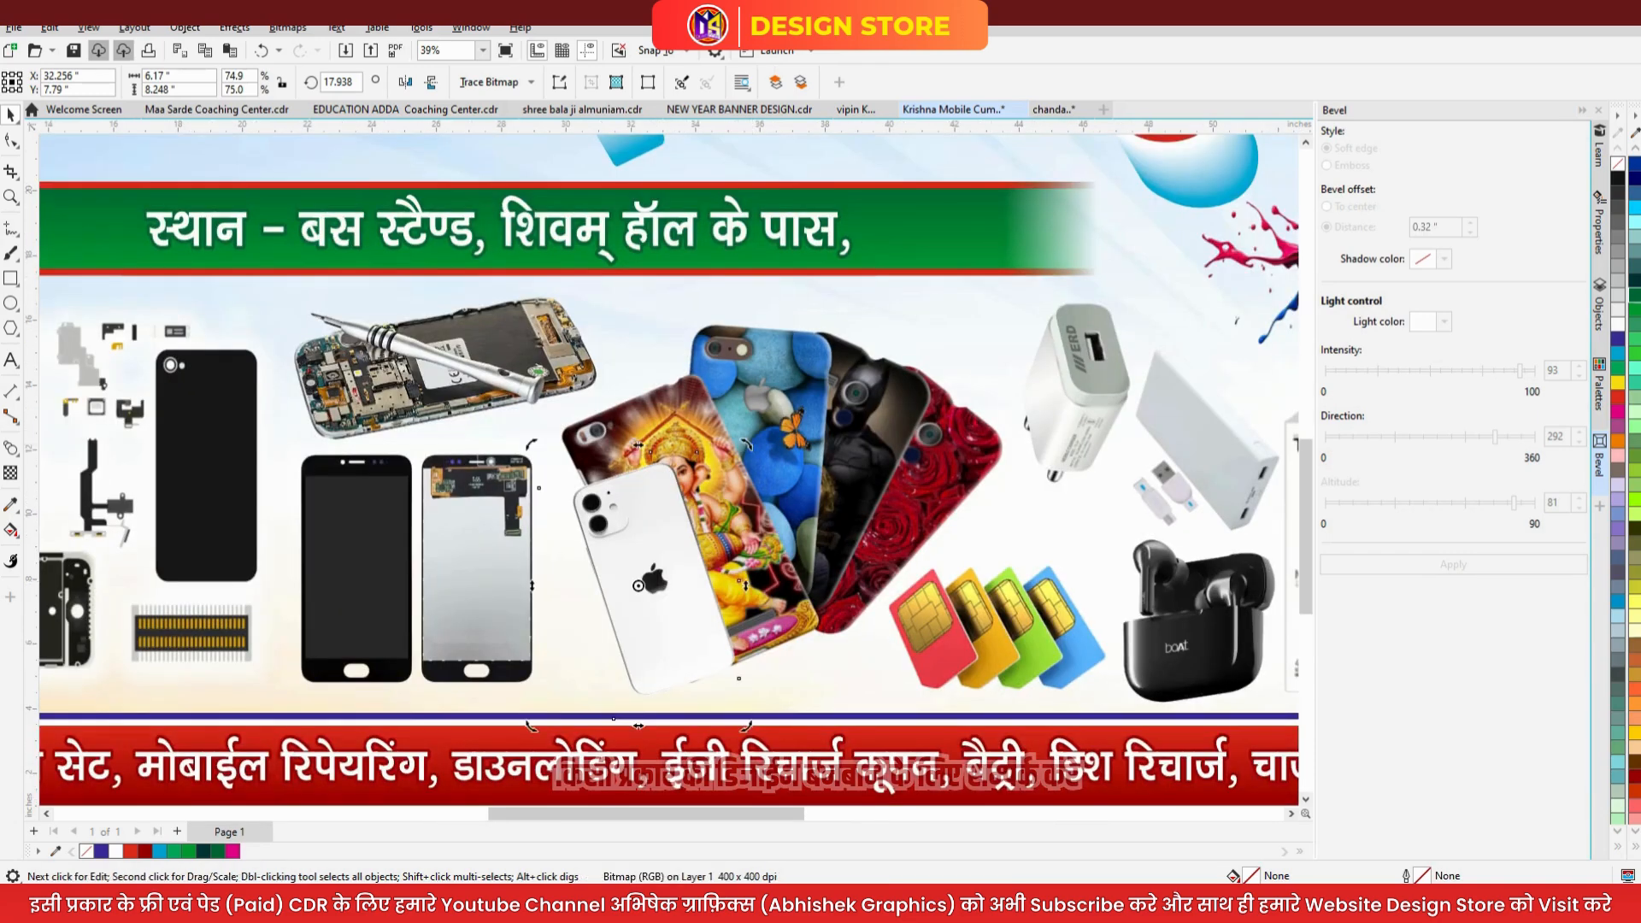
key("Return")
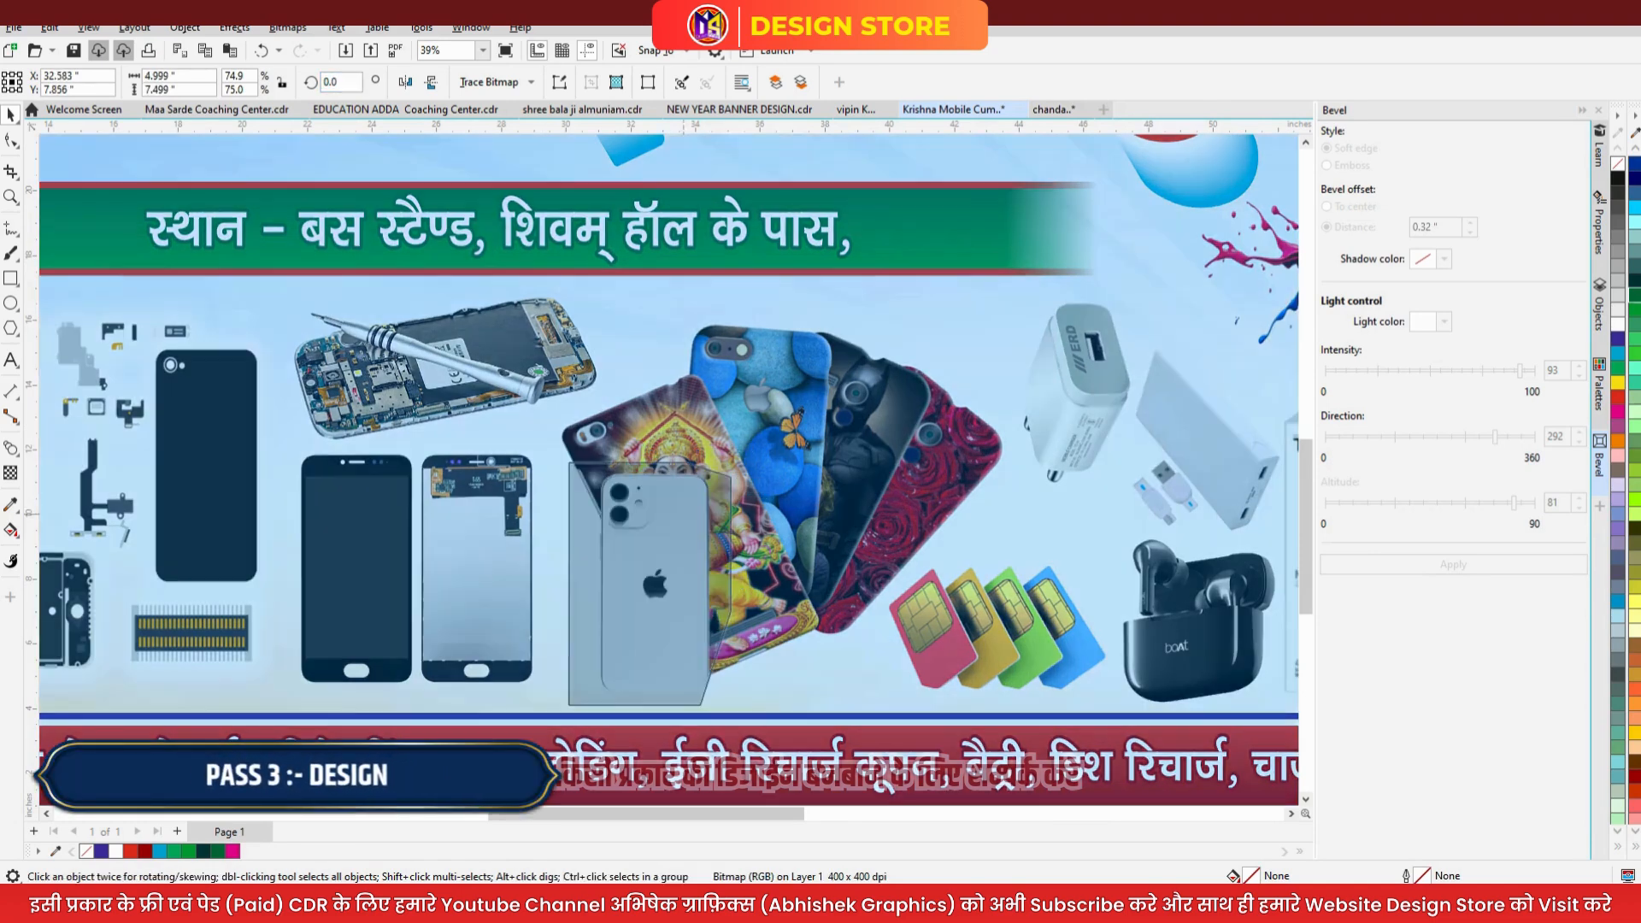
left_click_drag(656, 583, 624, 584)
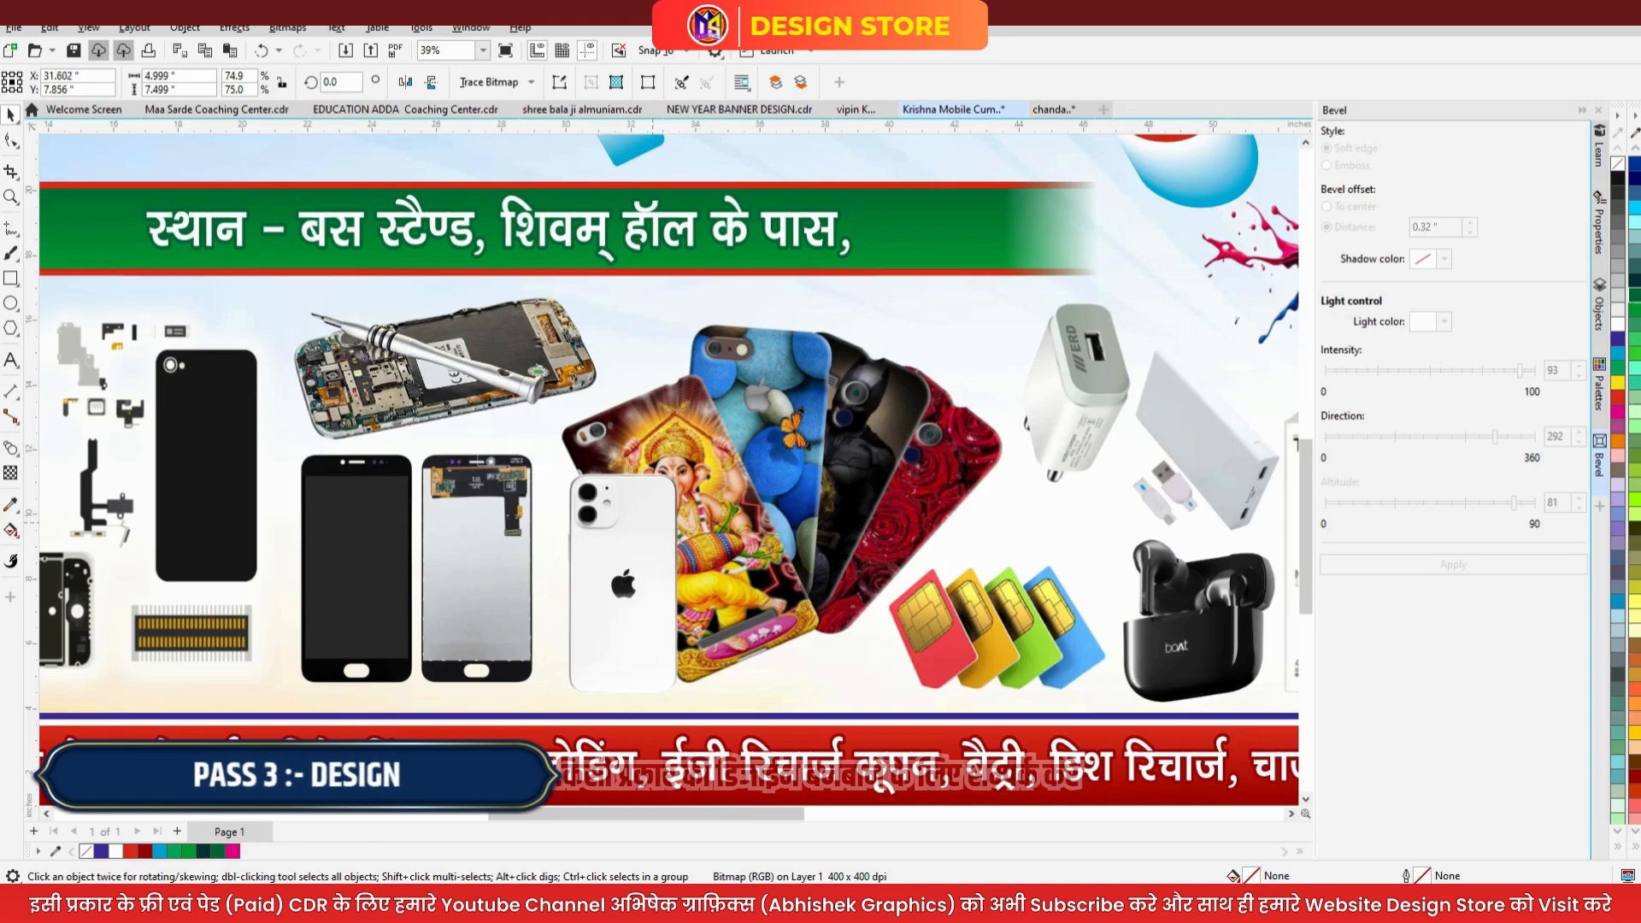
left_click_drag(653, 521, 635, 520)
- Bring the decorated phone cases in front of the iPhone with Shift+PgUp
left_click(759, 520)
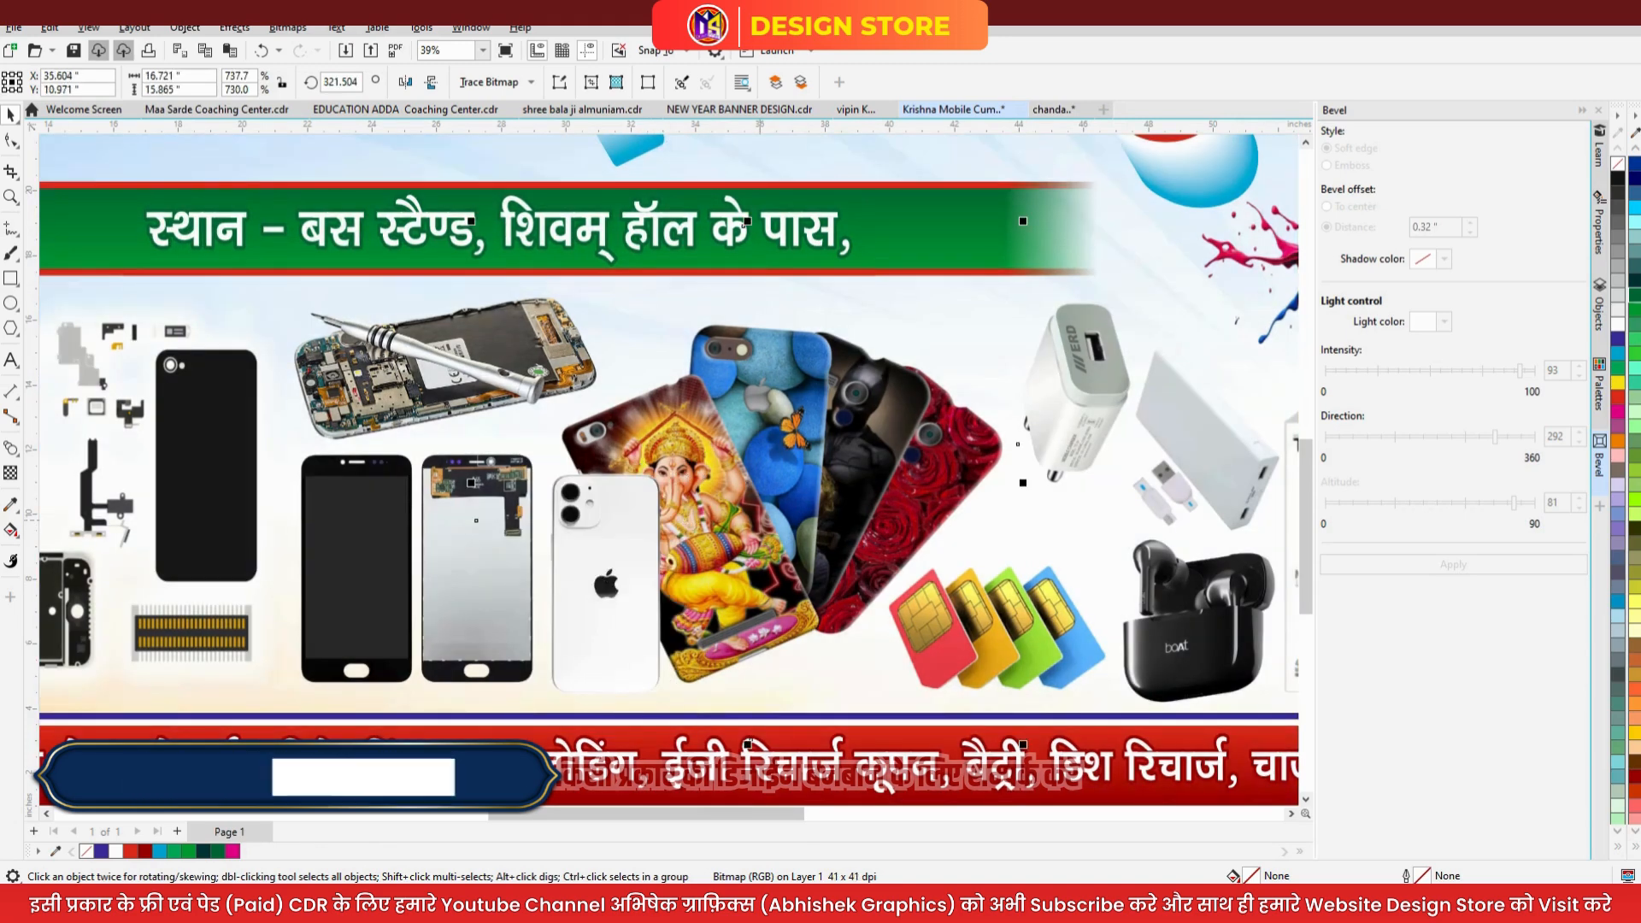
key("shift+Page_Up")
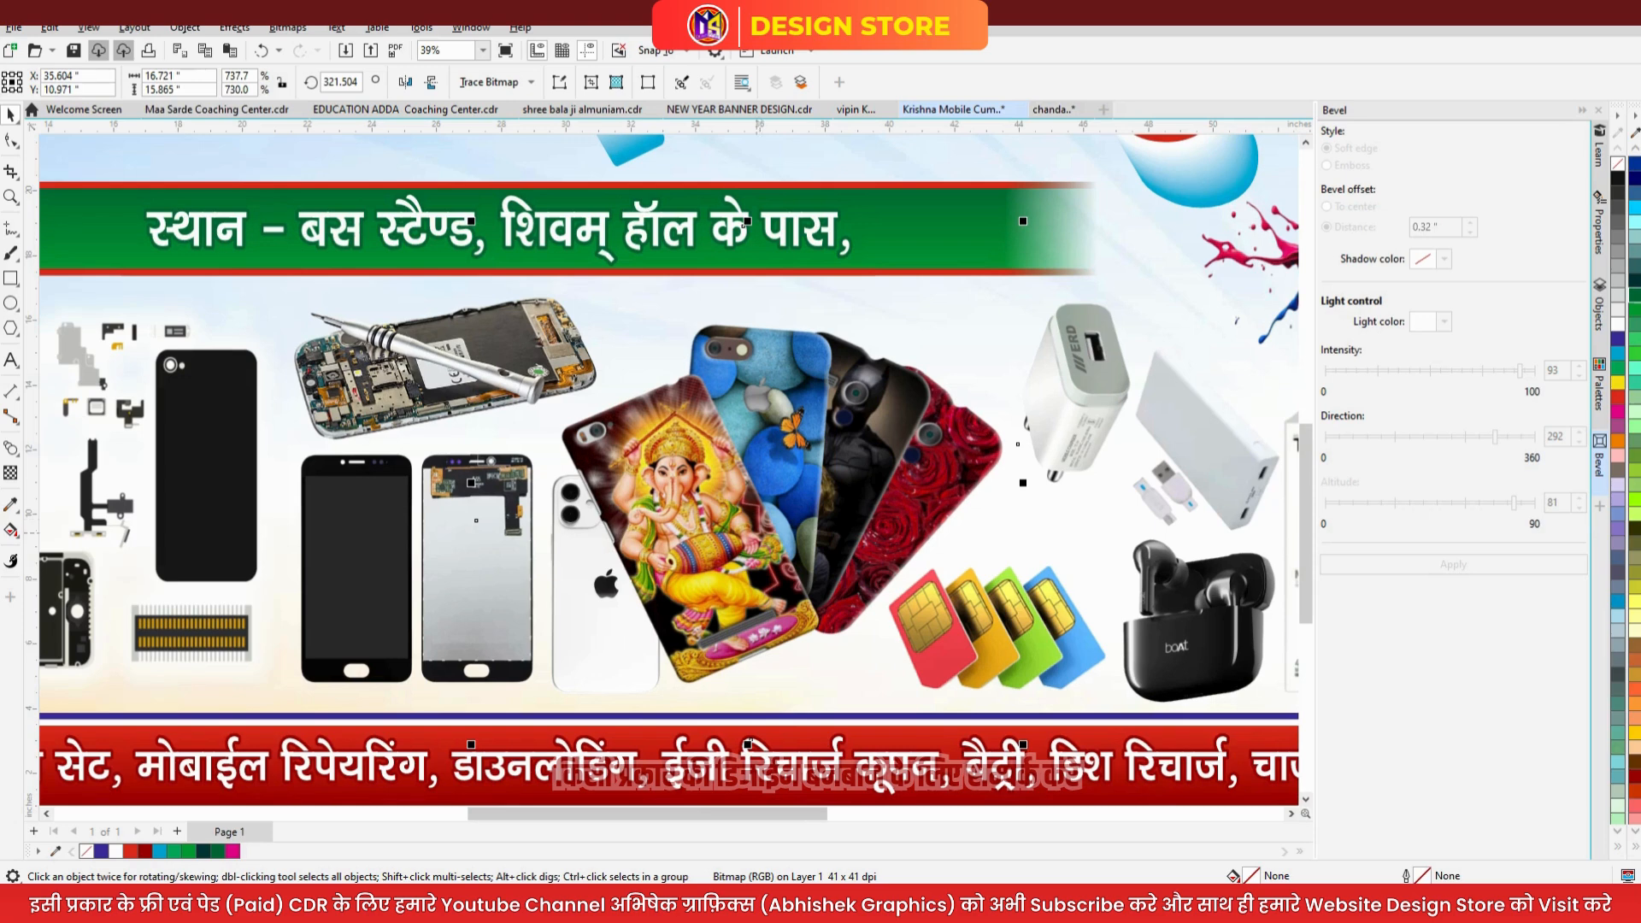
scroll(629, 545, "down", 3)
- Delete the WhatsApp icon and the name text beside the banner, then zoom to the page
scroll(629, 547, "down", 2)
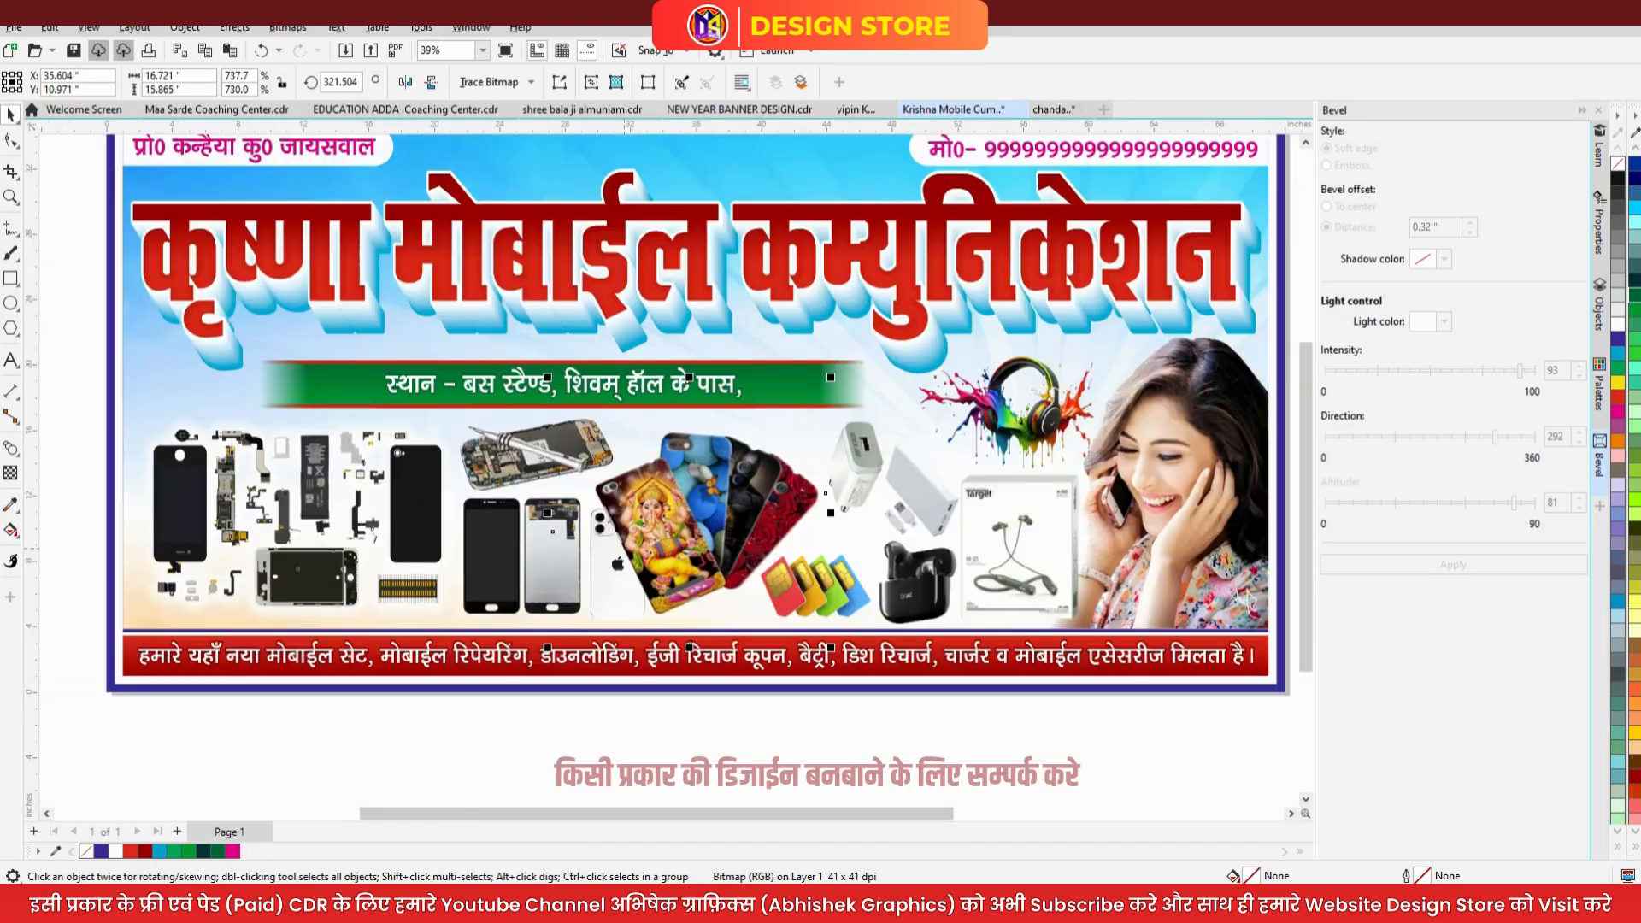
left_click(706, 742)
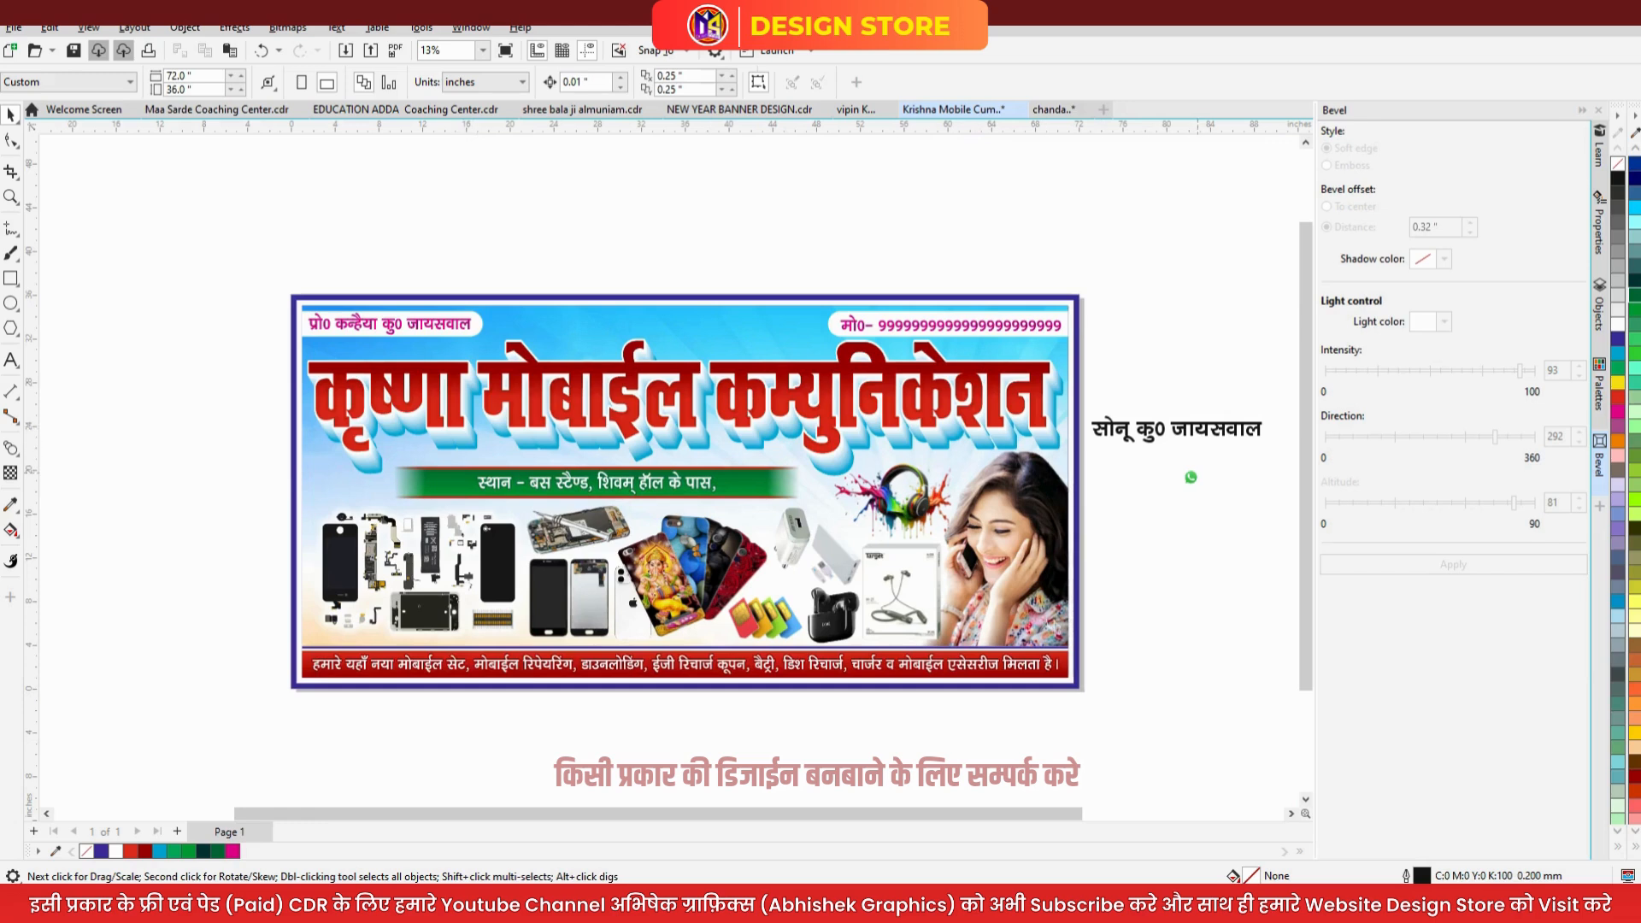
left_click_drag(1092, 521, 1086, 532)
key("Delete")
left_click(1145, 426)
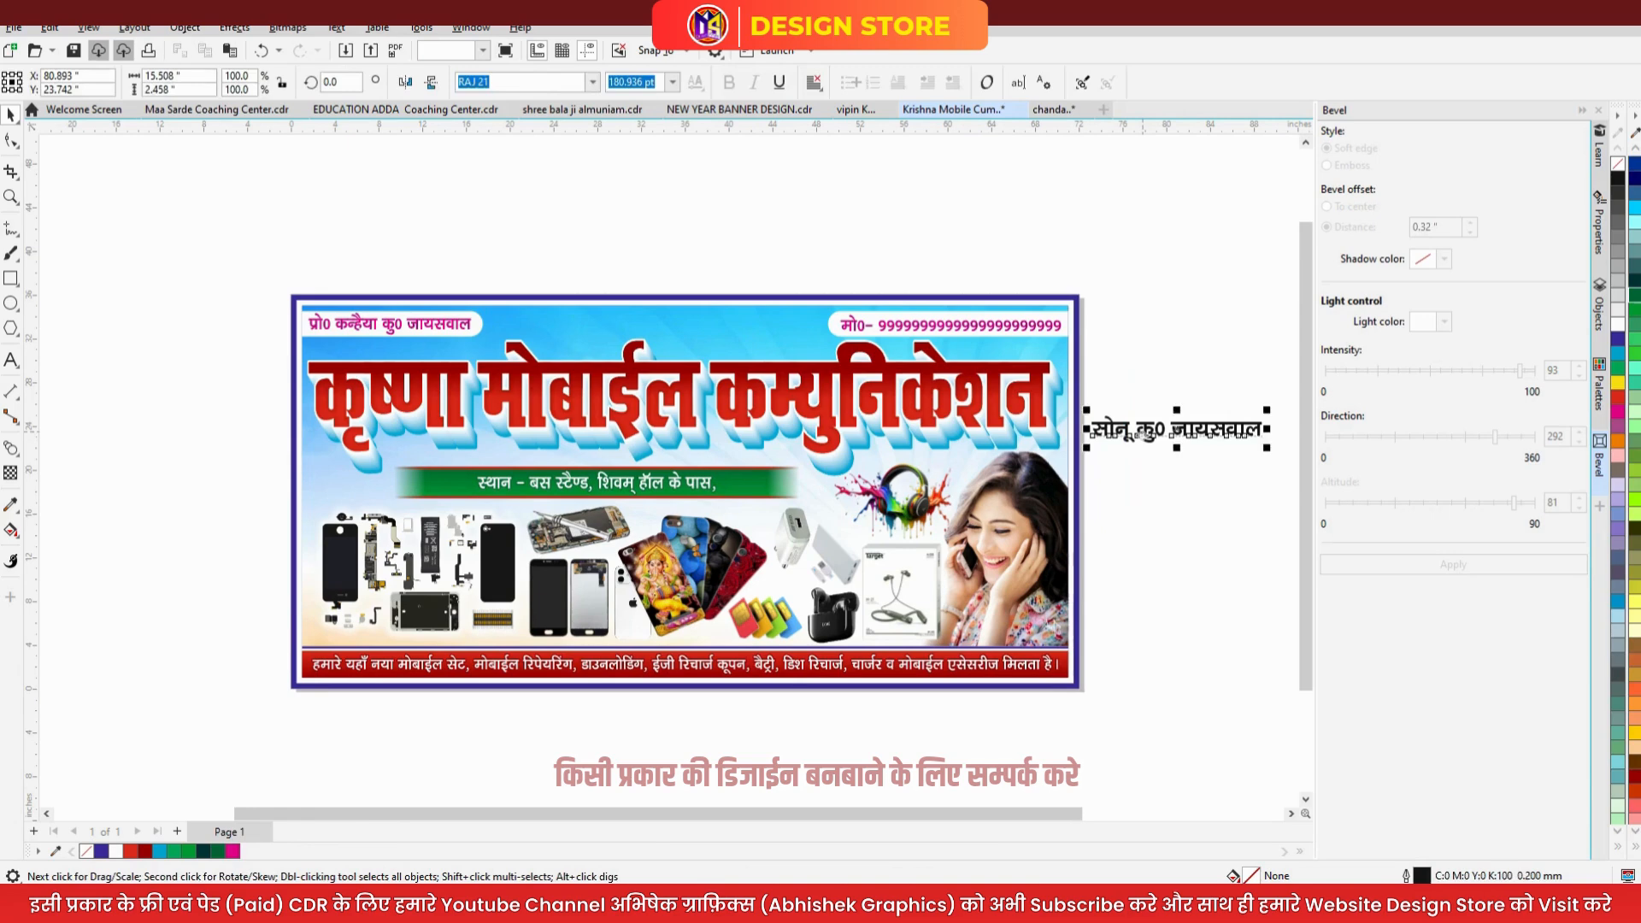
key("Delete")
key("F4")
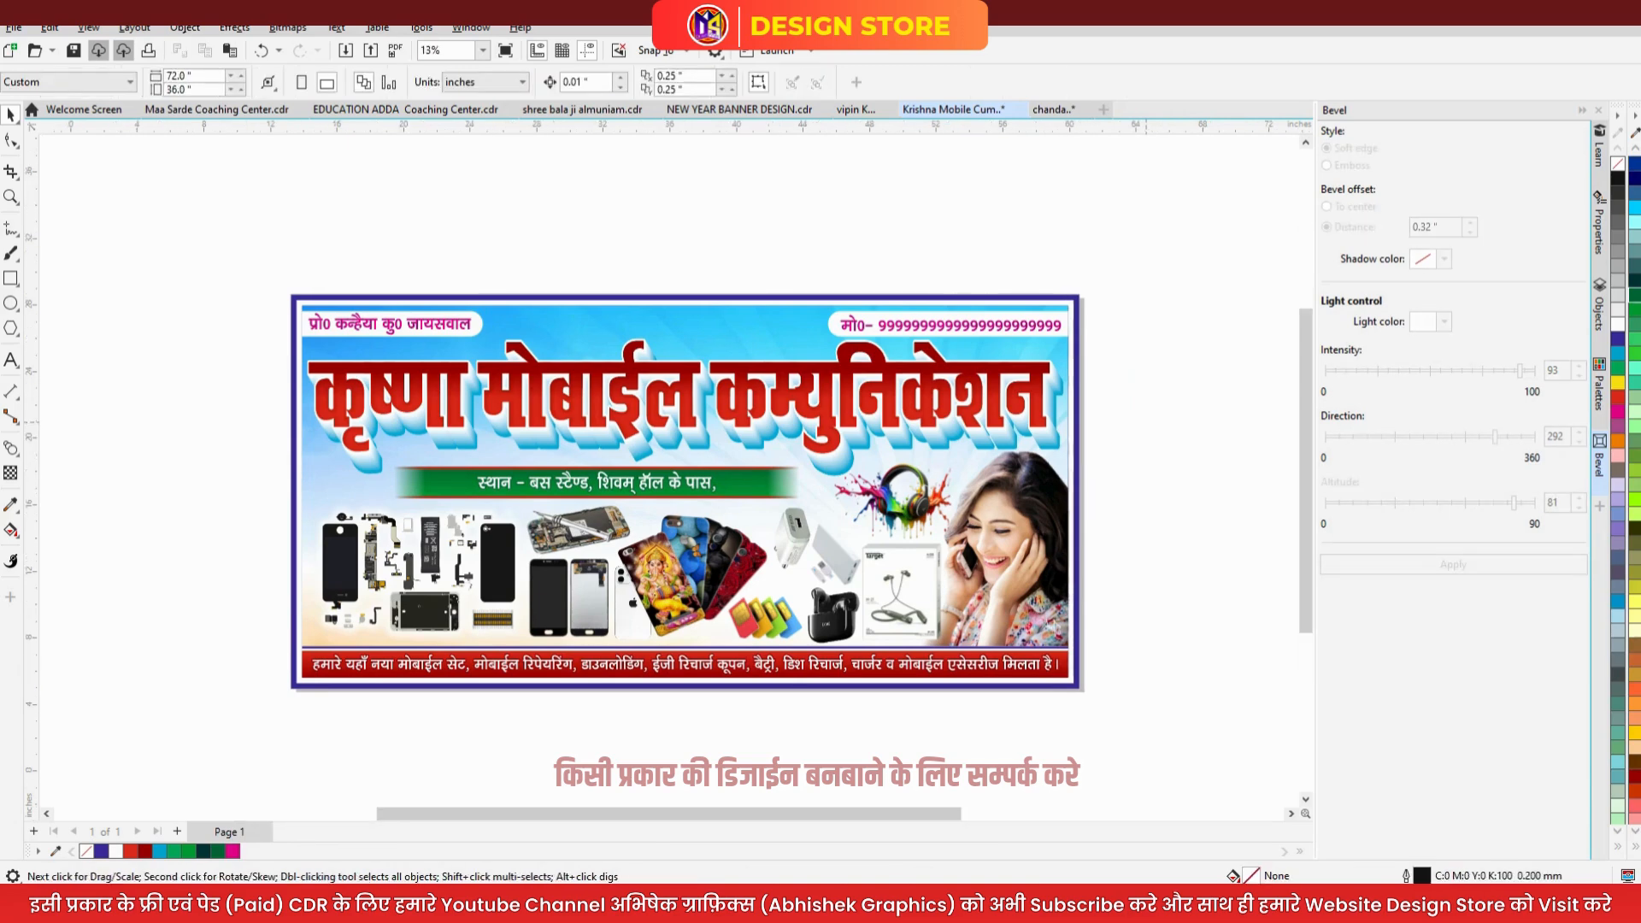